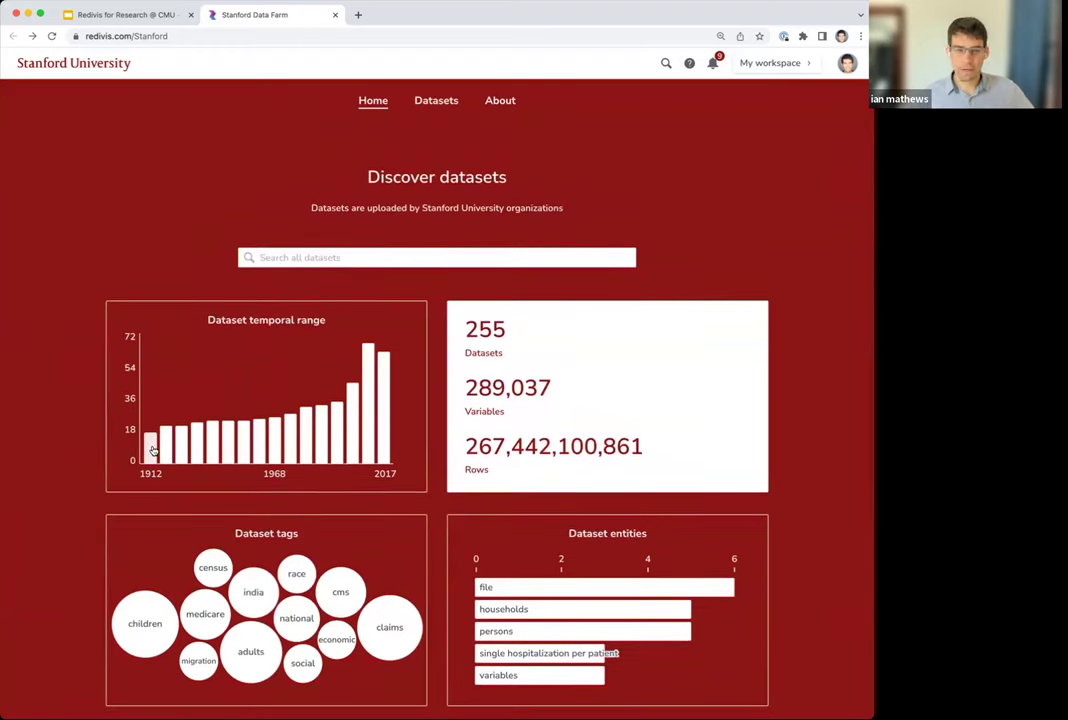
Step: Search all Stanford datasets for "demographic" and look over the matching datasets
left_click(412, 253)
type("demographic")
key("Return")
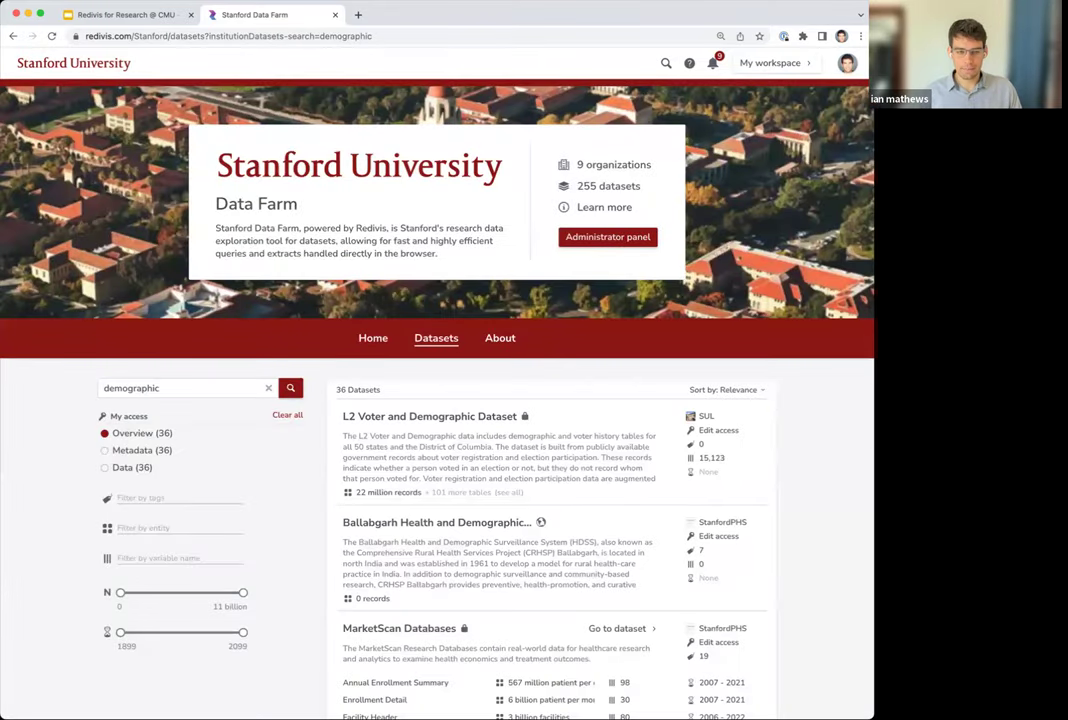
scroll(386, 286, "down", 3)
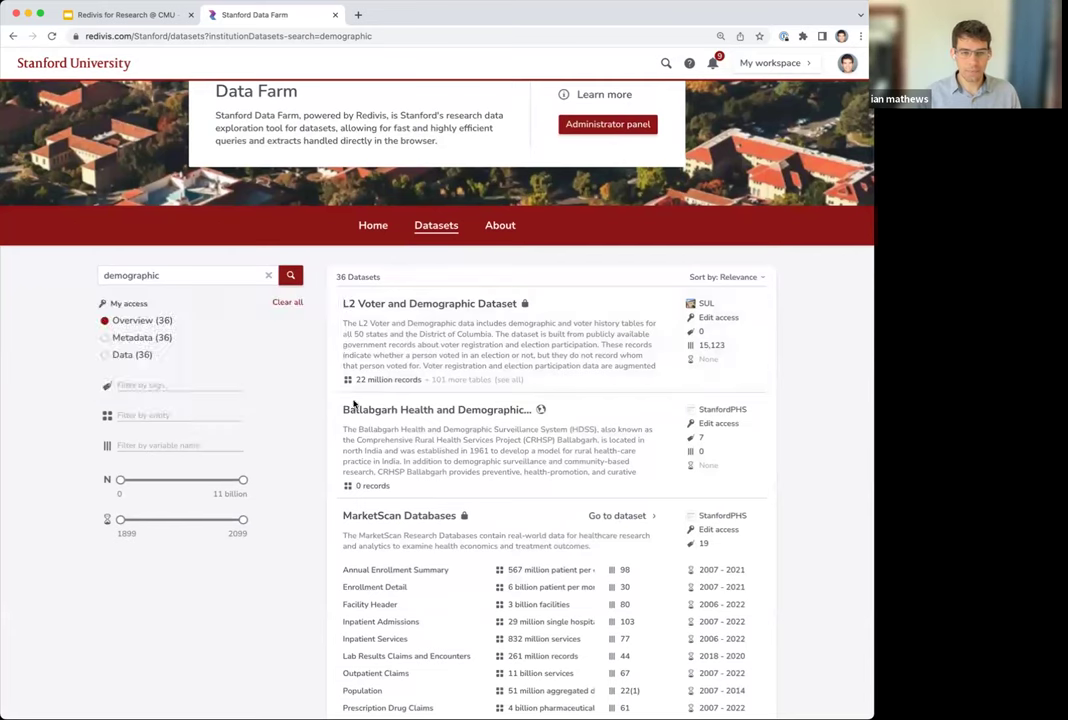
Step: Return to the institution's home page and open the dataset list of the Stanford Center for Population Health Sciences
left_click(373, 226)
scroll(217, 353, "down", 3)
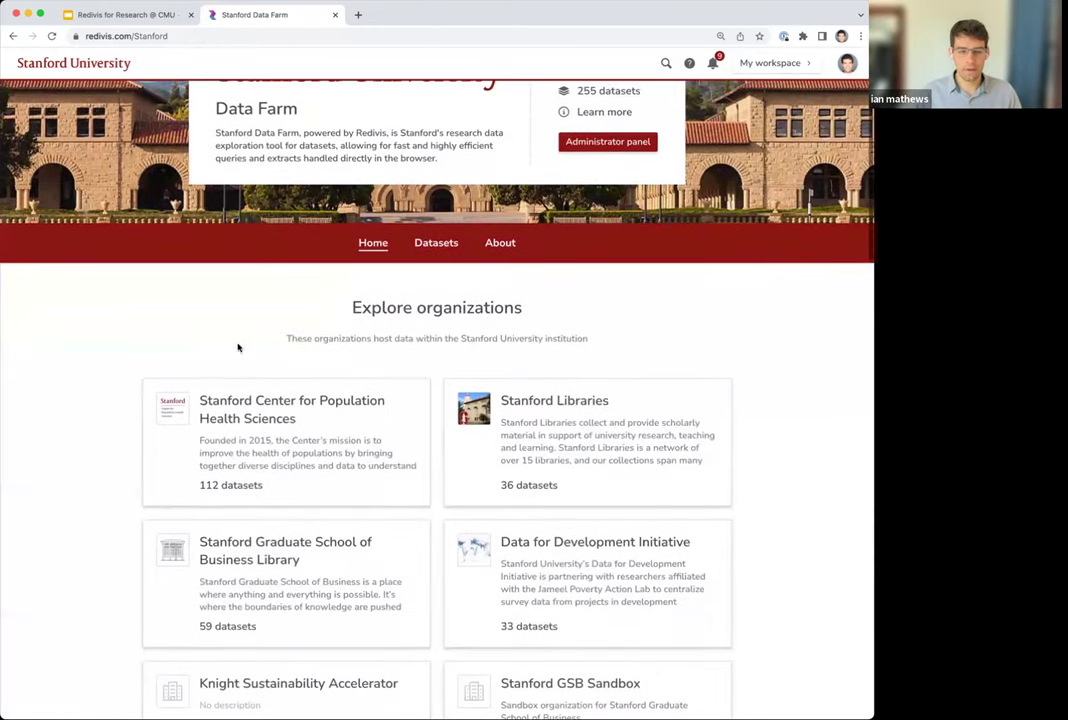
left_click(280, 392)
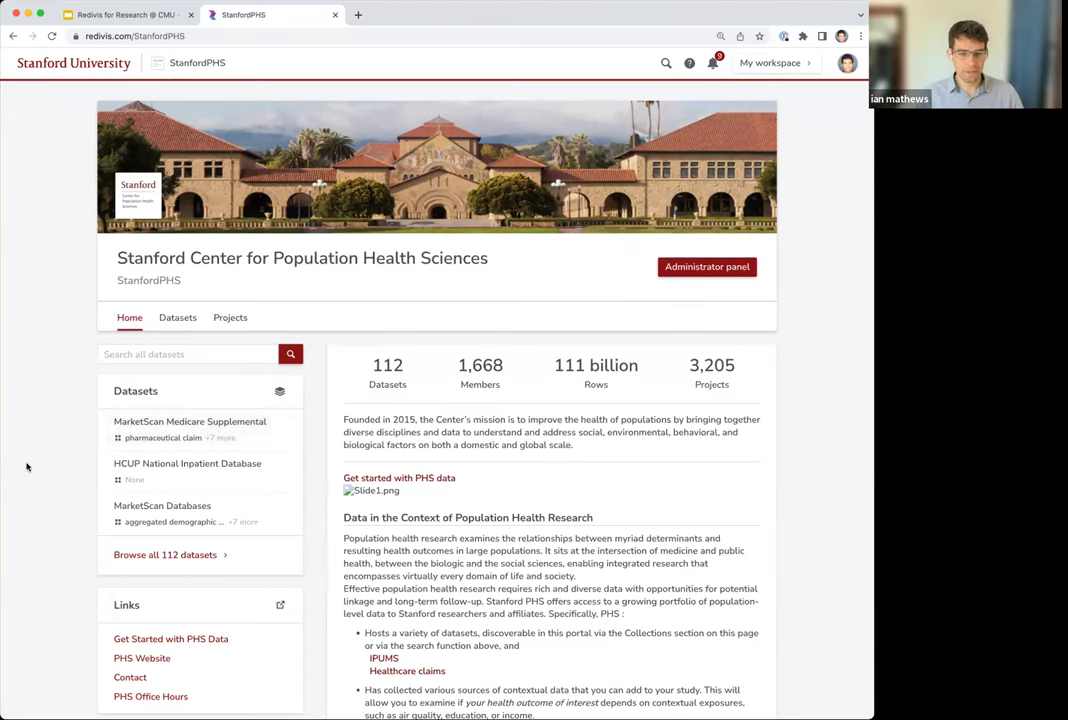
scroll(27, 466, "down", 1)
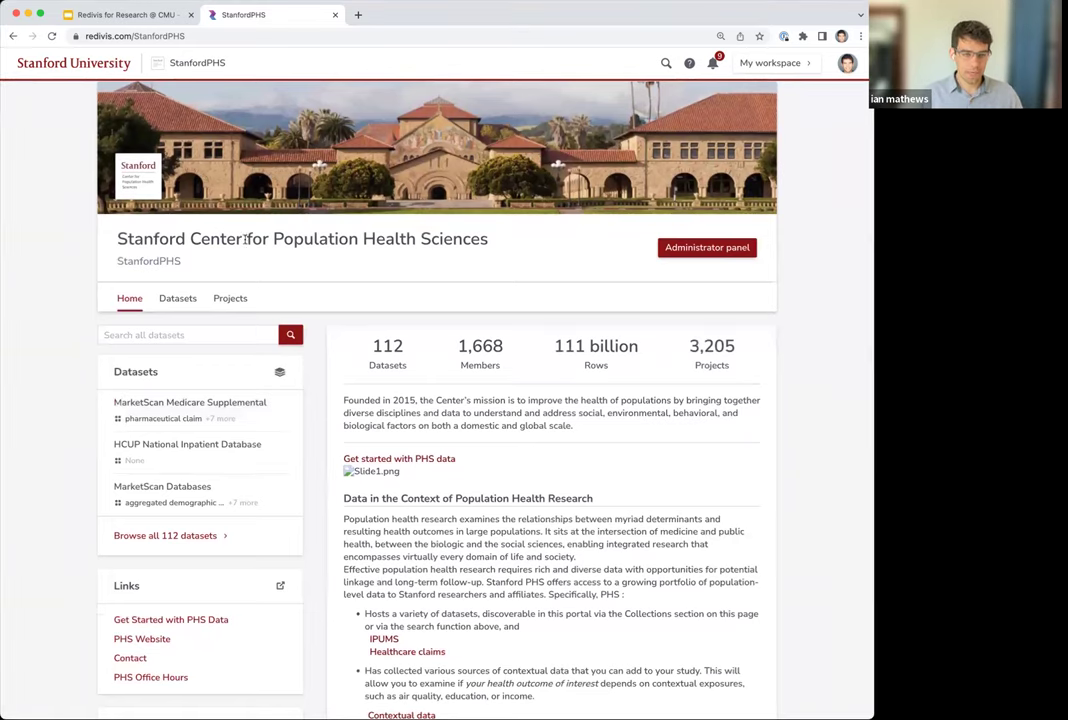
left_click(178, 298)
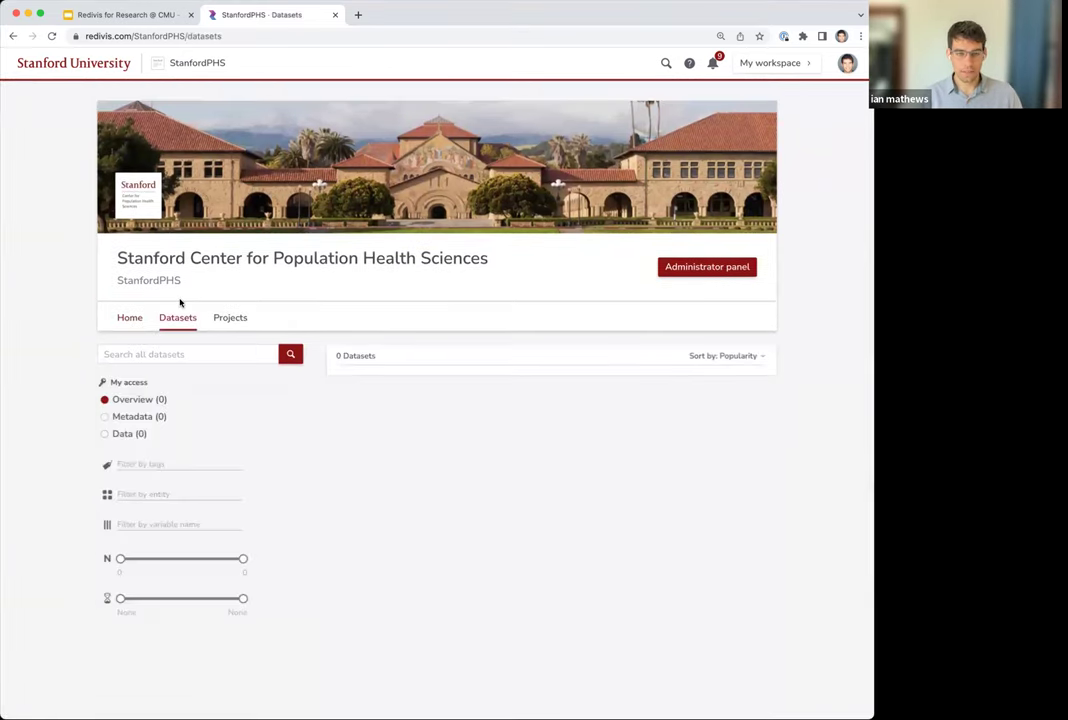
left_click(180, 302)
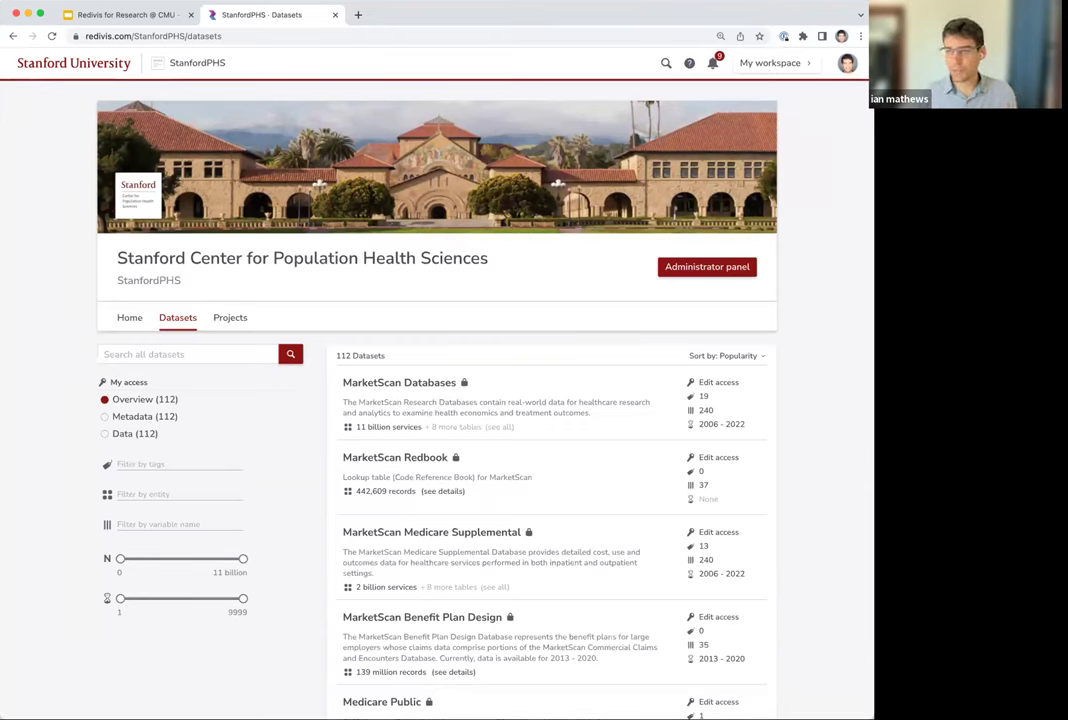
Step: Search the organization's datasets for "precipitation" and open the matching element variable in the Daily observations table
left_click(133, 354)
type("precipitation")
key("Return")
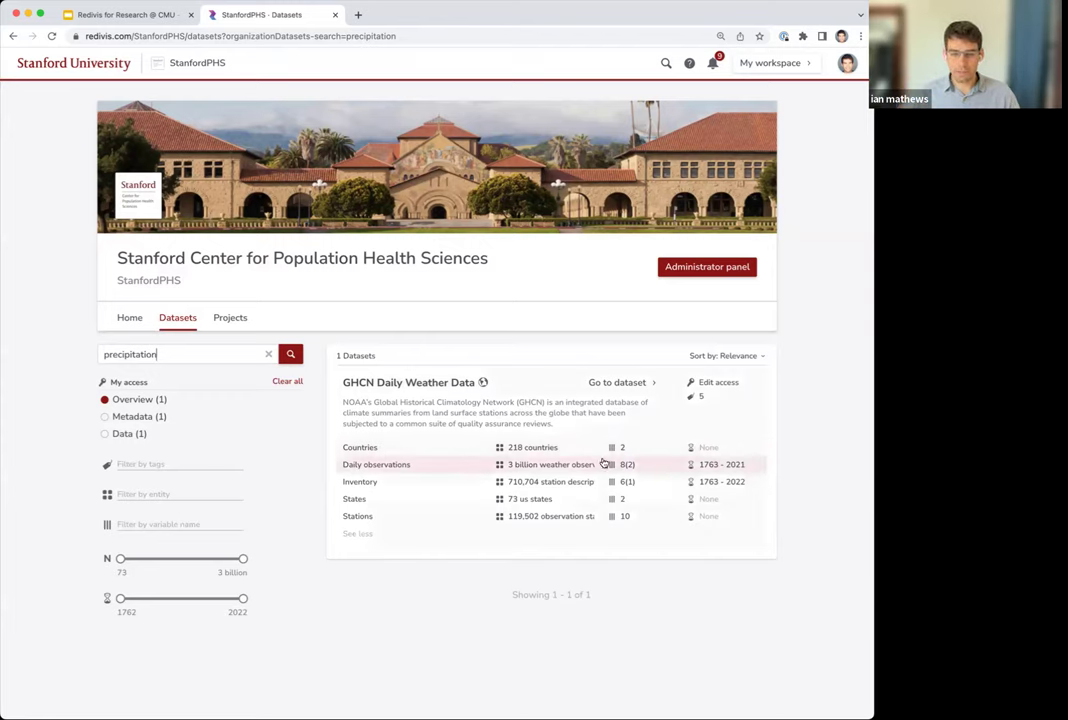
mouse_move(615, 465)
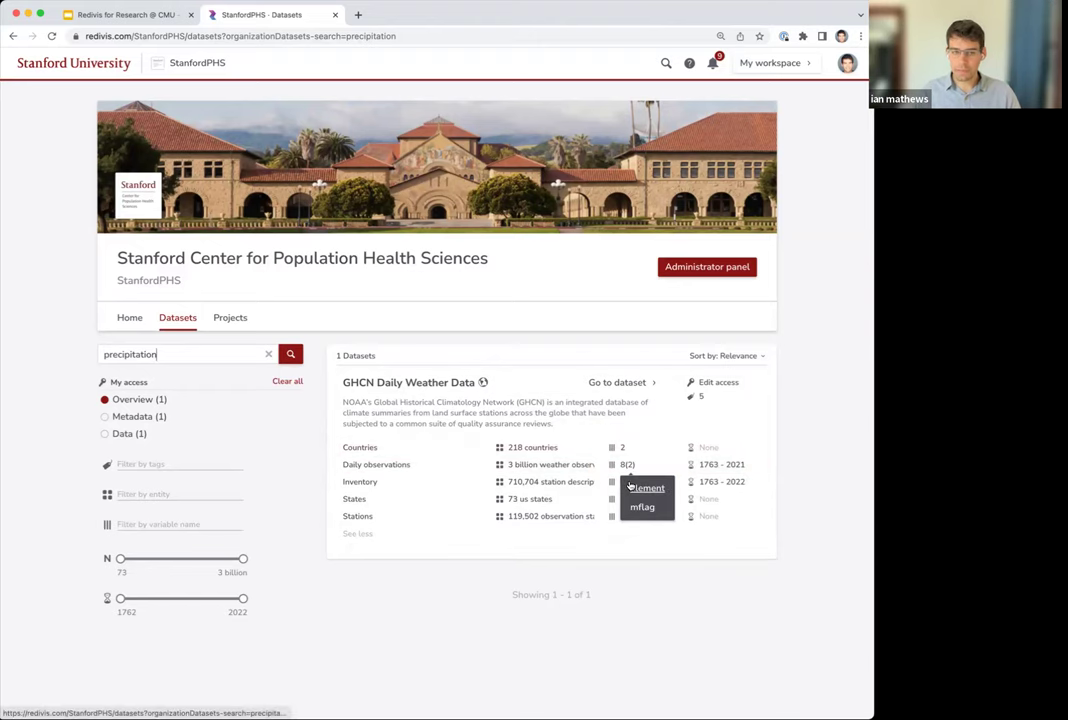
left_click(643, 488)
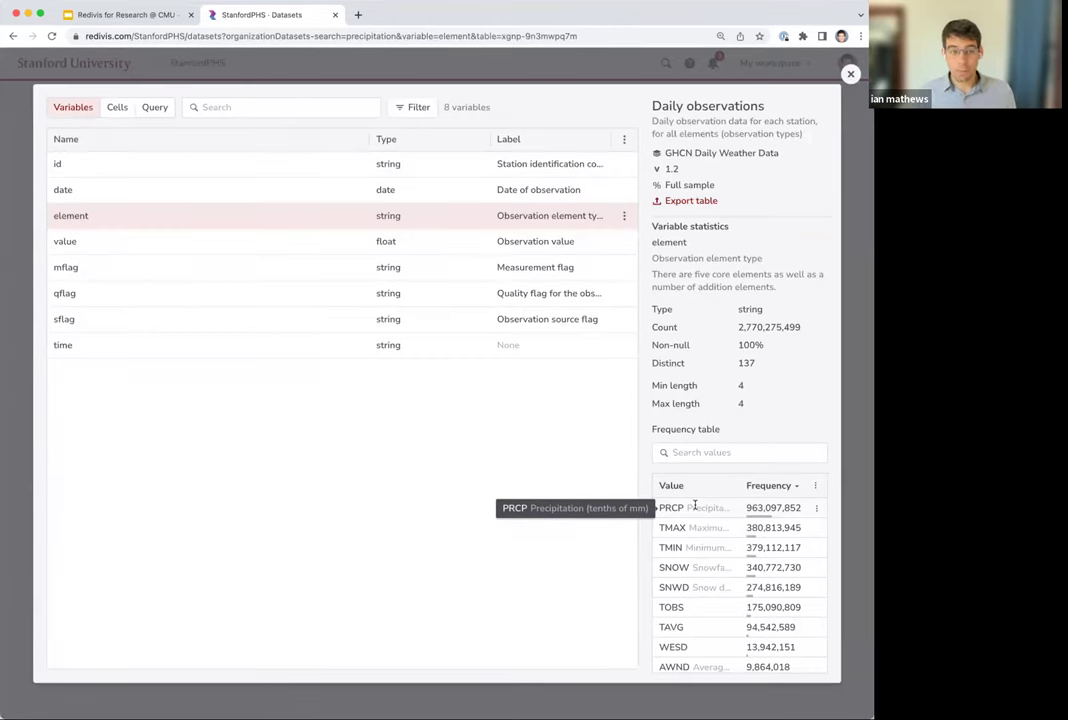
Step: View the Daily observations table's cells, examine the date variable's statistics, and close the table
left_click(121, 108)
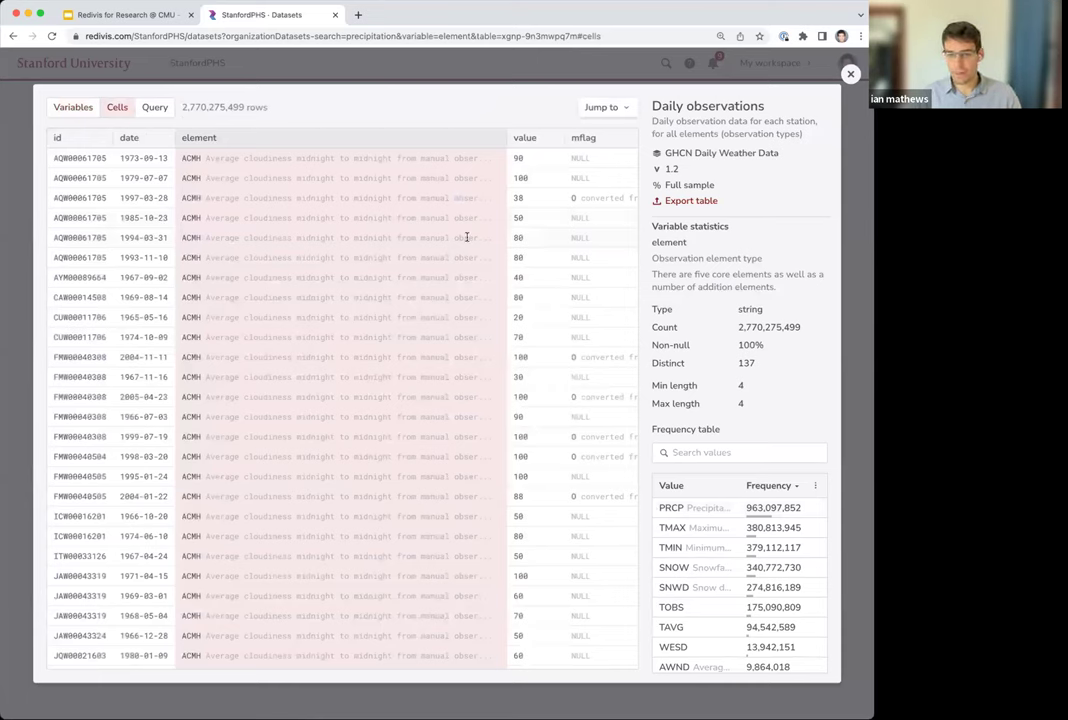
left_click(147, 136)
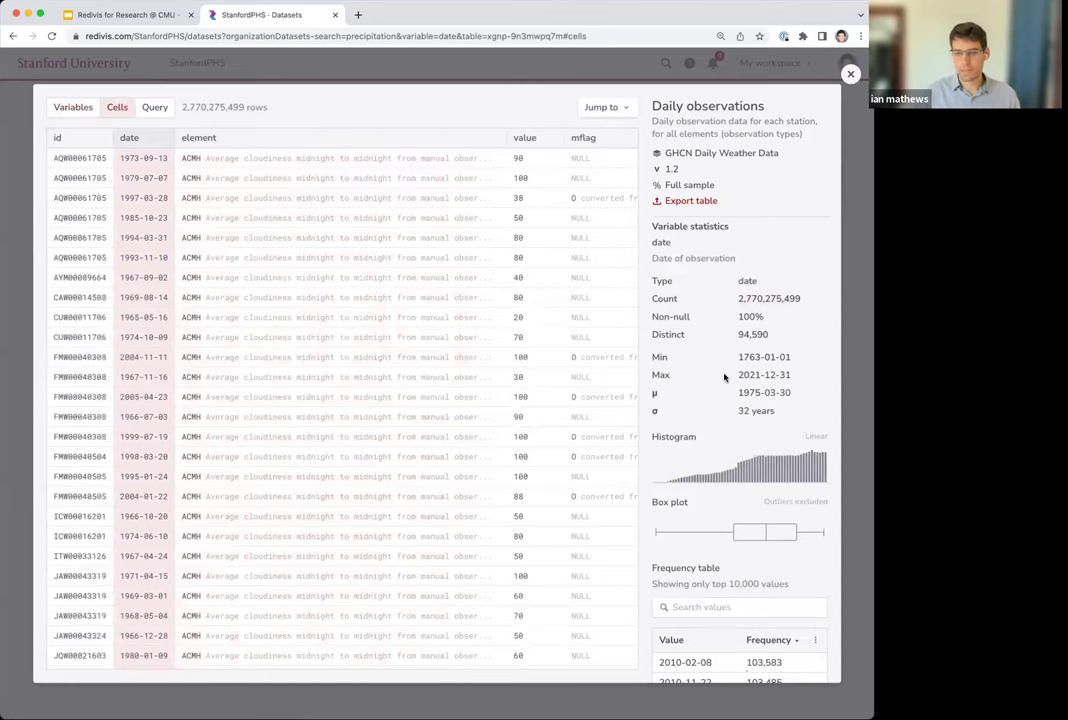
scroll(725, 377, "down", 1)
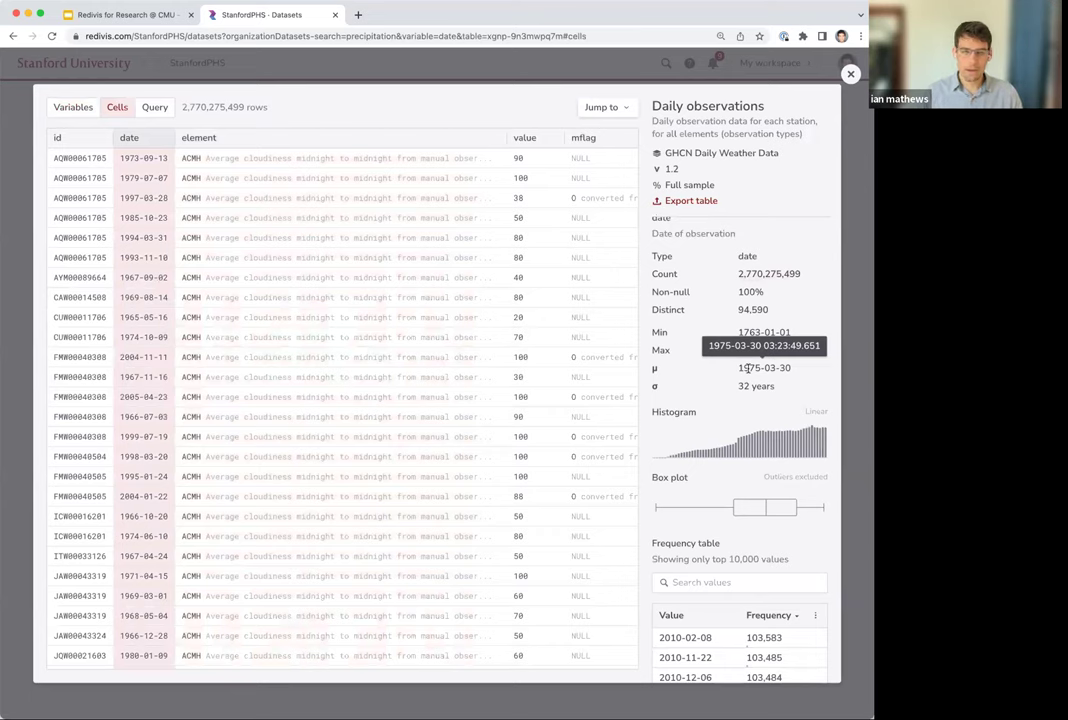
key("Escape")
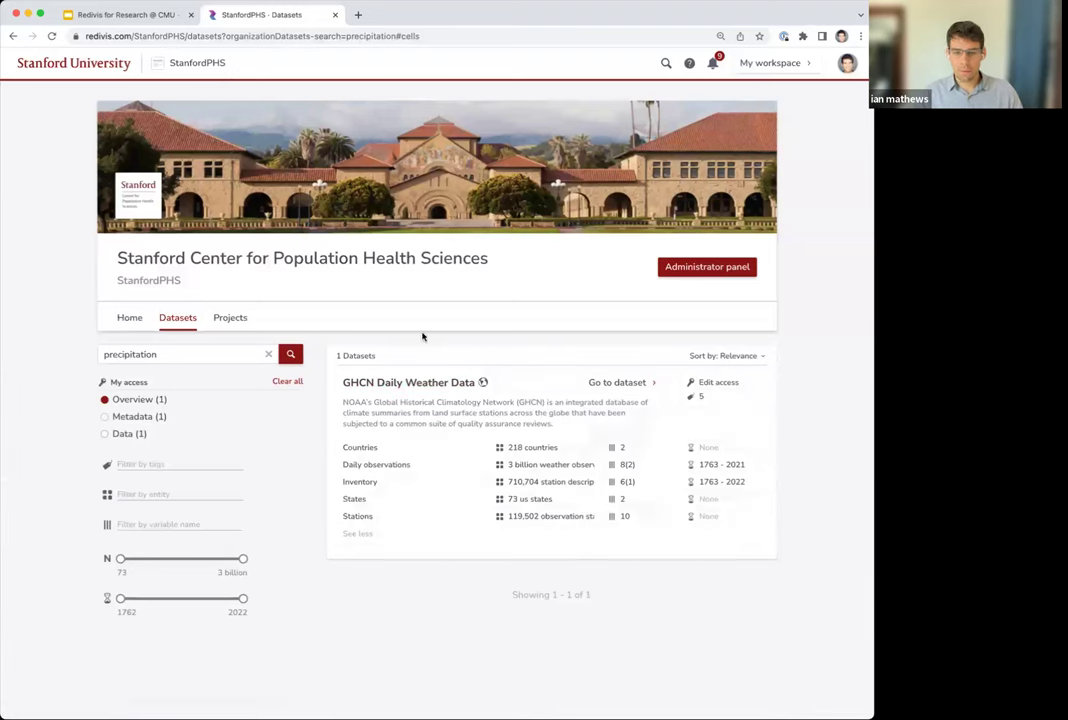
Step: Open the GHCN Daily Weather Data dataset and read its overview, including the provenance and methodology sections
left_click(385, 391)
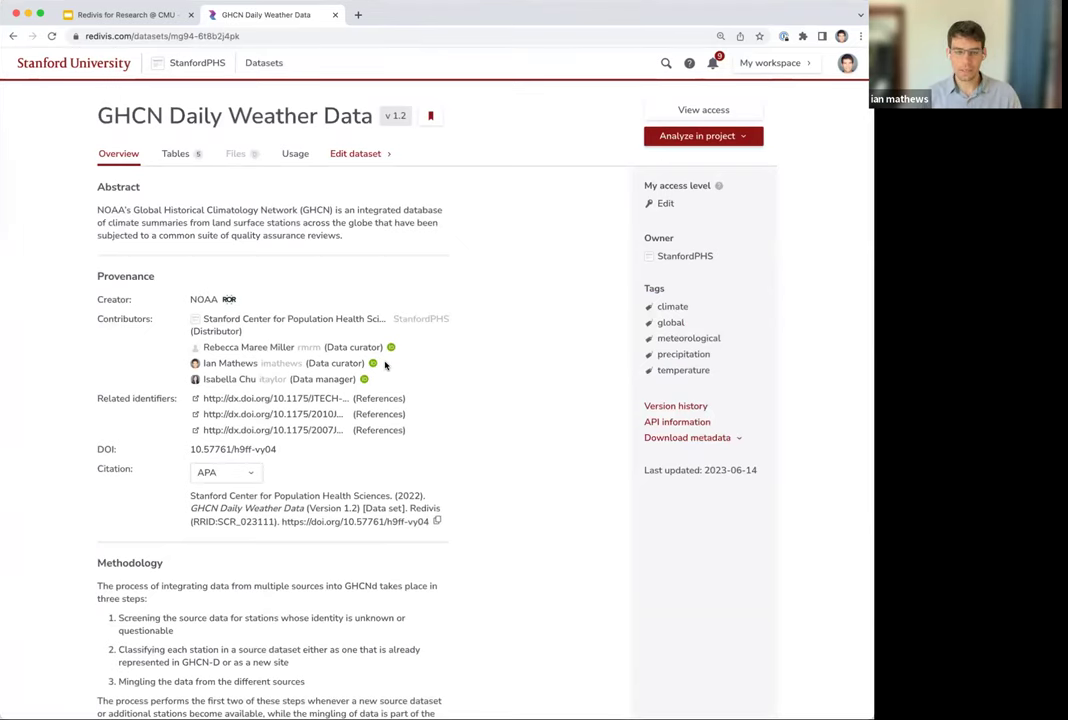
scroll(439, 238, "down", 1)
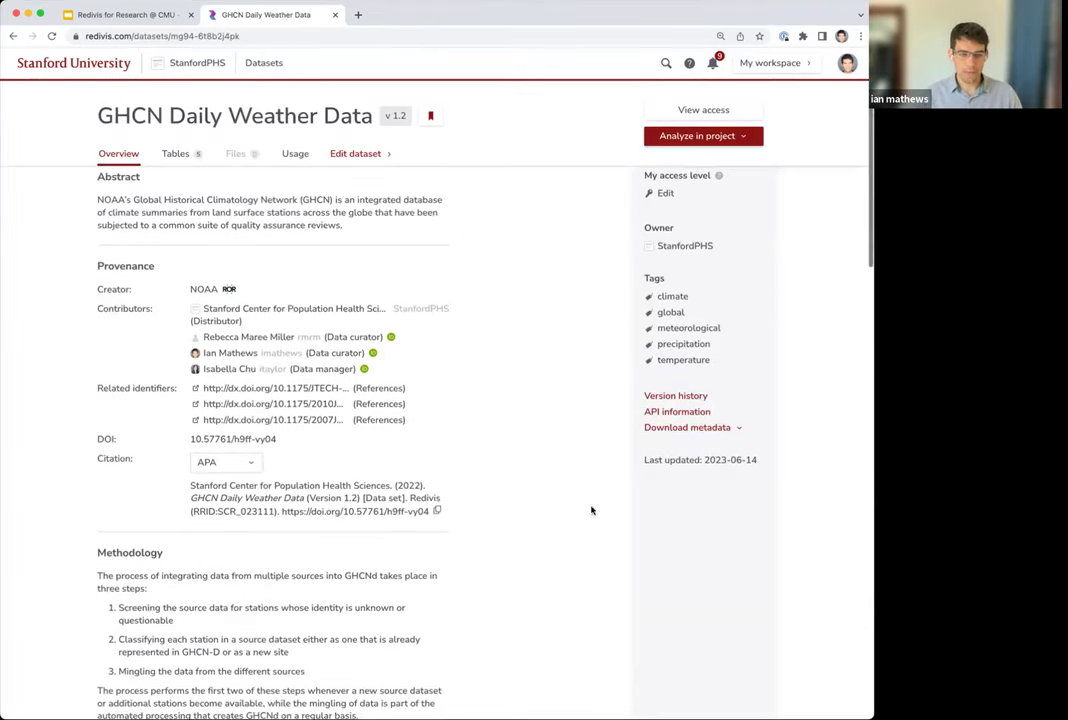
scroll(185, 410, "down", 1)
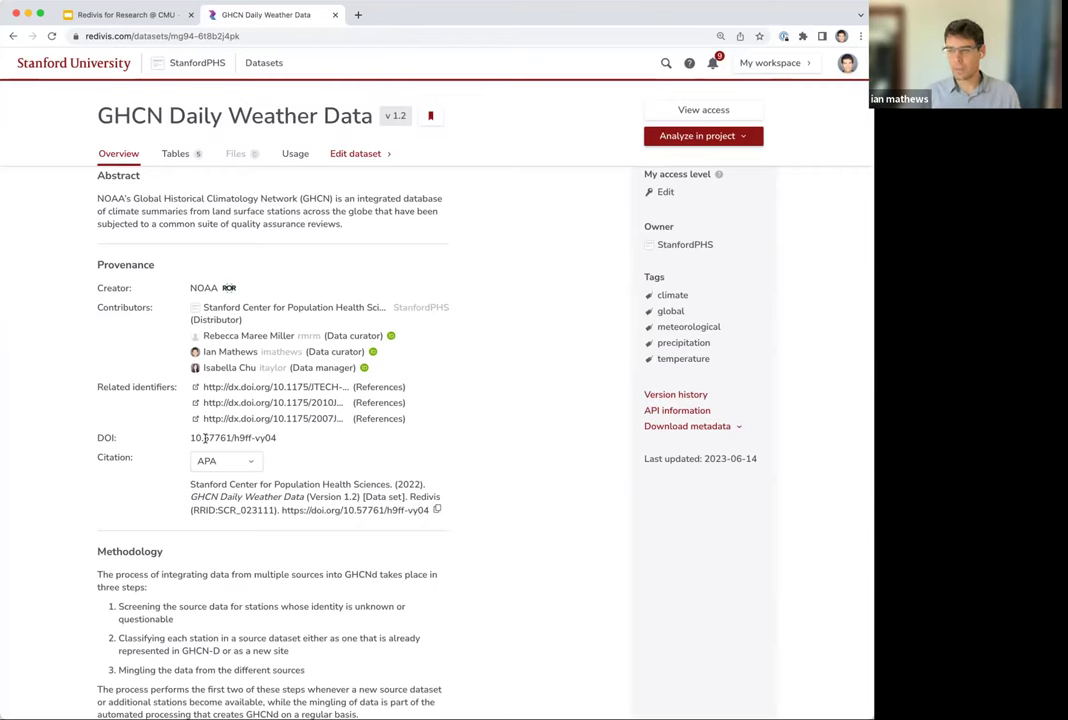
scroll(436, 540, "down", 5)
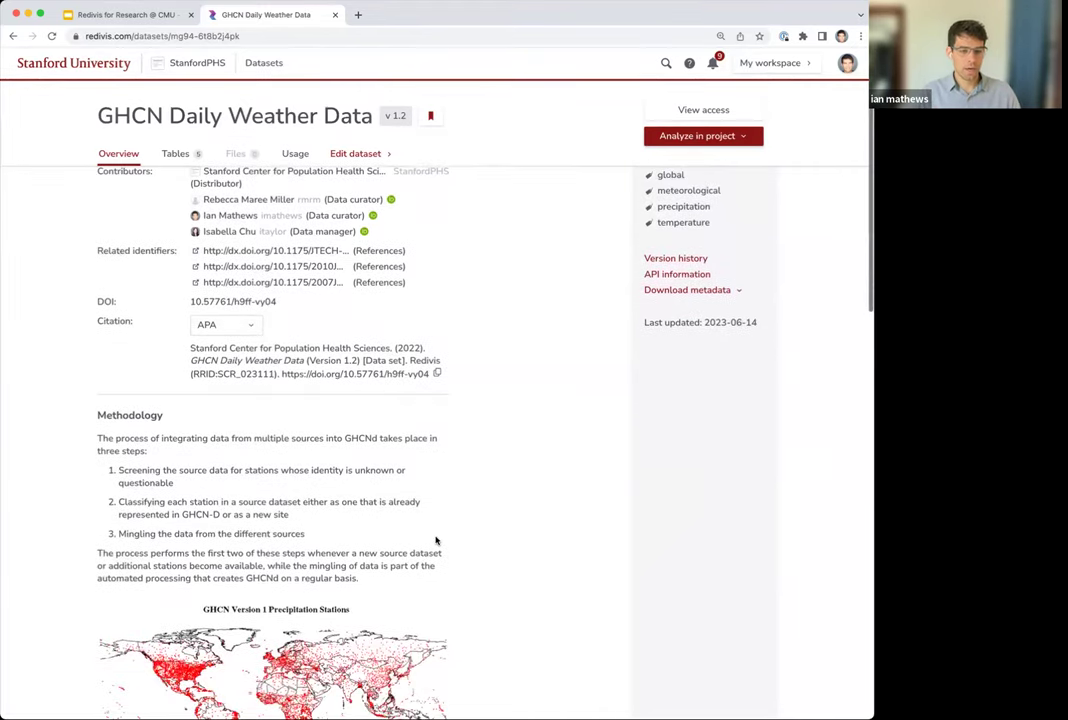
scroll(436, 540, "down", 7)
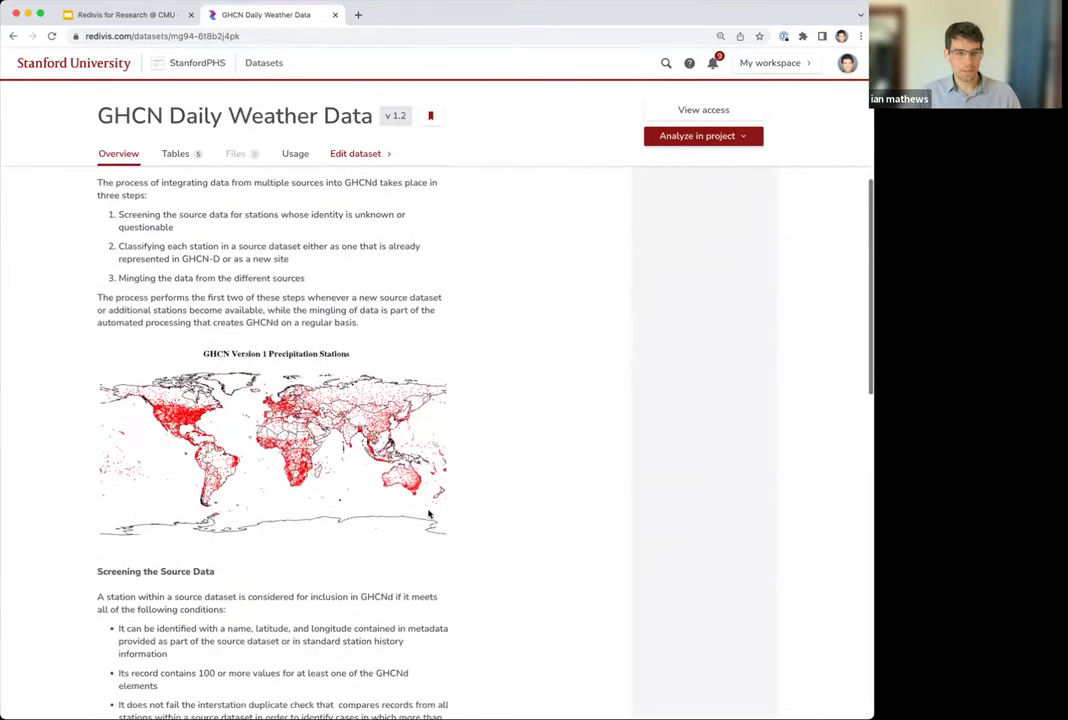
scroll(429, 514, "down", 6)
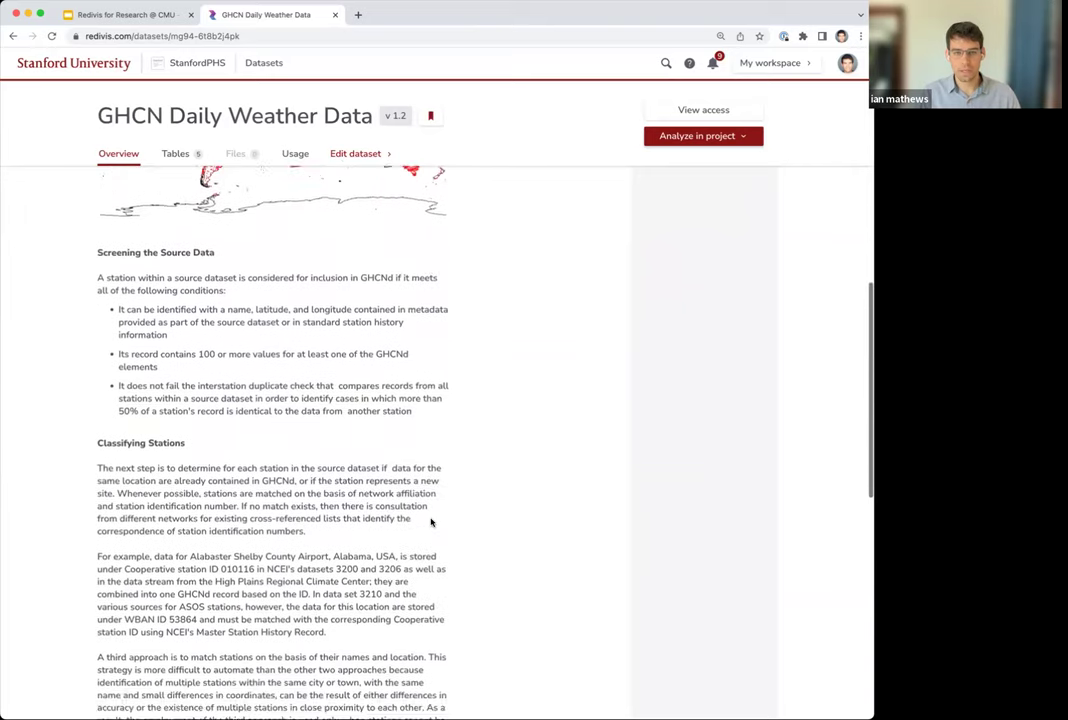
scroll(377, 398, "up", 18)
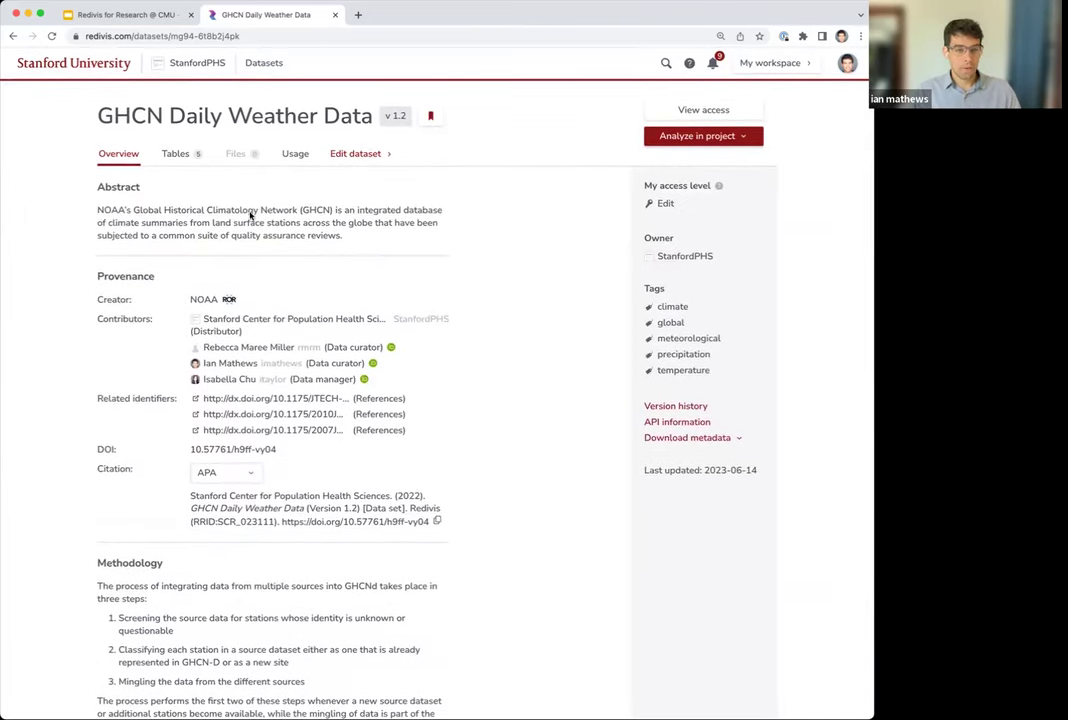
Step: Examine the dataset's Stations table, viewing its cells and the map of its geographic coverage, and close it
left_click(175, 153)
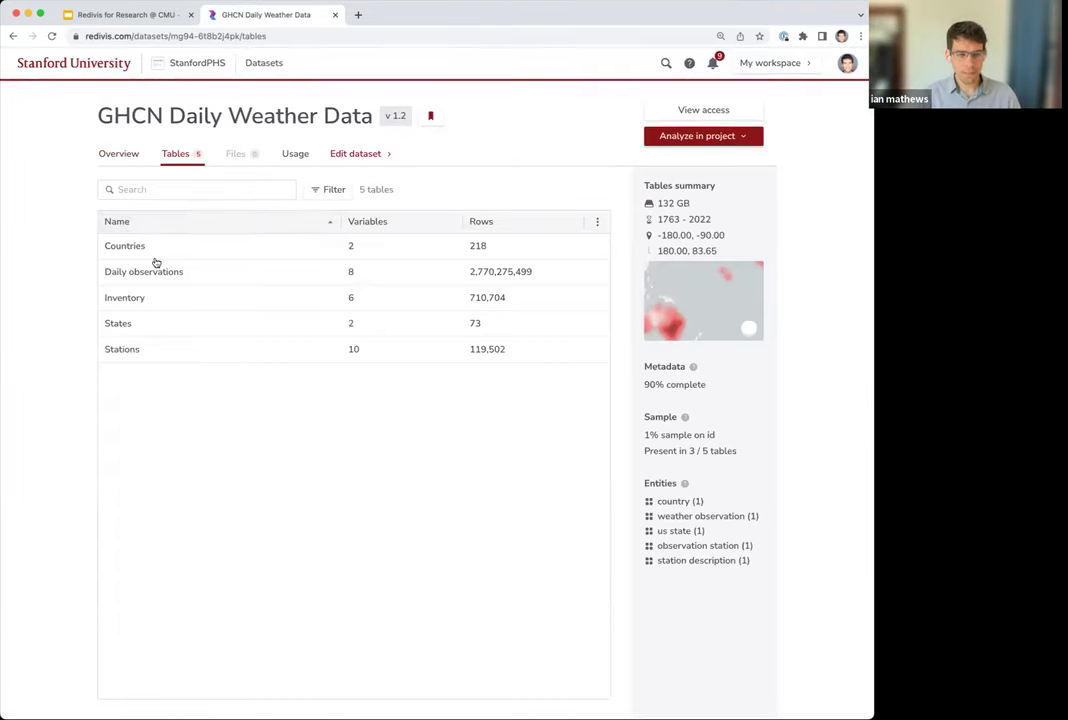
left_click(125, 349)
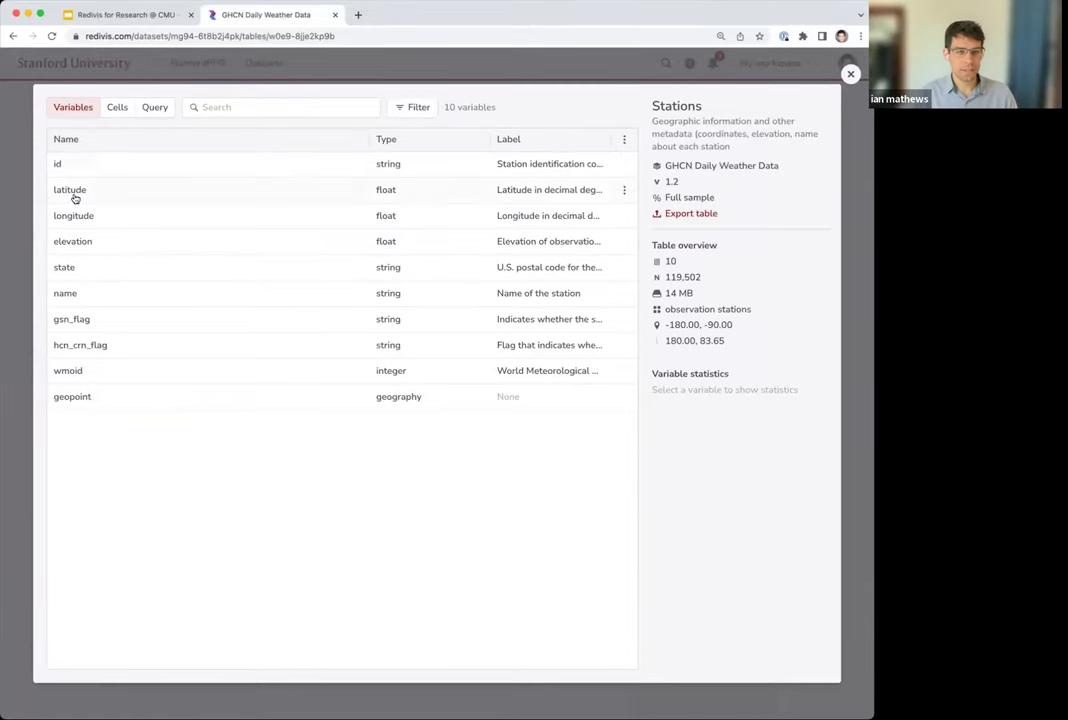
left_click(117, 107)
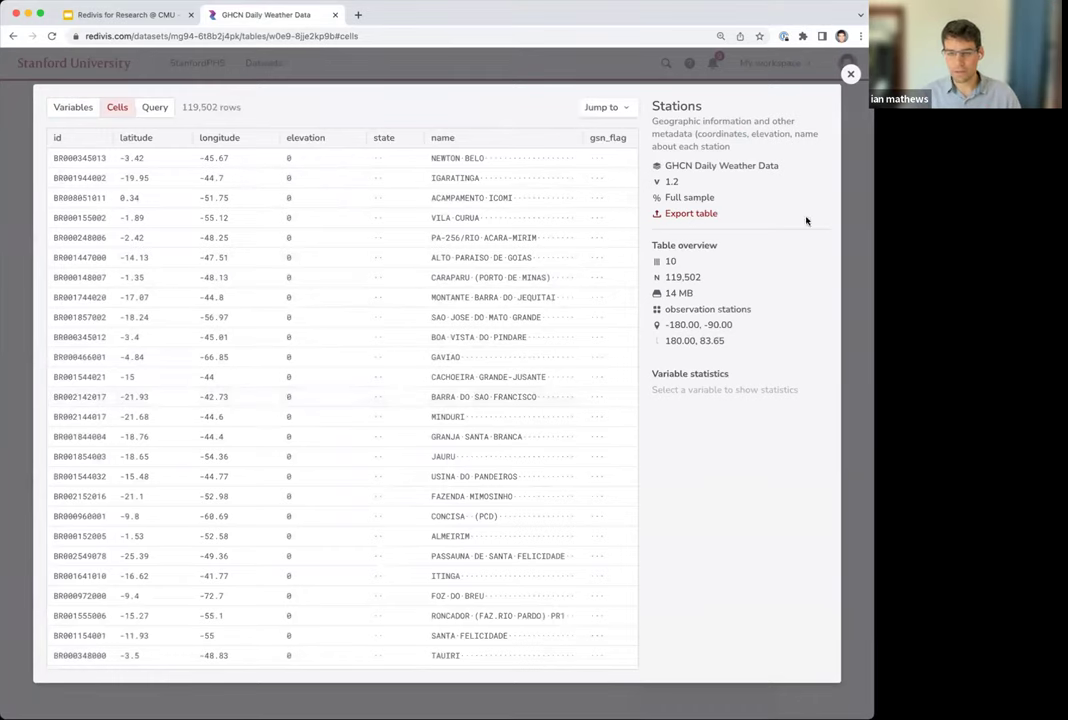
left_click(700, 326)
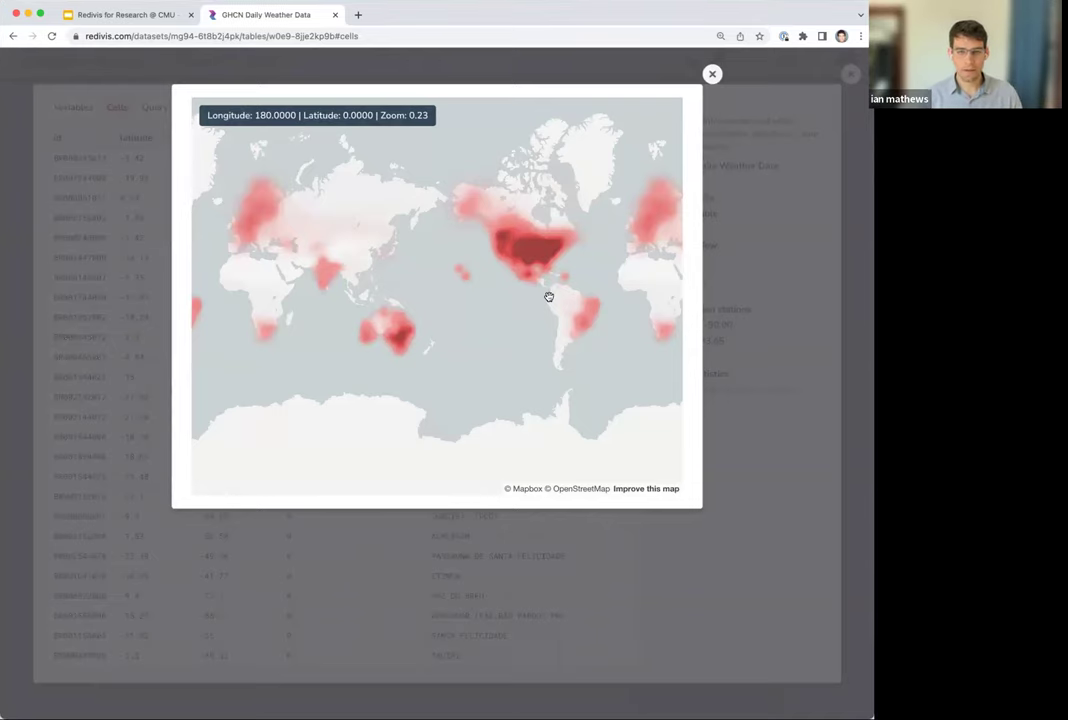
left_click(460, 70)
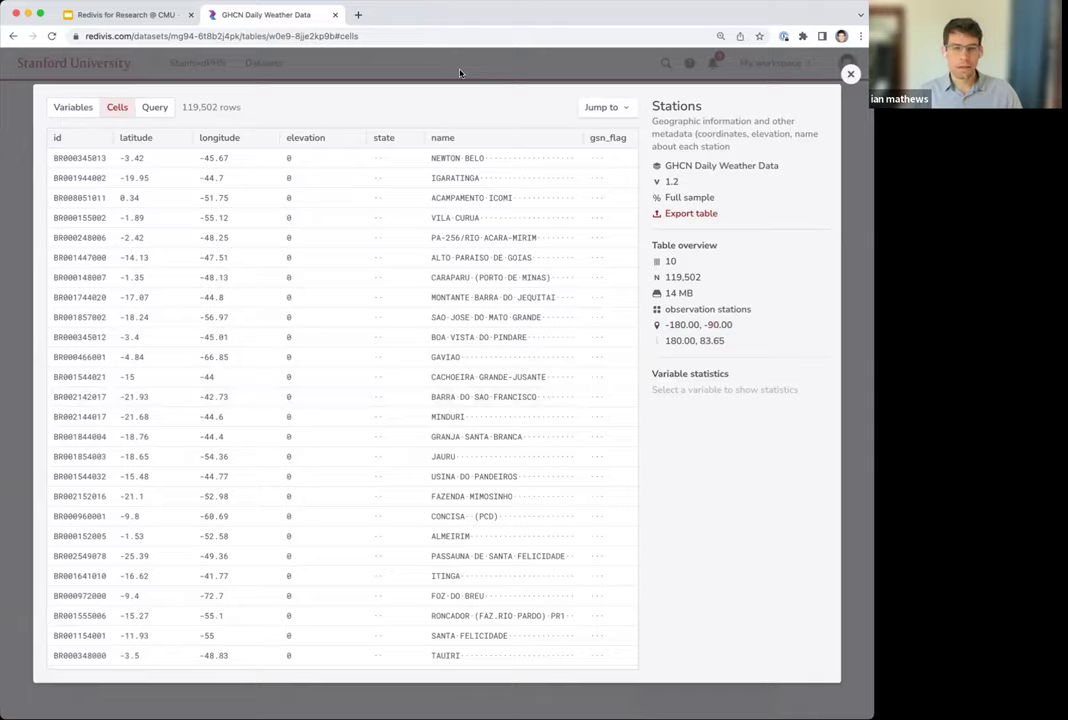
left_click(460, 72)
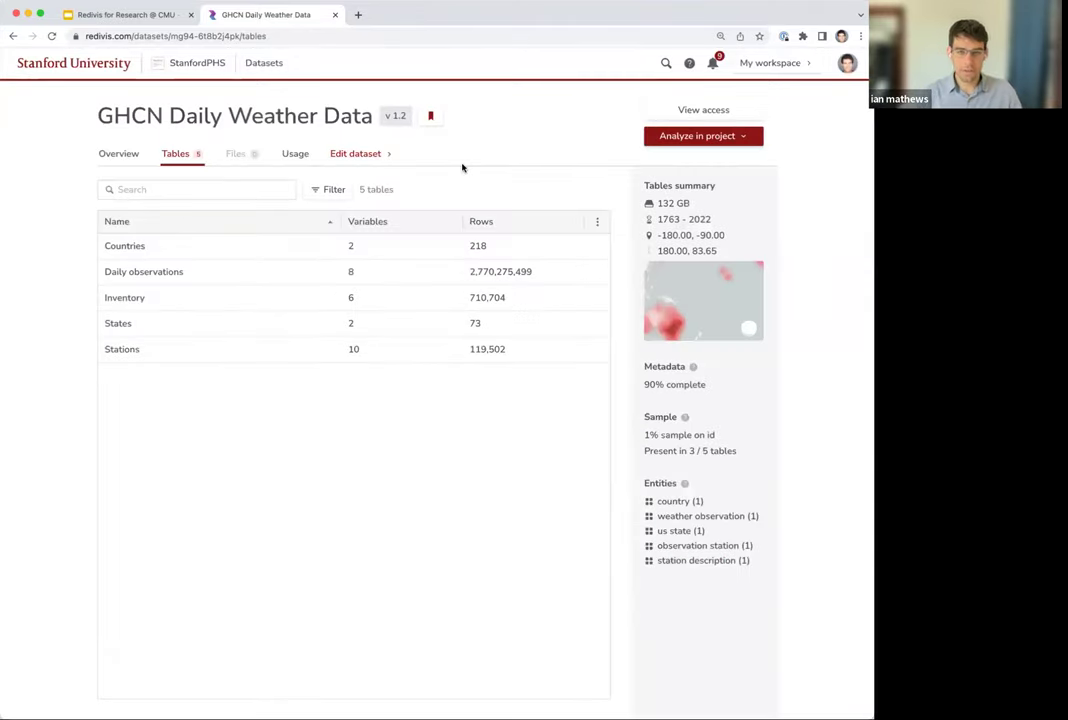
Step: Review the release notes and table updates of dataset versions 1.2 and 1.1 without switching version
left_click(396, 115)
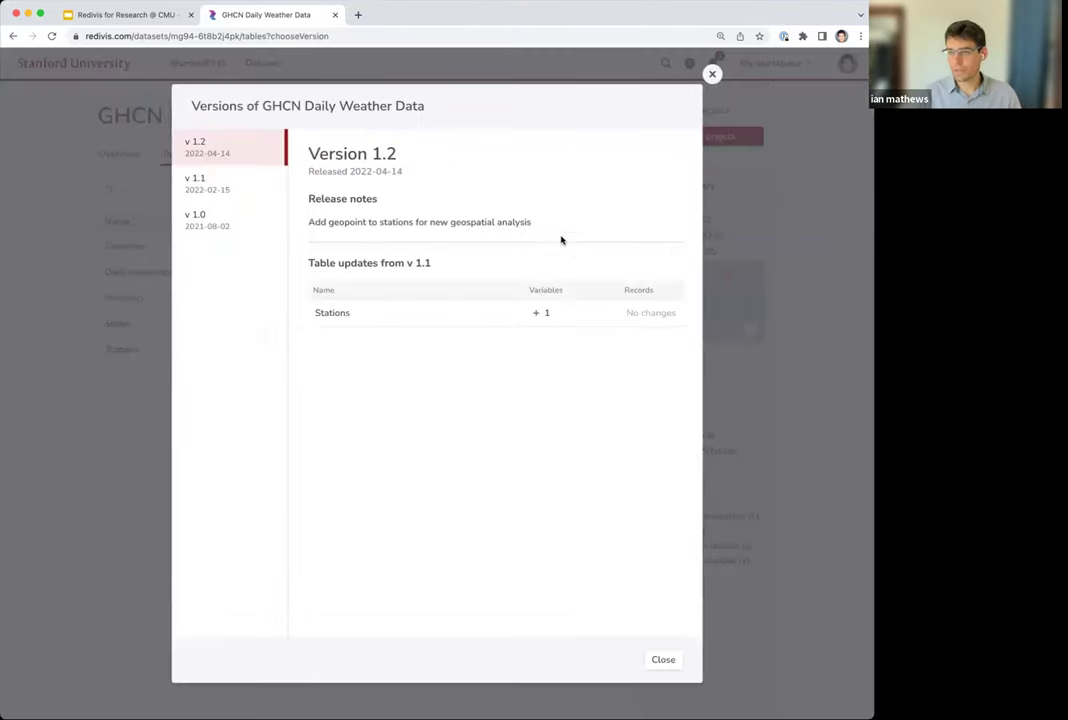
left_click(205, 183)
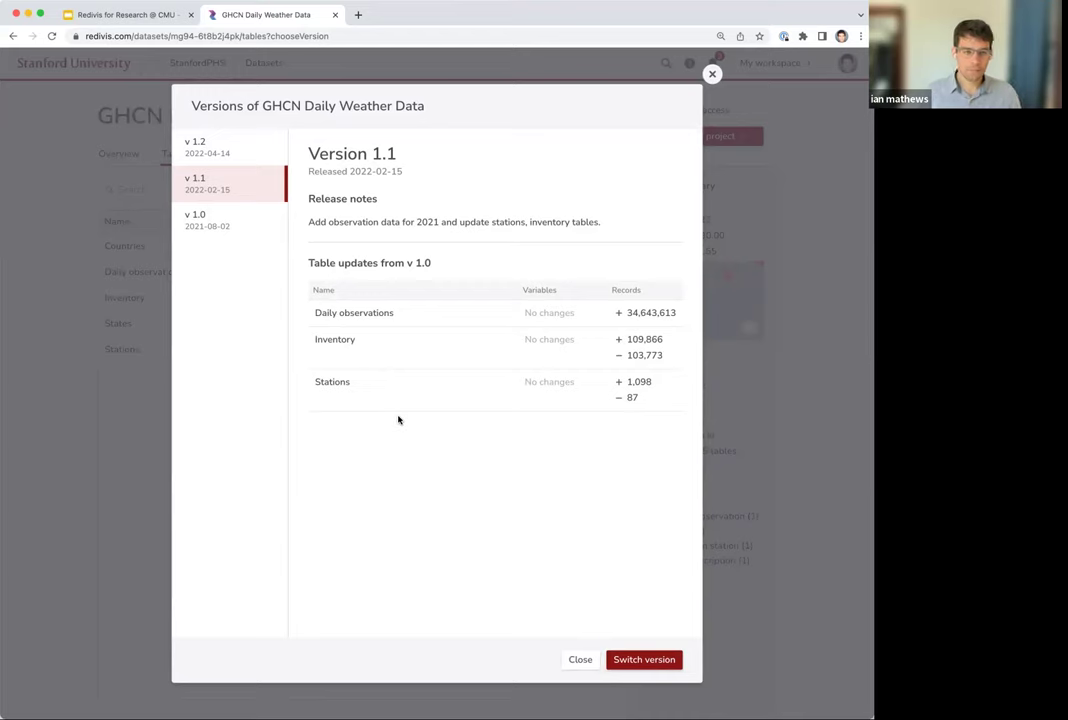
left_click(712, 74)
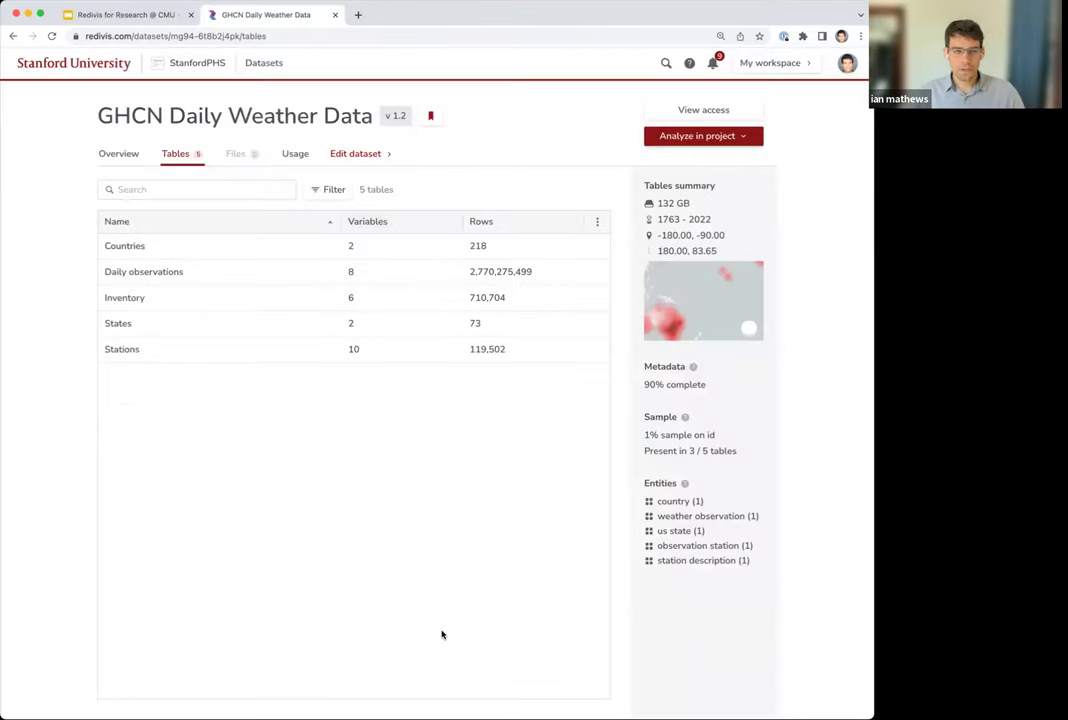
Step: Find the Demo organization with the site-wide search "demo" and open its home page
left_click(667, 64)
type("demo")
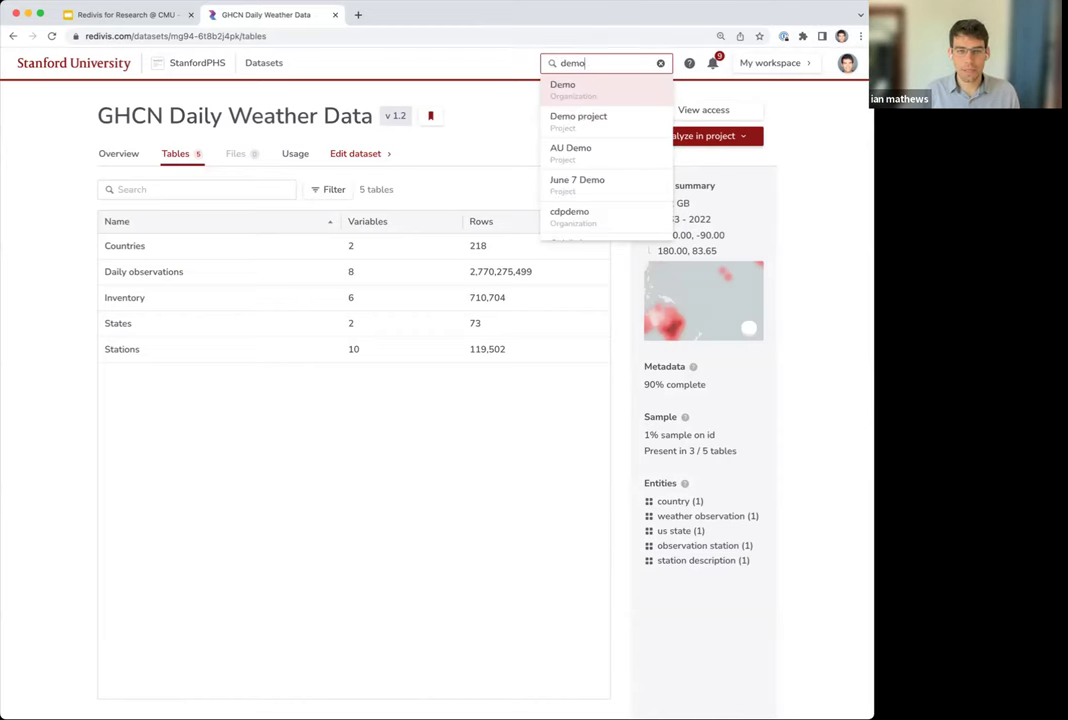
key("Return")
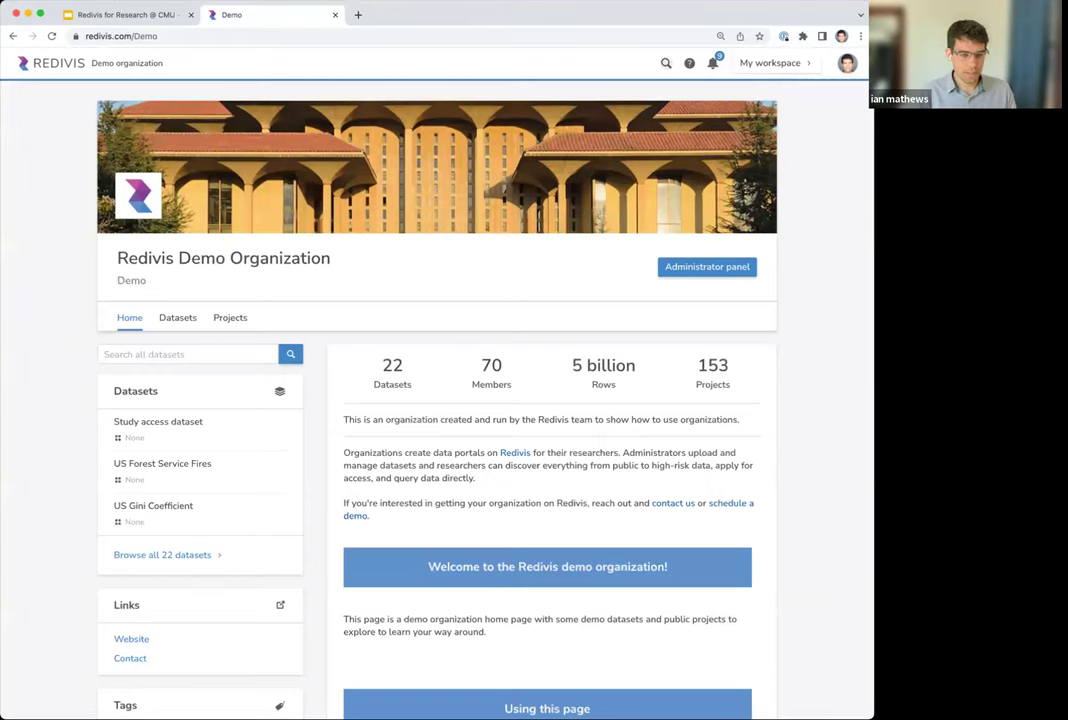
Step: Search the Demo organization's datasets for "forest" and open the US Forest Service Fires dataset
left_click(176, 354)
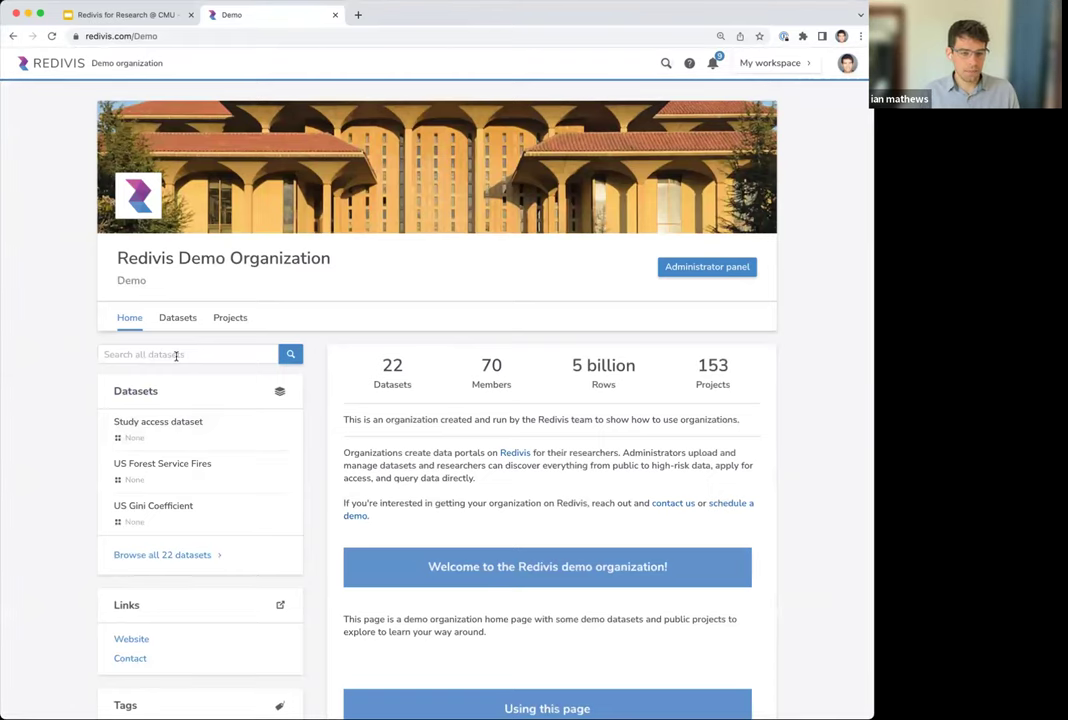
type("forest")
key("Return")
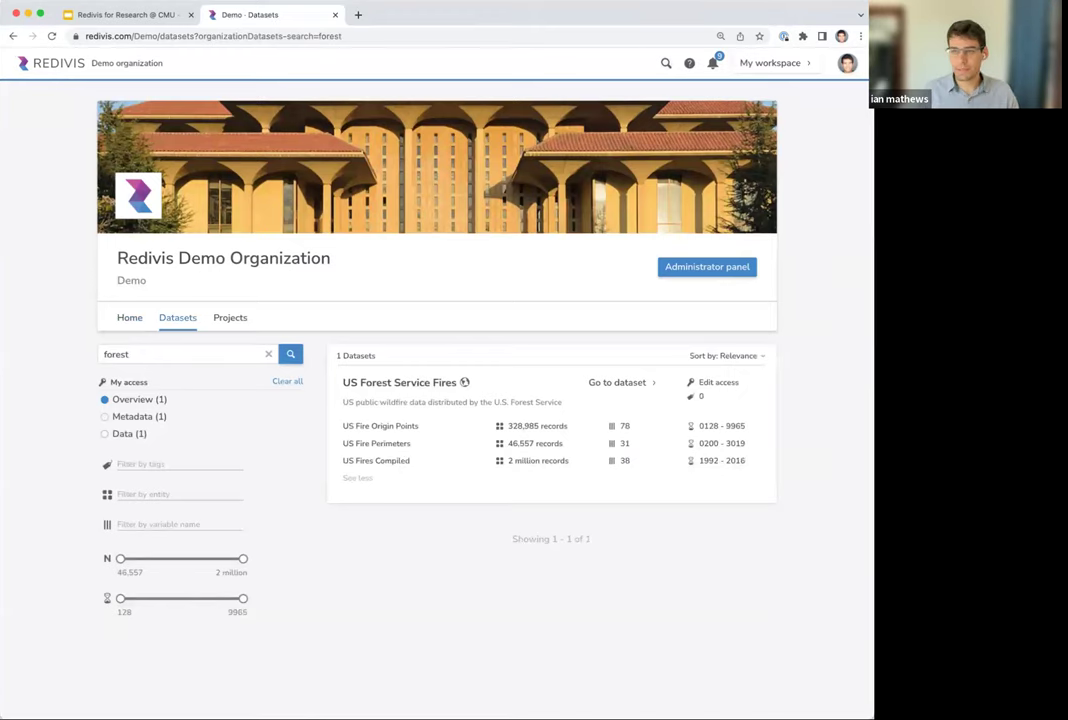
left_click(372, 383)
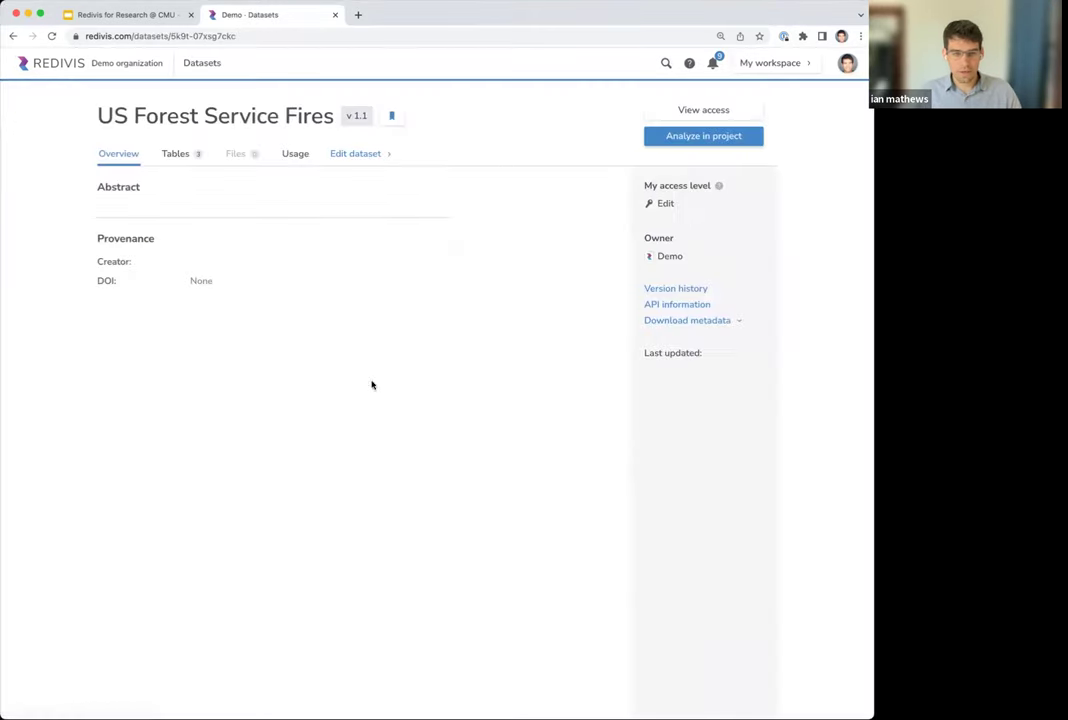
Step: Open the dataset's US Fire Perimeters table and examine its cells across to the geometry column
left_click(188, 156)
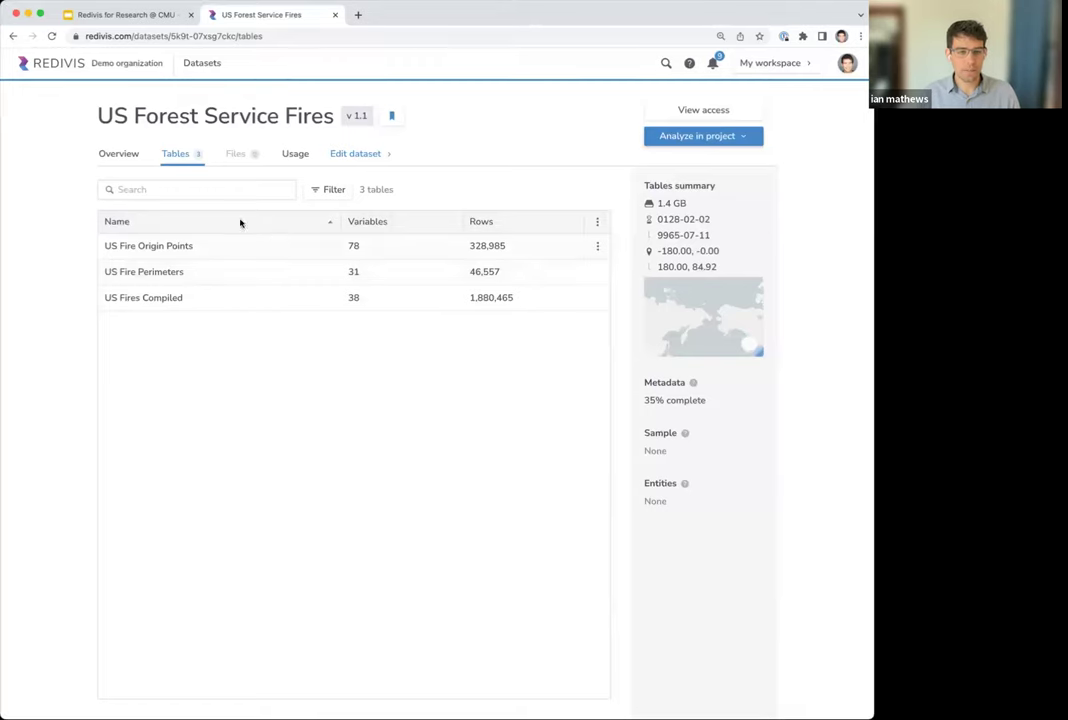
left_click(167, 272)
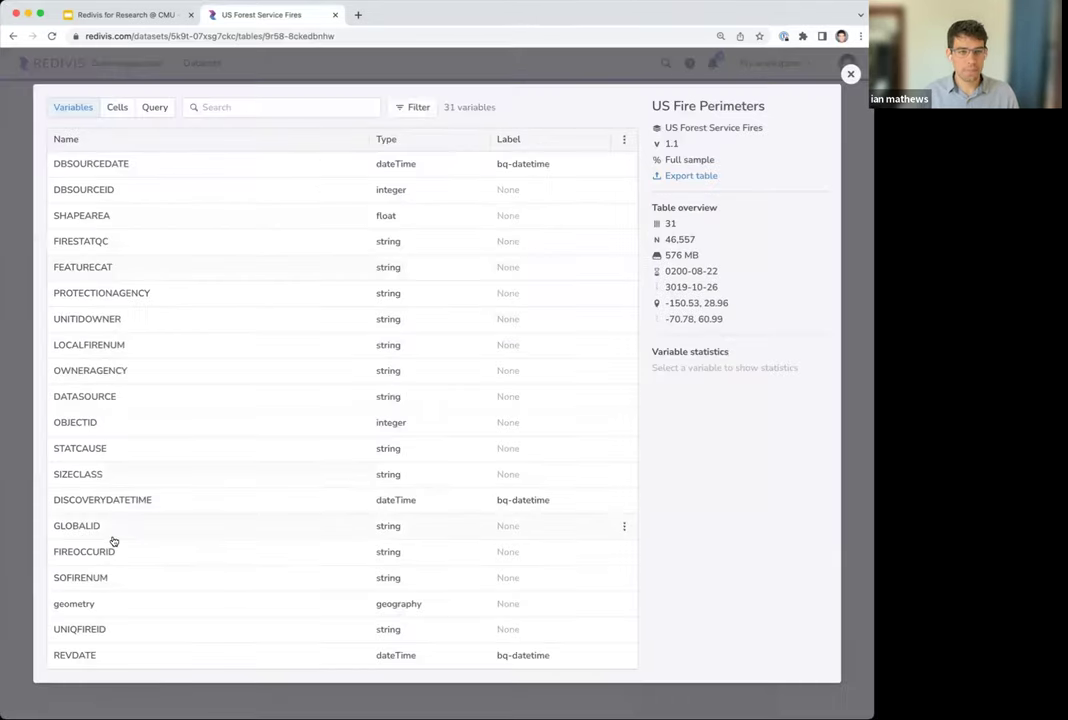
left_click(112, 107)
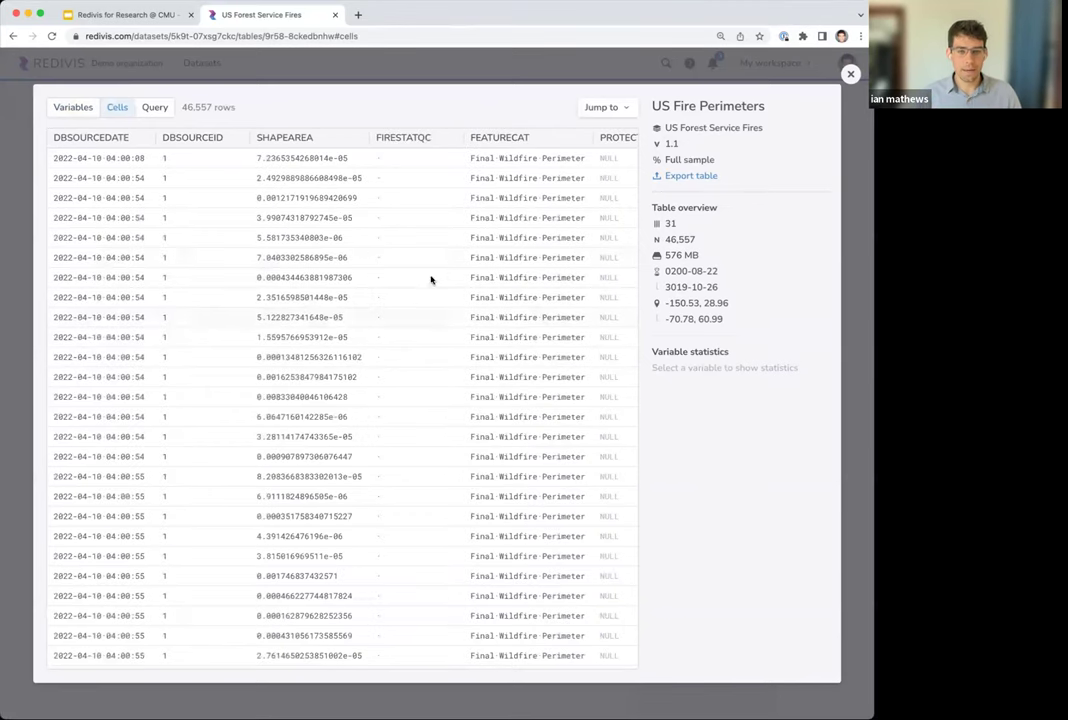
scroll(448, 274, "right", 2)
scroll(448, 274, "right", 1)
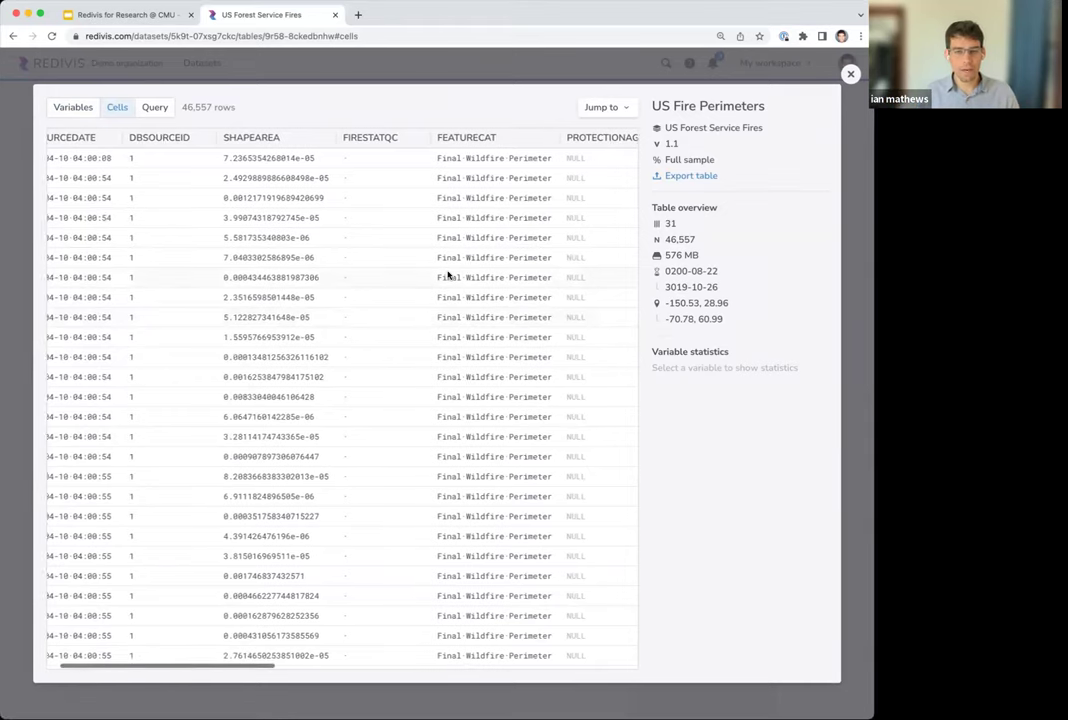
scroll(448, 274, "right", 10)
scroll(450, 278, "right", 15)
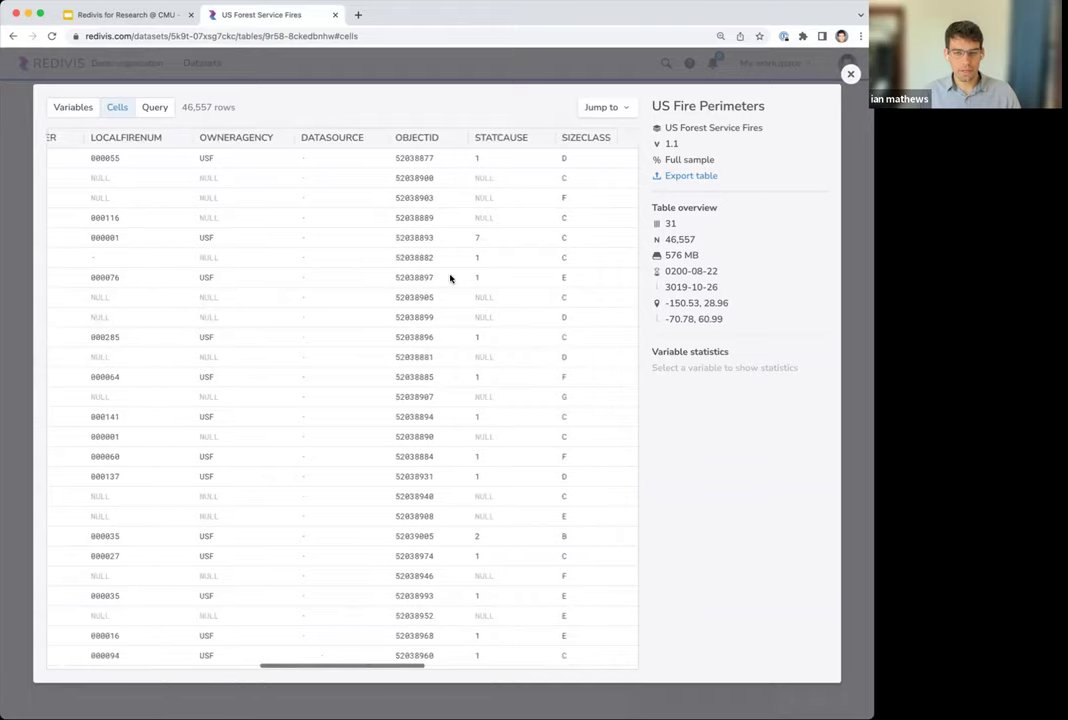
scroll(349, 208, "right", 3)
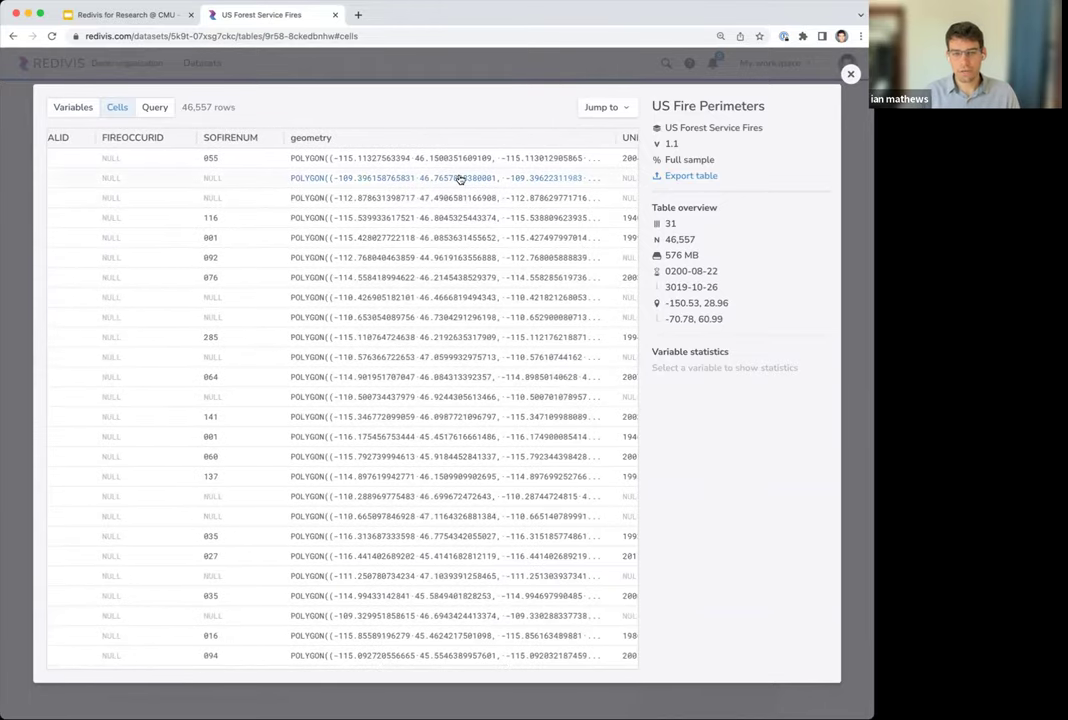
Step: Preview a fire perimeter polygon from the third row's geometry cell on the map, and close the map and the table
mouse_move(460, 178)
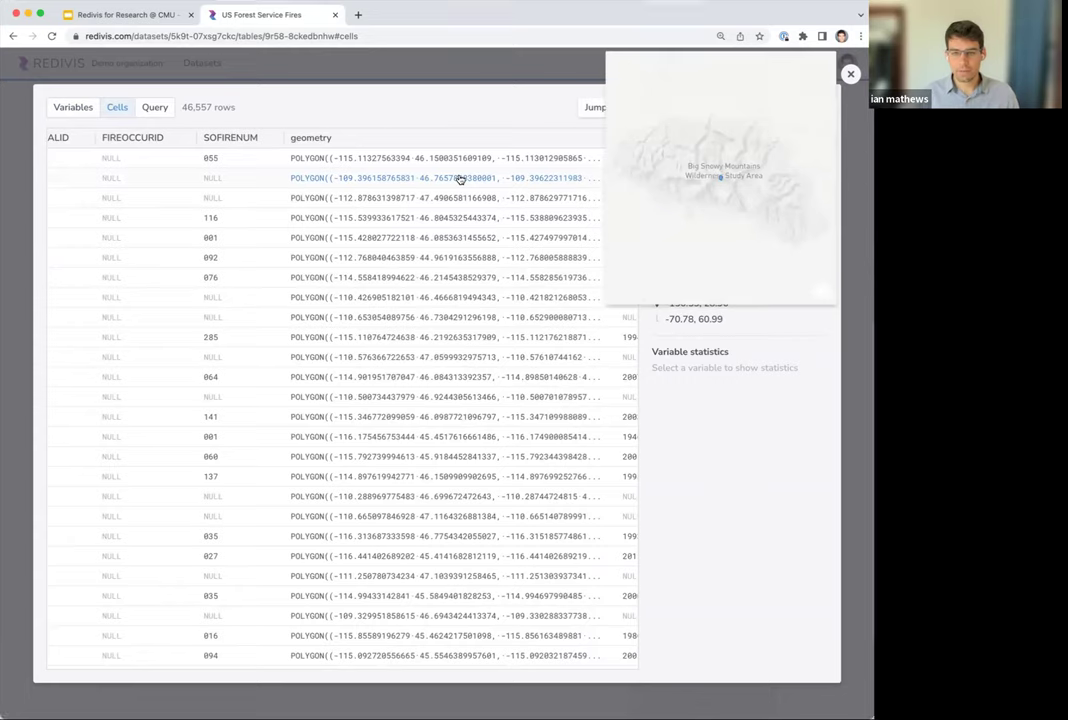
left_click(449, 201)
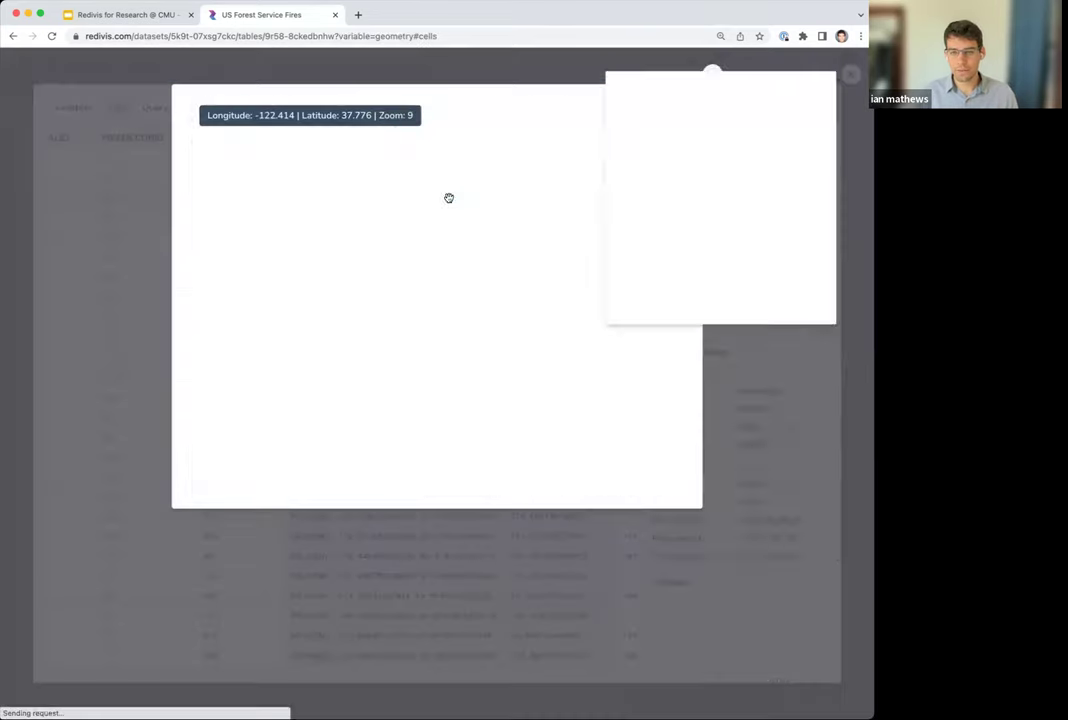
scroll(438, 307, "up", 3)
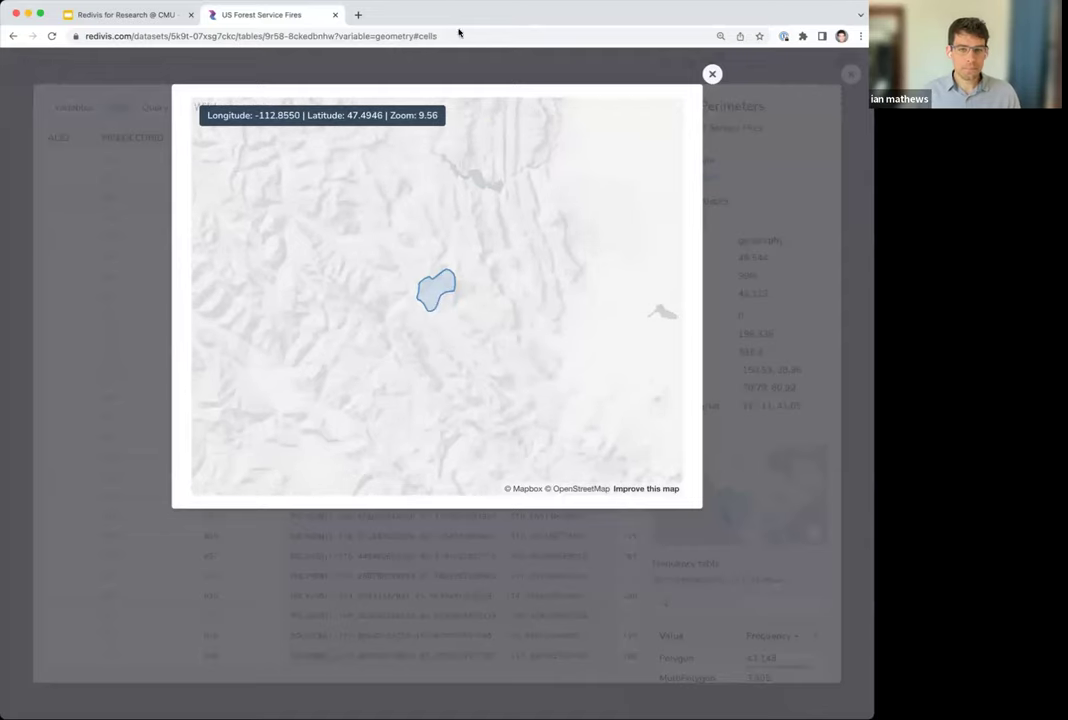
left_click(428, 60)
left_click(428, 60)
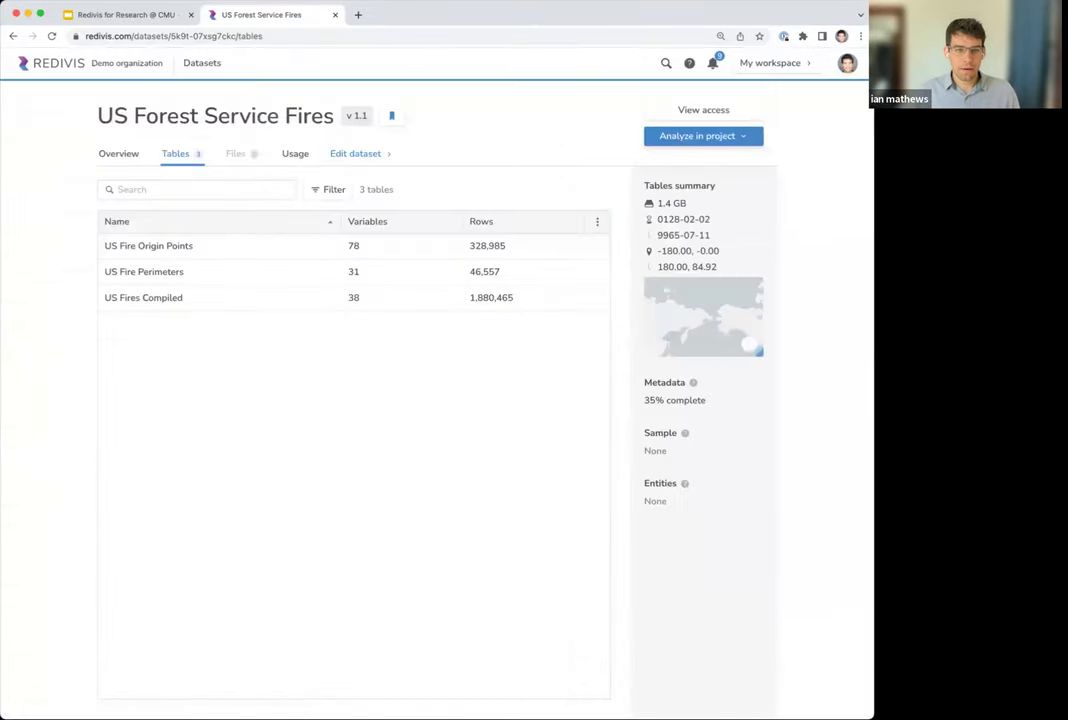
Step: Search the Demo organization's datasets for "file" and open the Example Data Files dataset
left_click(126, 63)
left_click(180, 353)
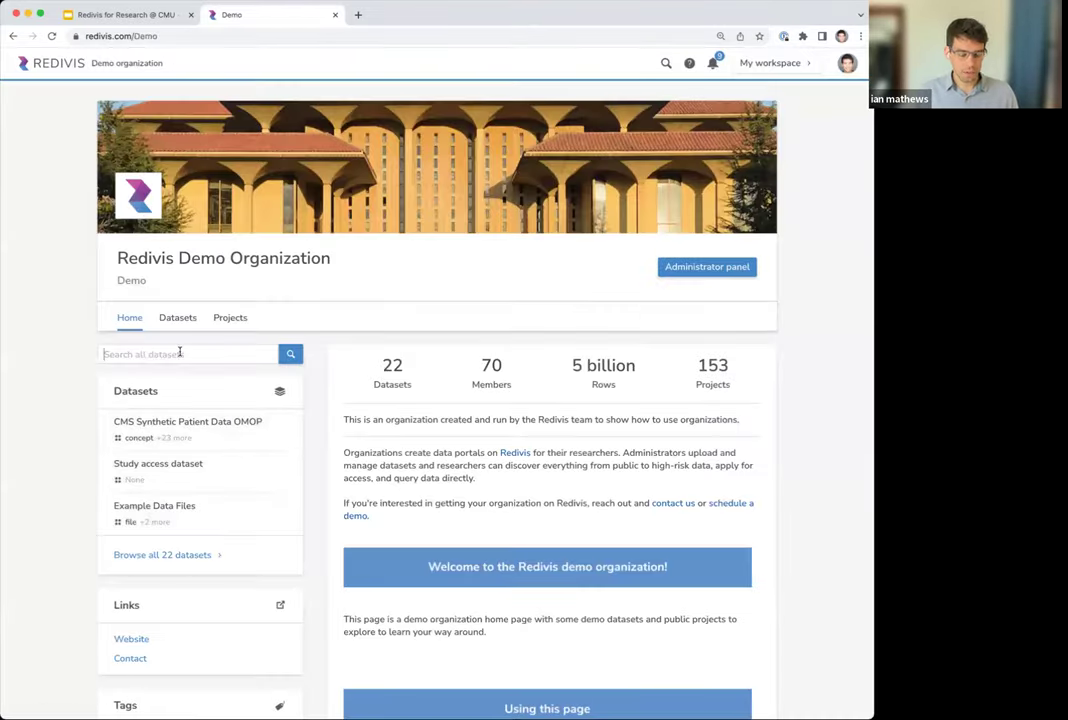
type("file")
key("Return")
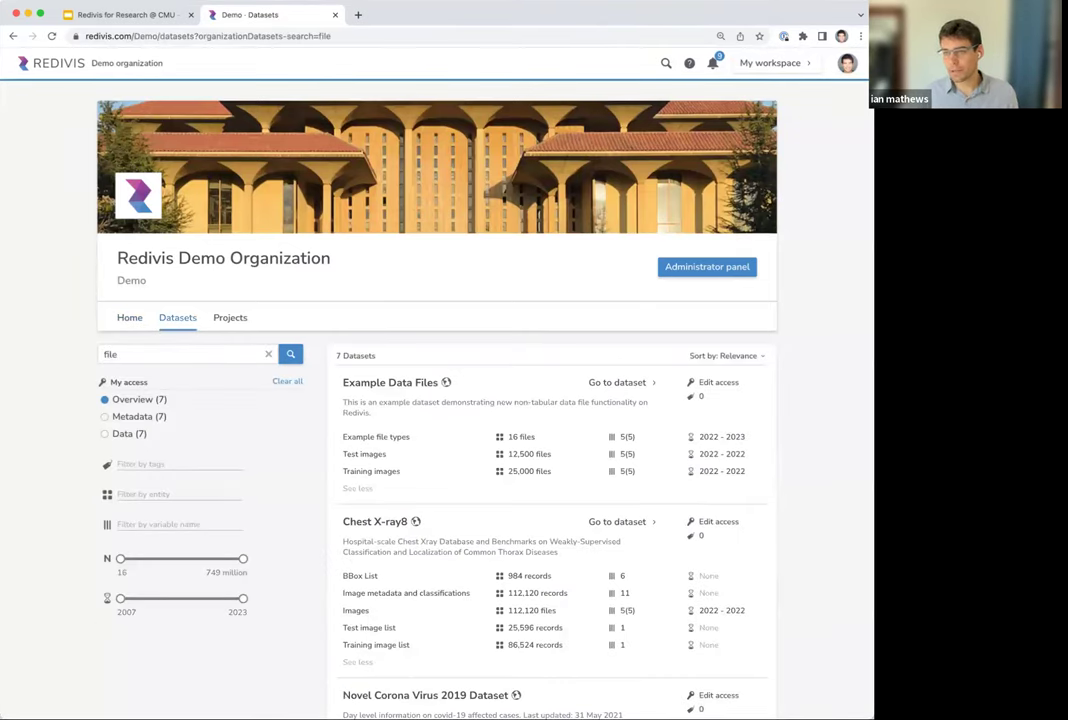
left_click(398, 382)
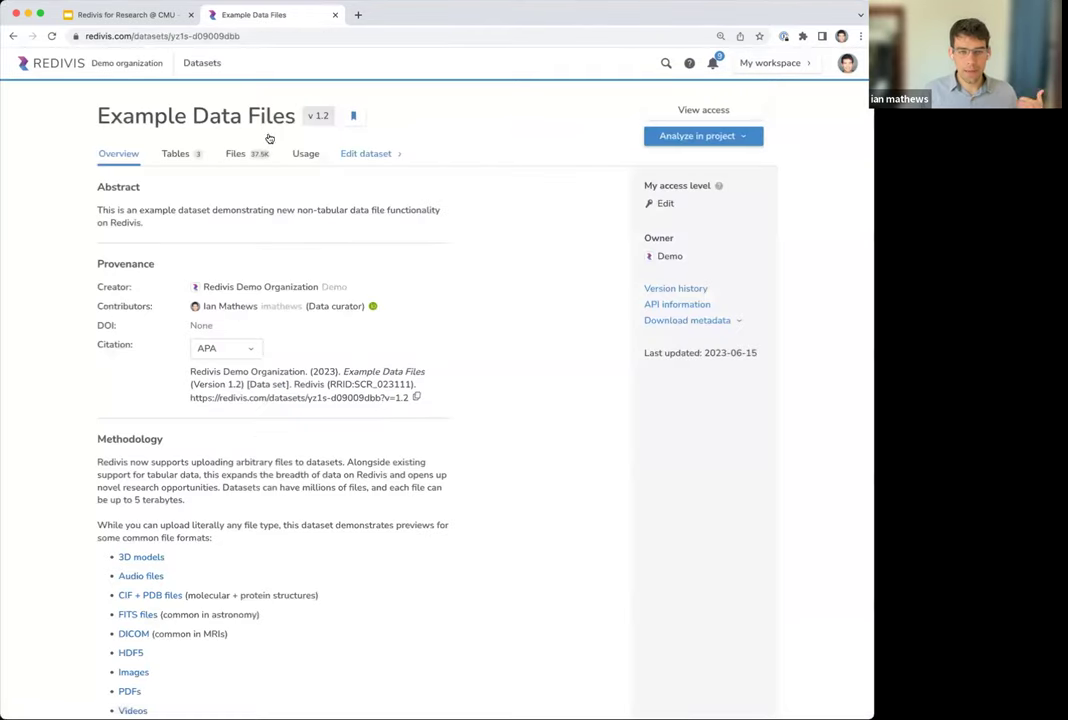
Step: List the files in the Example Data Files dataset, preview bogota.tiff and close the preview
left_click(248, 157)
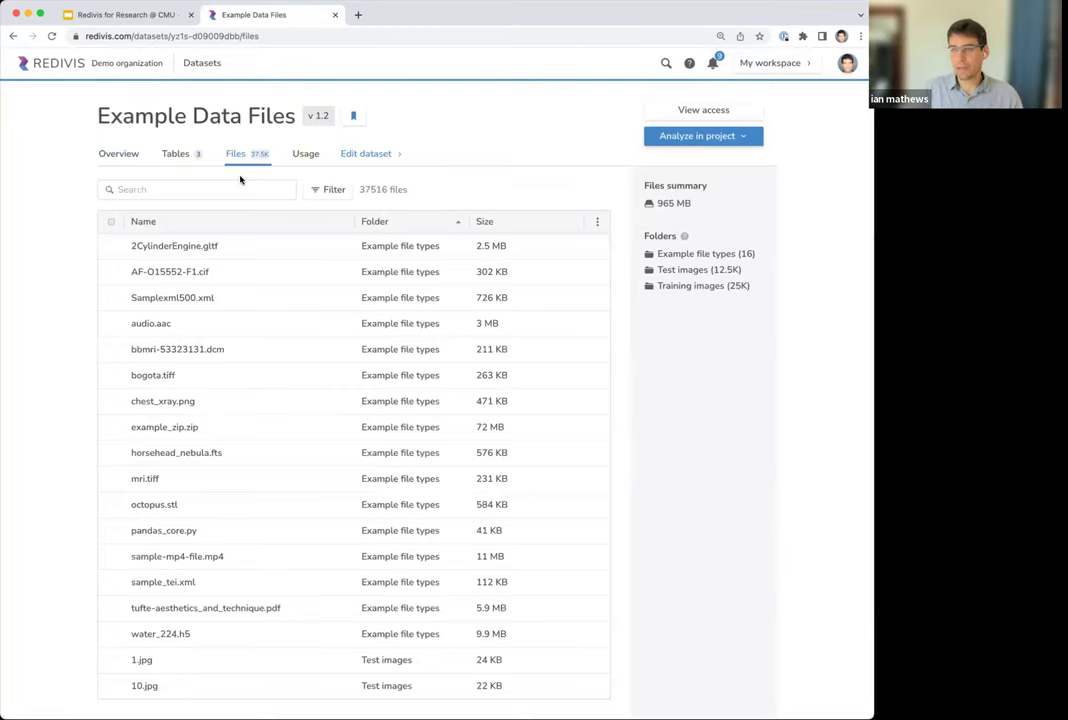
left_click(160, 375)
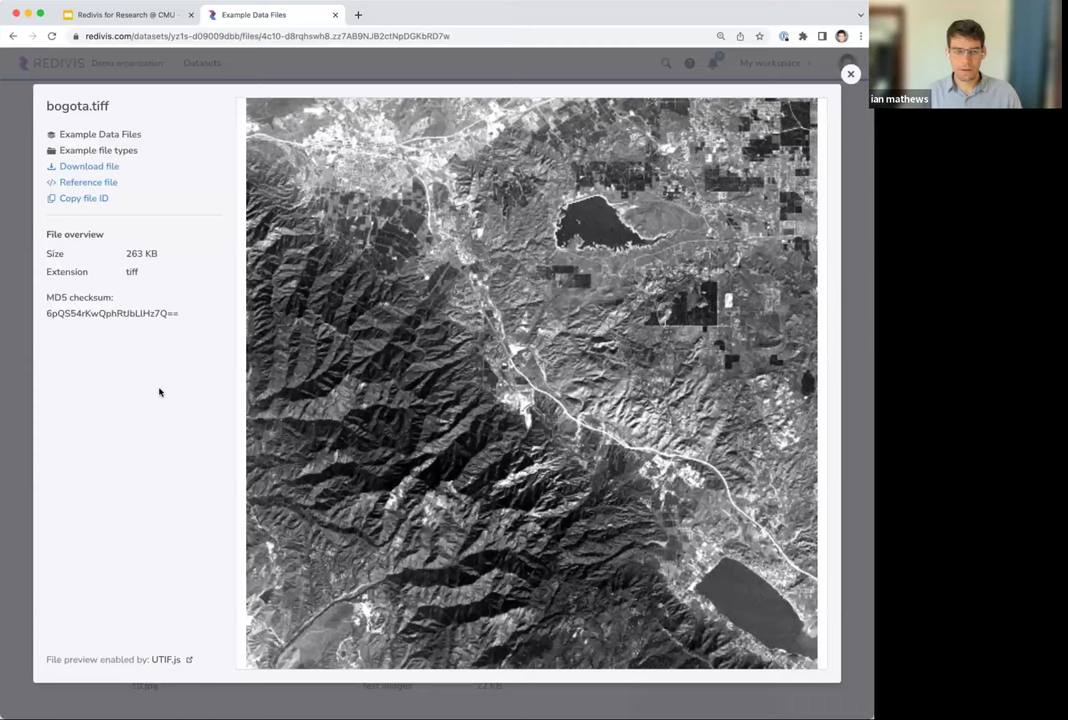
left_click(398, 64)
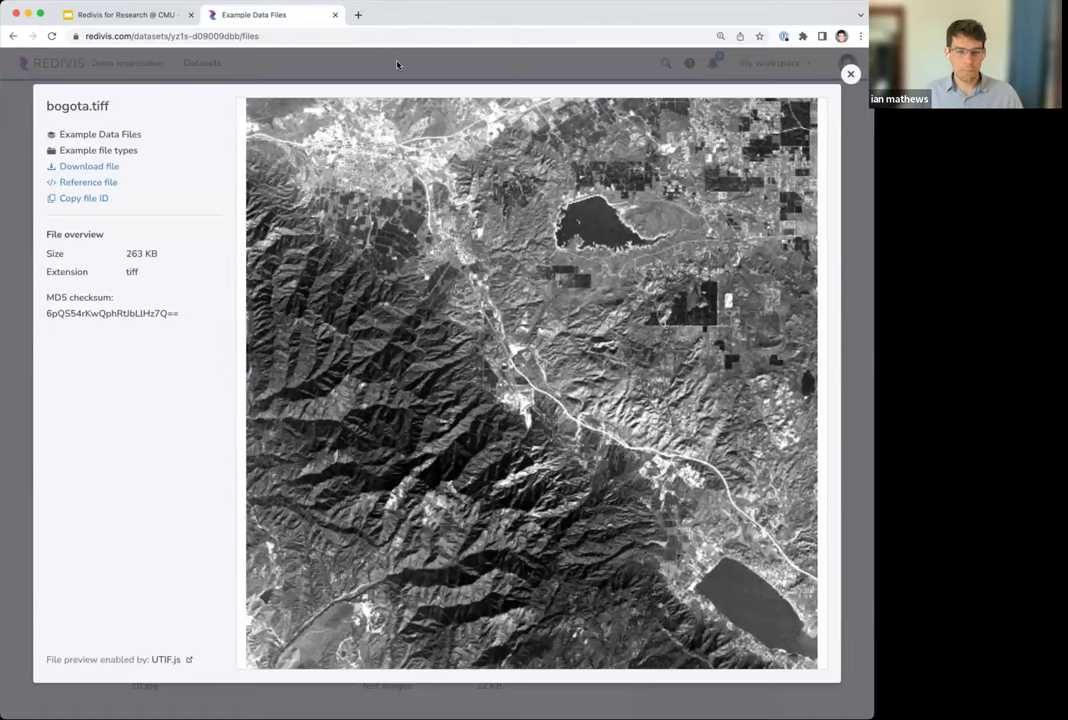
Step: Examine the 3D protein structure in AF-O15552-F1.cif from another angle, and open the water_224.h5 preview, closing each
left_click(245, 273)
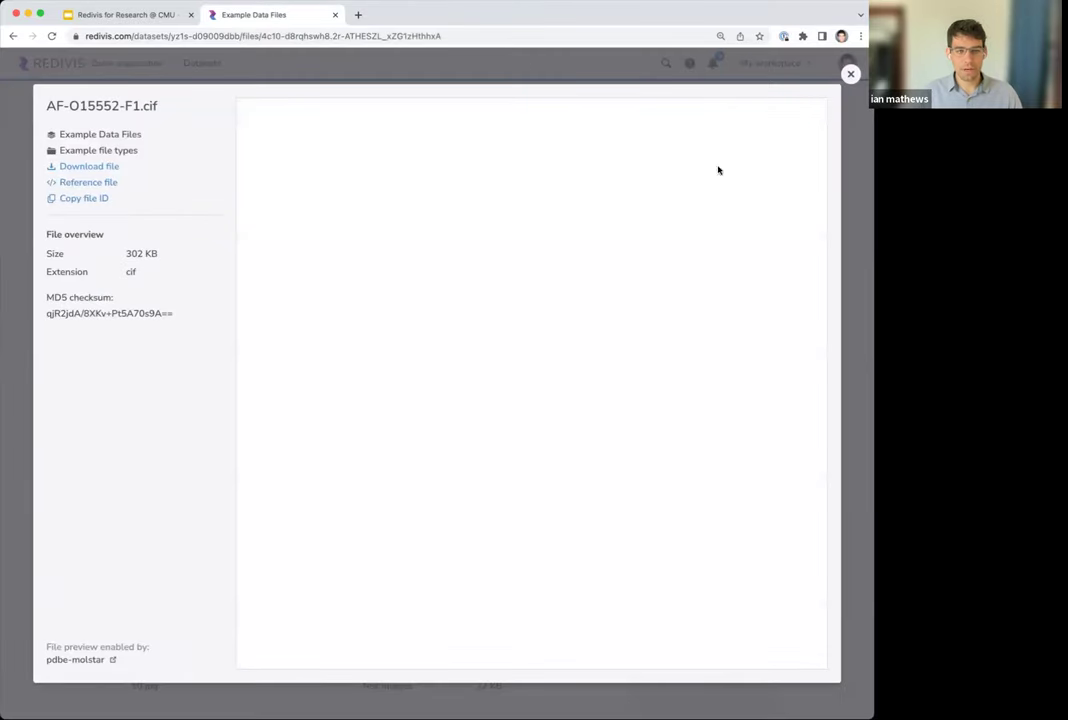
scroll(478, 425, "up", 2)
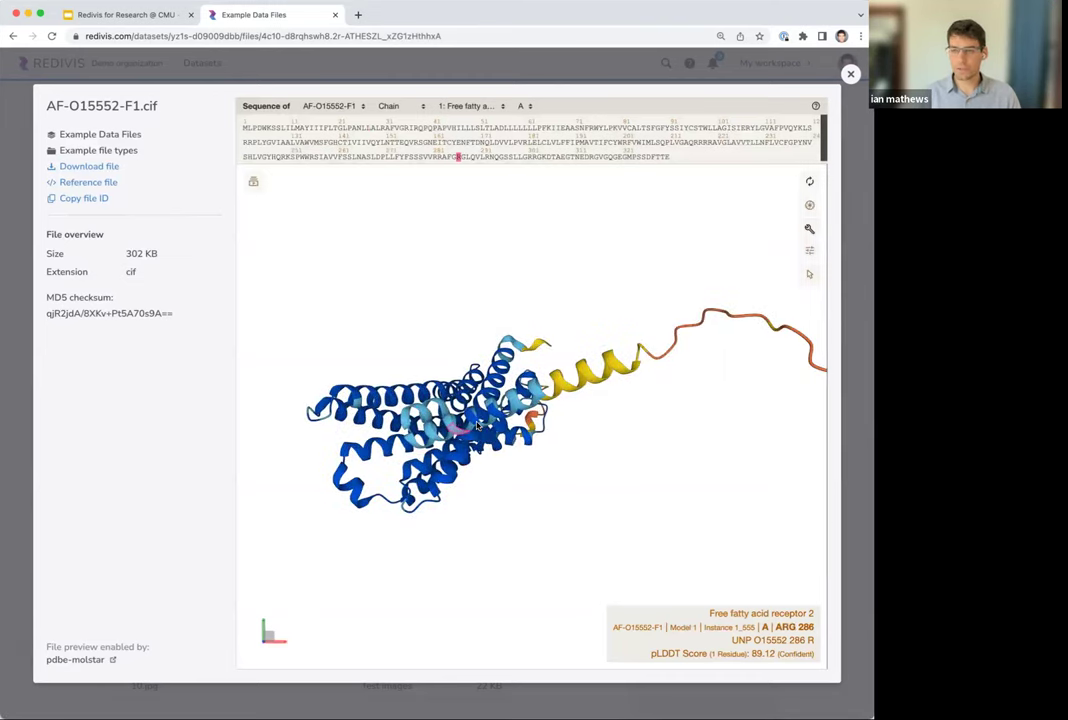
left_click_drag(534, 420, 651, 382)
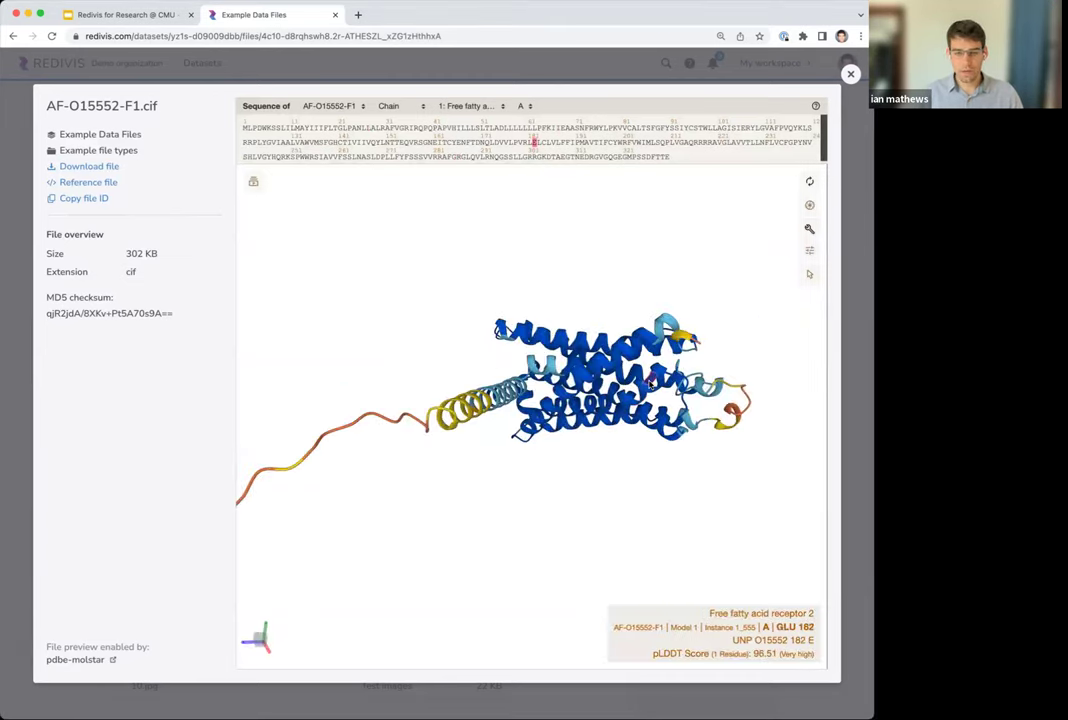
scroll(651, 384, "up", 1)
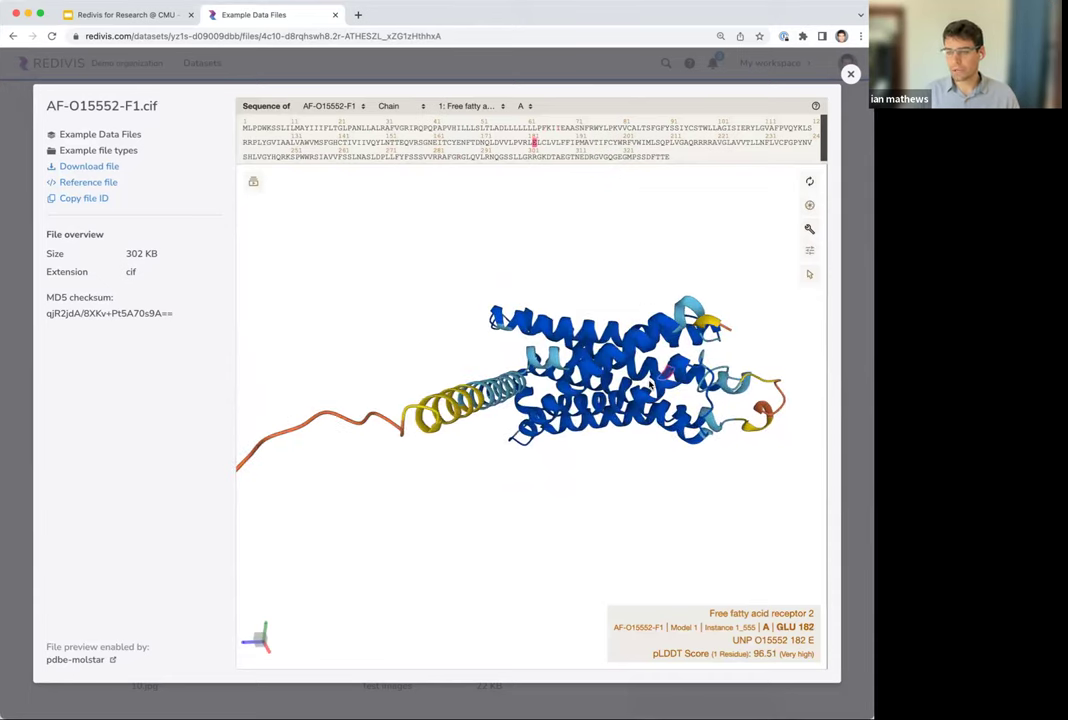
left_click(501, 64)
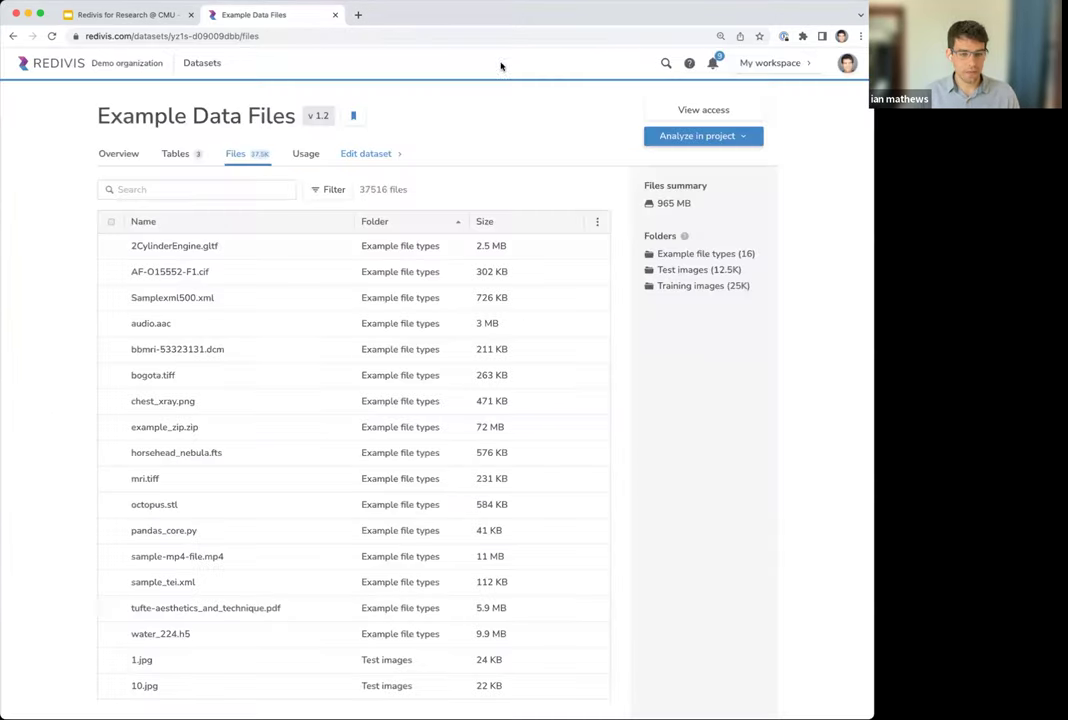
left_click(251, 640)
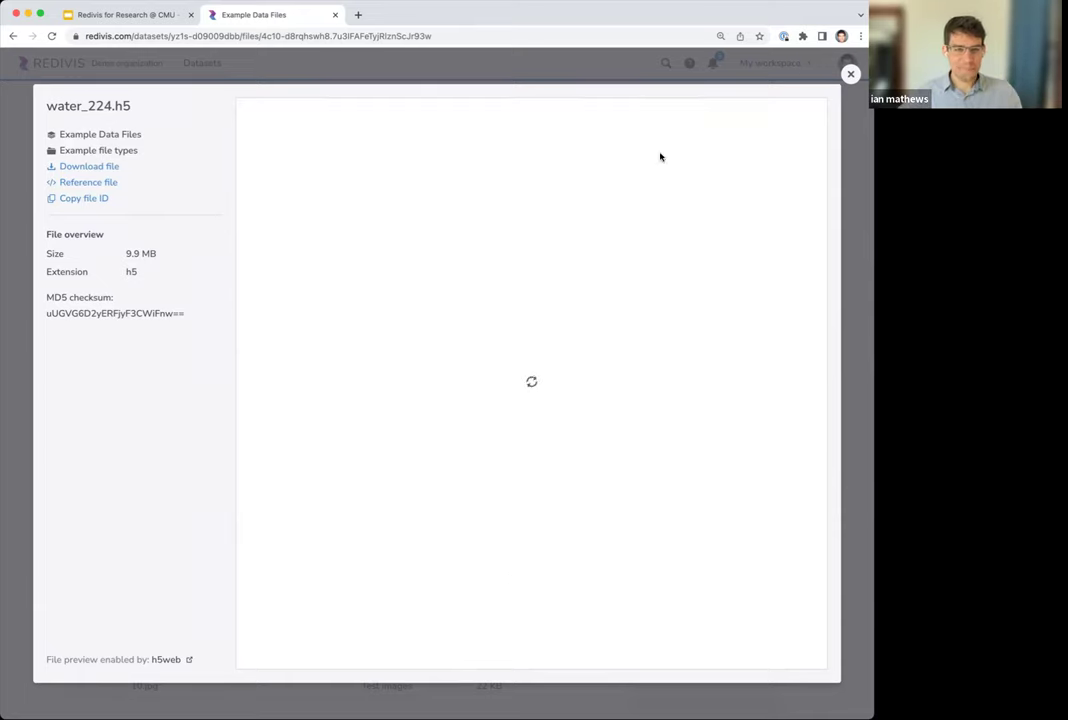
left_click(491, 76)
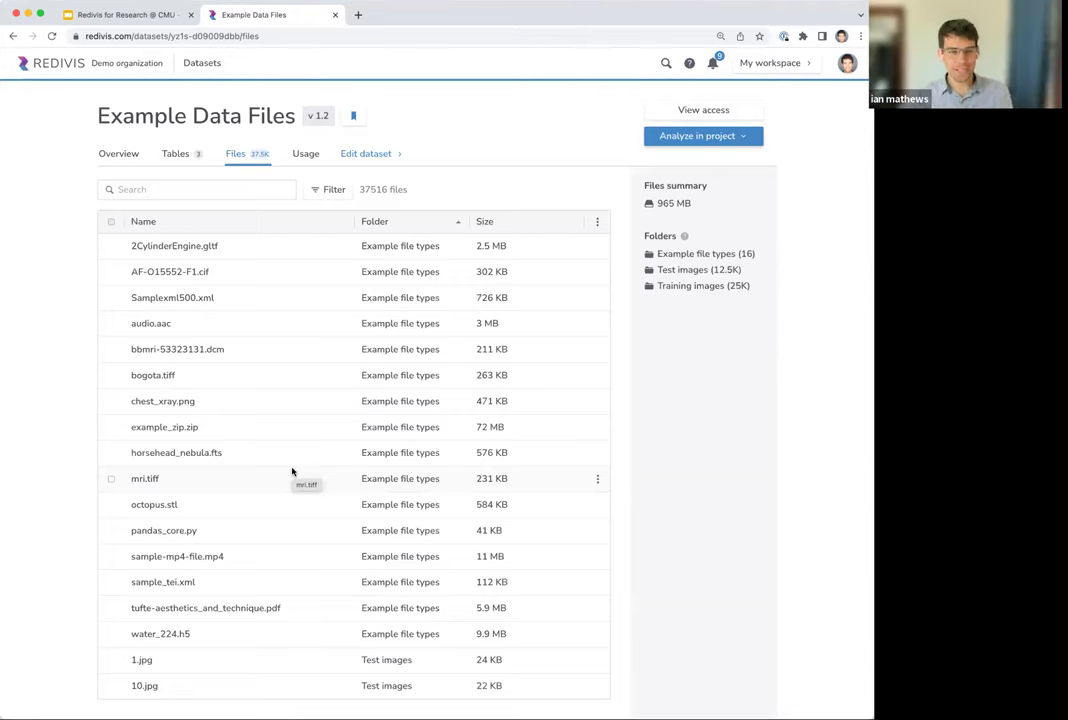
Step: Switch to the Google Slides presentation and advance to the "Data upload" slide
left_click(121, 15)
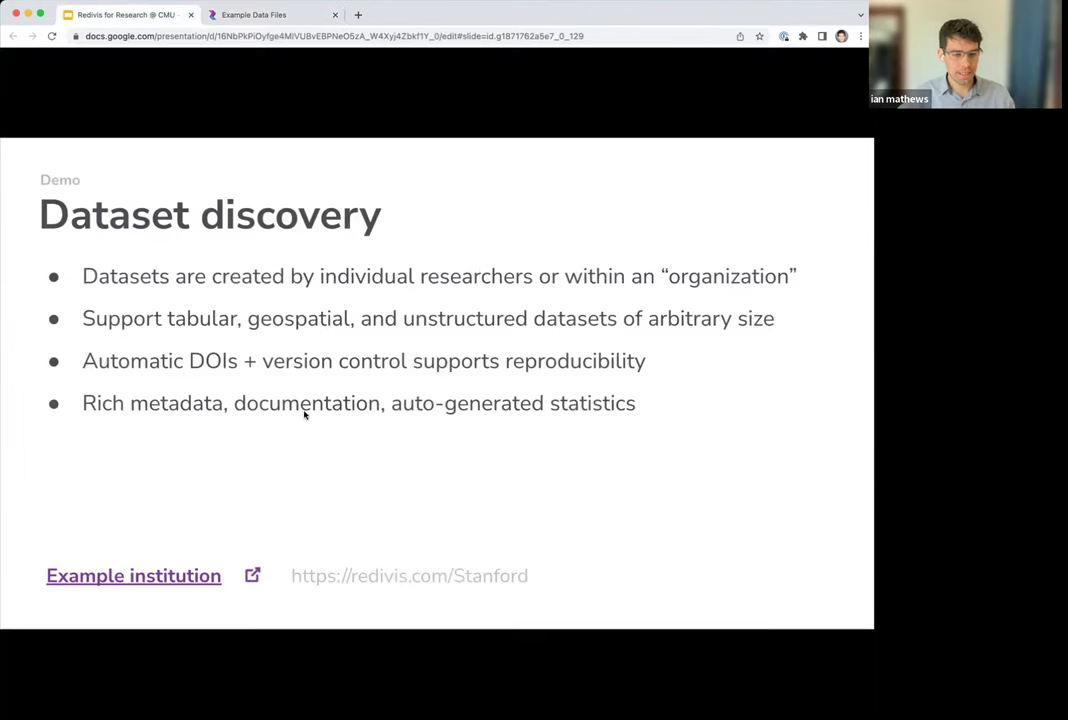
key("Right")
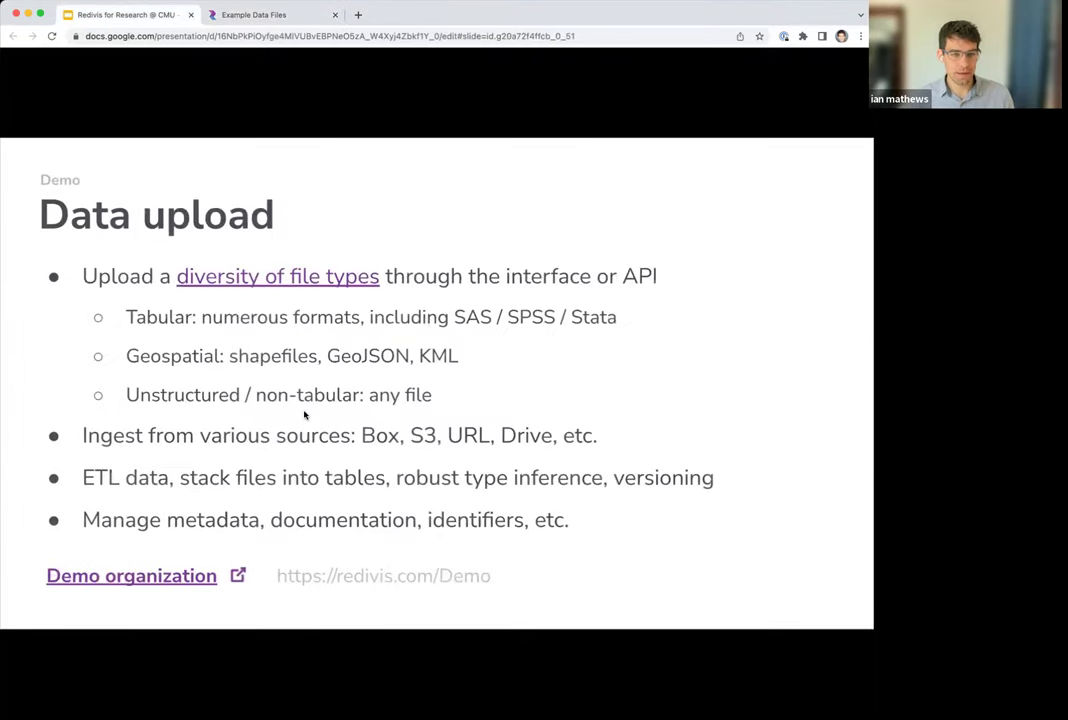
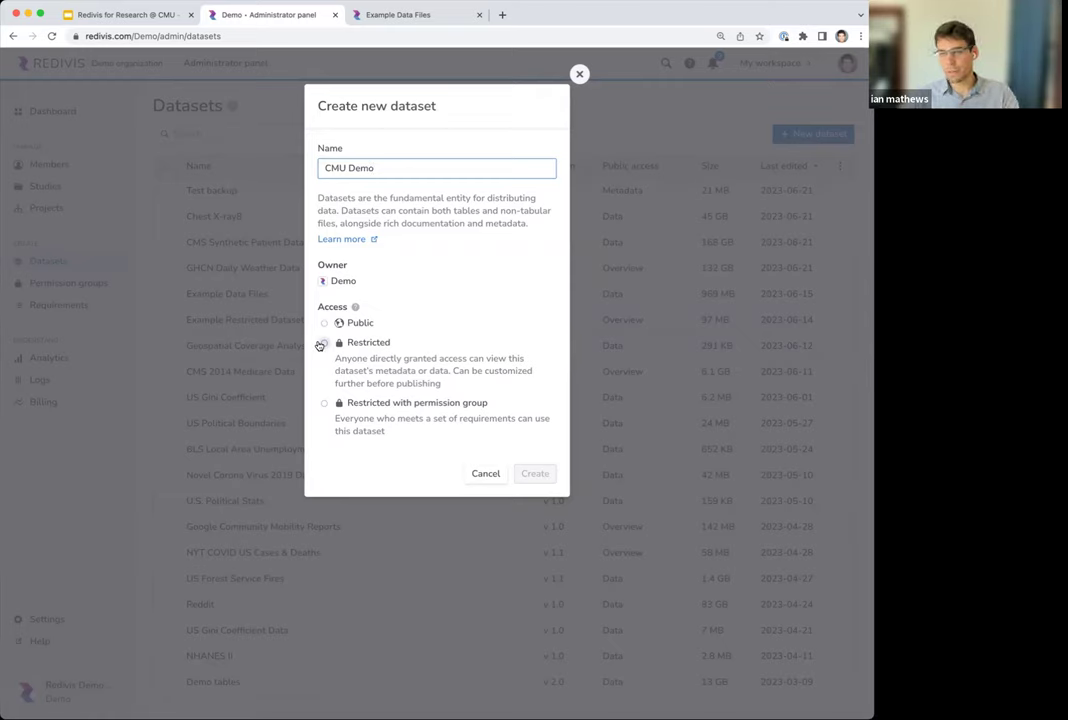
Step: Give the new CMU Demo dataset Restricted access with a public access level of Metadata, and create it
left_click(320, 343)
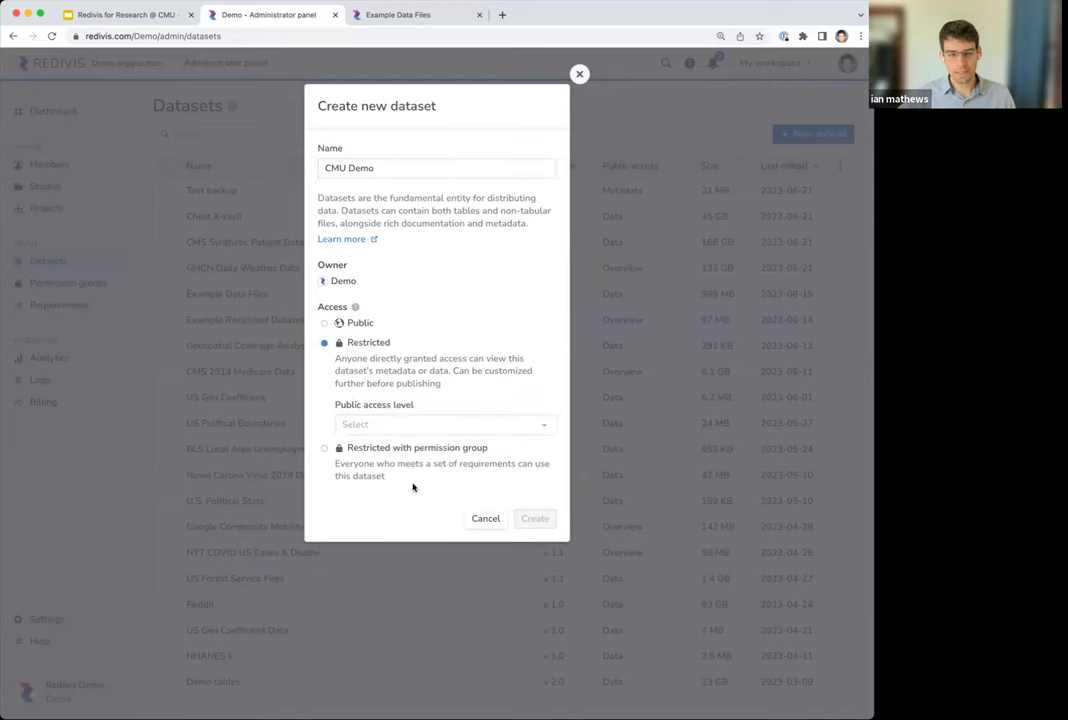
left_click(355, 425)
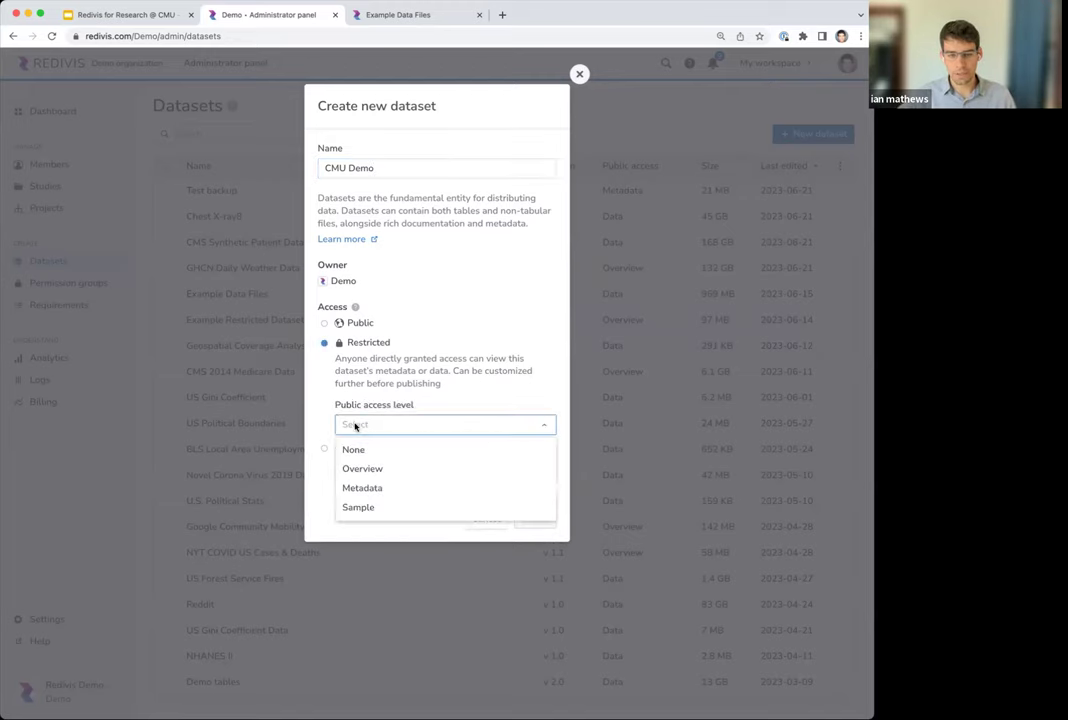
left_click(362, 488)
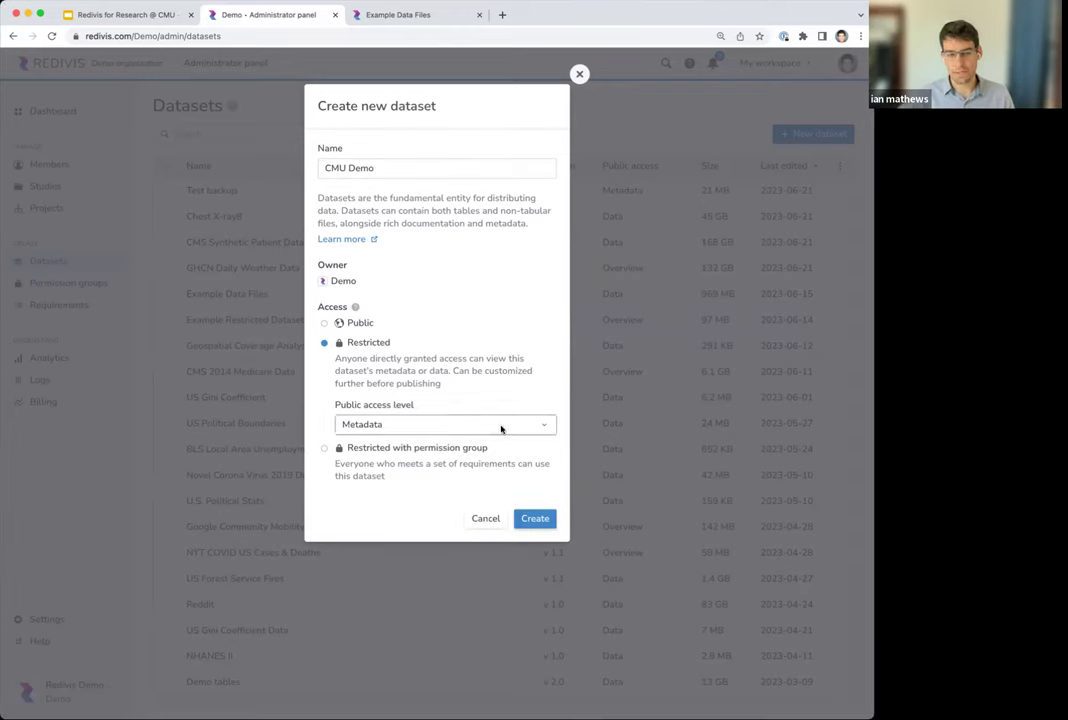
left_click(536, 519)
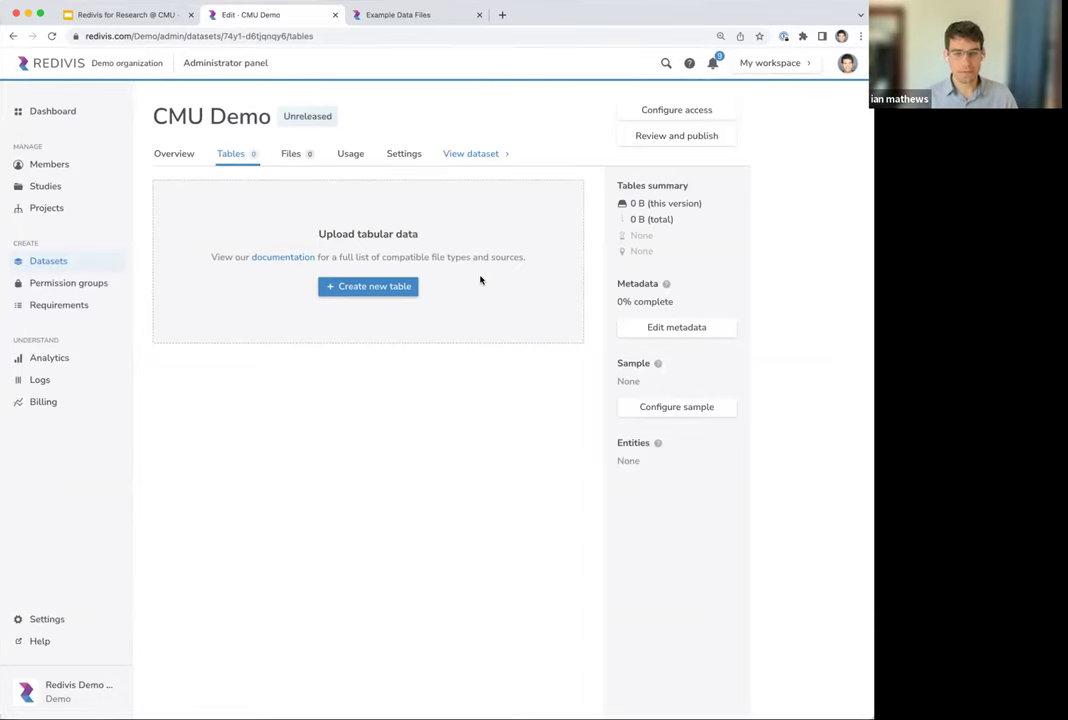
Step: Create a new table named "Tabular data" in the CMU Demo dataset
left_click(372, 287)
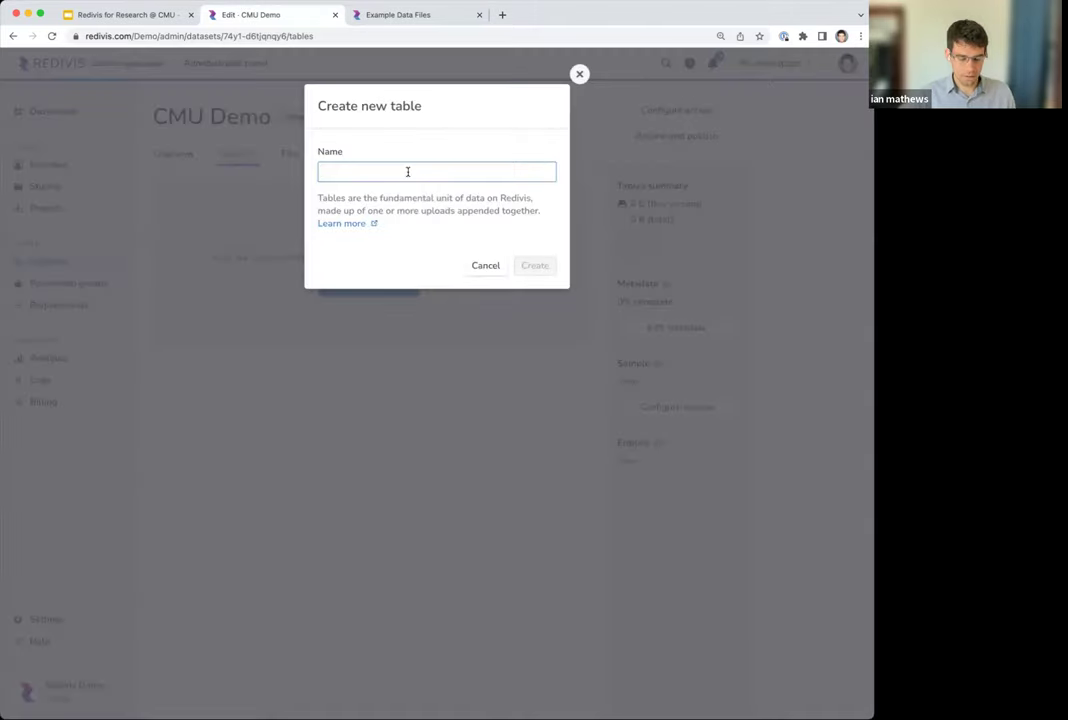
type("Tabular data")
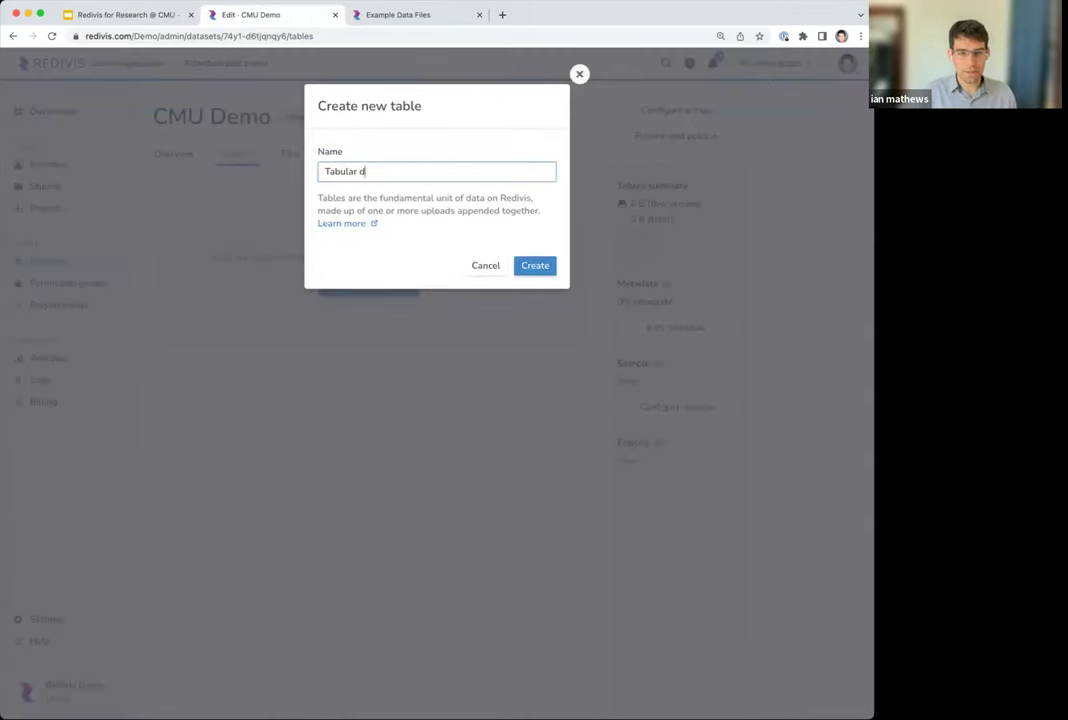
left_click(533, 265)
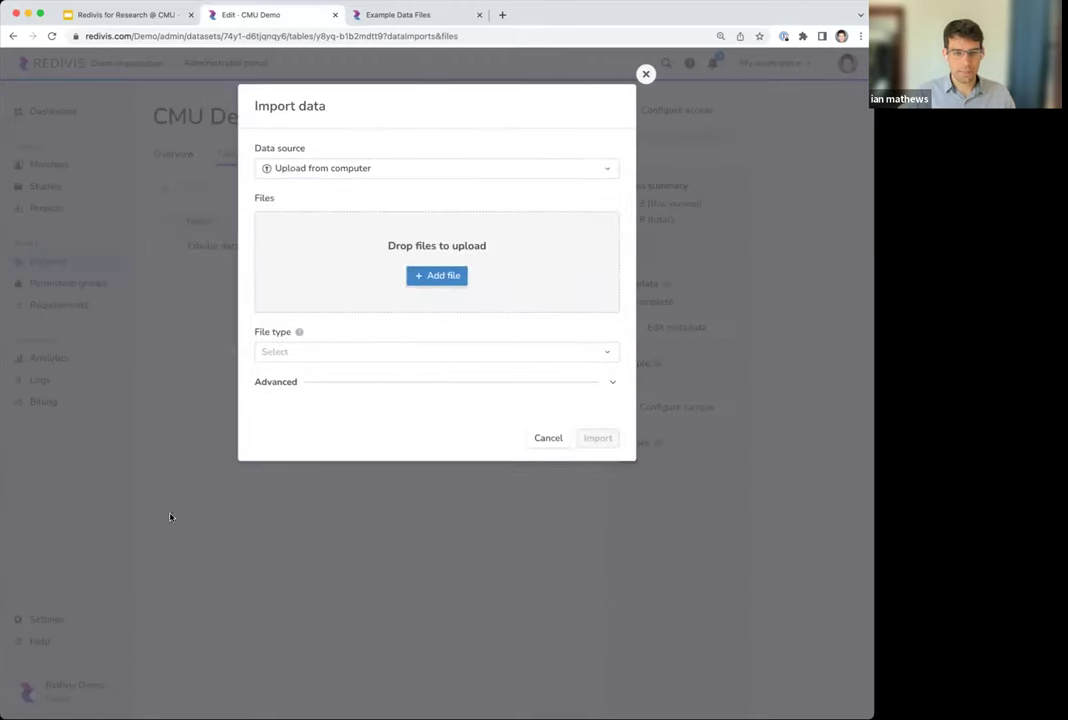
Step: Set the Tabular data table's import source to the redivis.com Google Drive account and search the drive for "example file"
left_click(405, 171)
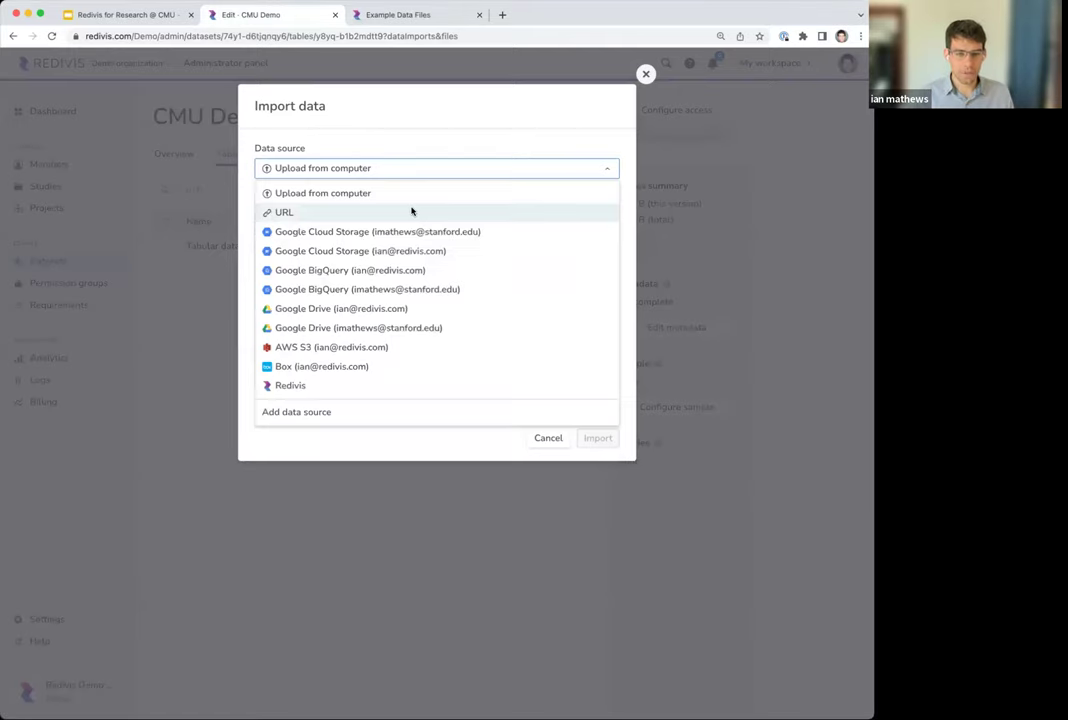
left_click(377, 309)
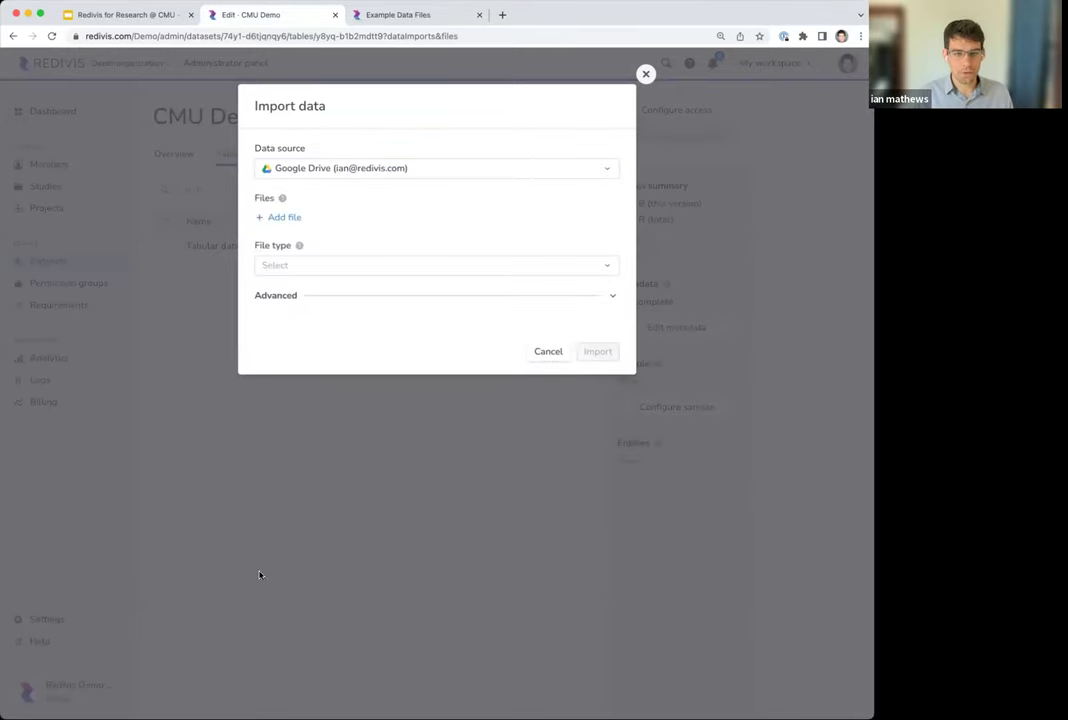
left_click(279, 217)
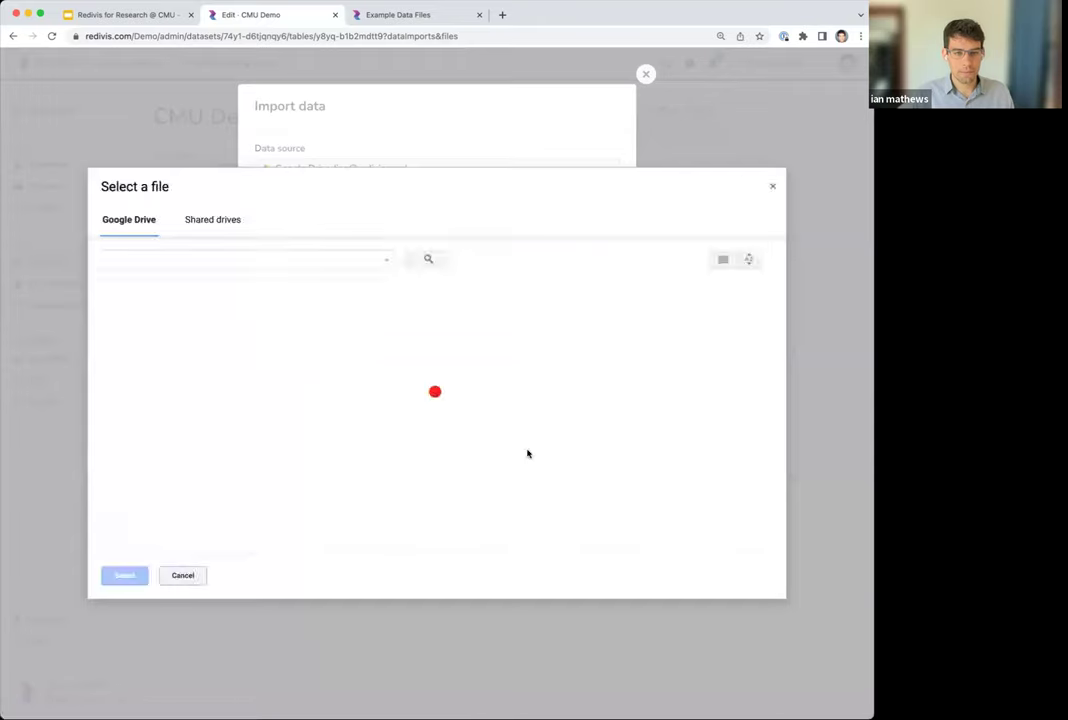
left_click(225, 256)
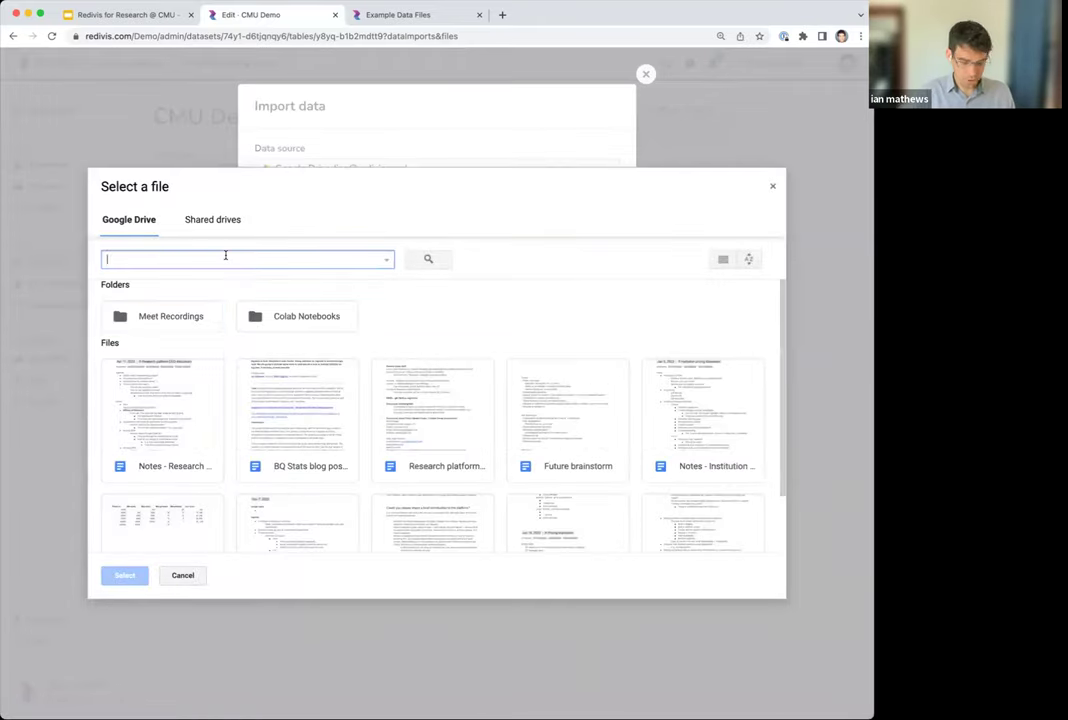
type("example file")
key("Return")
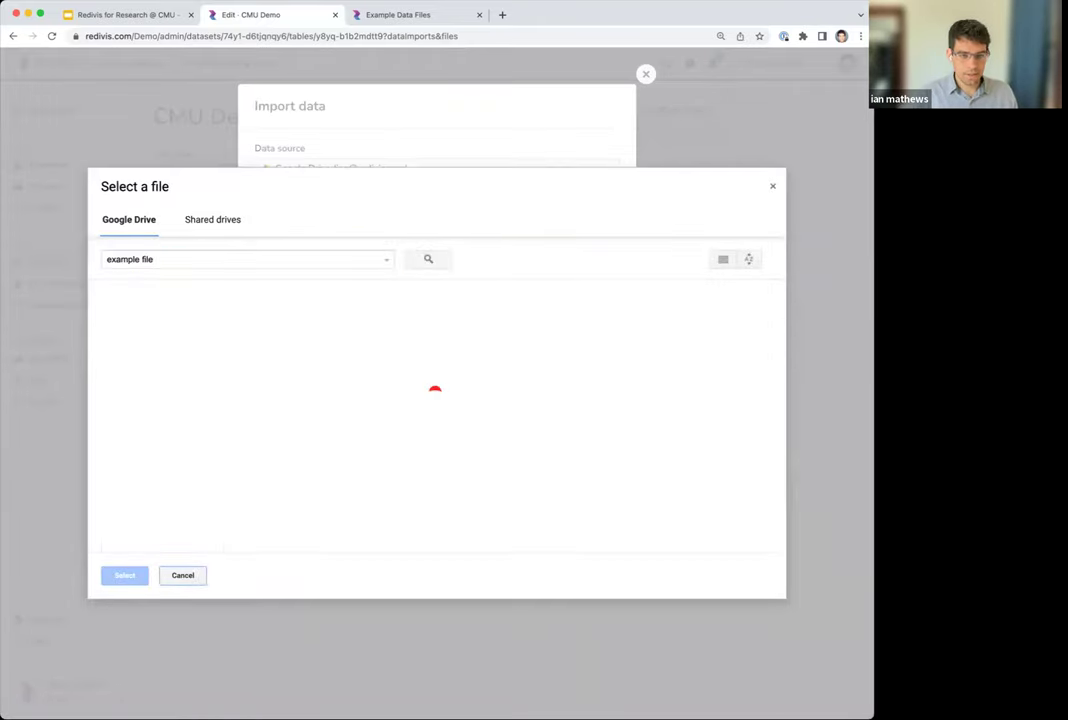
Step: Change the drive search to "example data" and add penguins.csv from the Example data folder to the import
key("BackSpace")
key("BackSpace")
key("BackSpace")
key("BackSpace")
type("da")
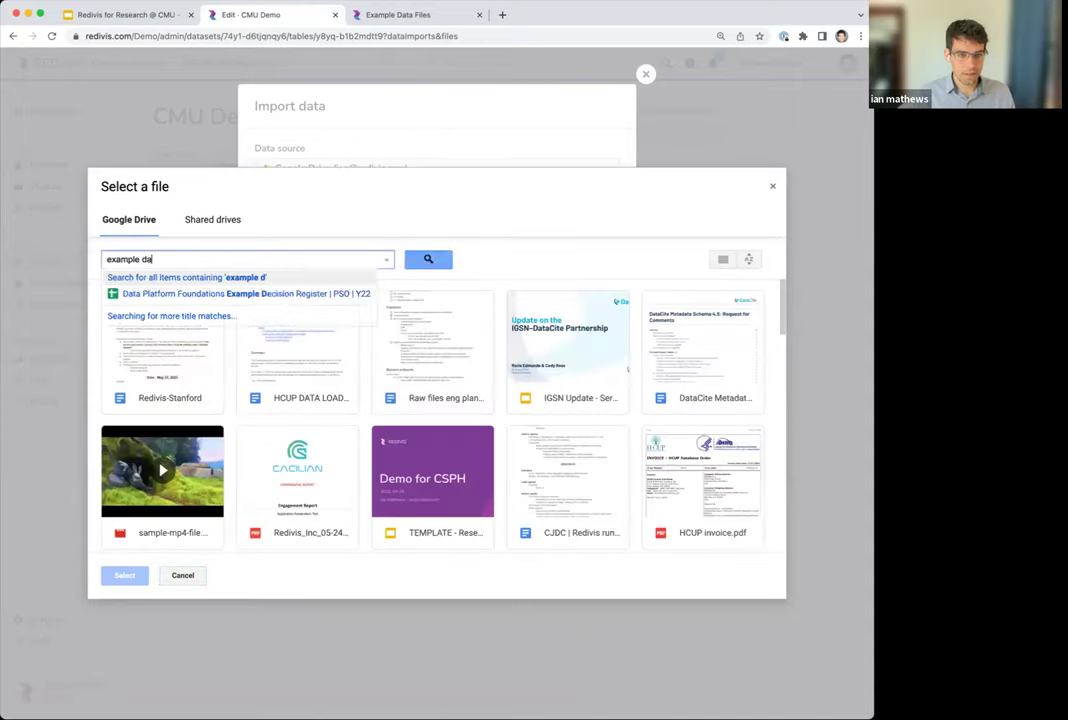
type("ta")
key("Return")
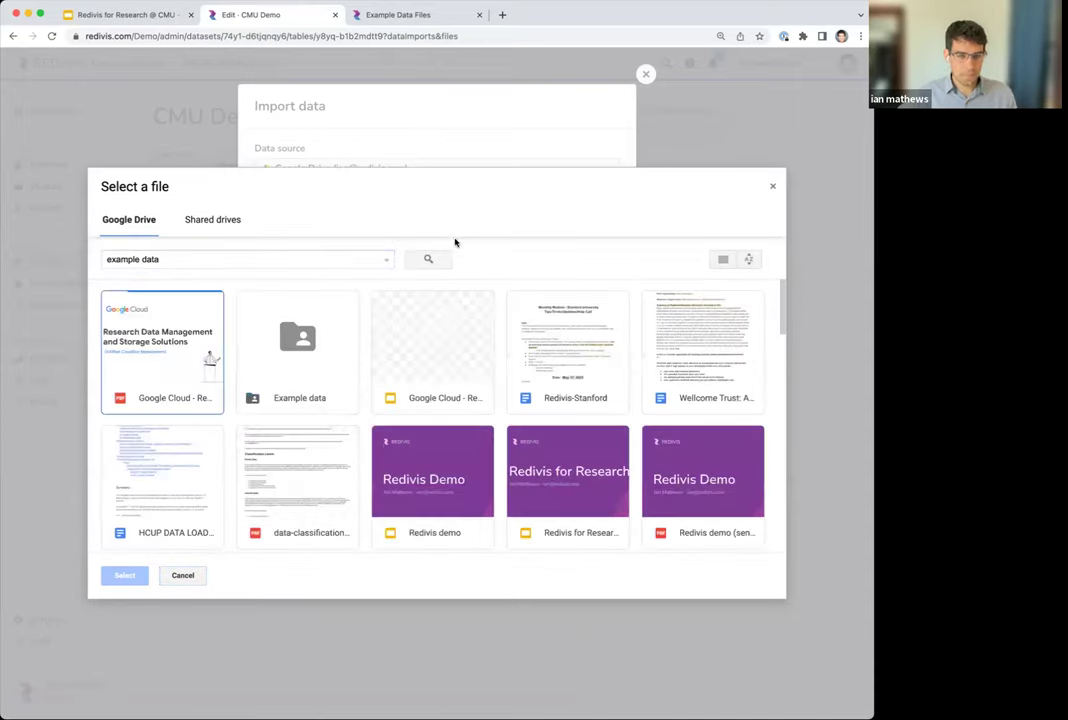
double_click(290, 362)
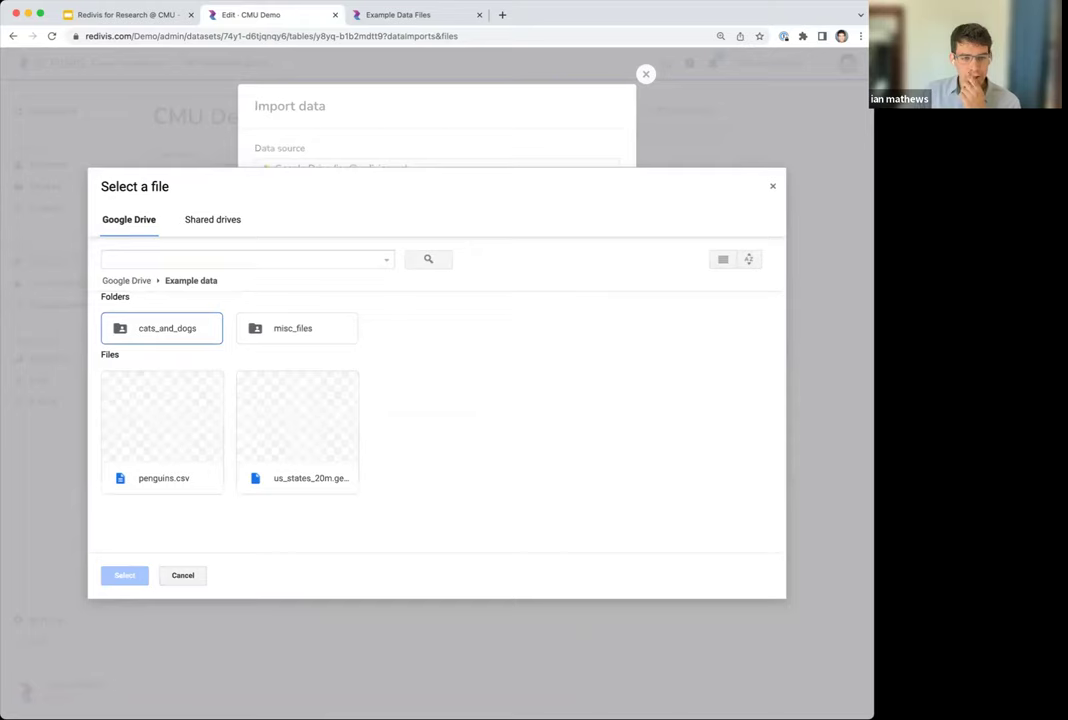
double_click(152, 440)
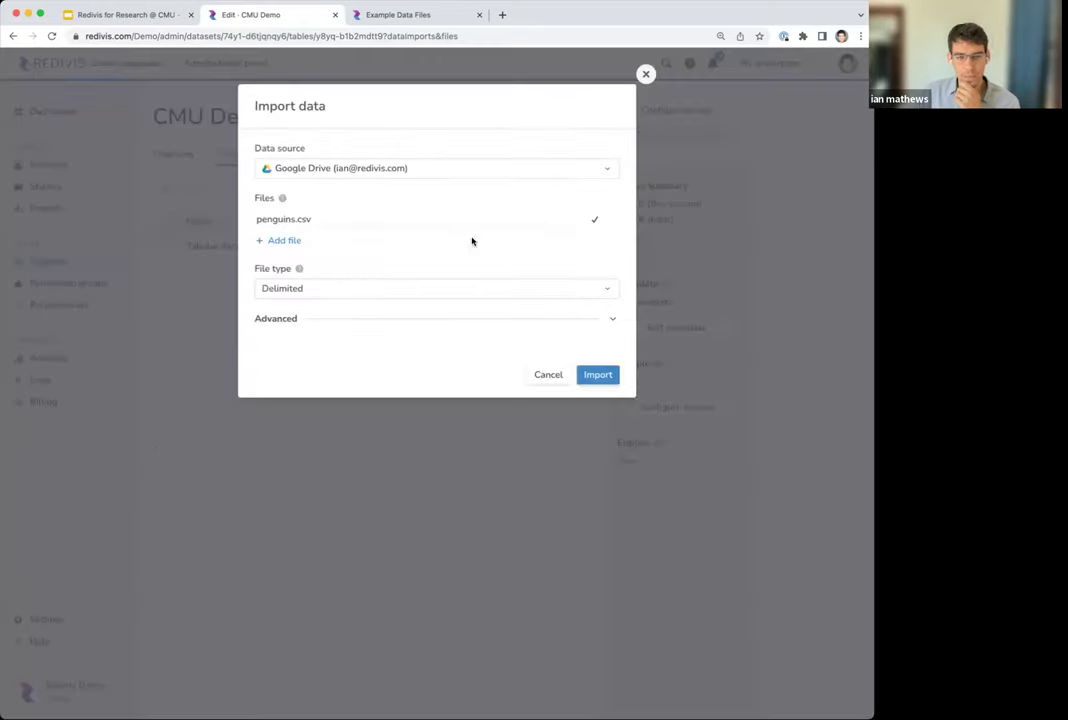
Step: Review the file types and advanced import options, import penguins.csv as a Delimited file, and close the table view
left_click(322, 289)
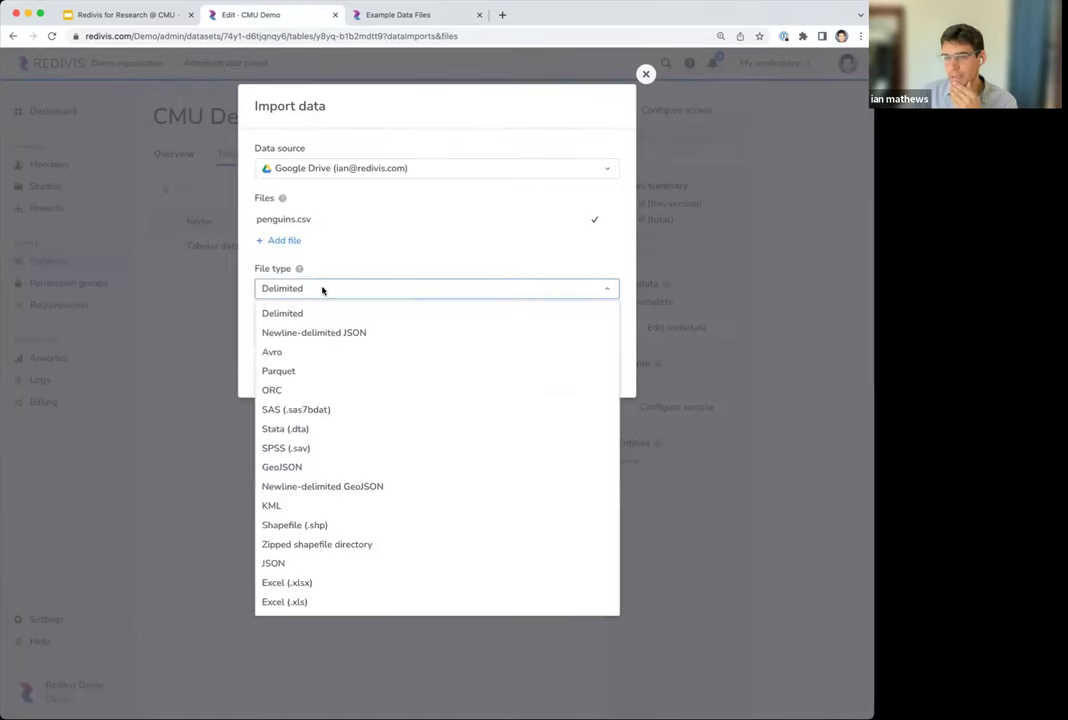
left_click(485, 290)
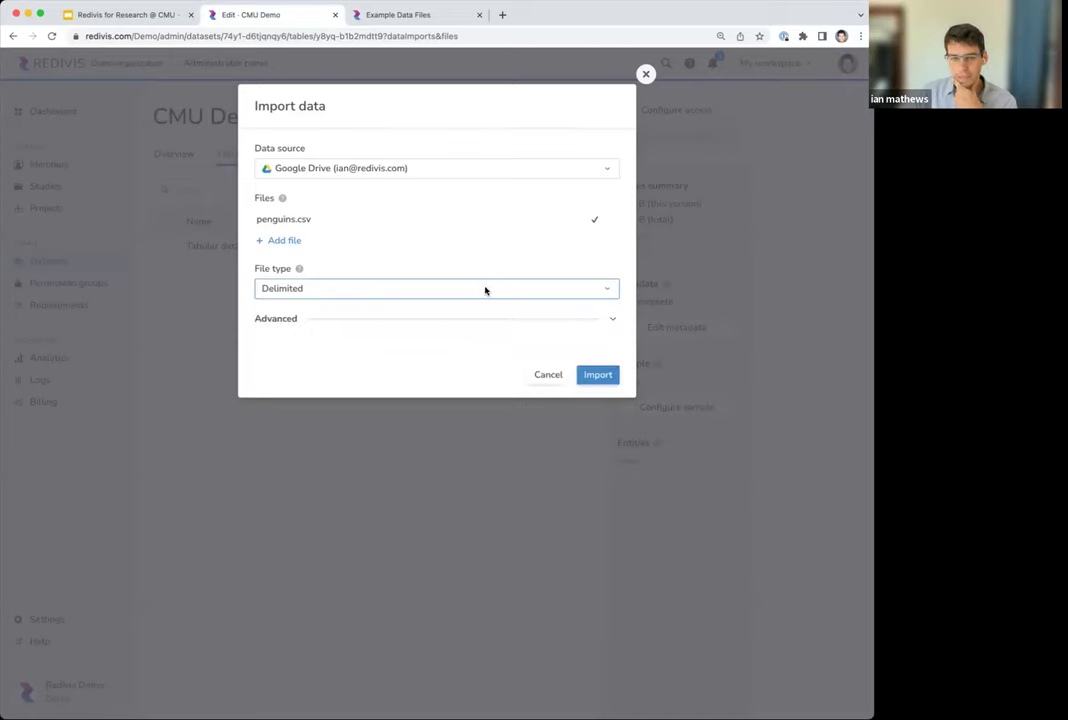
left_click(455, 322)
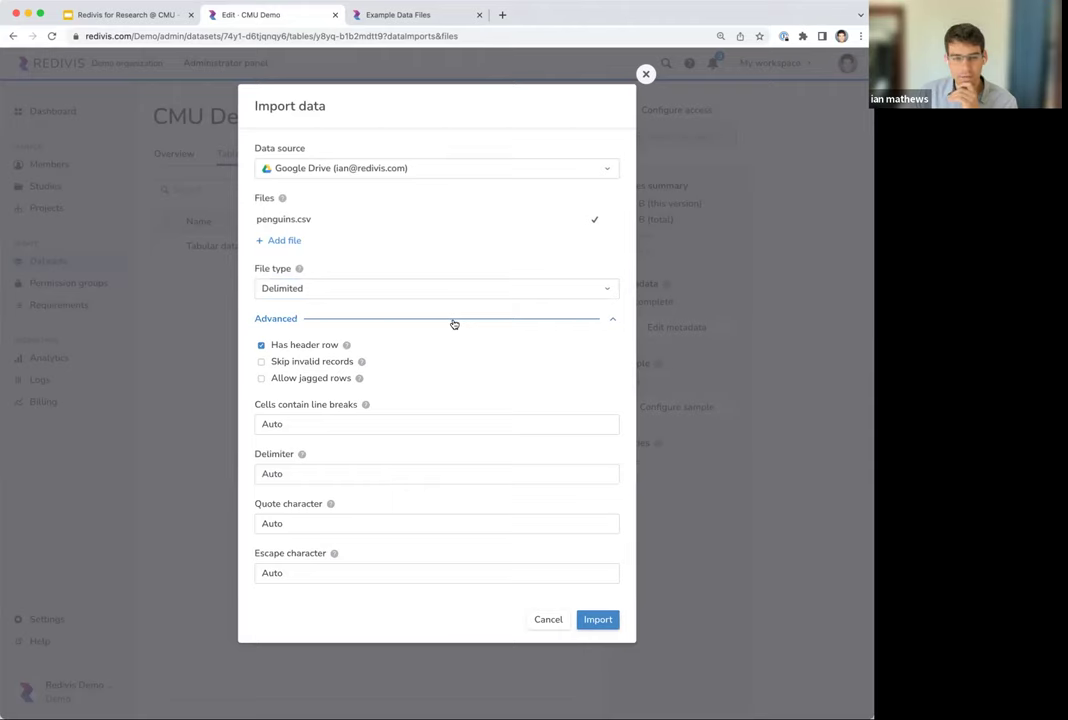
left_click(597, 620)
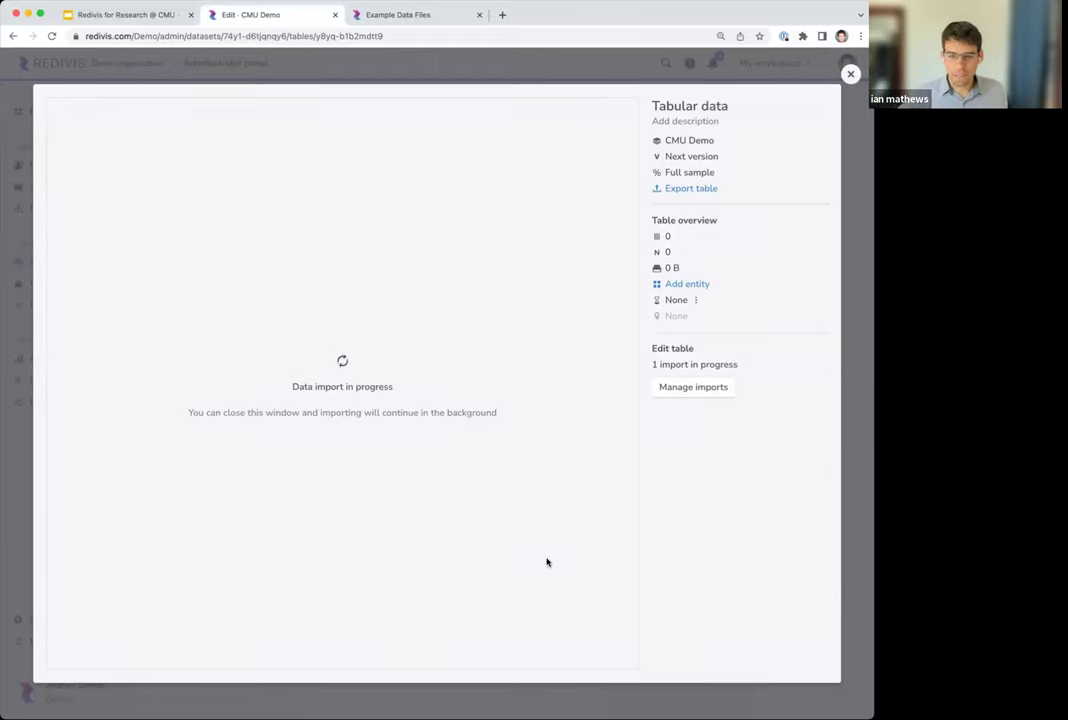
left_click(437, 66)
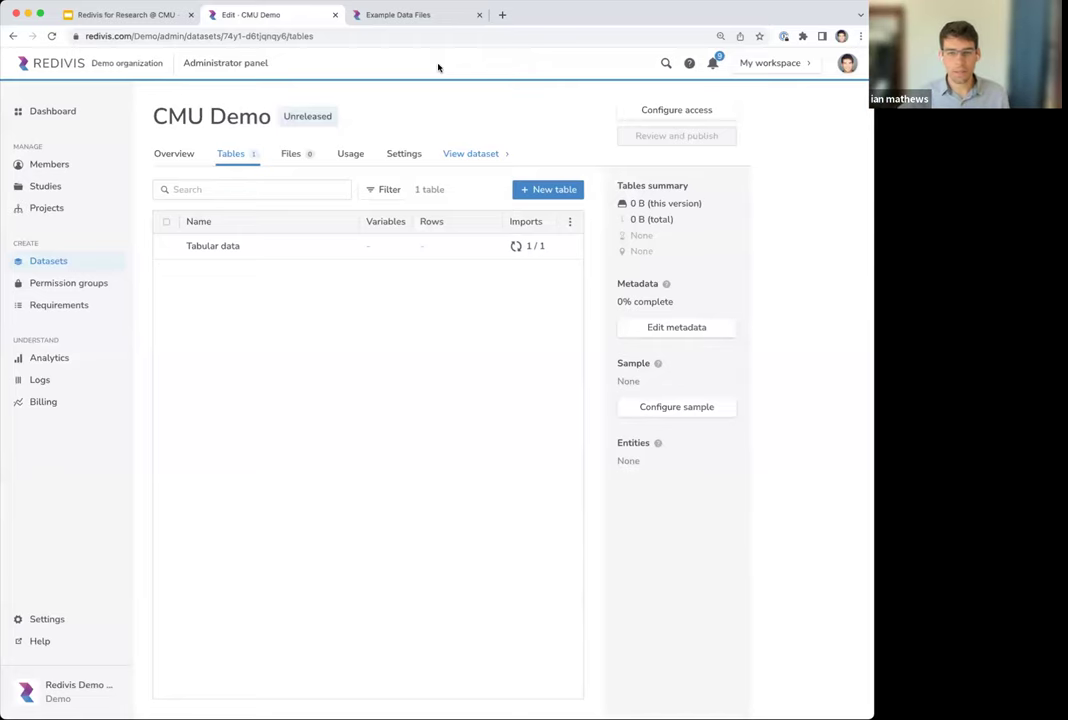
Step: Create another table named "Geospatial table" in the CMU Demo dataset
left_click(562, 192)
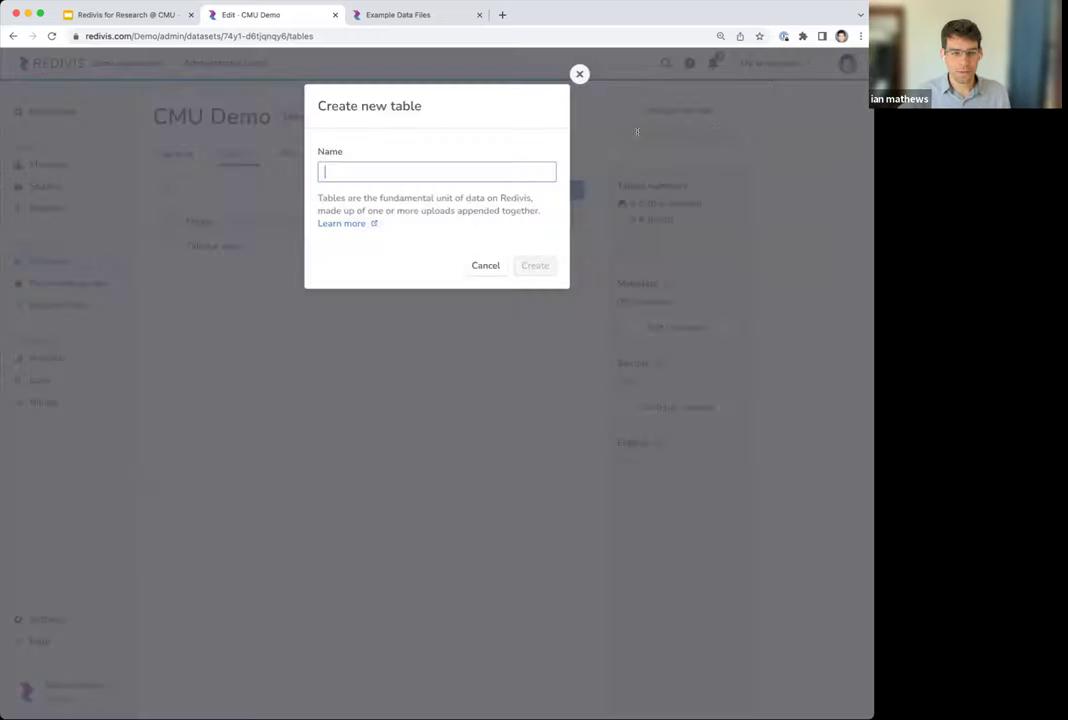
type("Geospat")
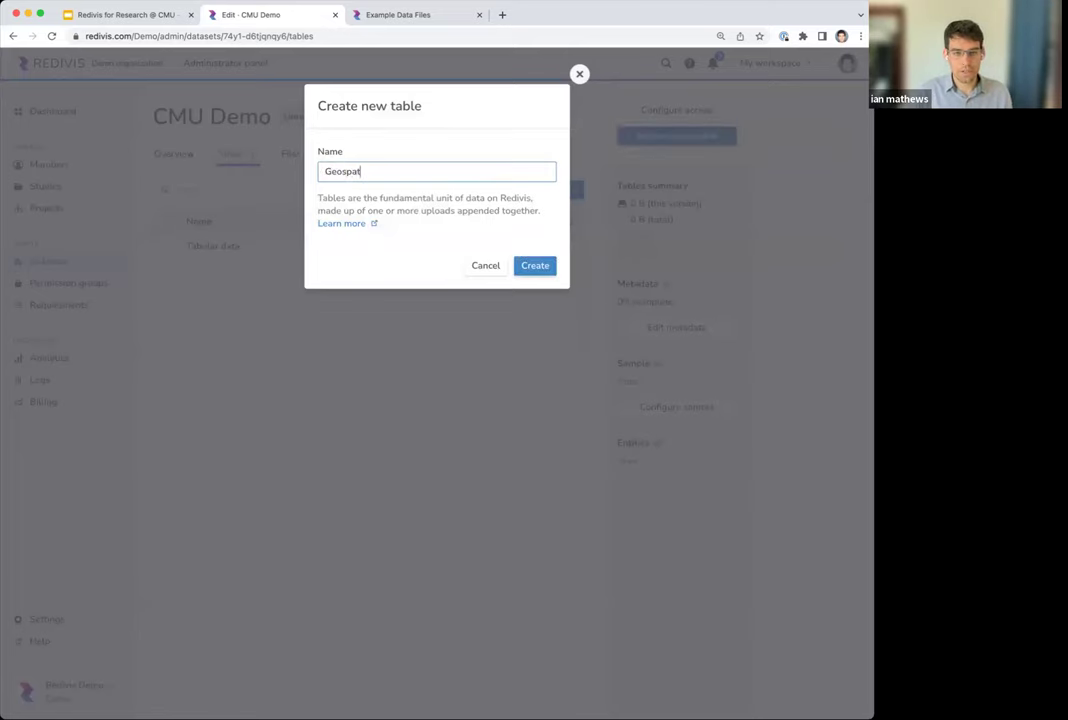
type("ial table")
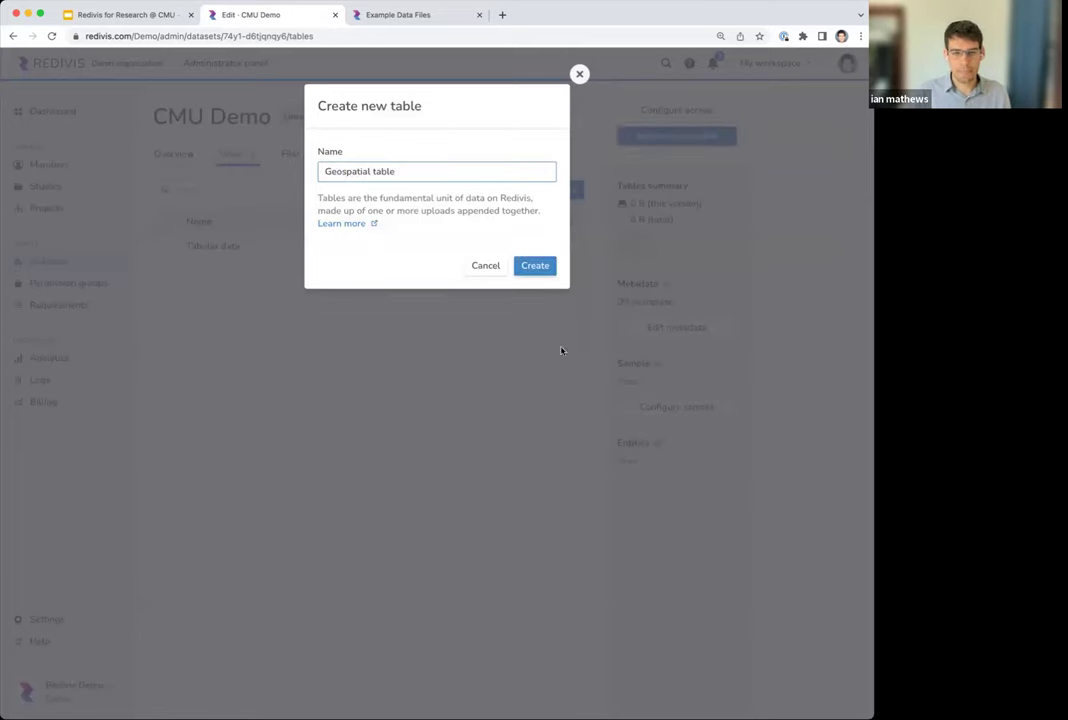
left_click(532, 267)
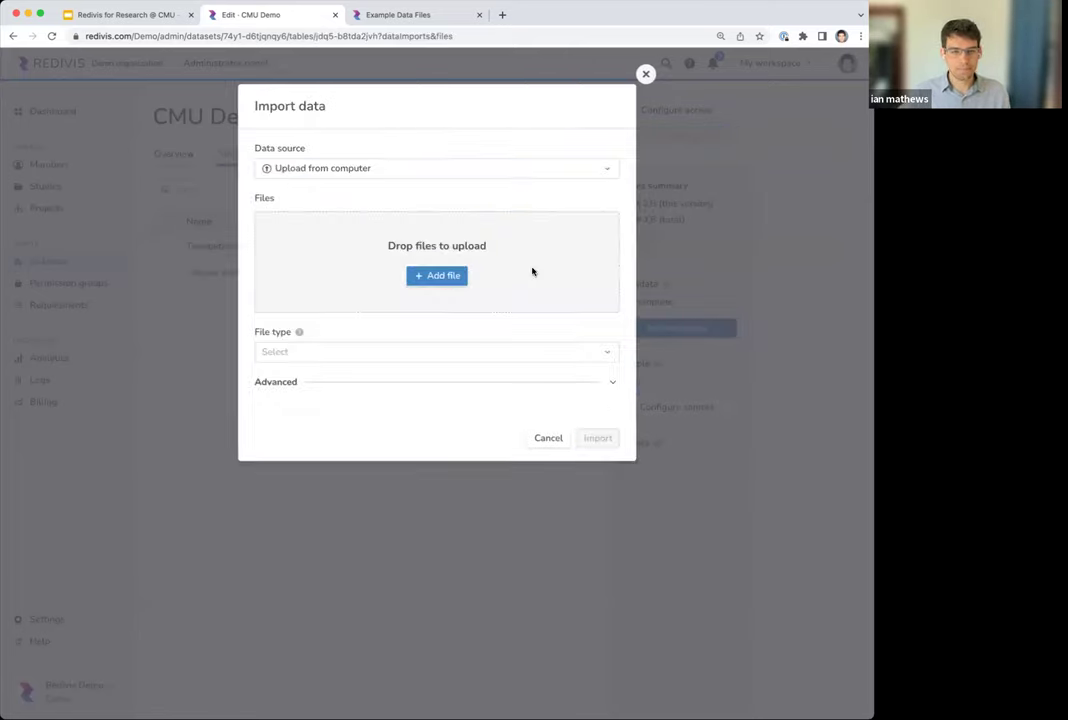
Step: Set the Geospatial table's import source to the redivis.com Google Drive account and search the drive for "example data"
left_click(515, 178)
left_click(388, 309)
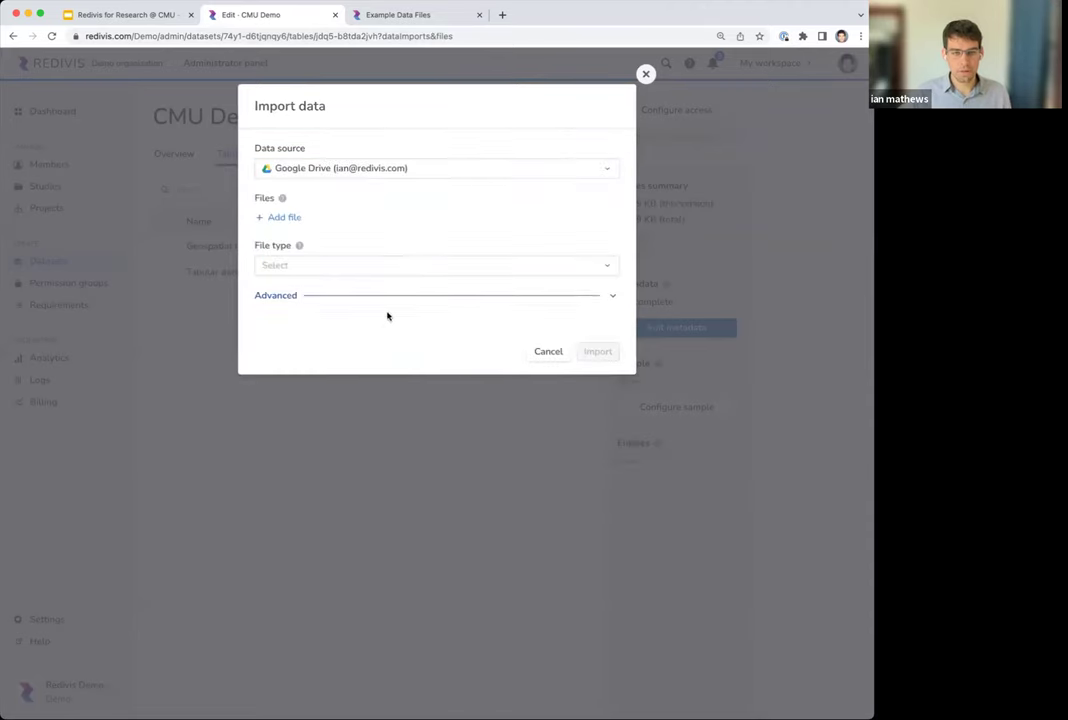
left_click(282, 217)
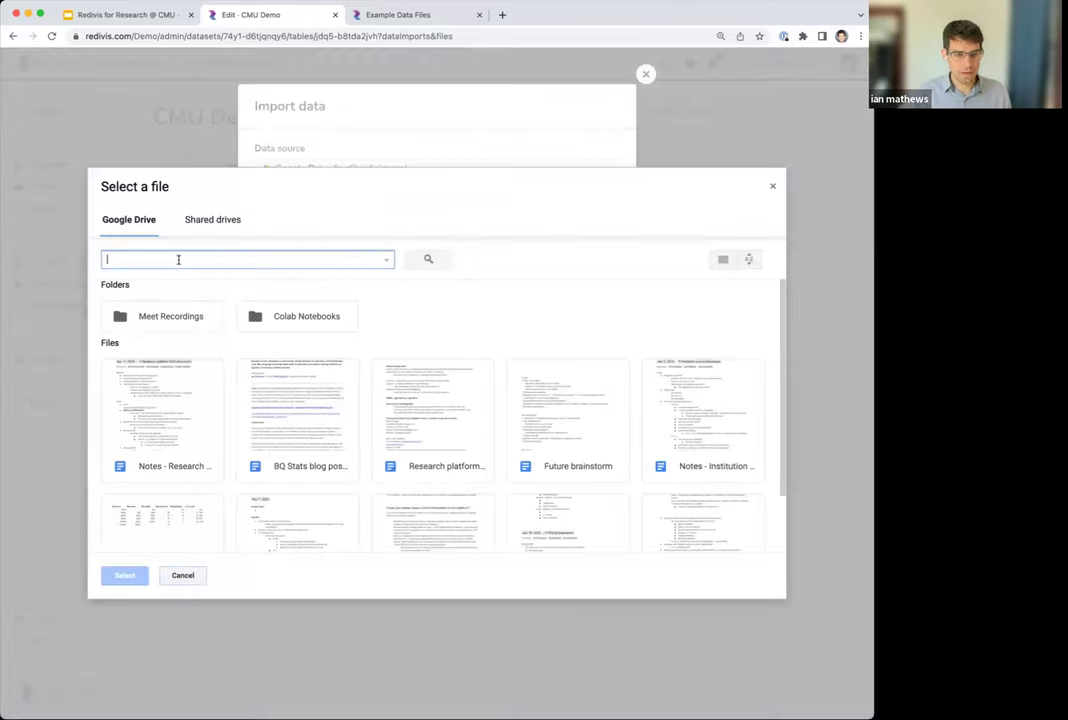
type("example data")
key("Return")
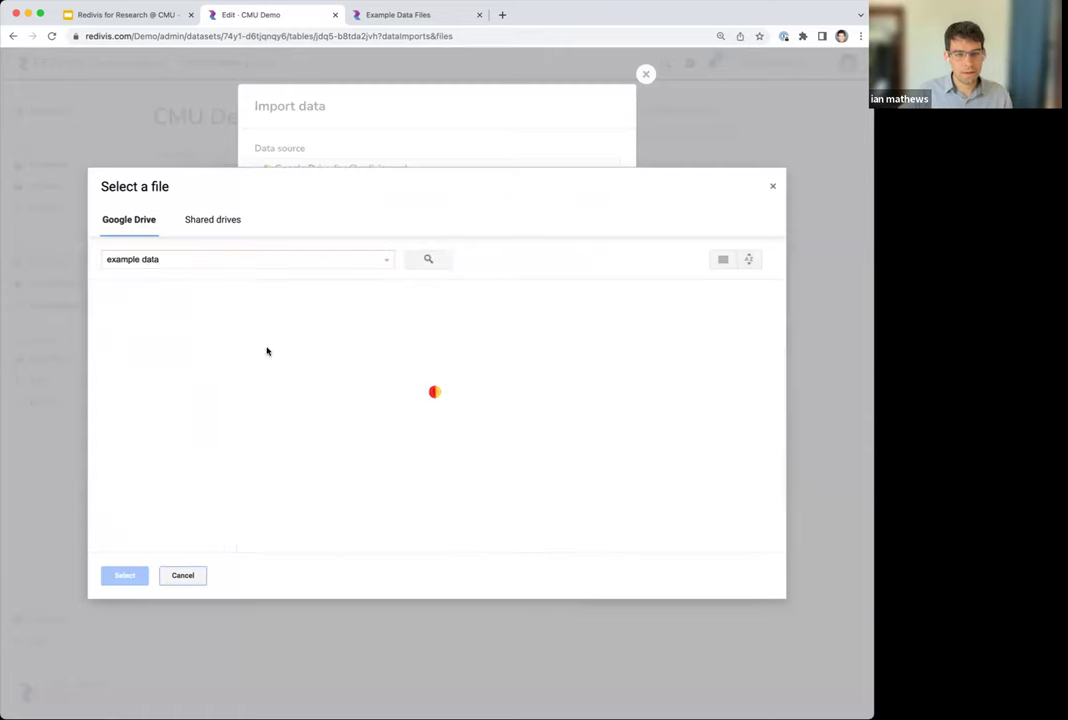
Step: Import the us_states_20m file from the Example data folder into the Geospatial table and close the table view
double_click(277, 338)
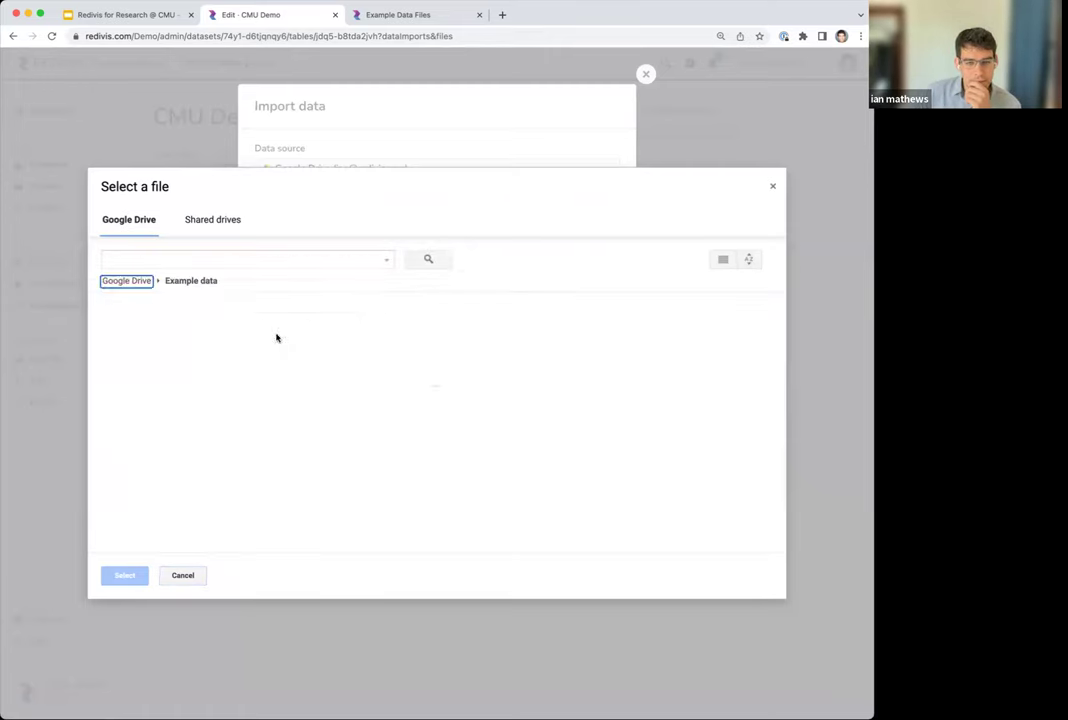
left_click(270, 411)
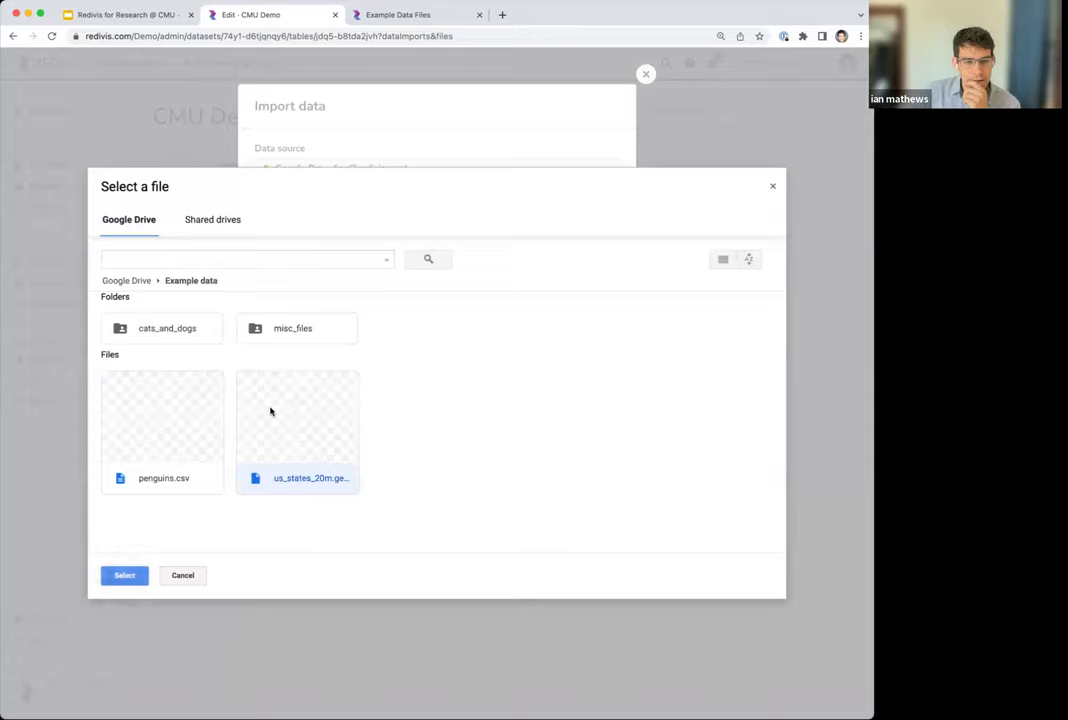
double_click(270, 411)
left_click(597, 376)
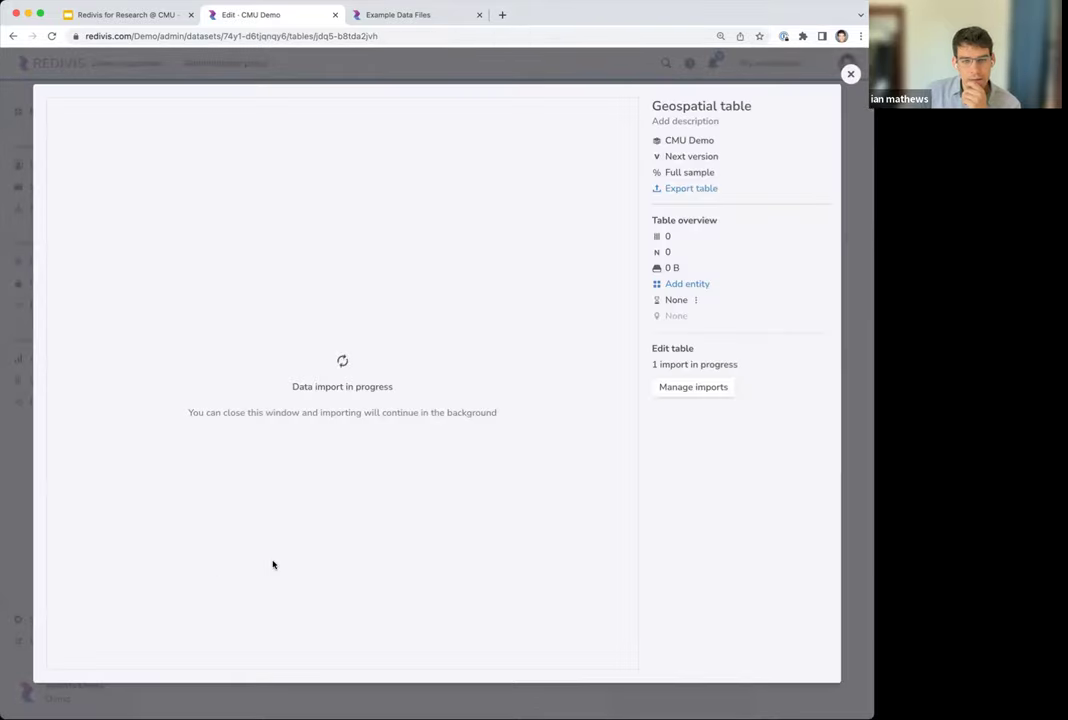
left_click(533, 69)
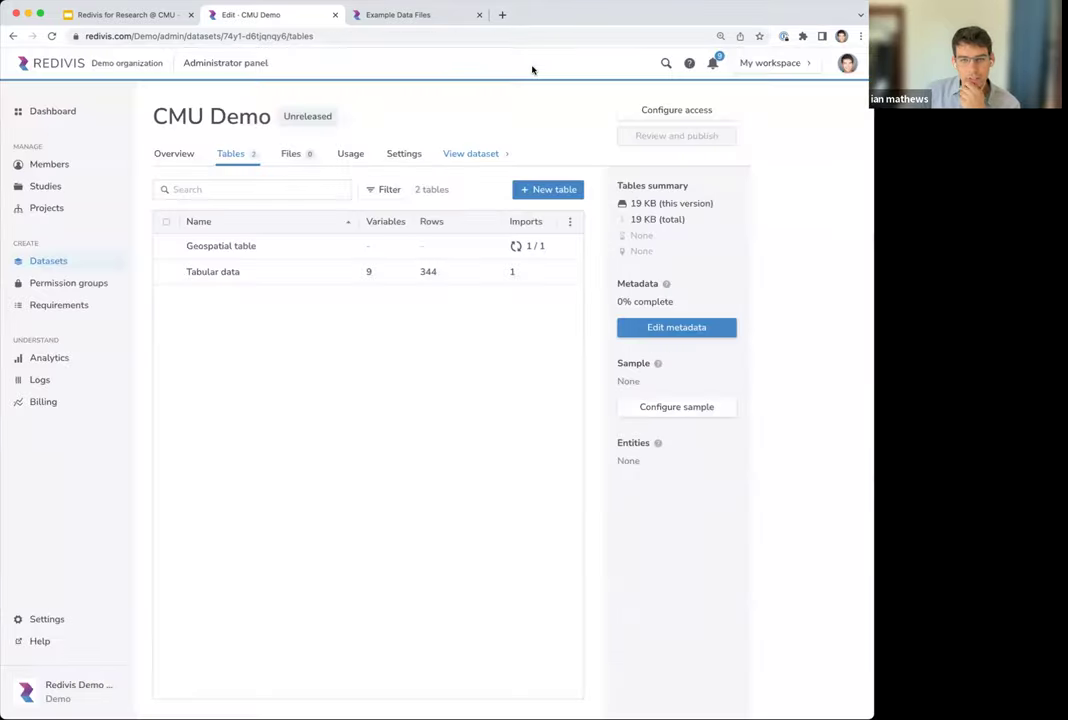
Step: Examine the cells of the Tabular data table and the summary statistics of its bill_depth_mm variable, then close the table
mouse_move(658, 363)
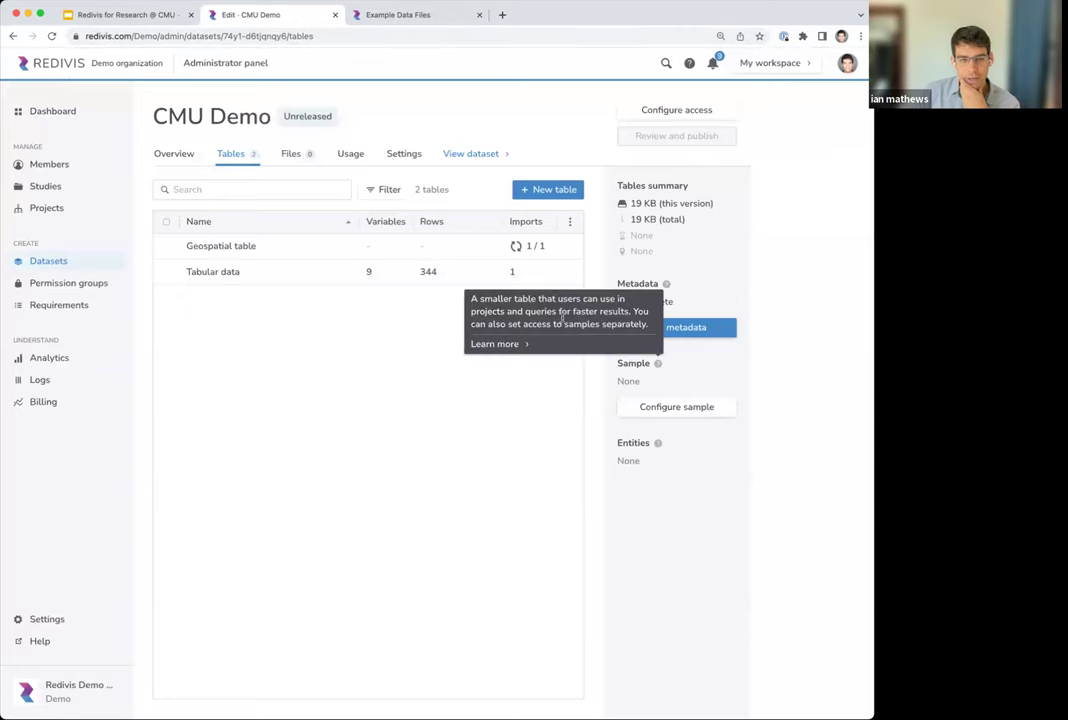
left_click(246, 274)
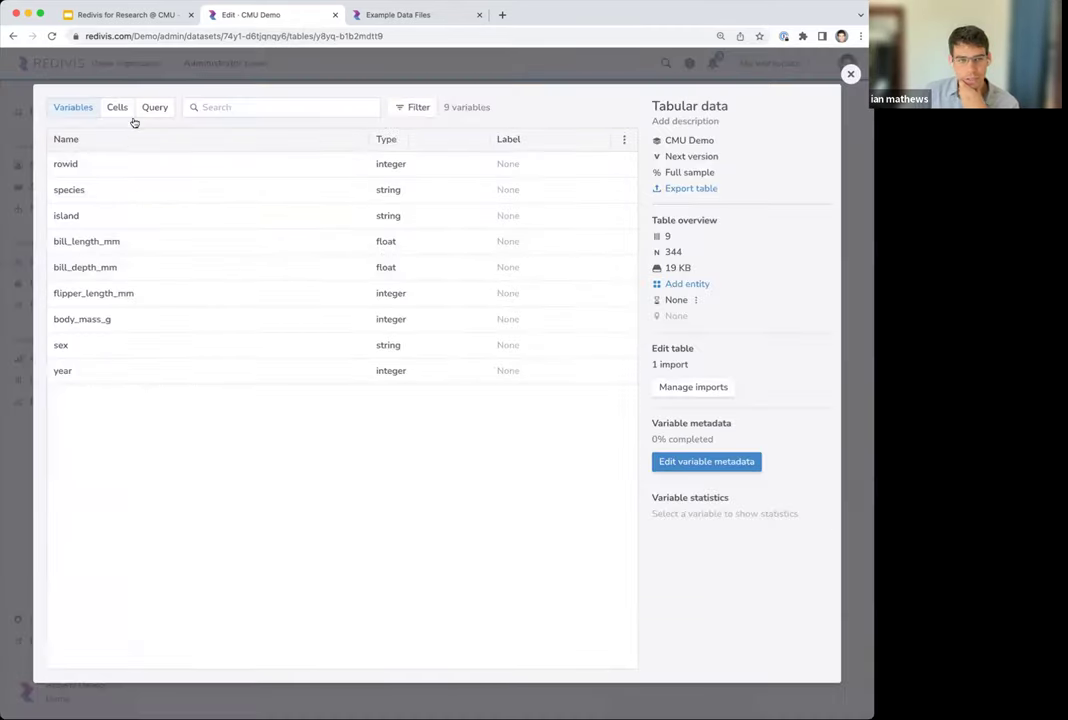
left_click(115, 106)
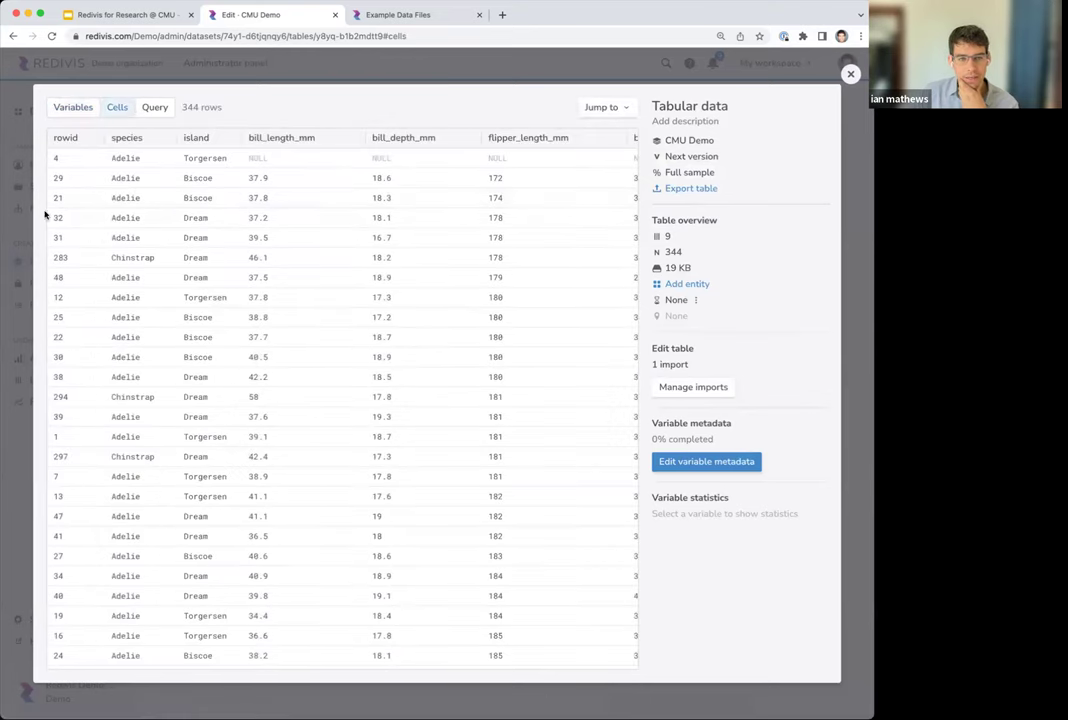
left_click(400, 140)
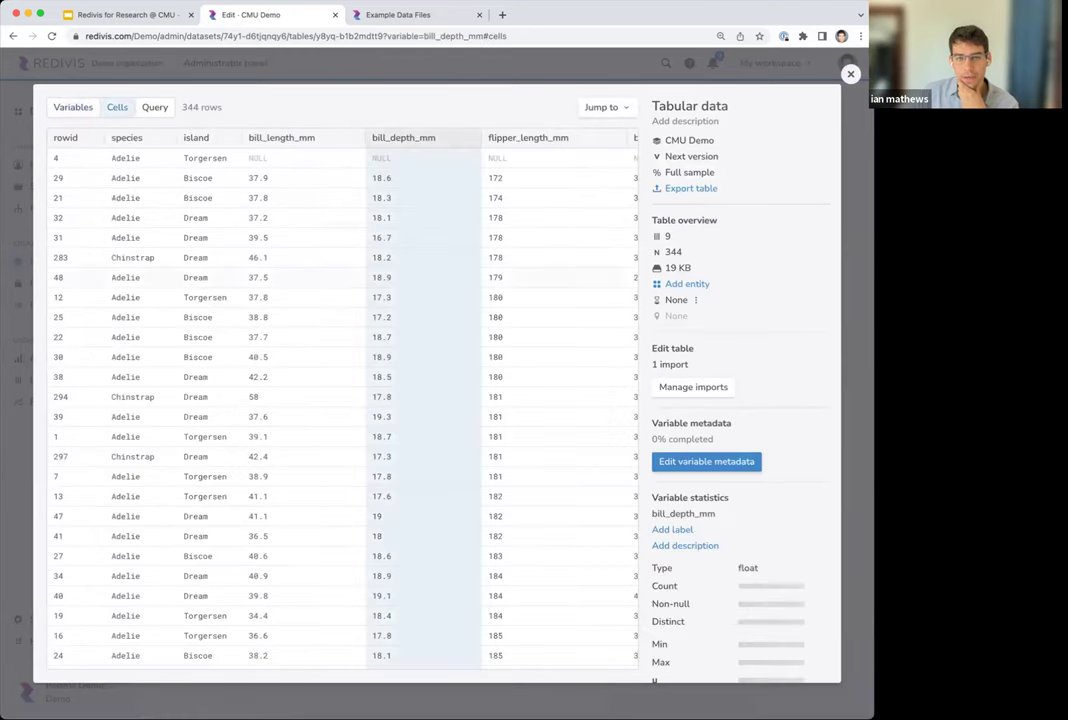
scroll(740, 400, "down", 1)
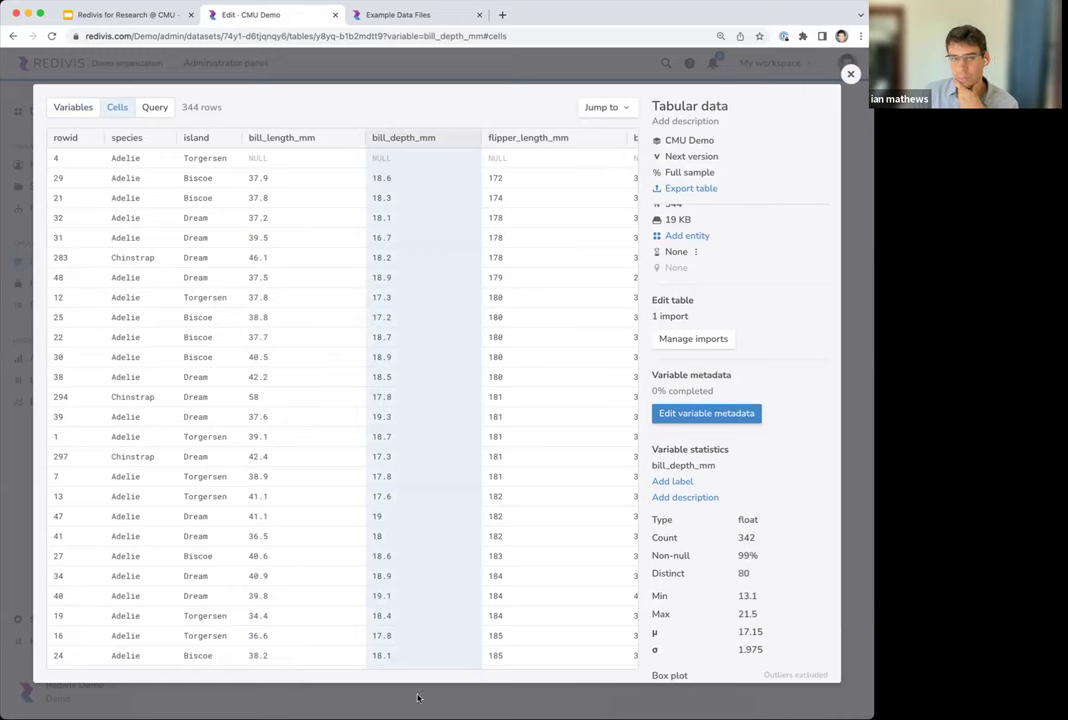
scroll(740, 600, "down", 2)
scroll(773, 557, "down", 3)
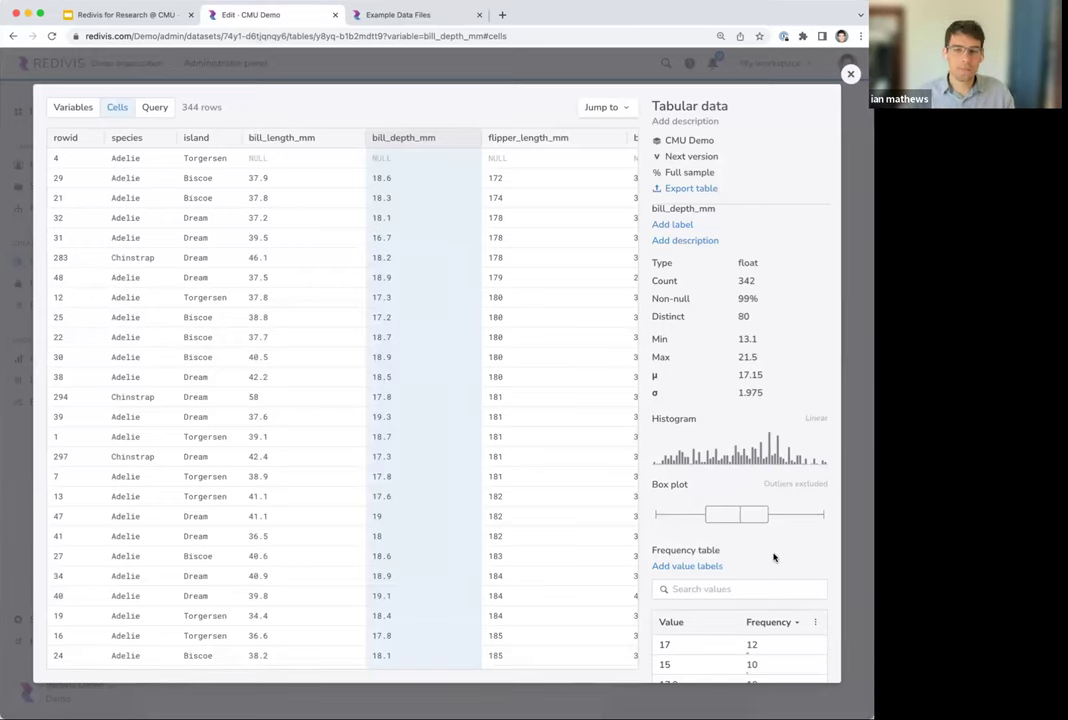
left_click(313, 67)
Step: Open the Geospatial table's cells, preview the Wisconsin geometry on the map, and close the table
left_click(225, 250)
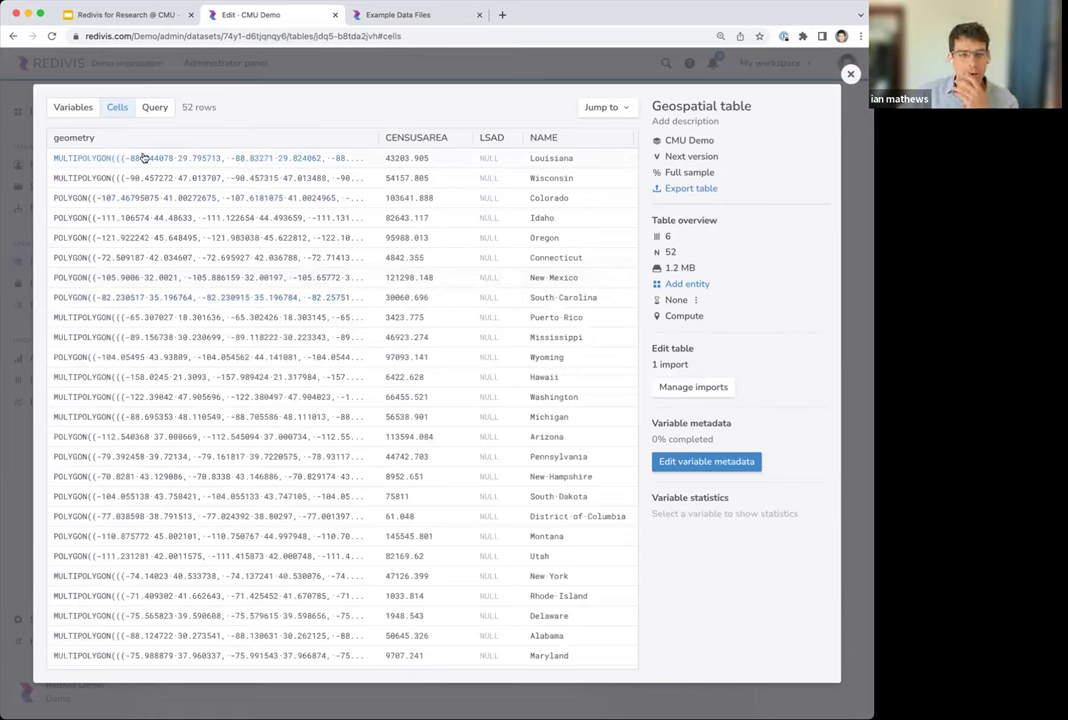
mouse_move(136, 178)
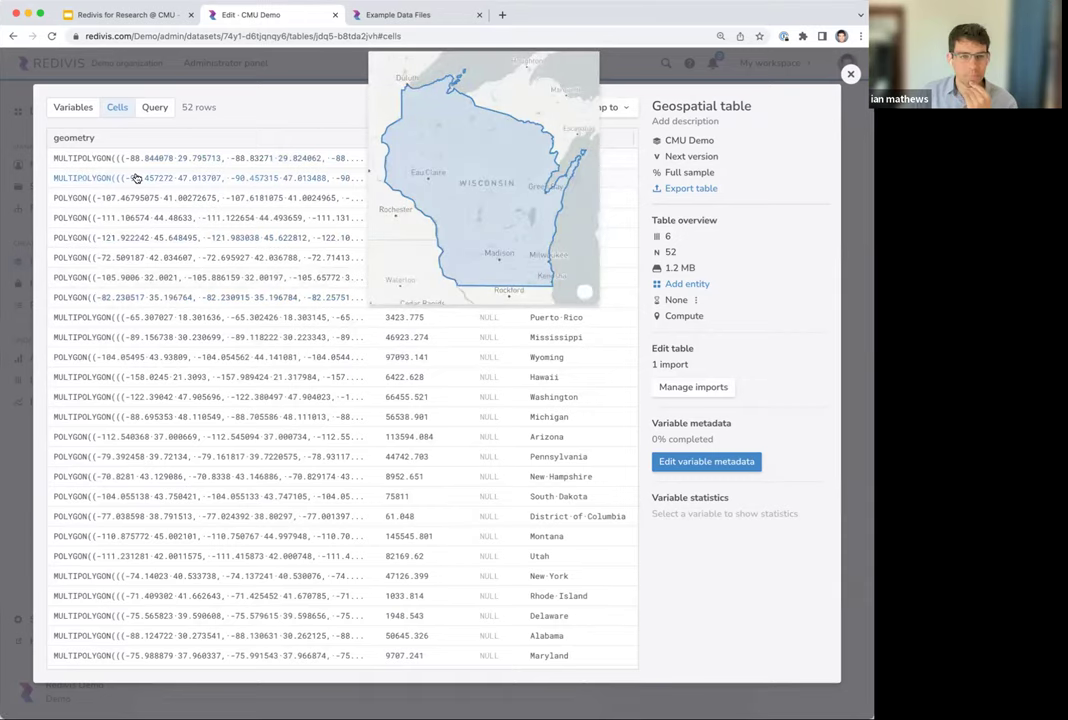
key("Escape")
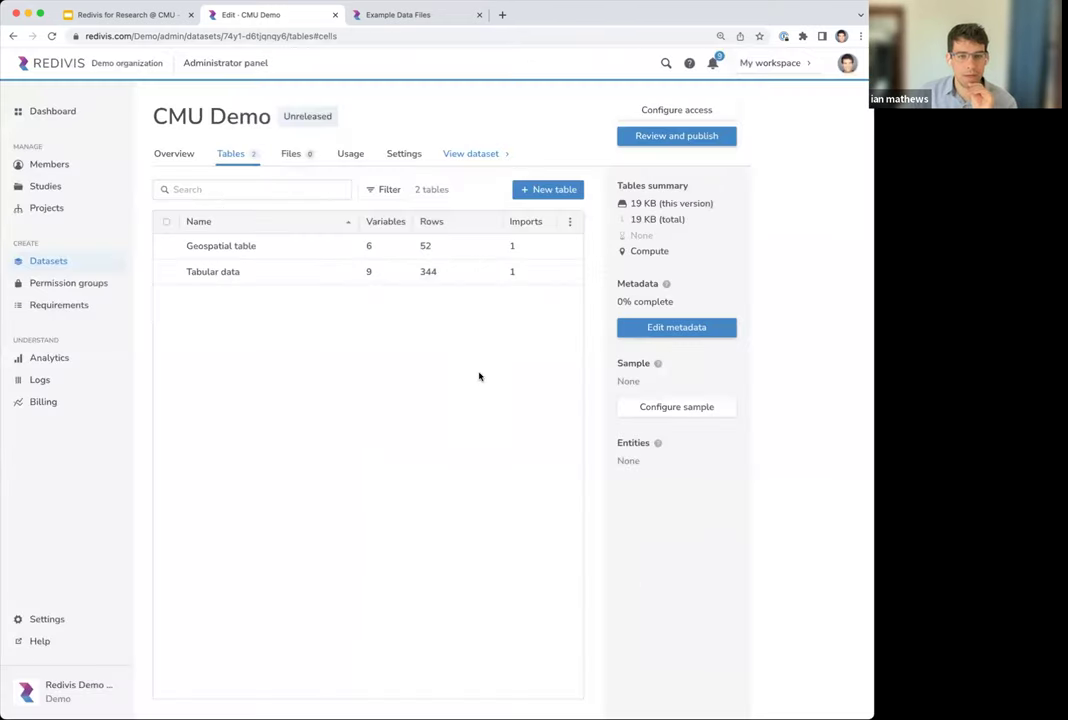
Step: Start a file upload to the CMU Demo dataset from the redivis.com Google Drive account and search the drive for "example data"
left_click(297, 155)
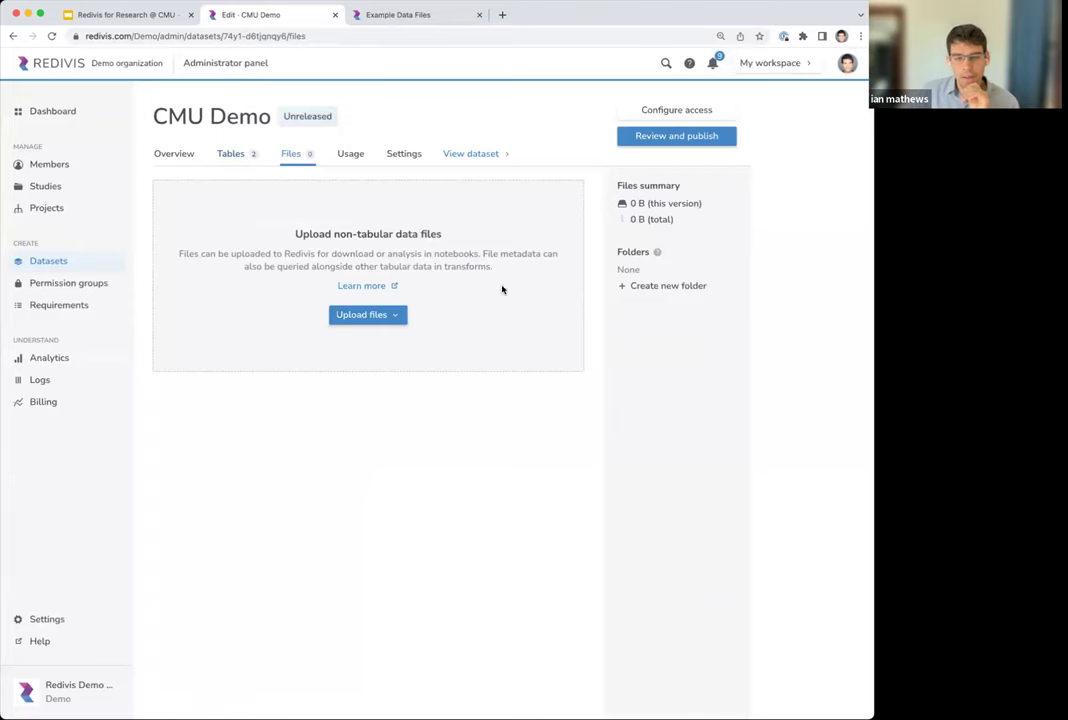
left_click(382, 318)
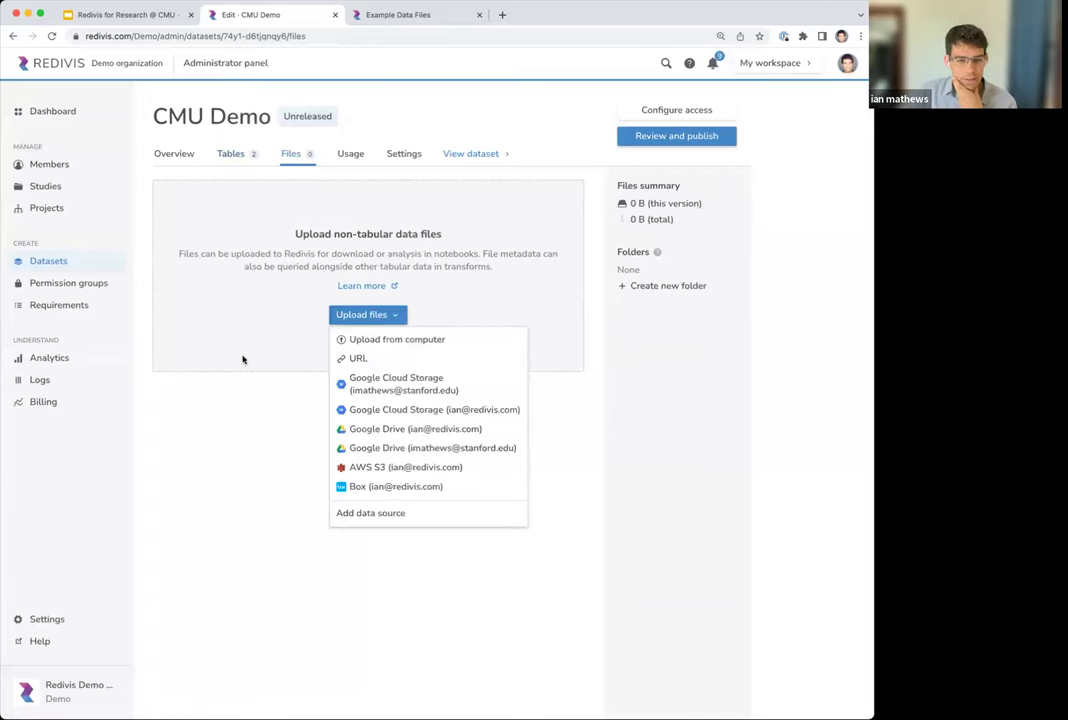
left_click(453, 429)
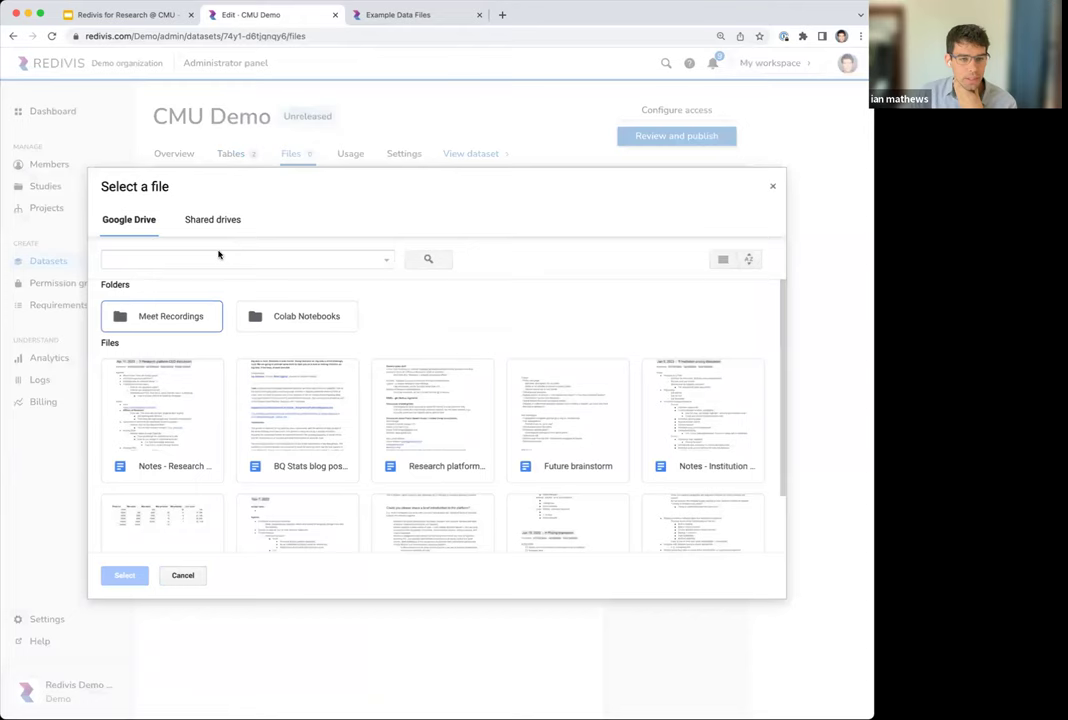
left_click(291, 259)
type("example data")
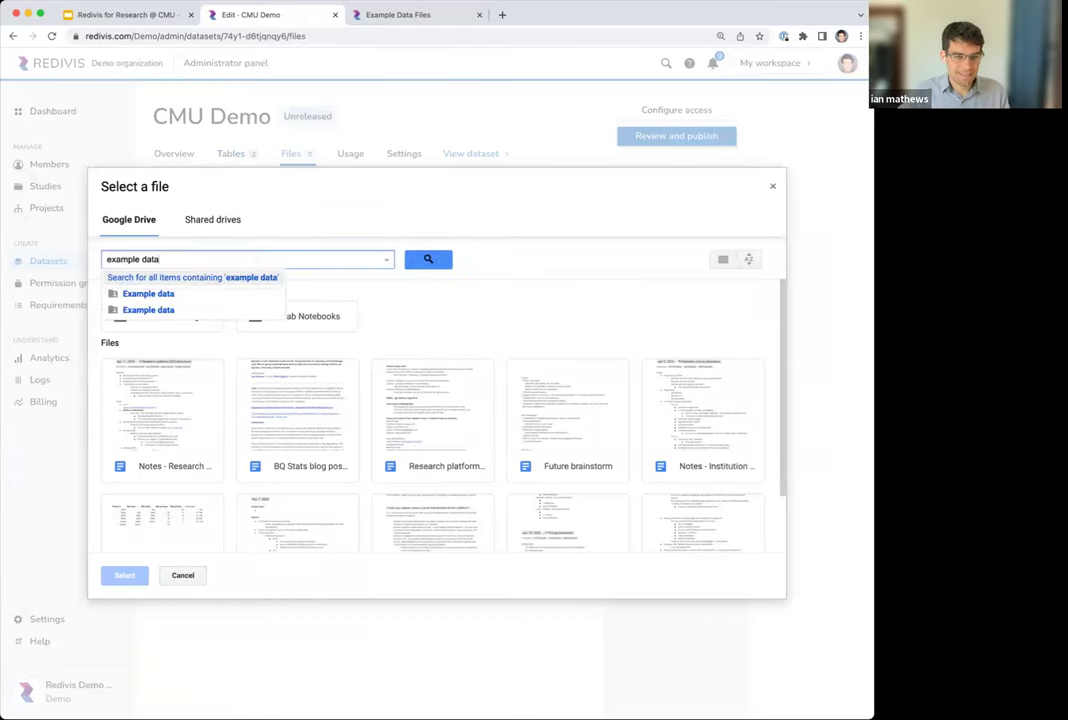
key("Return")
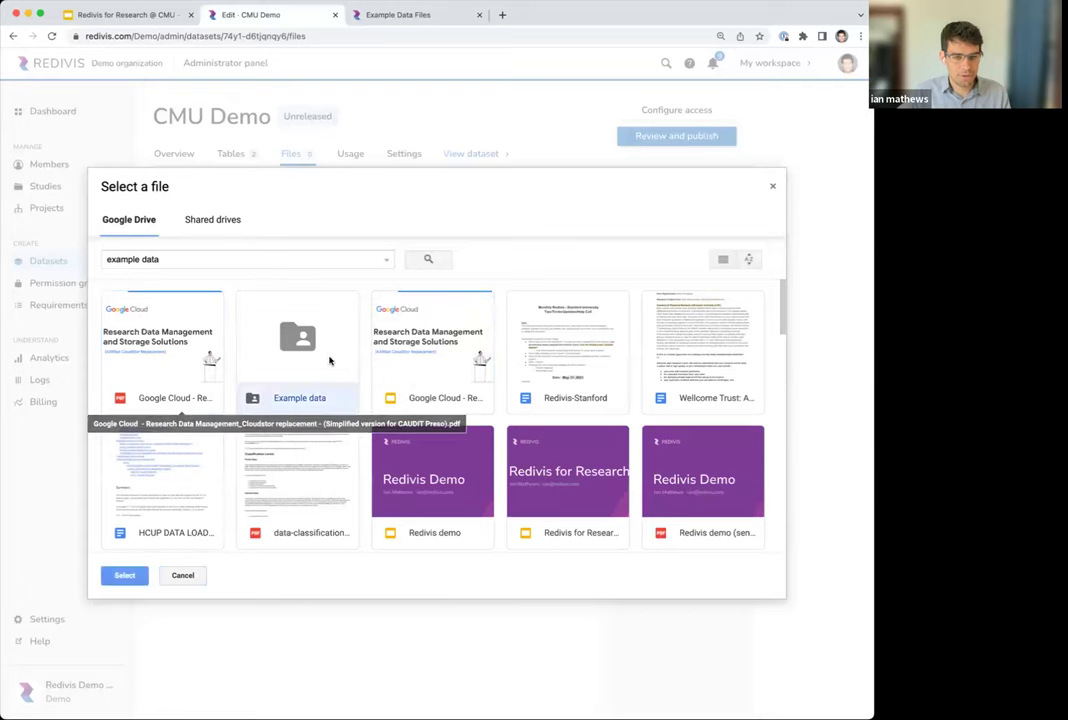
Step: Upload the cats_and_dogs folder from the Example data folder into a new destination folder named "cats and dogs"
double_click(330, 358)
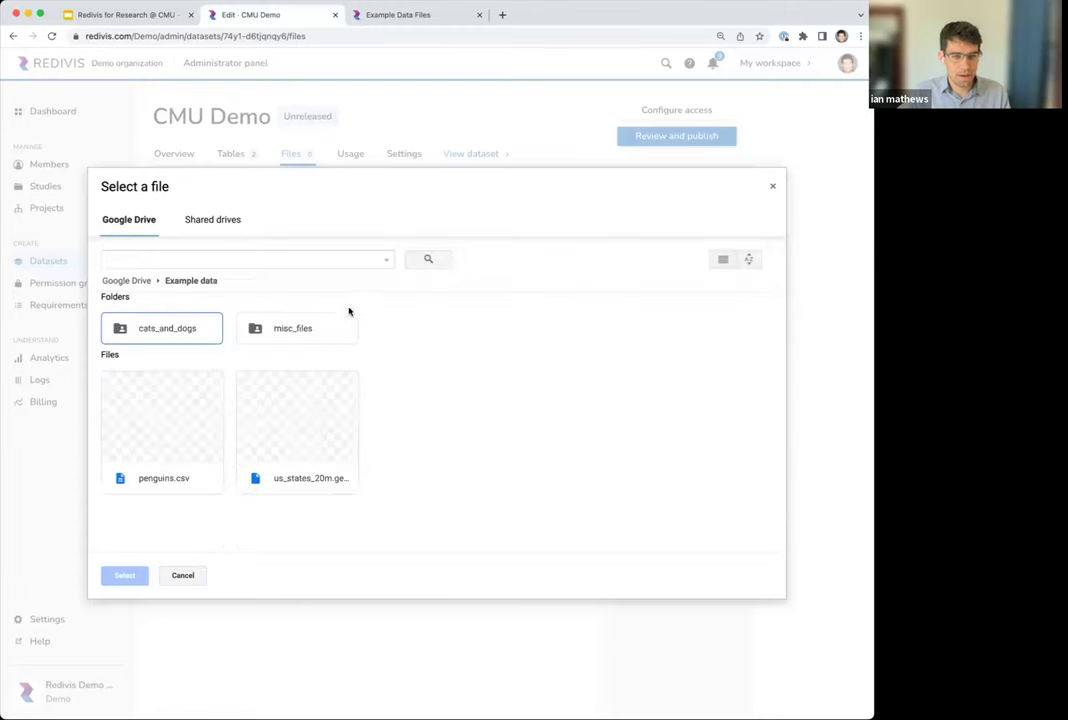
double_click(155, 328)
left_click(189, 281)
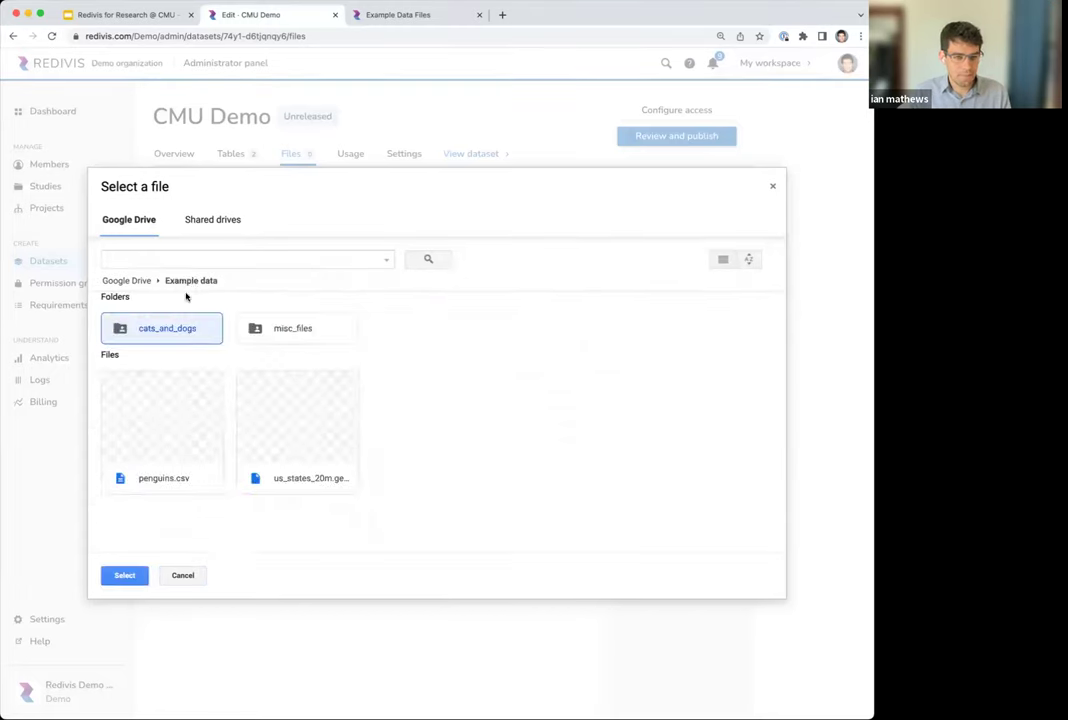
left_click(124, 576)
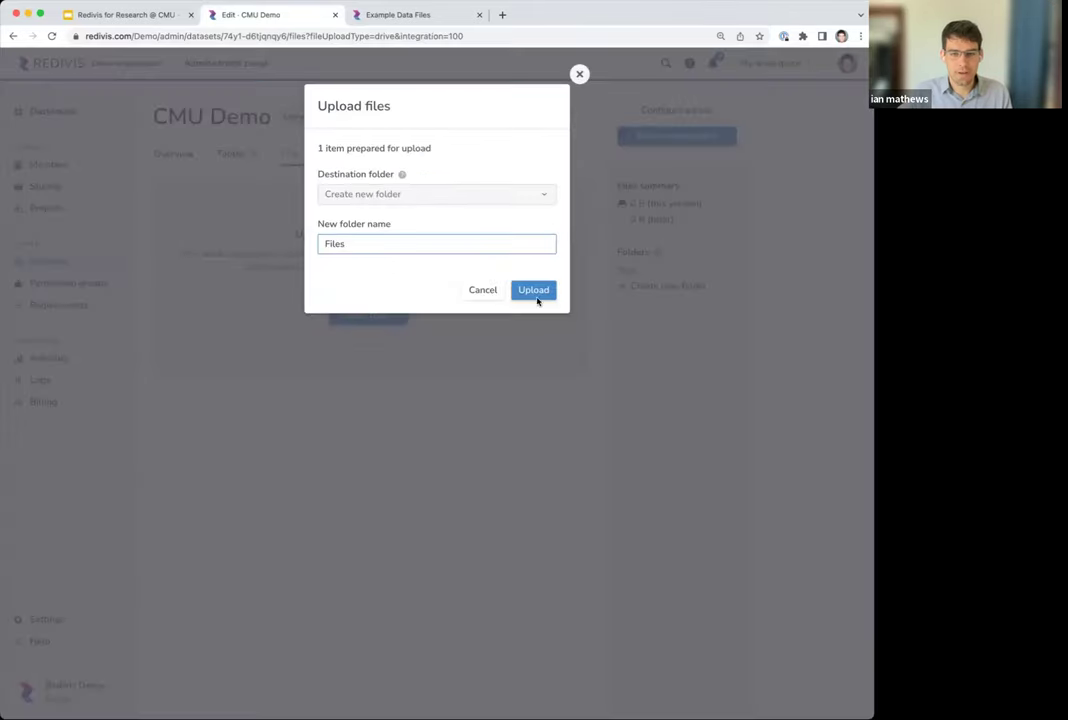
double_click(450, 251)
type("cats and dogs")
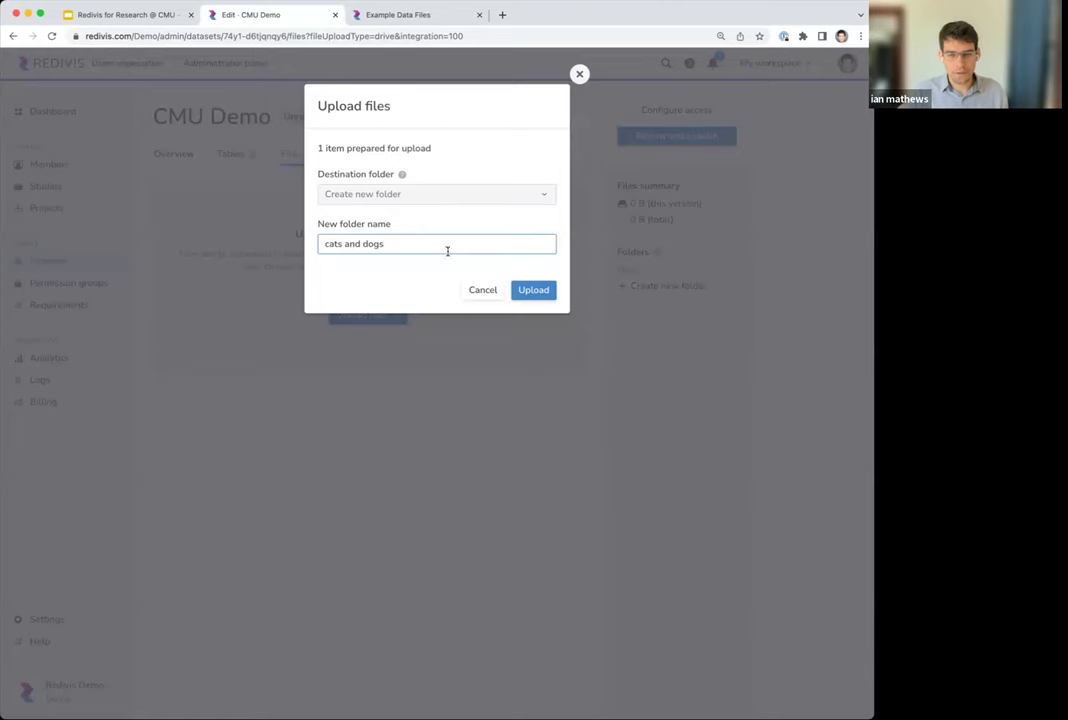
left_click(548, 291)
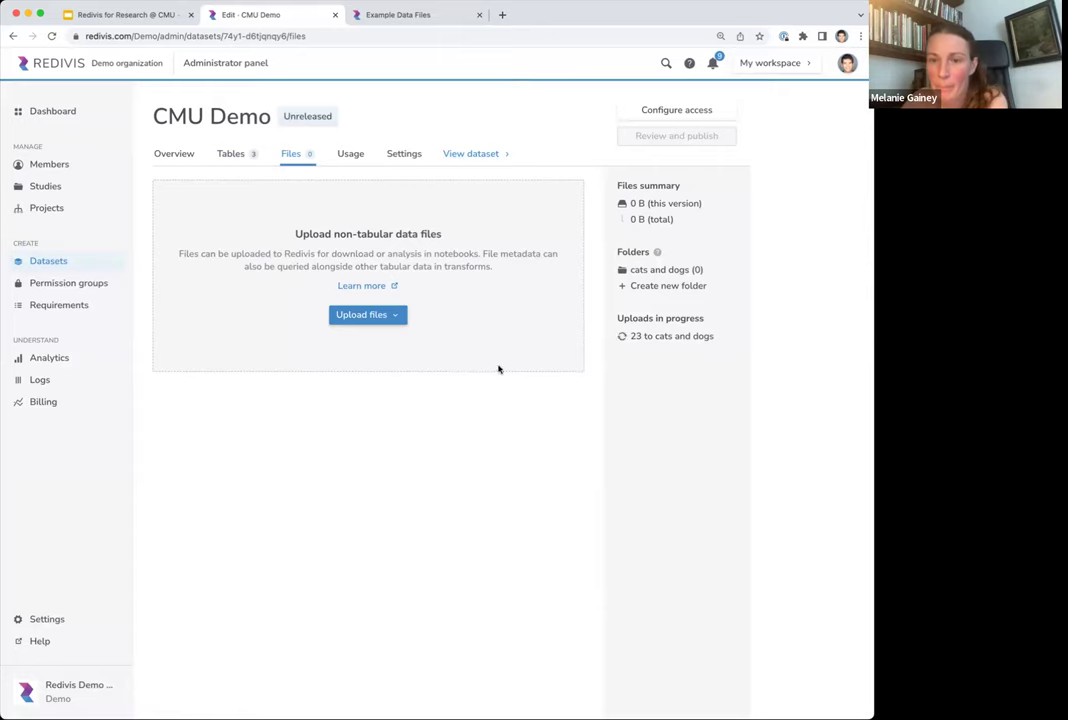
Step: Preview the water_224.h5 file in the Example Data Files dataset and display the 2_cormap heatmap under entry_0000
left_click(422, 15)
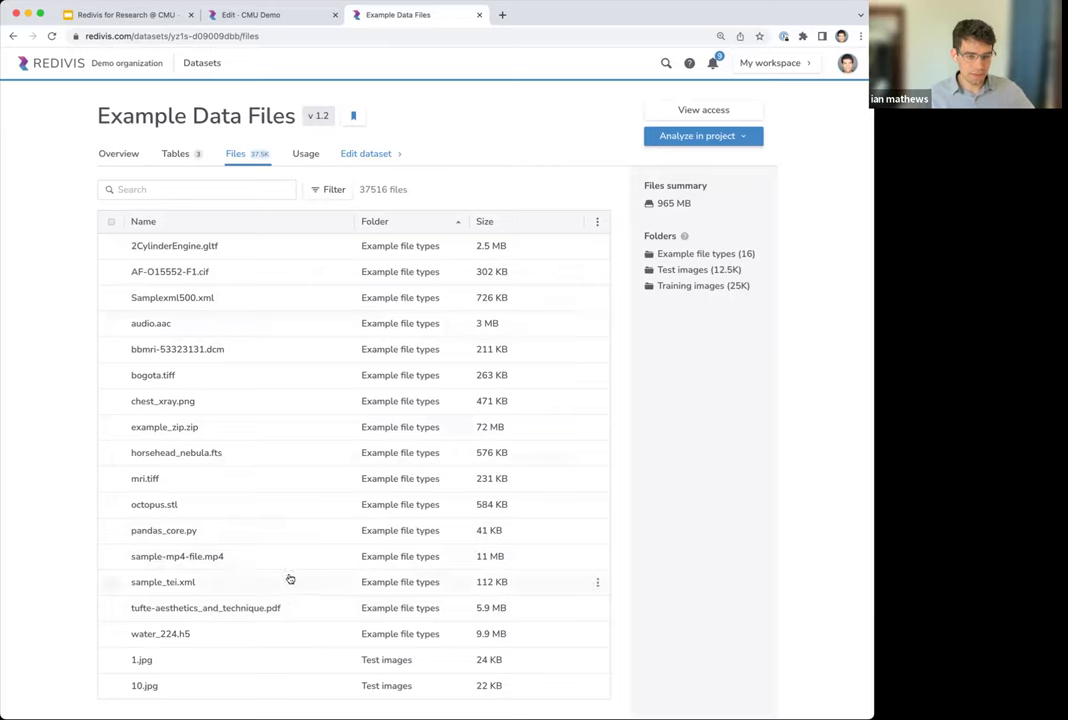
left_click(238, 636)
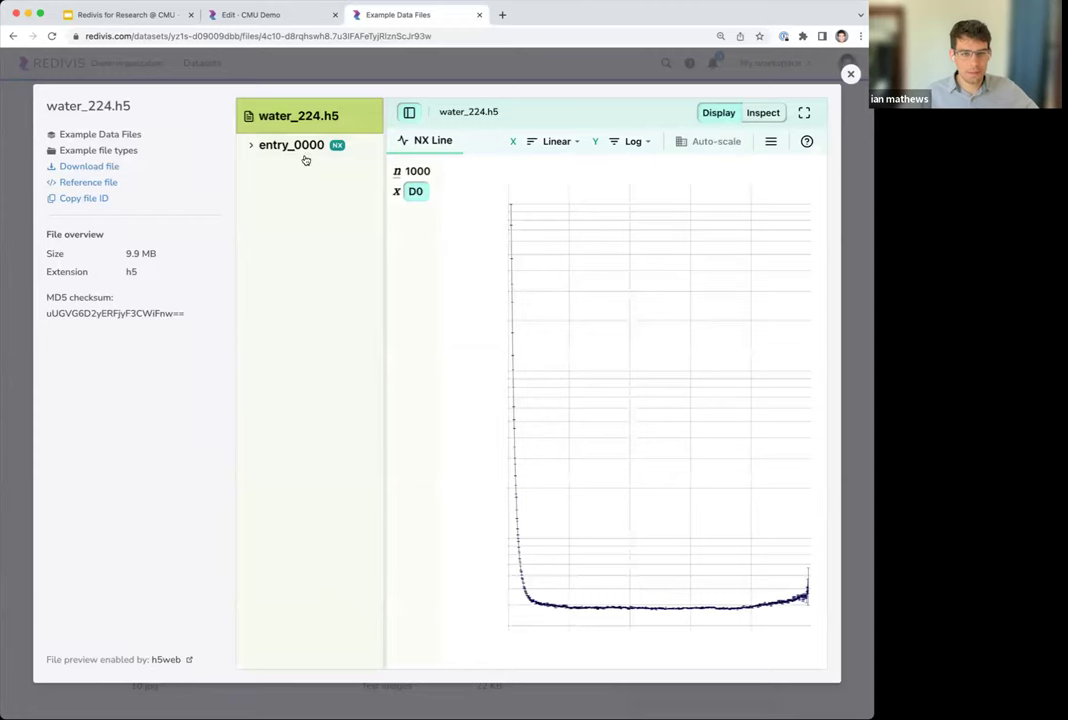
left_click(300, 146)
left_click(331, 215)
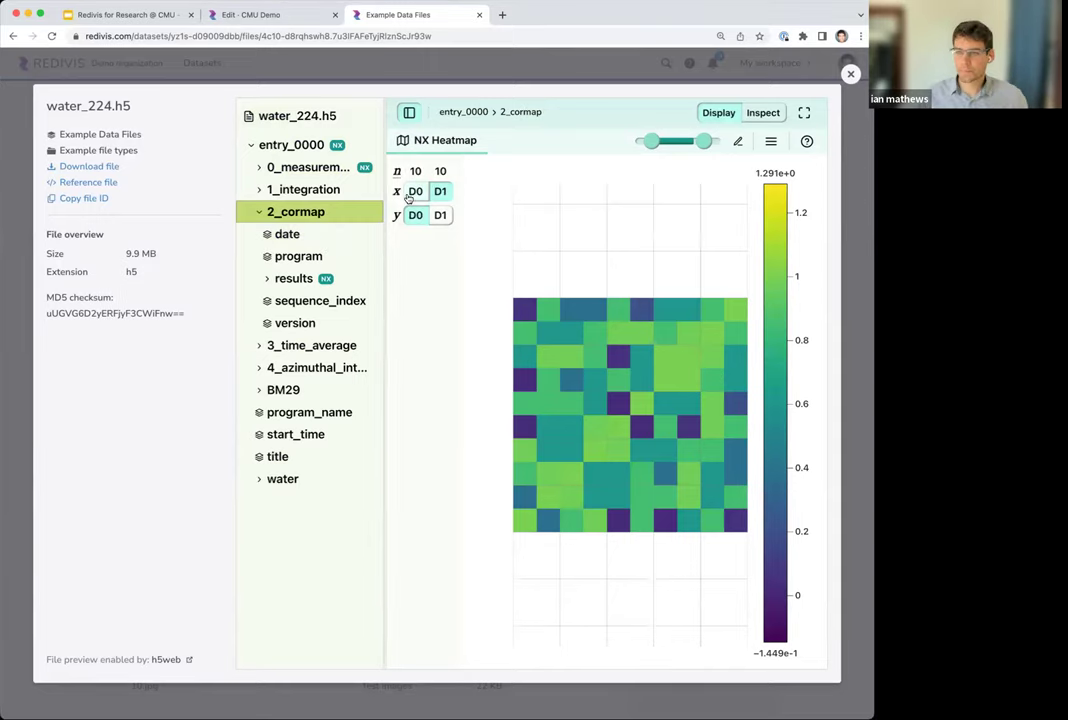
Step: Return to the CMU Demo dataset and reload its files page to refresh the upload status
left_click(243, 17)
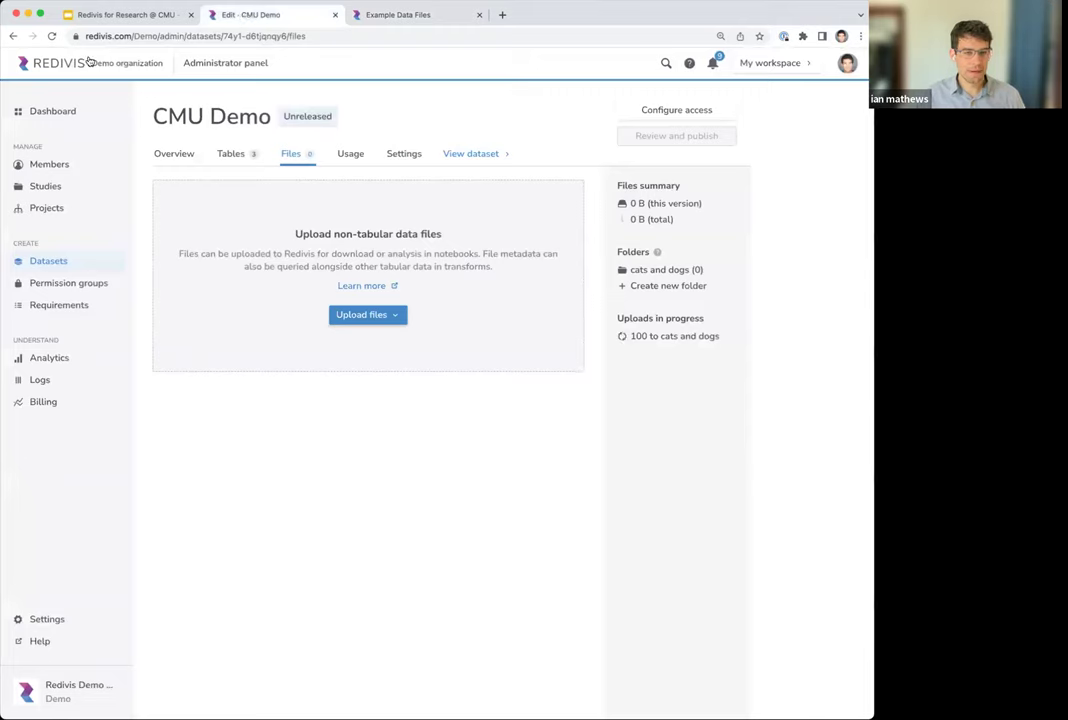
left_click(51, 37)
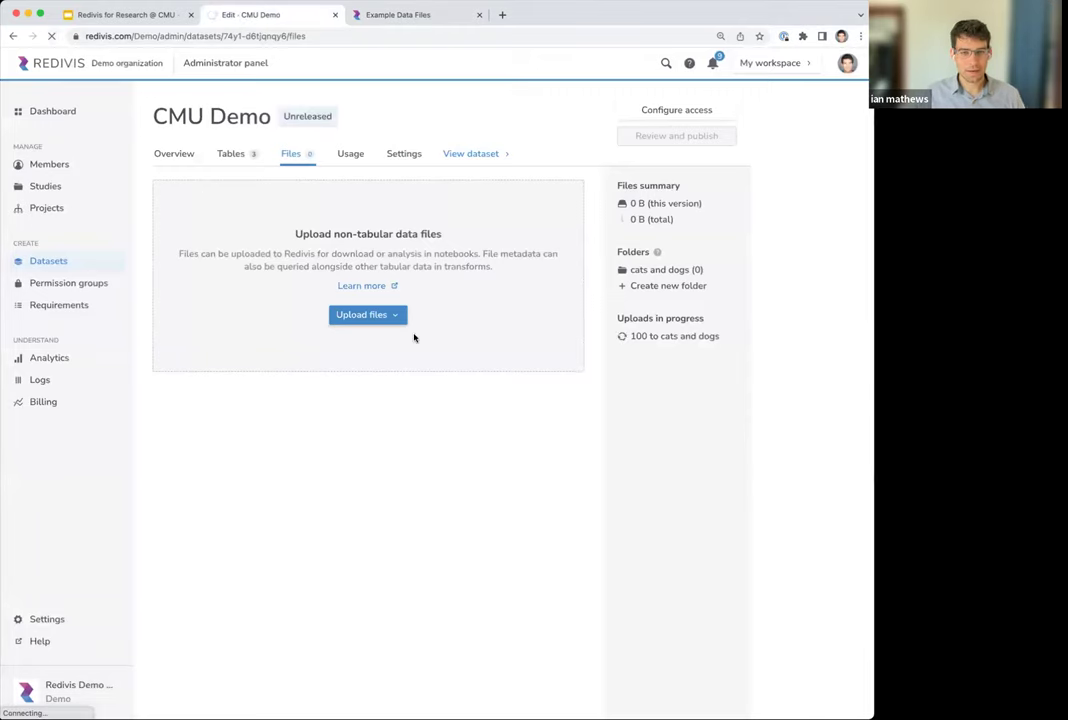
left_click(265, 38)
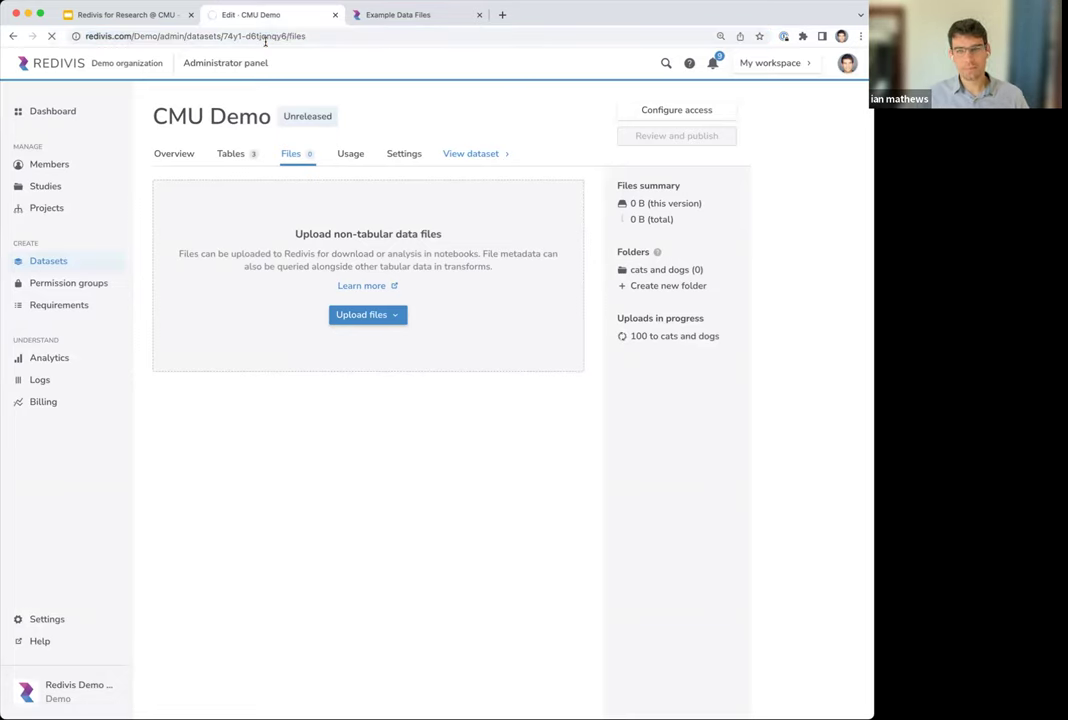
left_click(285, 36)
left_click(398, 14)
left_click(245, 14)
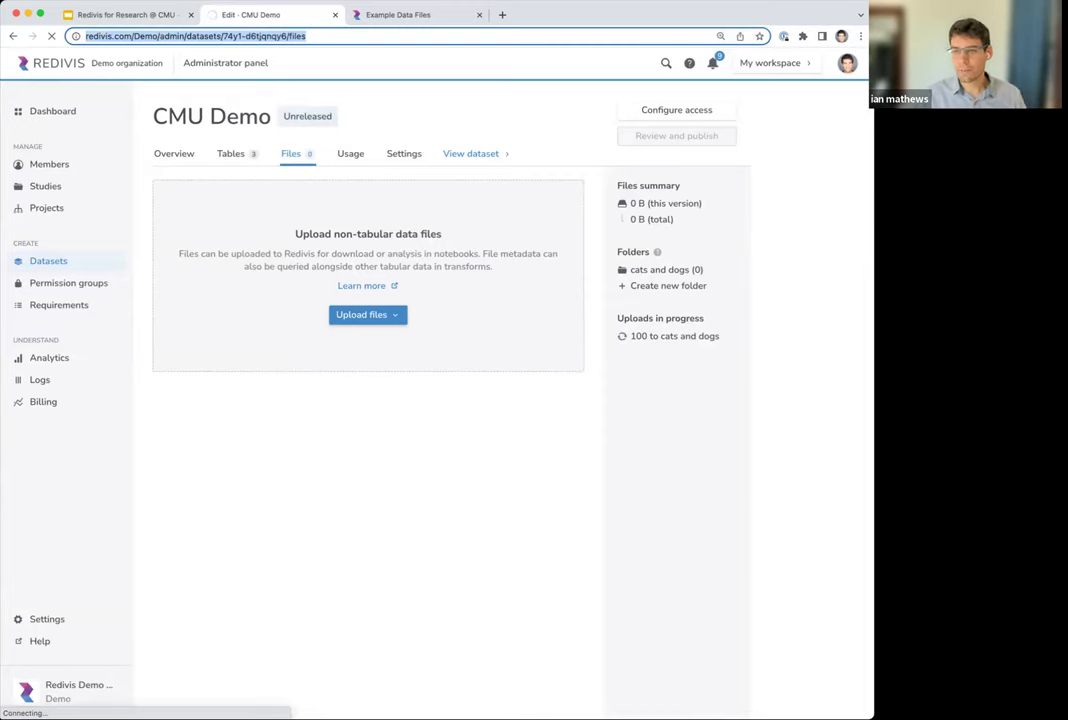
key("Return")
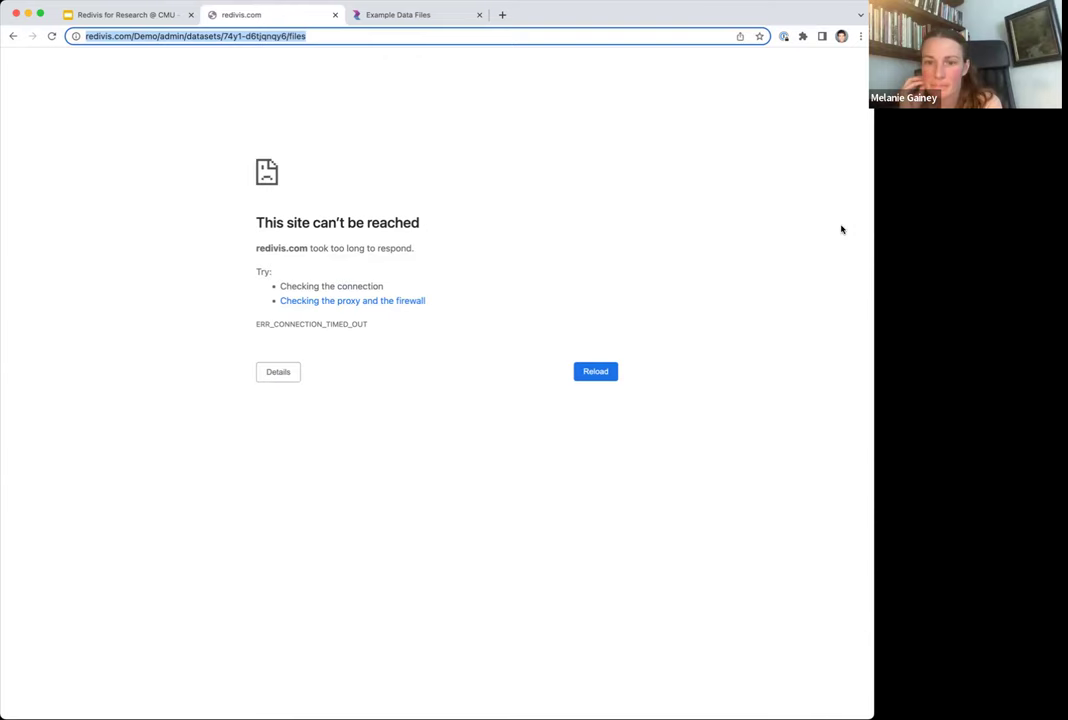
key("Return")
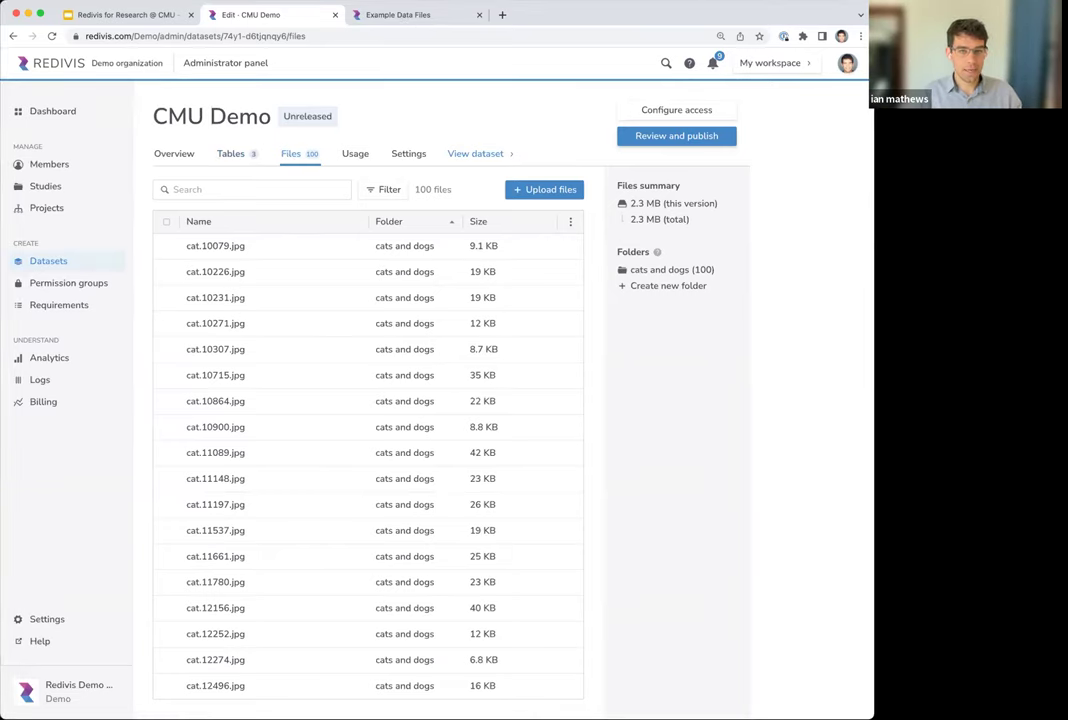
Step: Try to preview cat.10079.jpg and cat.10231.jpg from the CMU Demo files, reloading the page once, and close the preview
left_click(198, 245)
left_click(353, 84)
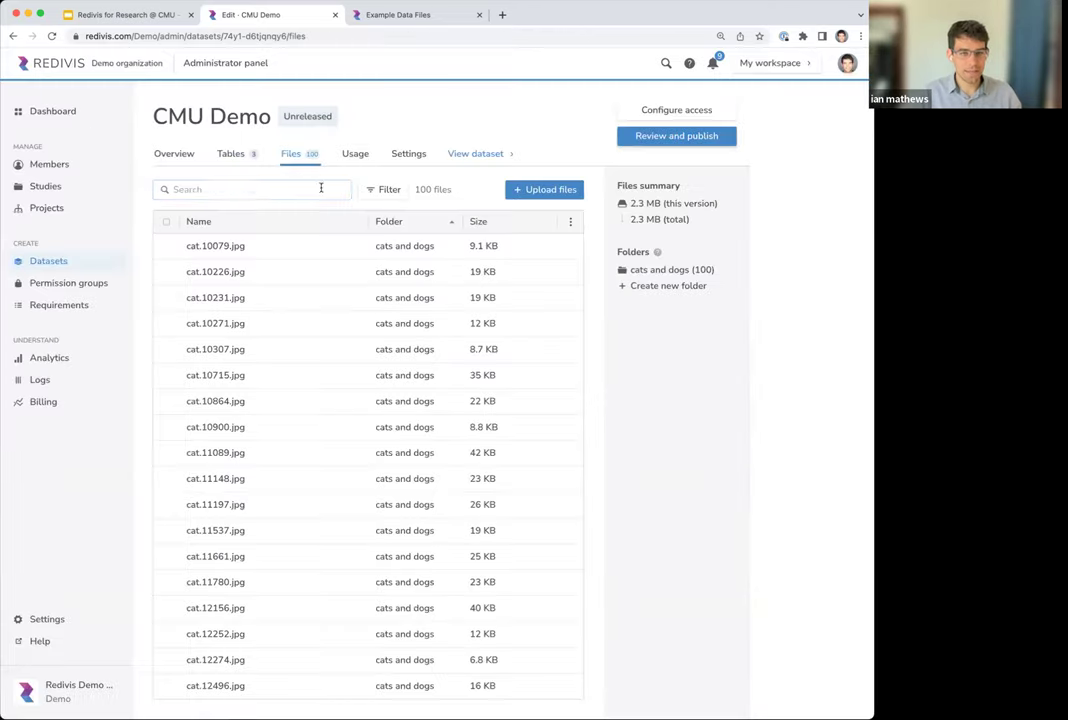
left_click(308, 312)
key("super+r")
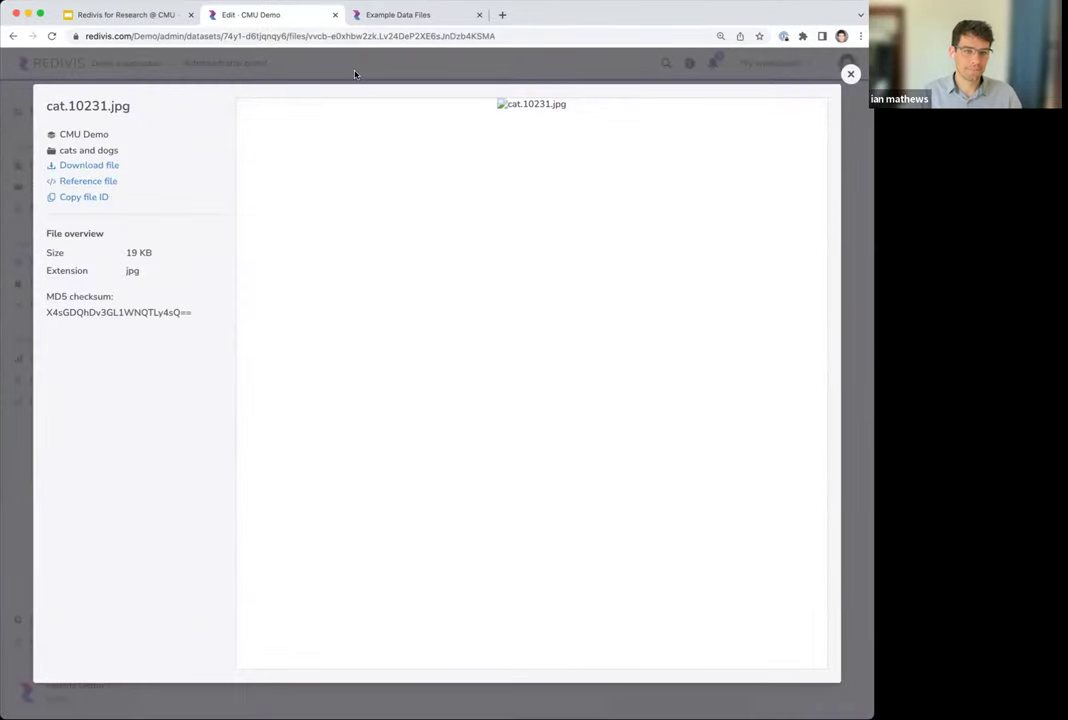
left_click(355, 72)
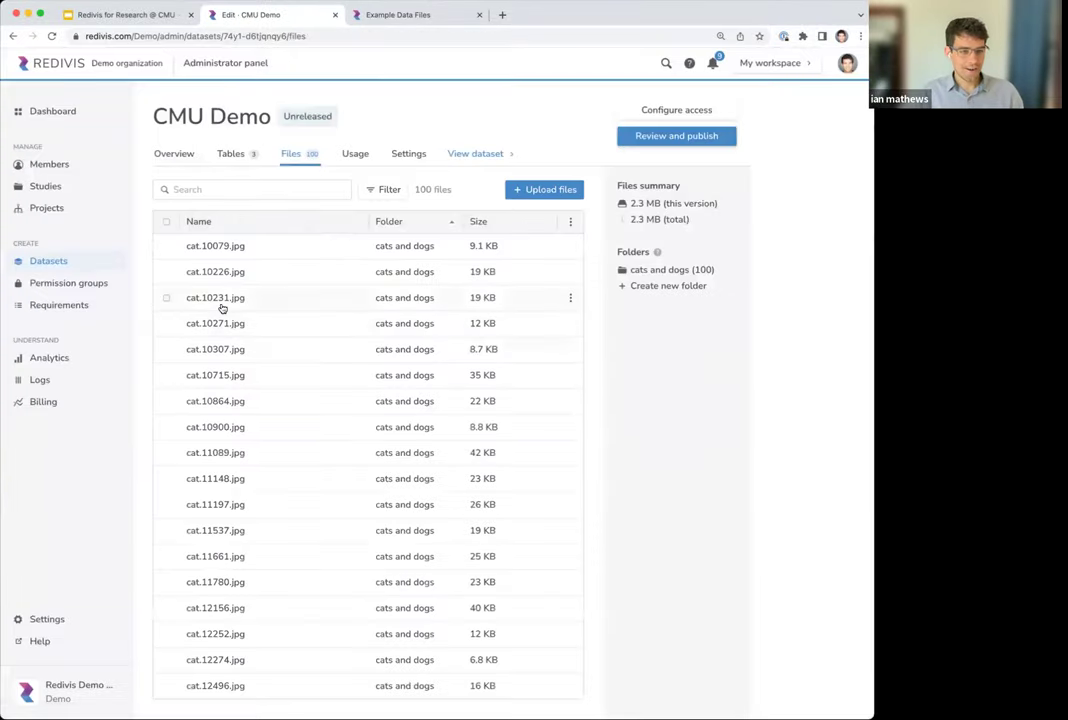
Step: Open the files of the Test backup dataset, preview the cat.10226.jpg image, and close the preview
left_click(50, 261)
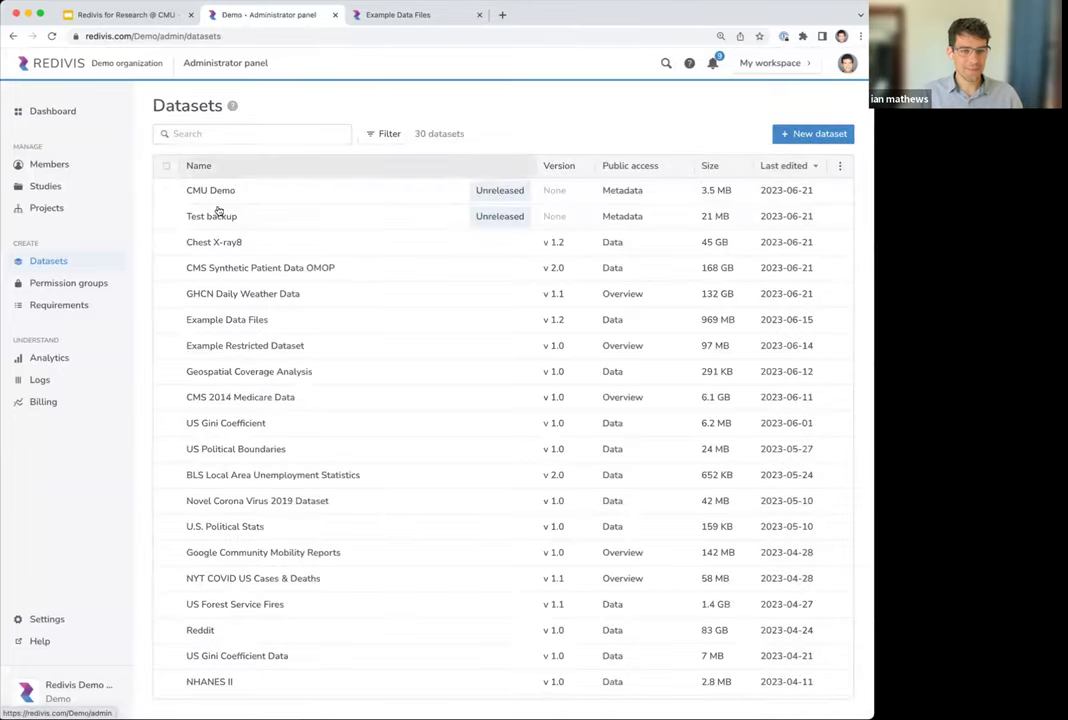
left_click(229, 216)
left_click(302, 154)
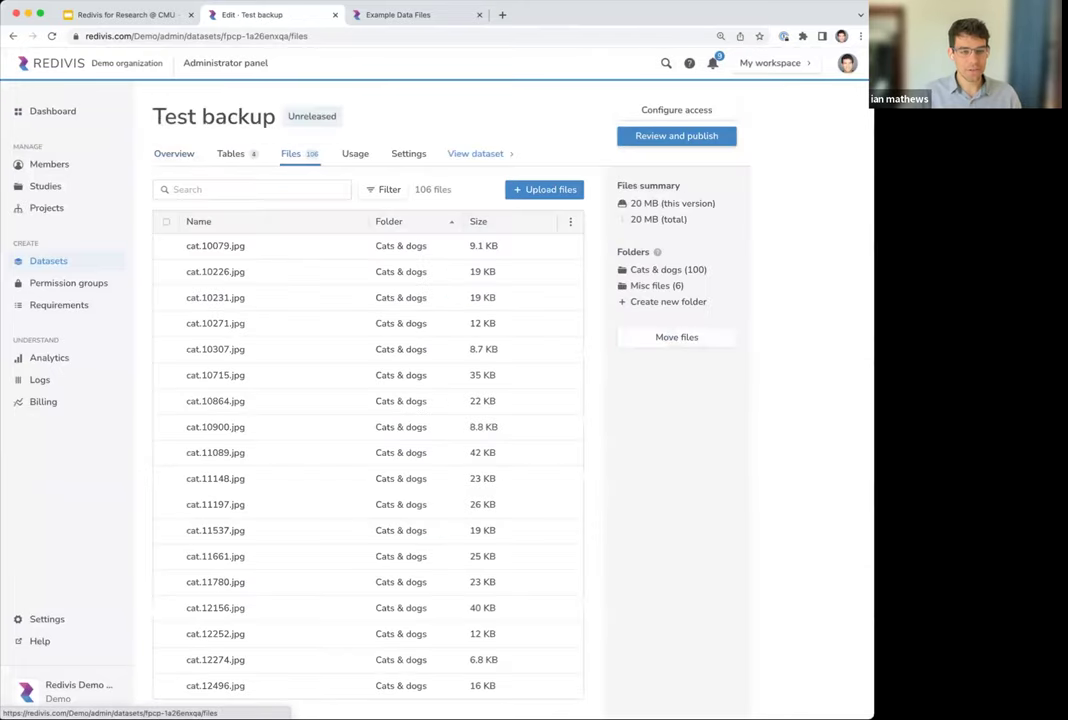
left_click(197, 280)
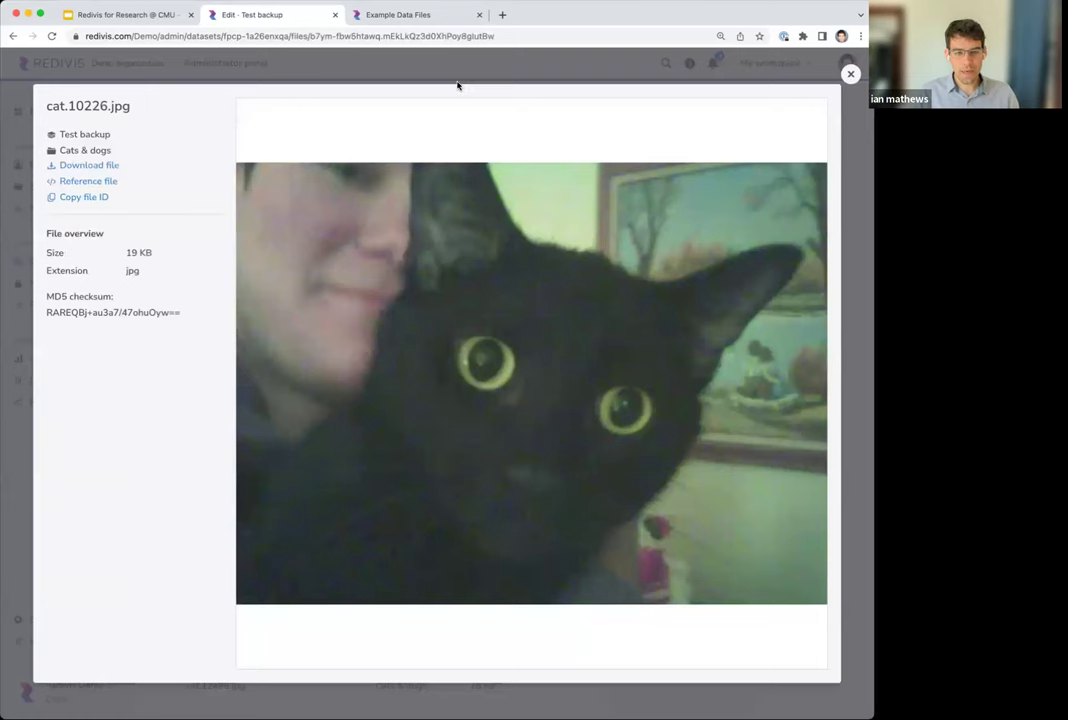
left_click(405, 58)
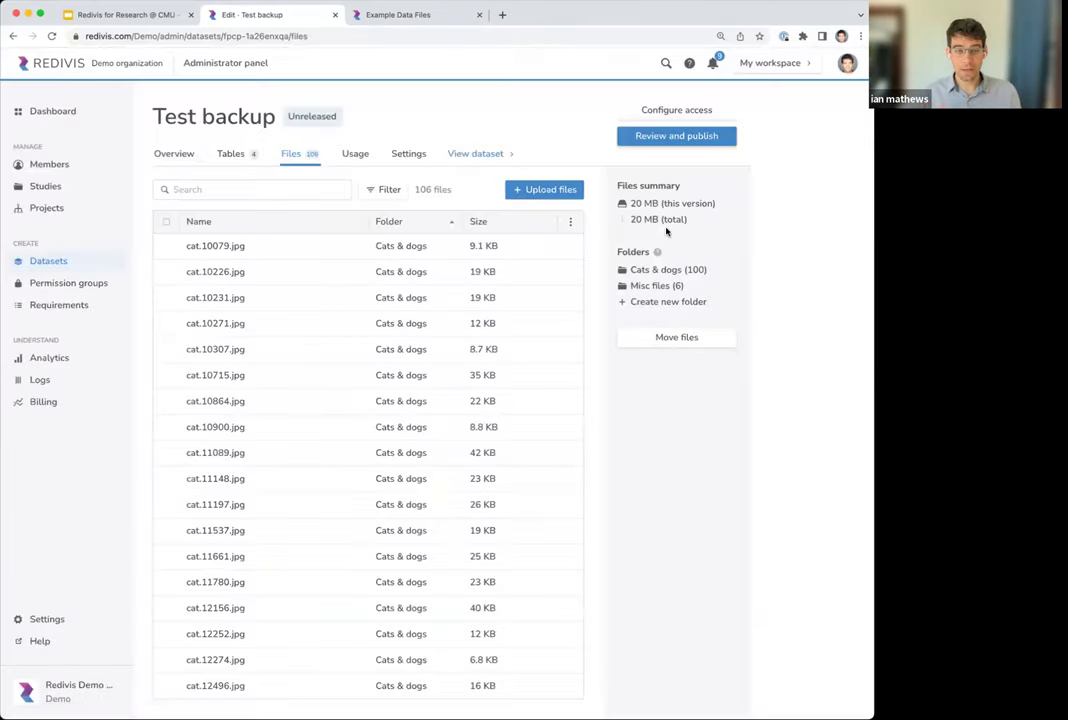
Step: Open the cells of Test backup's Cats & dogs file index table and preview the images behind the first file IDs
left_click(229, 156)
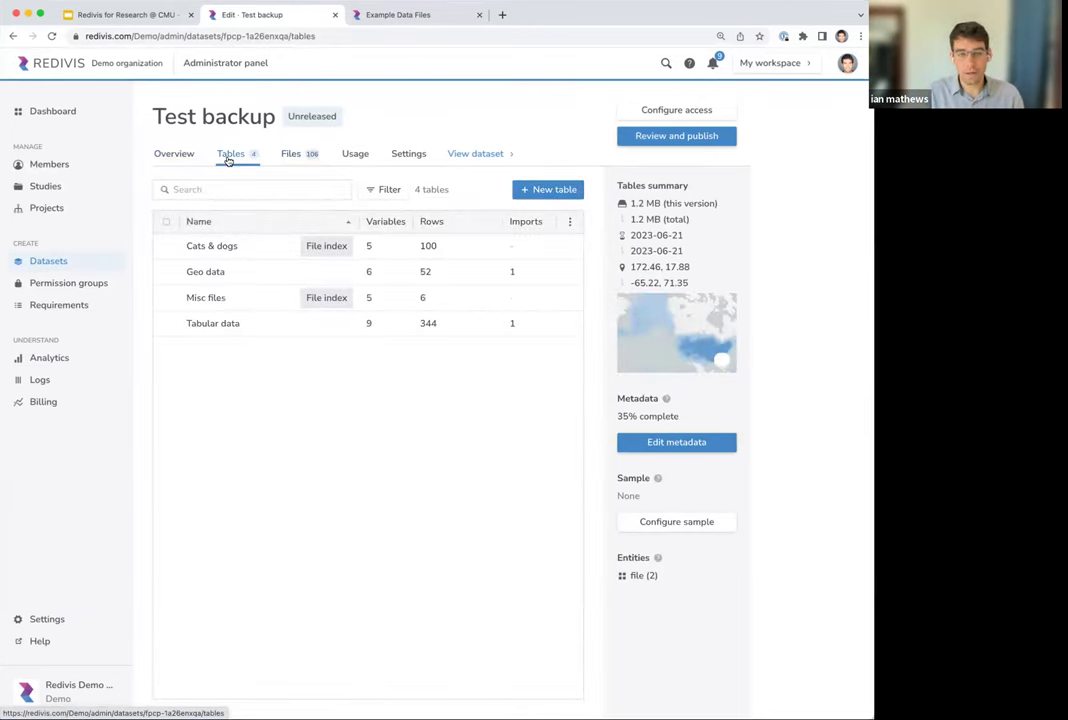
left_click(195, 245)
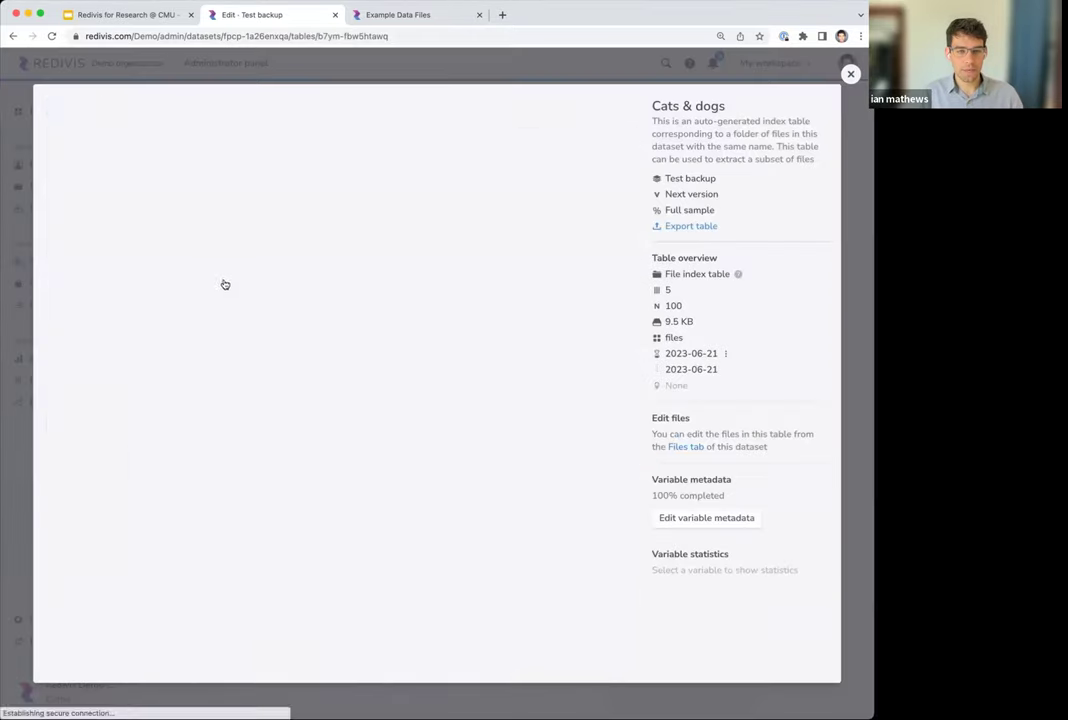
left_click(112, 108)
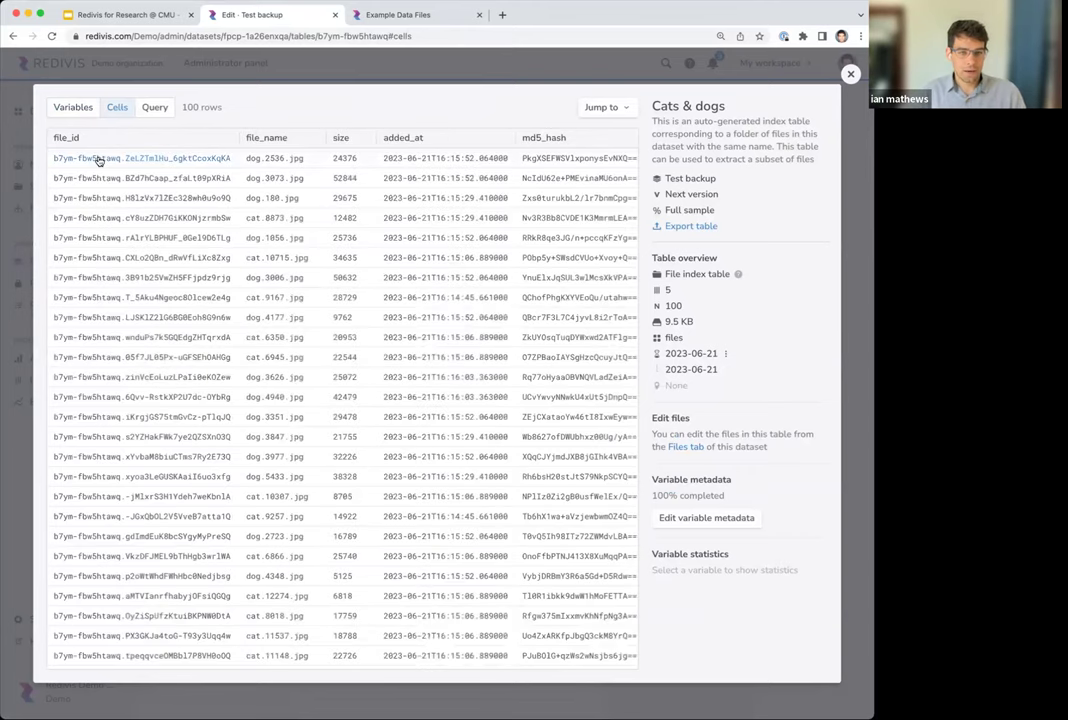
mouse_move(99, 161)
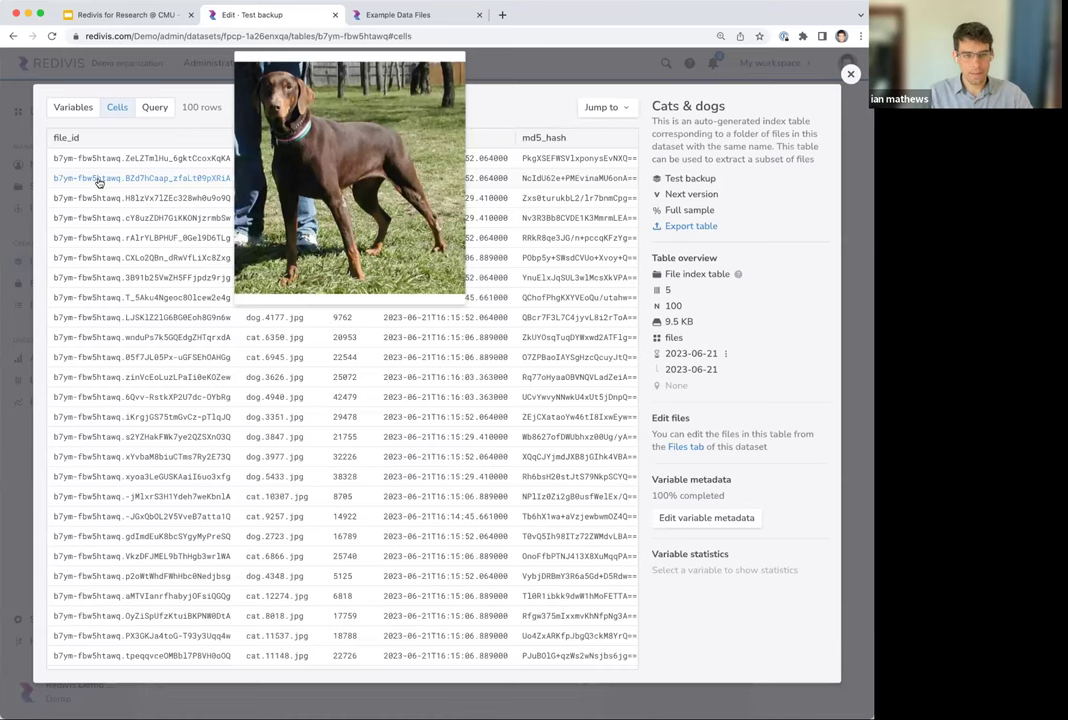
Step: Switch to the Google Slides presentation and advance to the Access management slide
left_click(102, 13)
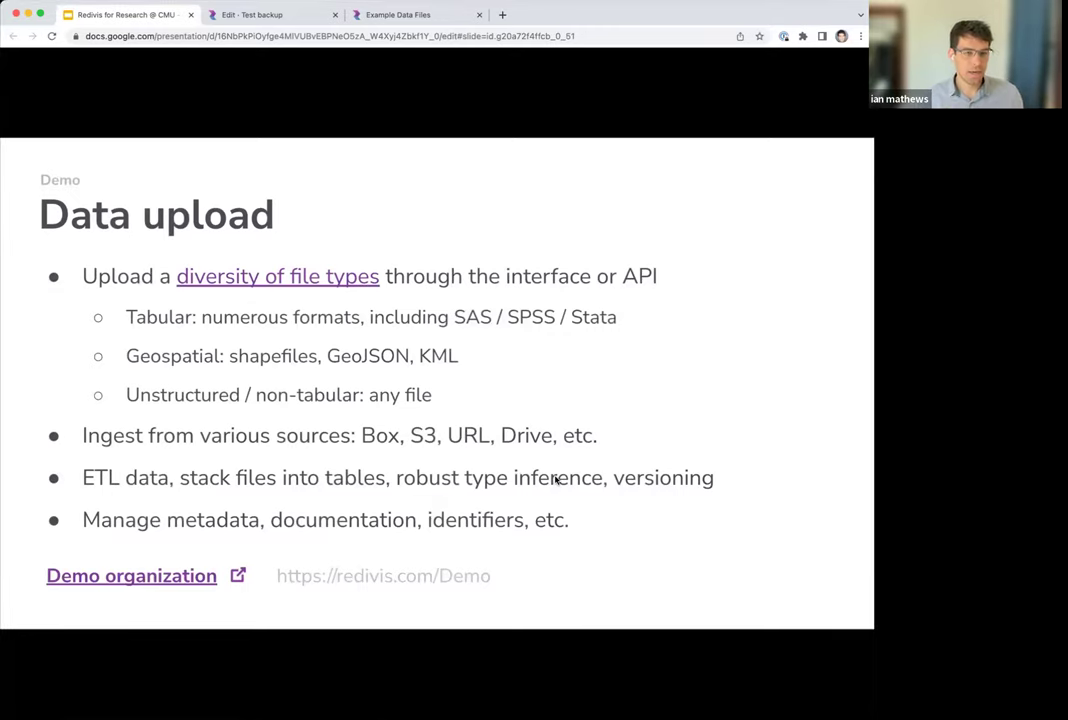
key("Right")
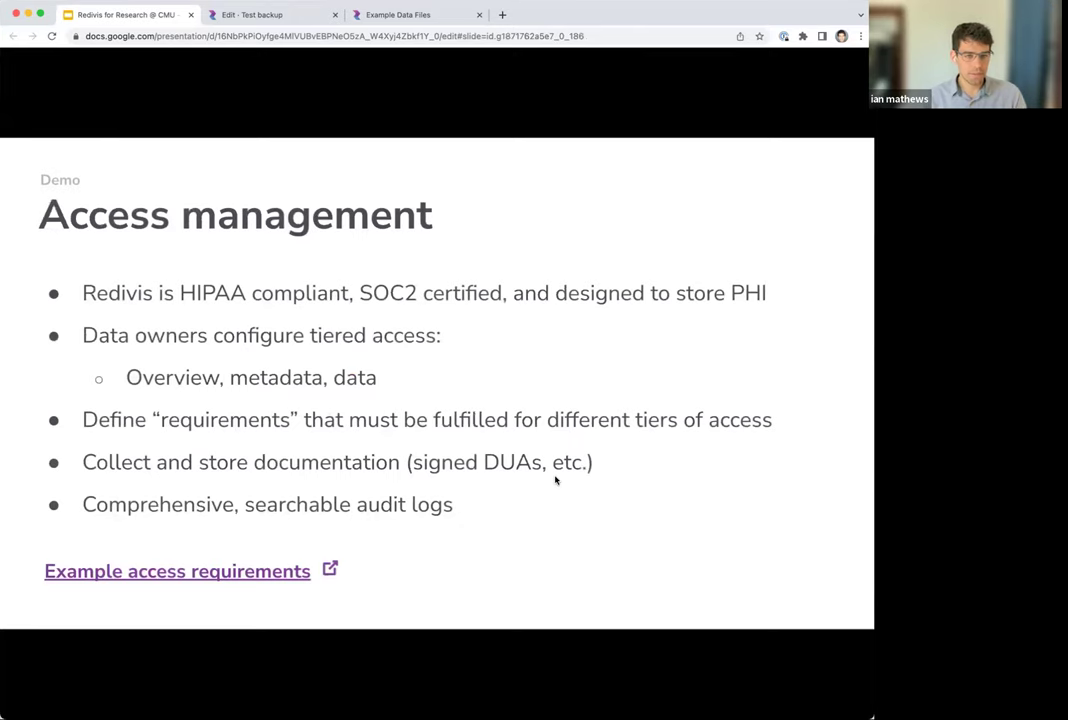
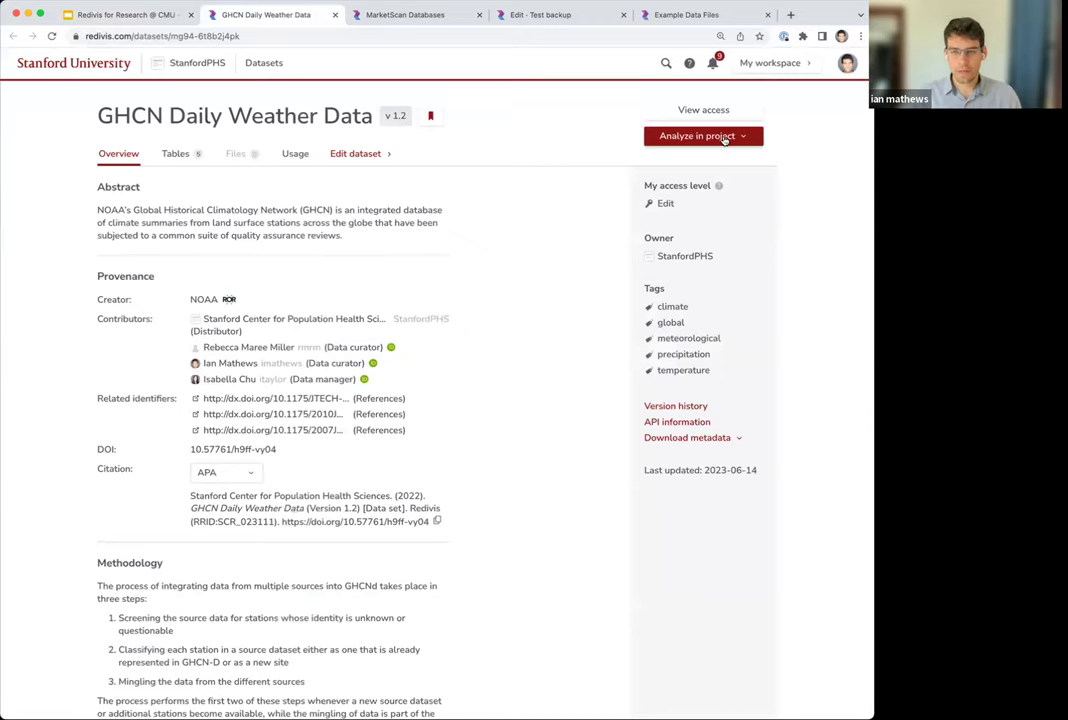
Step: Create a new project named CMU Demo for analyzing the GHCN Daily Weather Data dataset
left_click(718, 136)
left_click(653, 259)
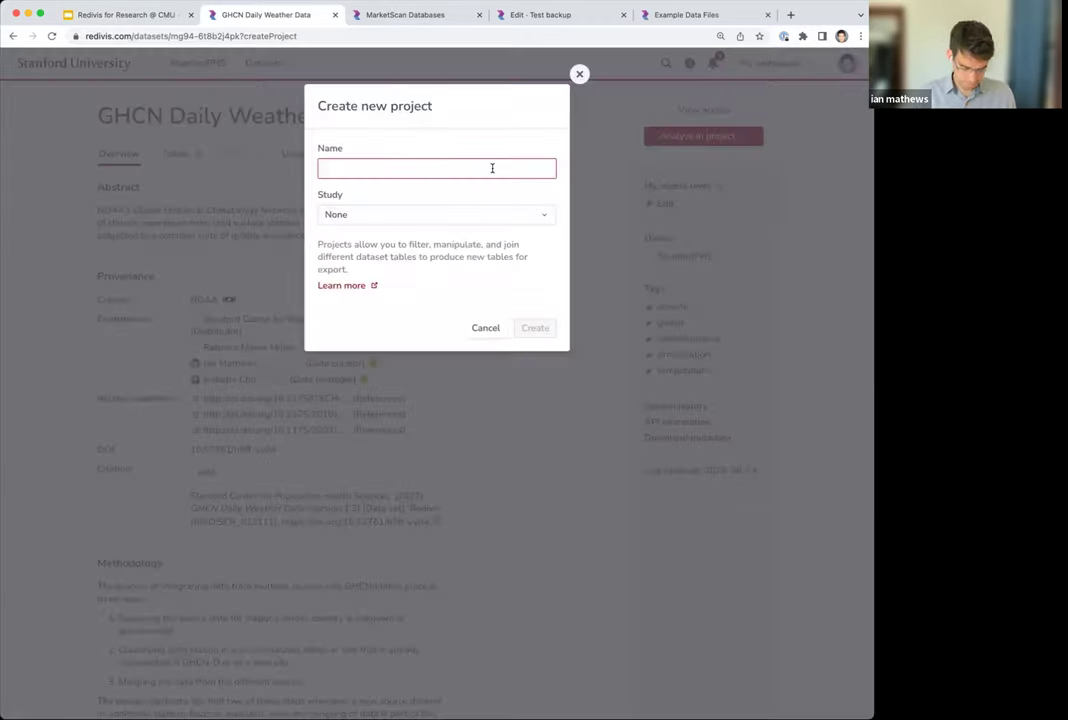
type("CMYU")
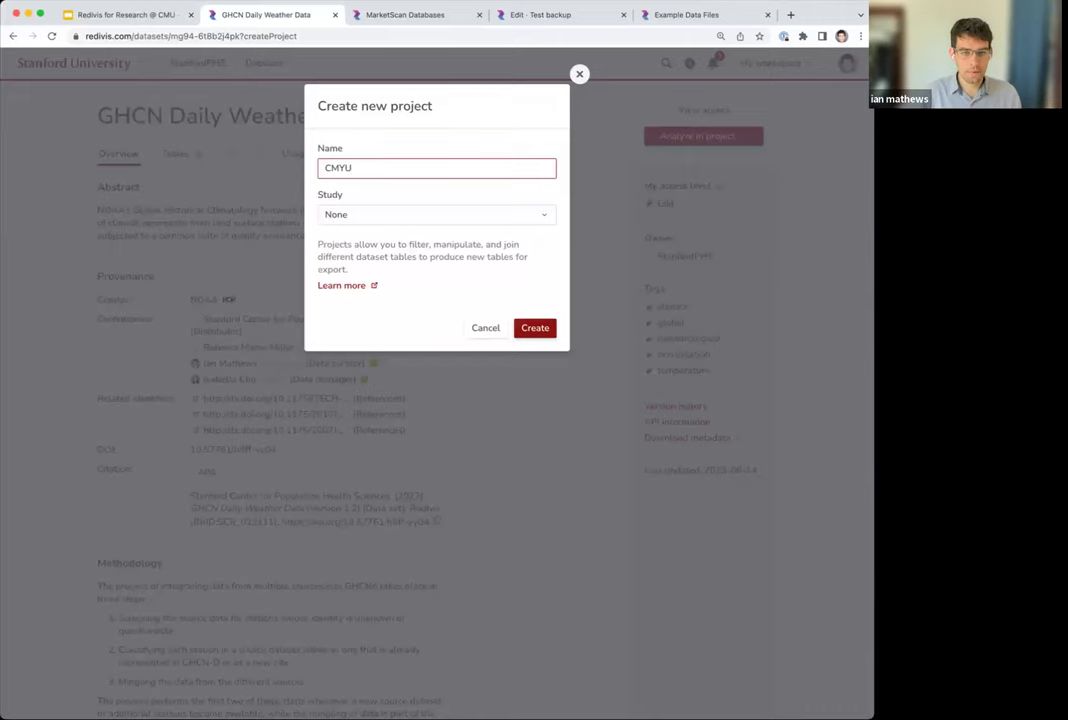
type("U Demo")
left_click(537, 328)
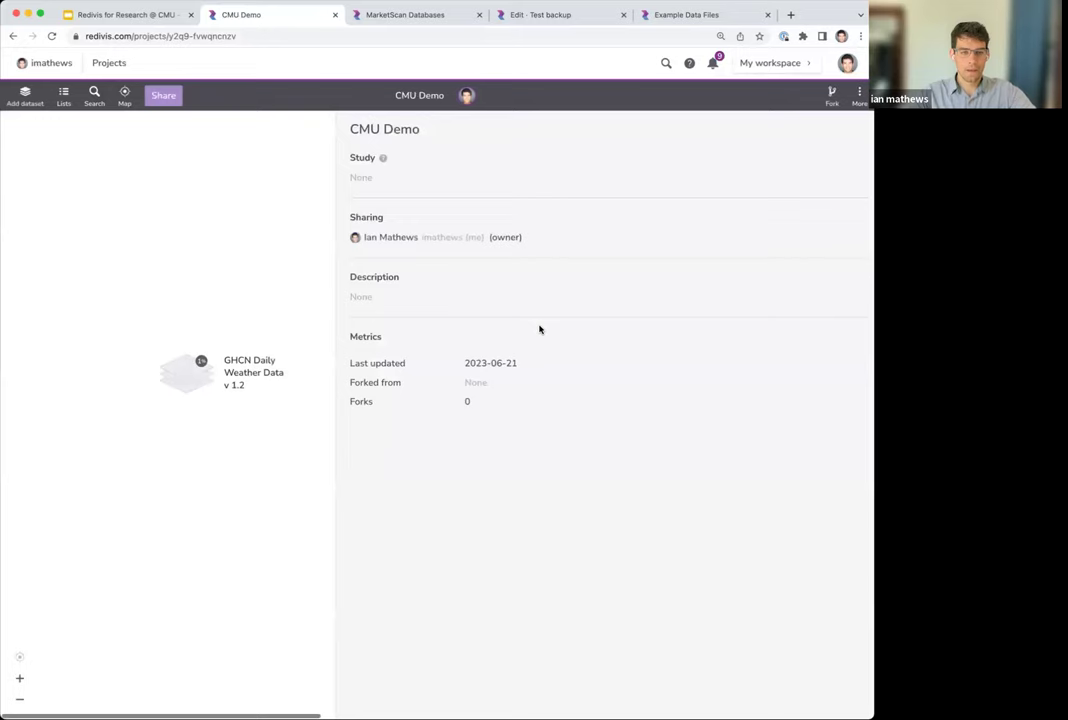
Step: Switch the project's GHCN Daily Weather Data dataset from the 1% sample to the full dataset
left_click(246, 377)
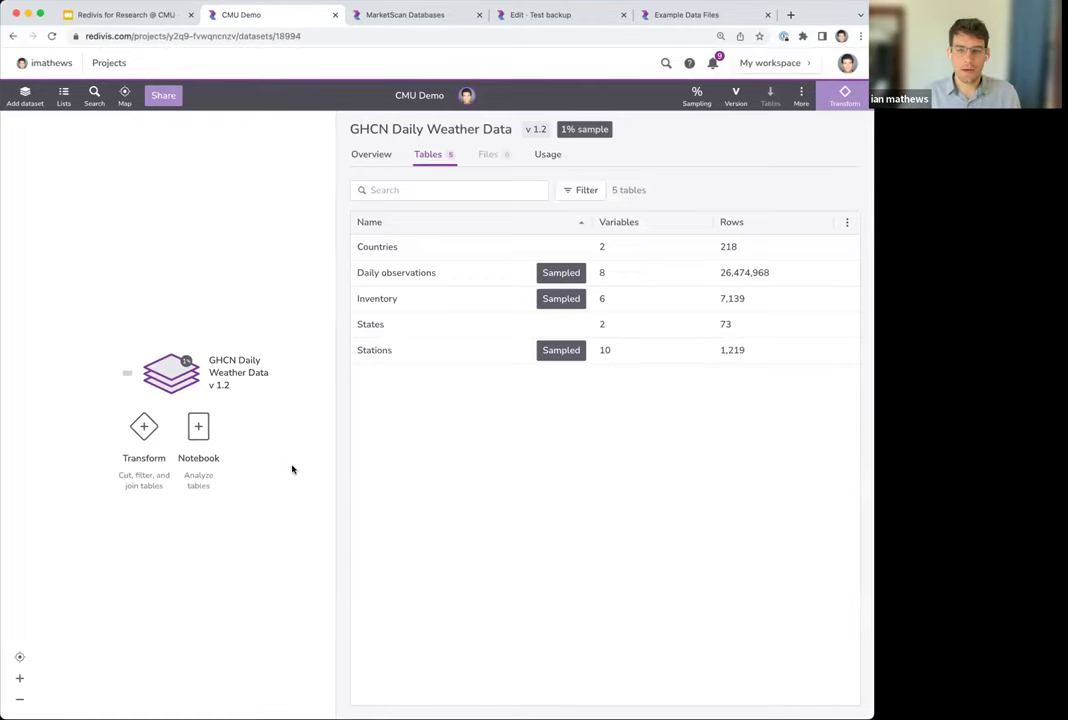
left_click(697, 96)
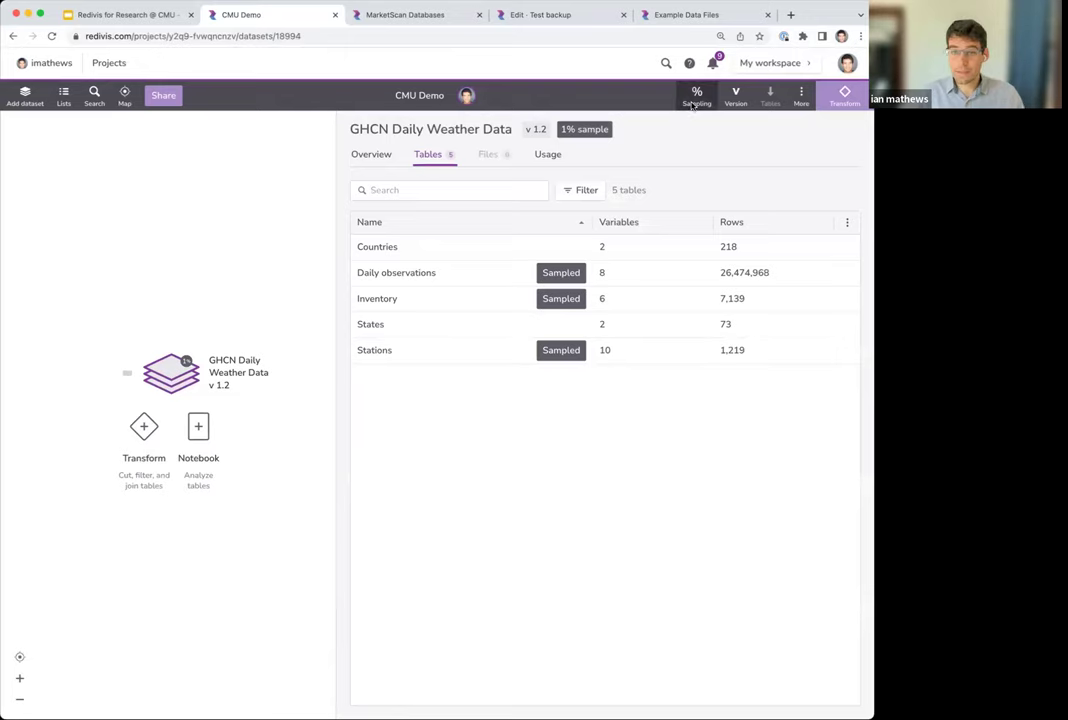
left_click(659, 126)
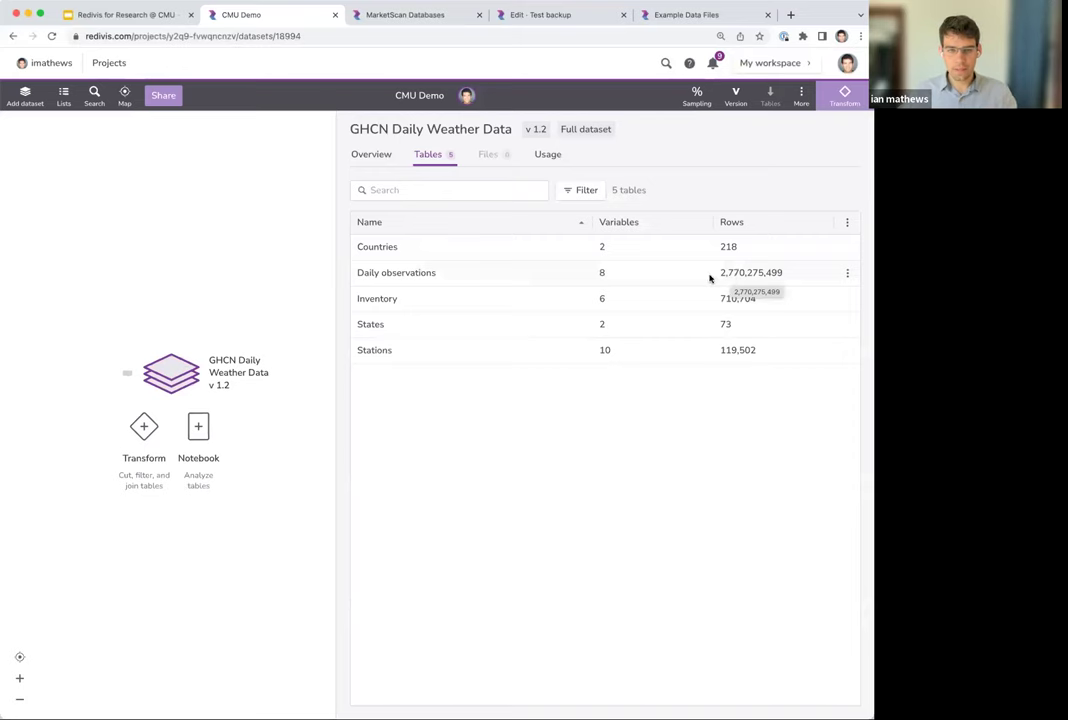
Step: Open the Daily observations table and examine the statistics and frequency table of the element variable
left_click(474, 272)
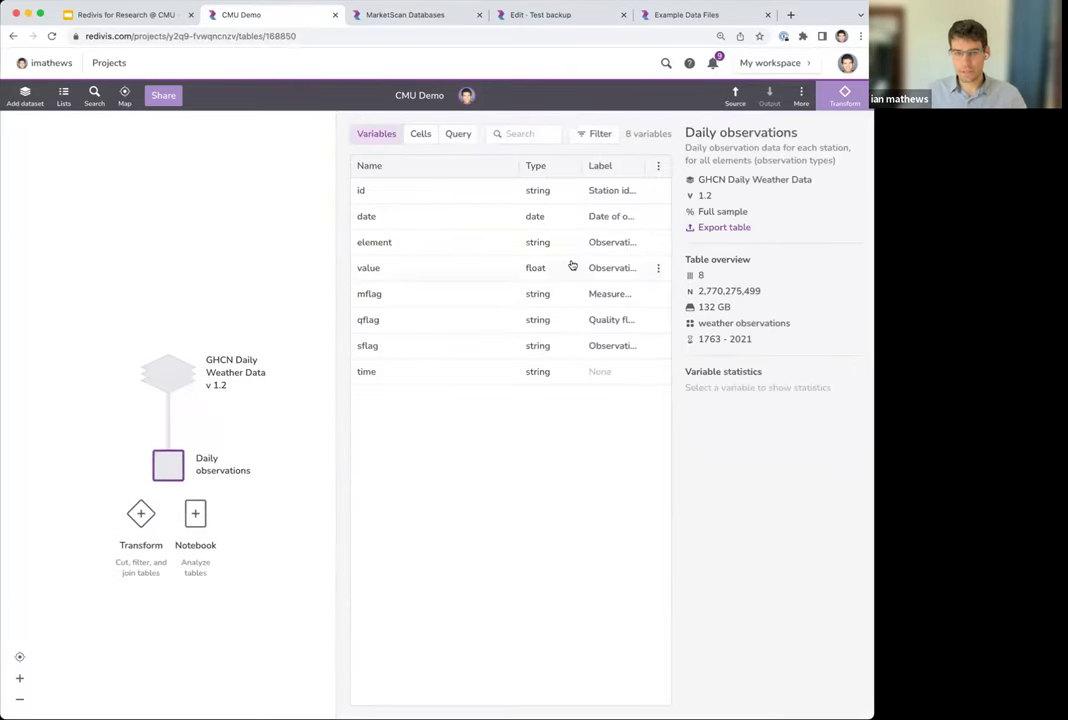
left_click(490, 244)
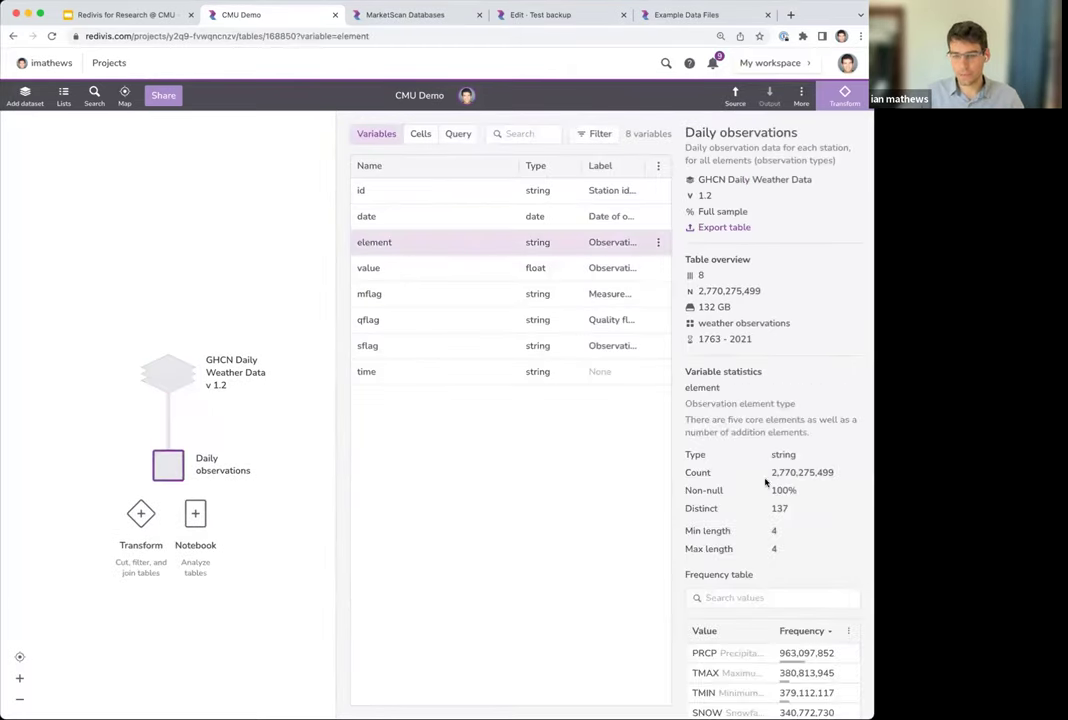
scroll(770, 485, "down", 2)
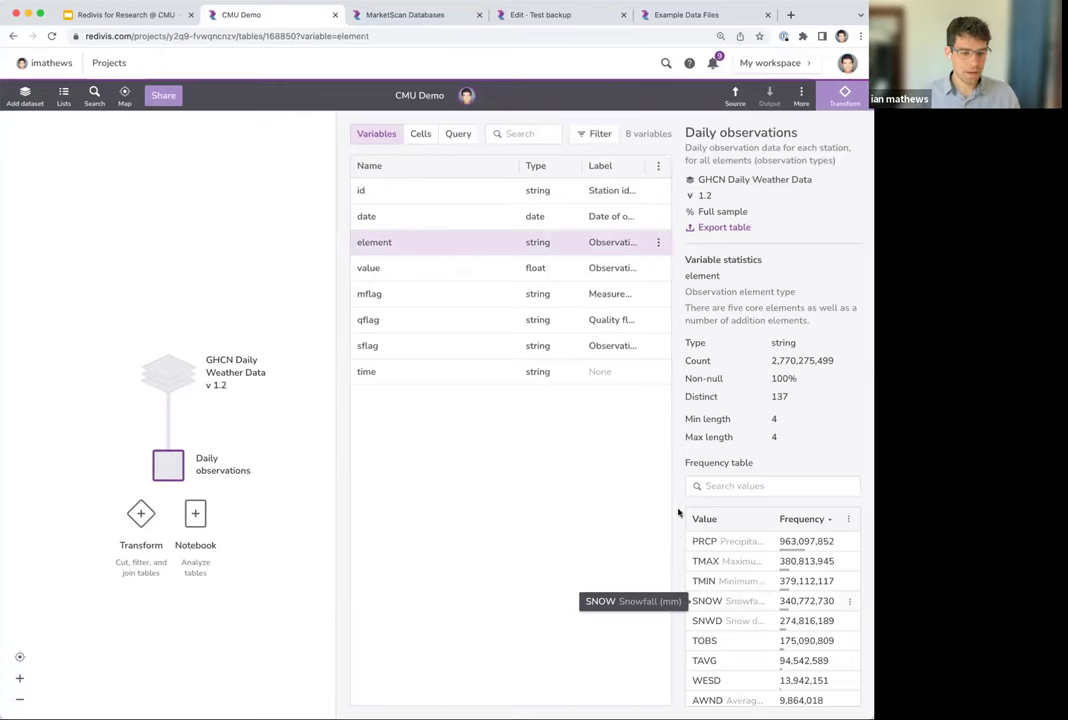
Step: Create a transform on Daily observations with a row filter keeping rows where element = PRCP
left_click(141, 513)
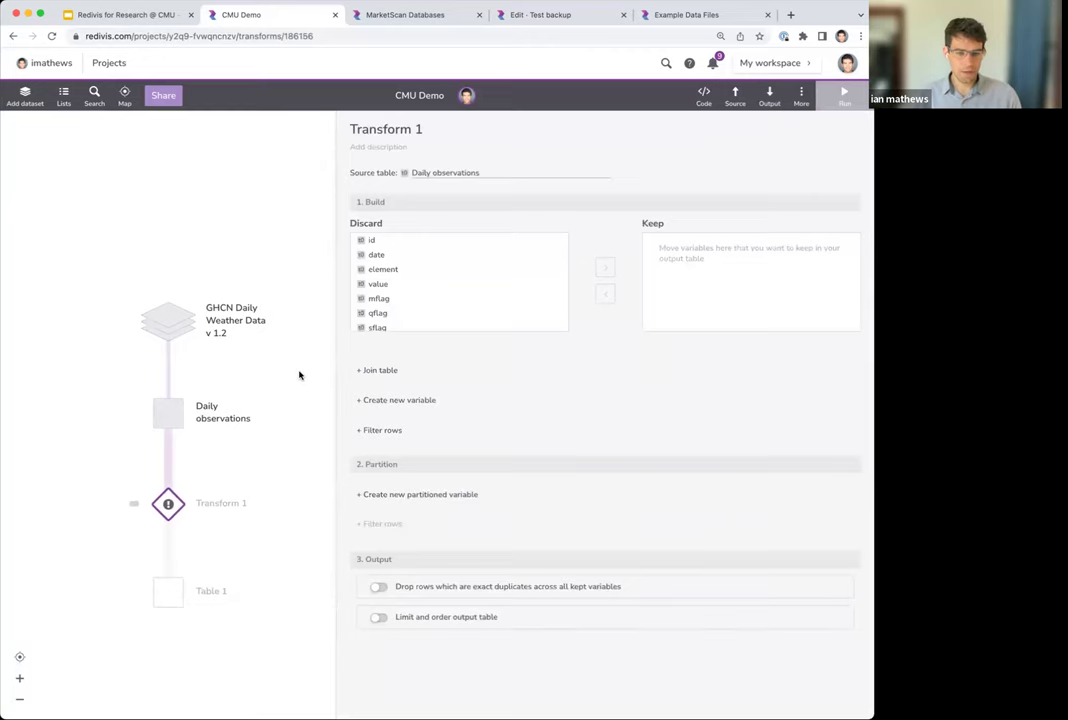
left_click(395, 430)
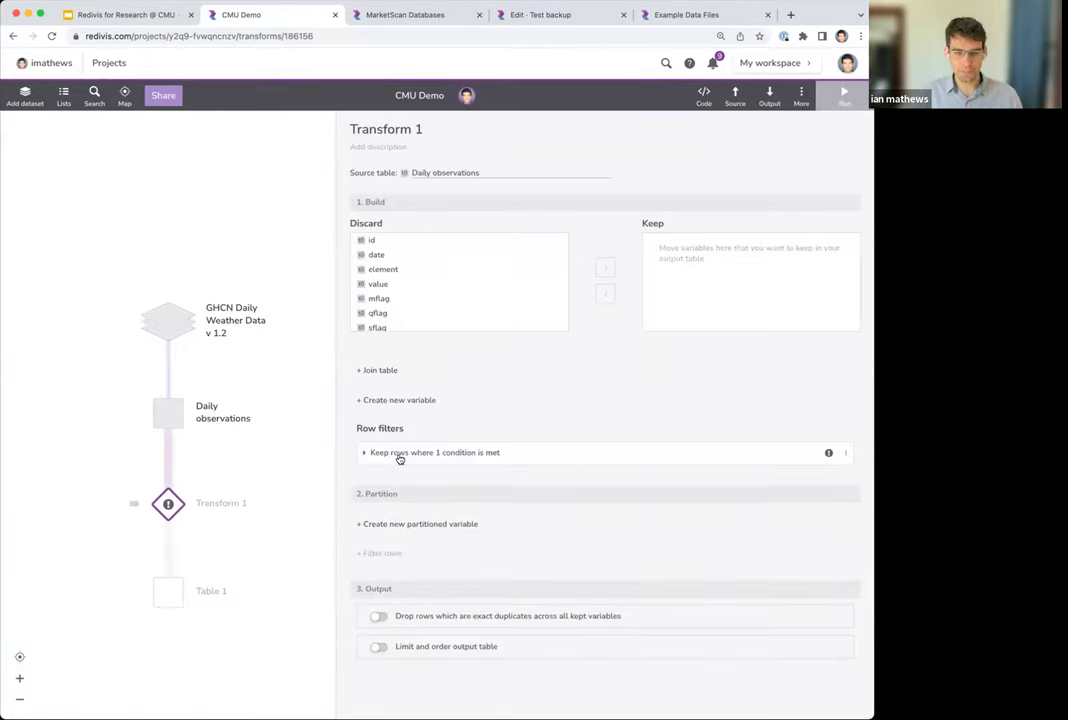
left_click(398, 456)
left_click(410, 472)
left_click(400, 531)
left_click(558, 474)
type("PRCP")
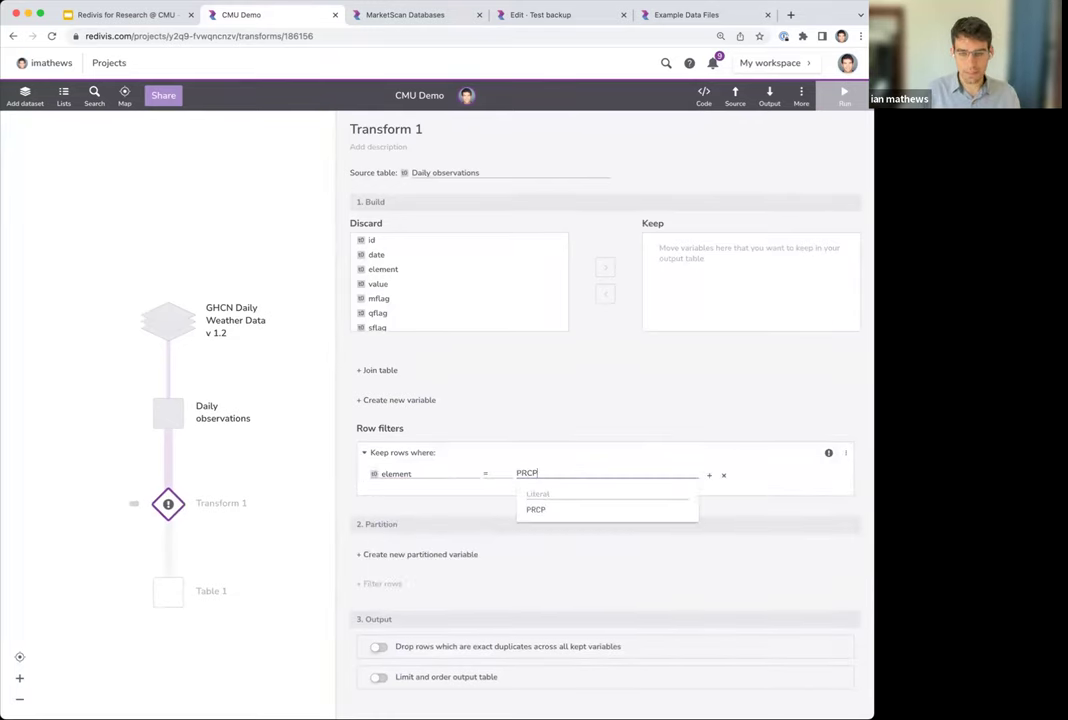
left_click(572, 510)
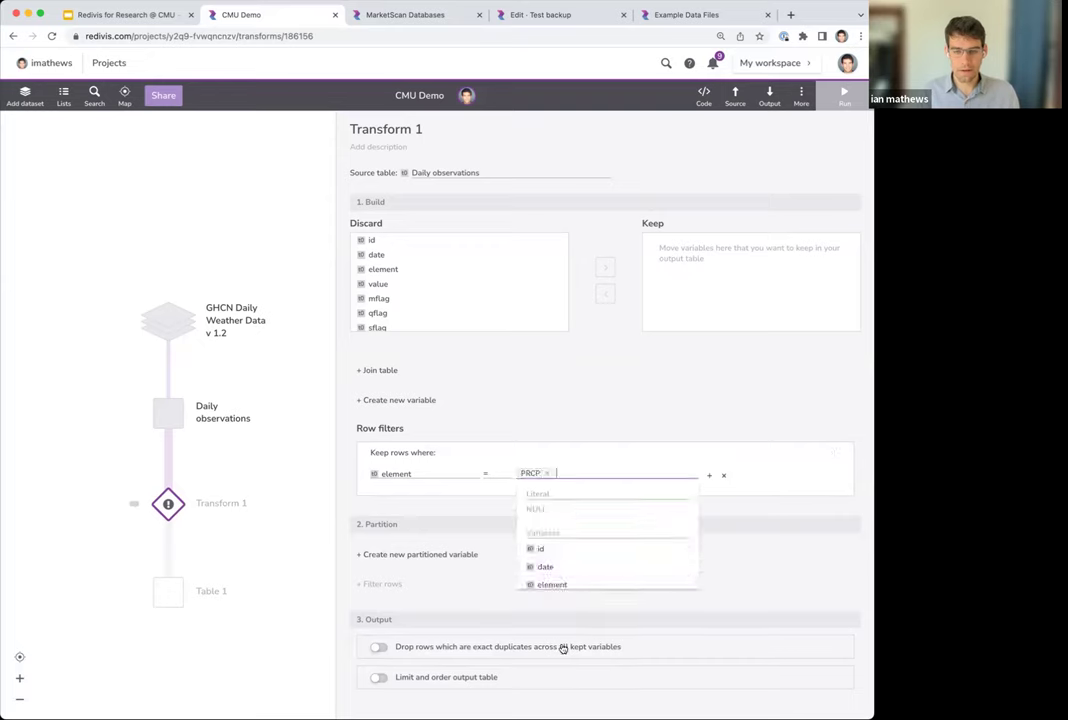
left_click(622, 403)
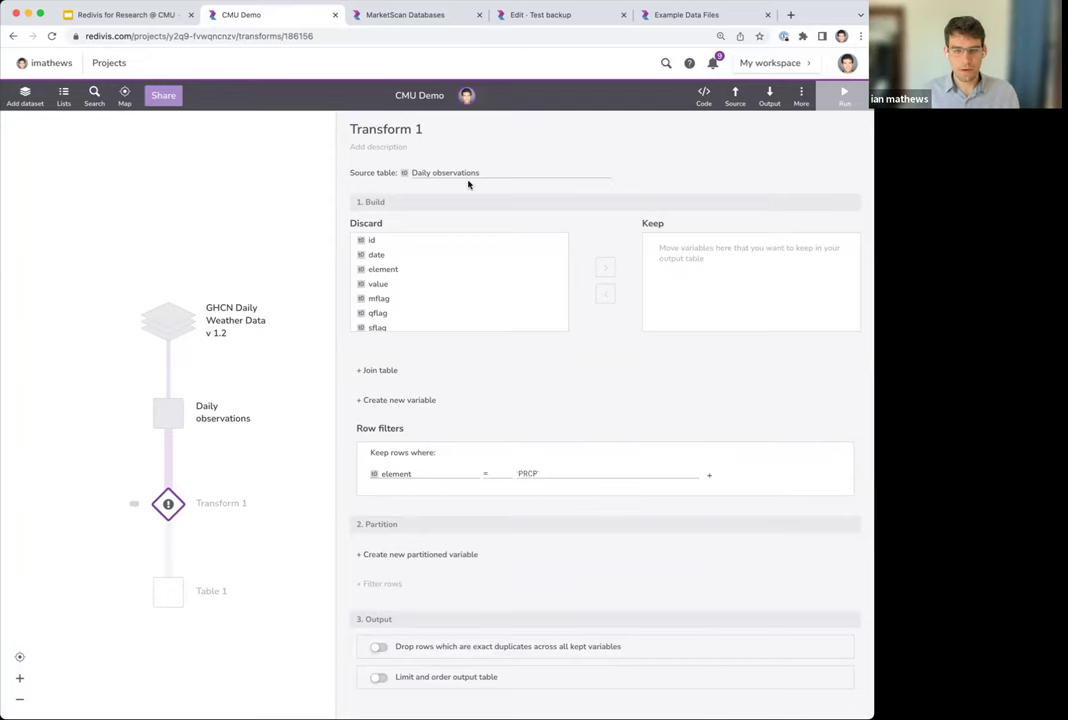
Step: Keep the id, date and value variables in the transform's output and run the transform
left_click(389, 240)
left_click(370, 257, "shift")
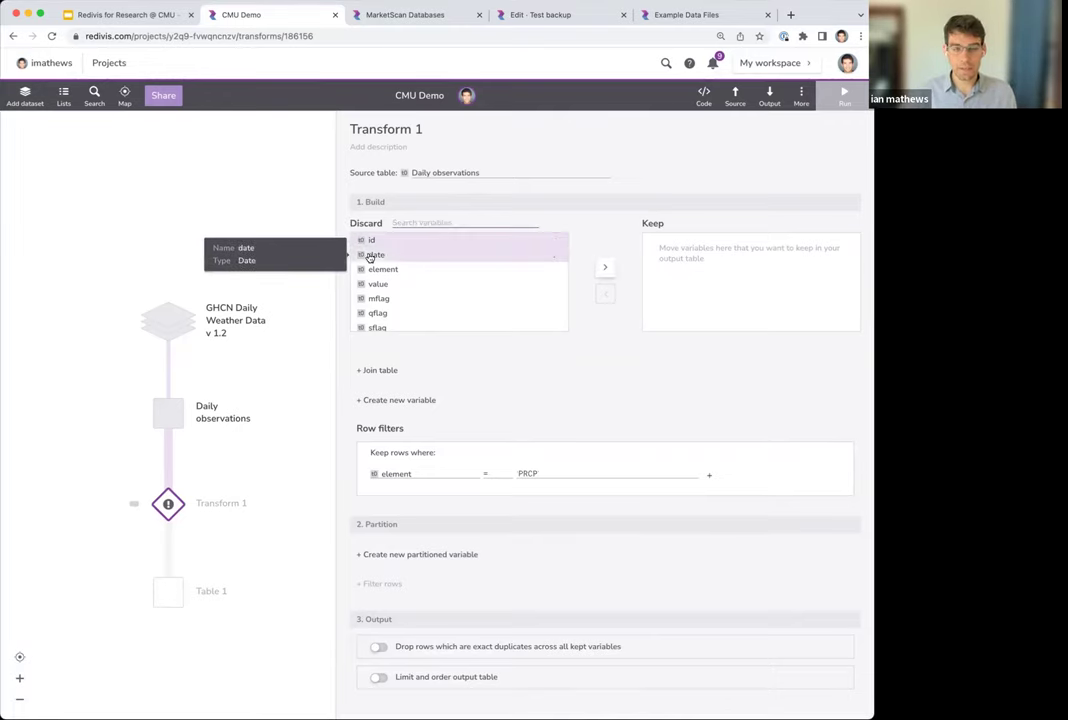
left_click(382, 287, "super")
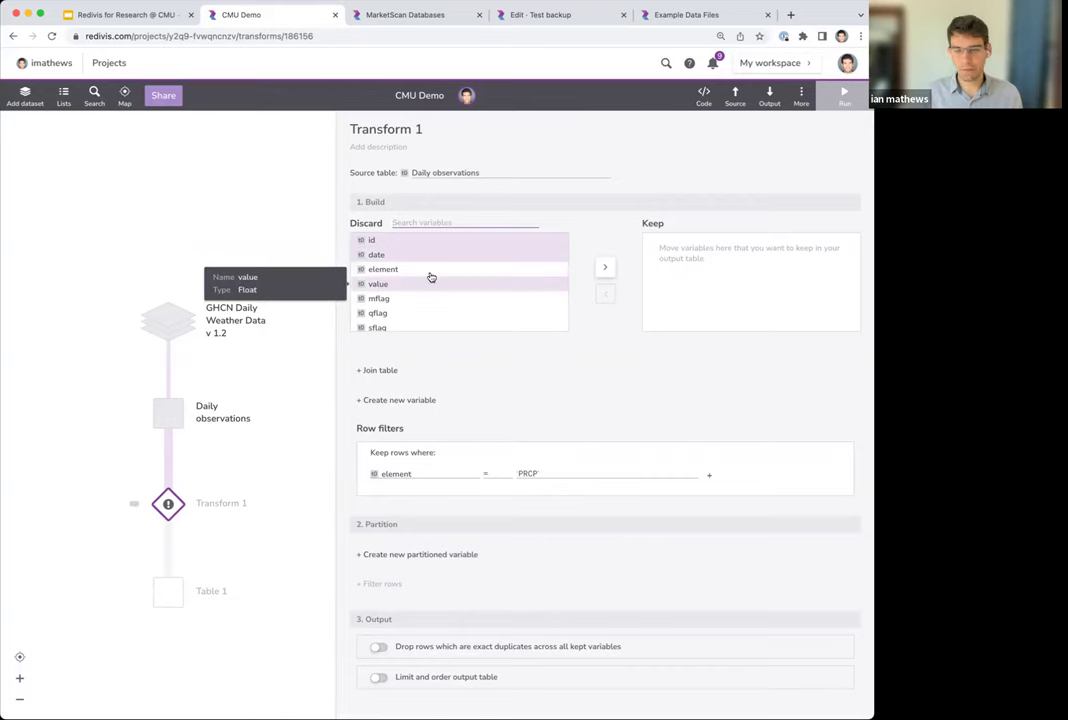
left_click(604, 270)
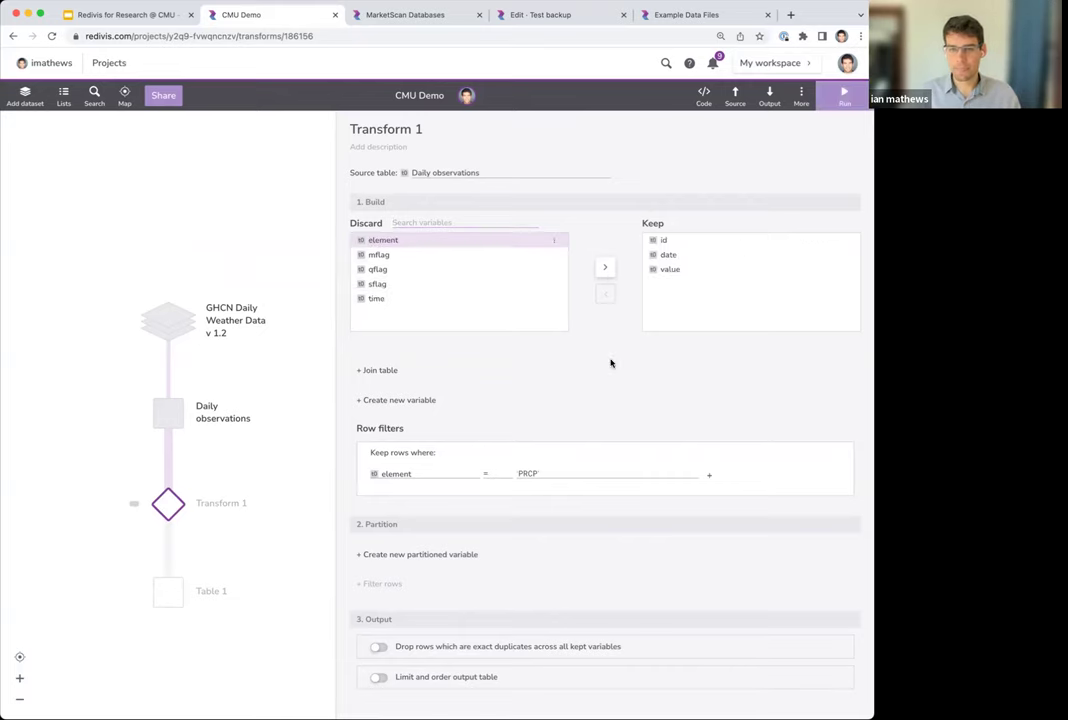
left_click(833, 103)
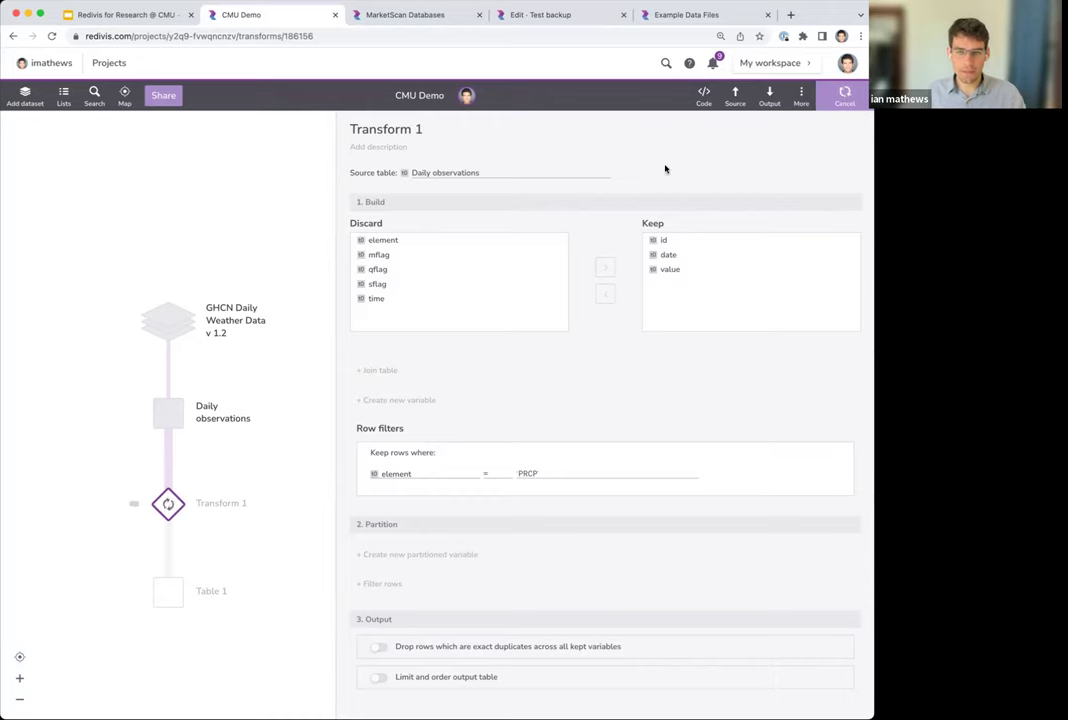
Step: Review the transform's generated SQL code, and view the cells of its output table, Table 1
left_click(704, 95)
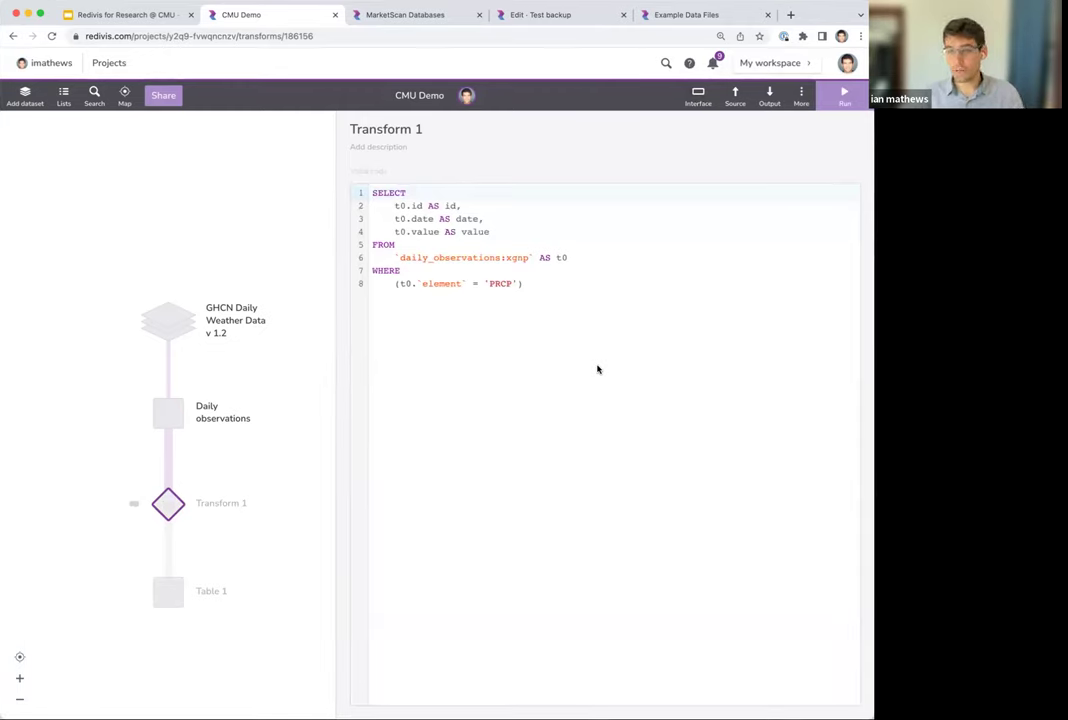
left_click(467, 232)
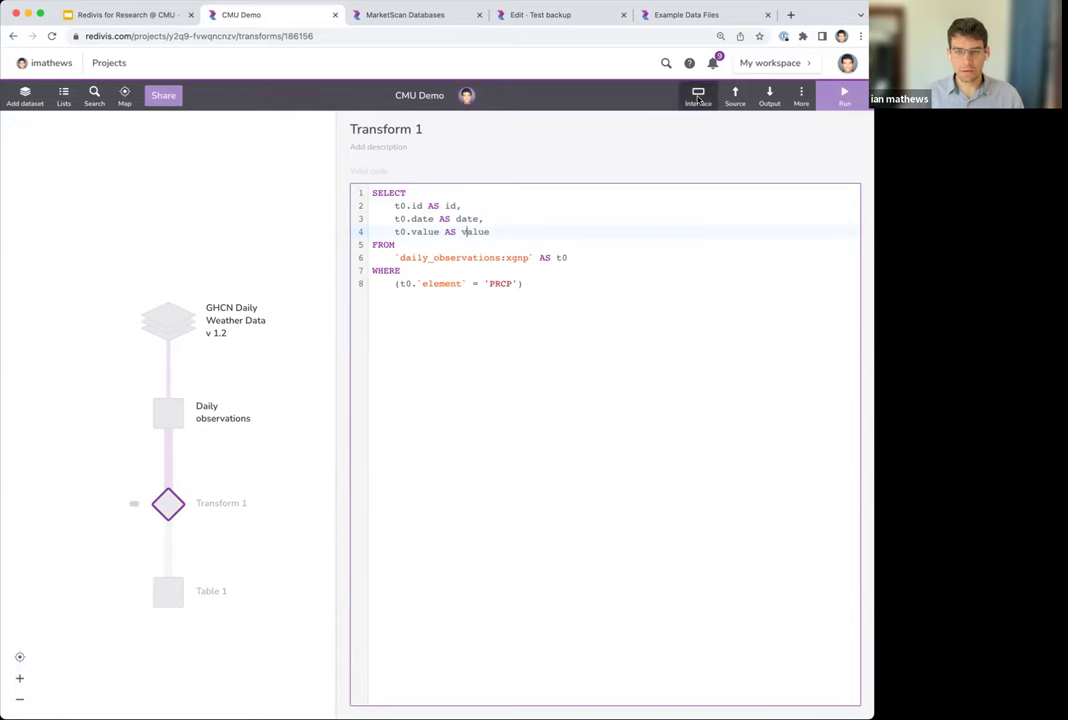
left_click(170, 588)
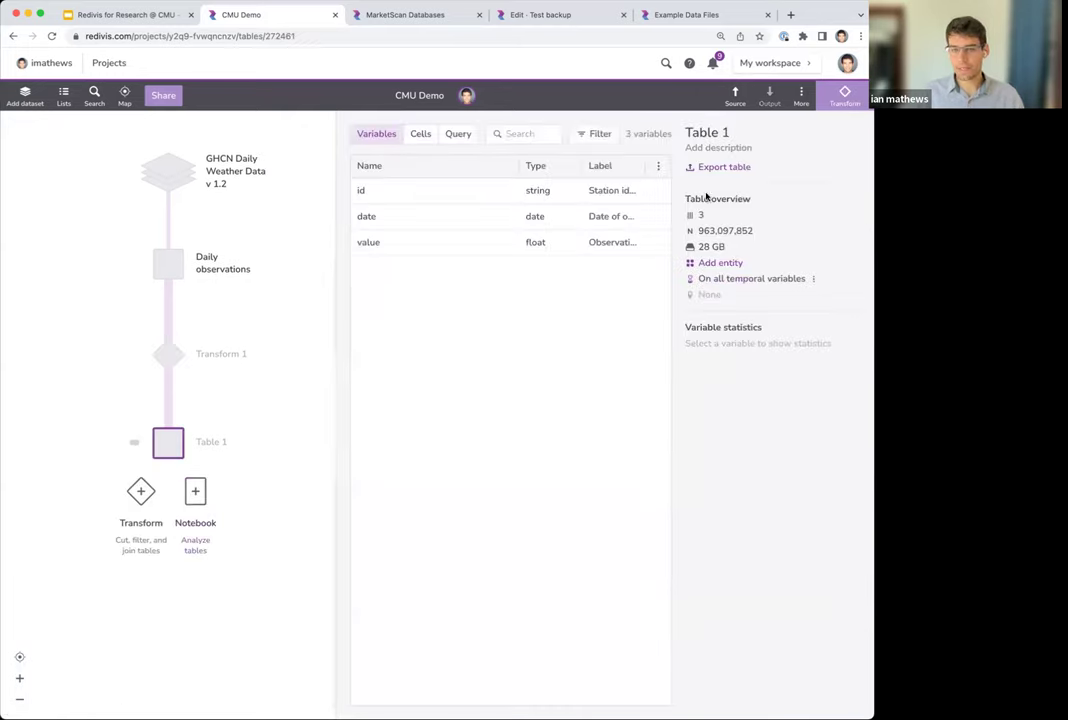
left_click(421, 134)
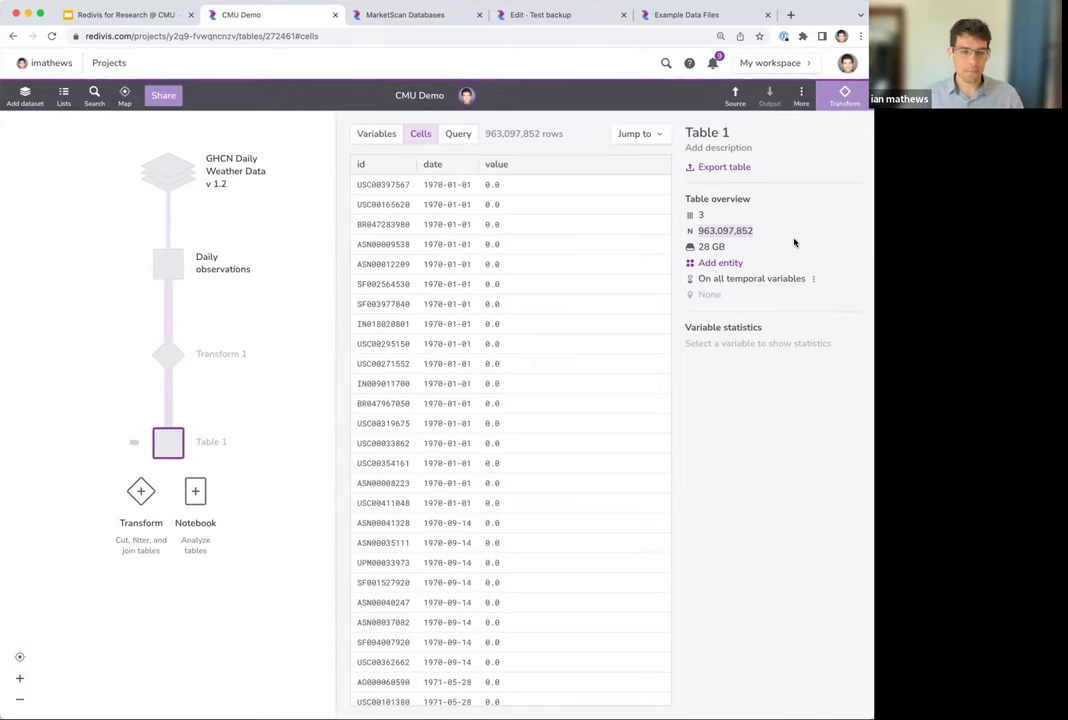
Step: Create a transform on Table 1 and add a new variable named year using the Date extract method
left_click(141, 492)
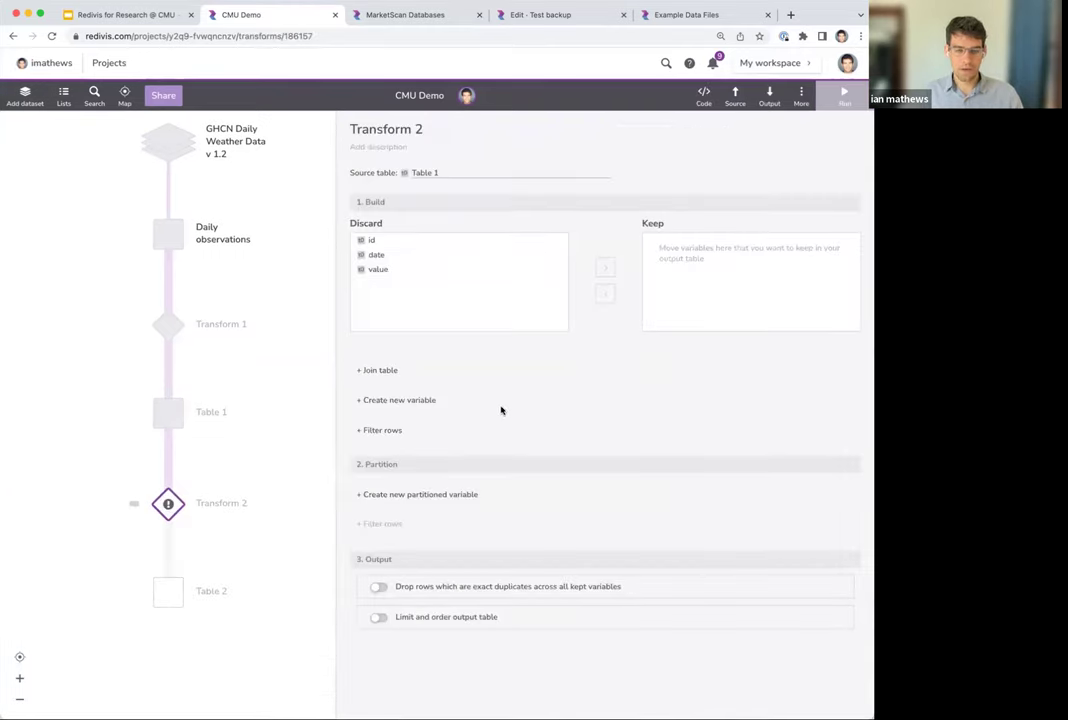
left_click(393, 400)
double_click(411, 421)
type("year")
left_click(612, 423)
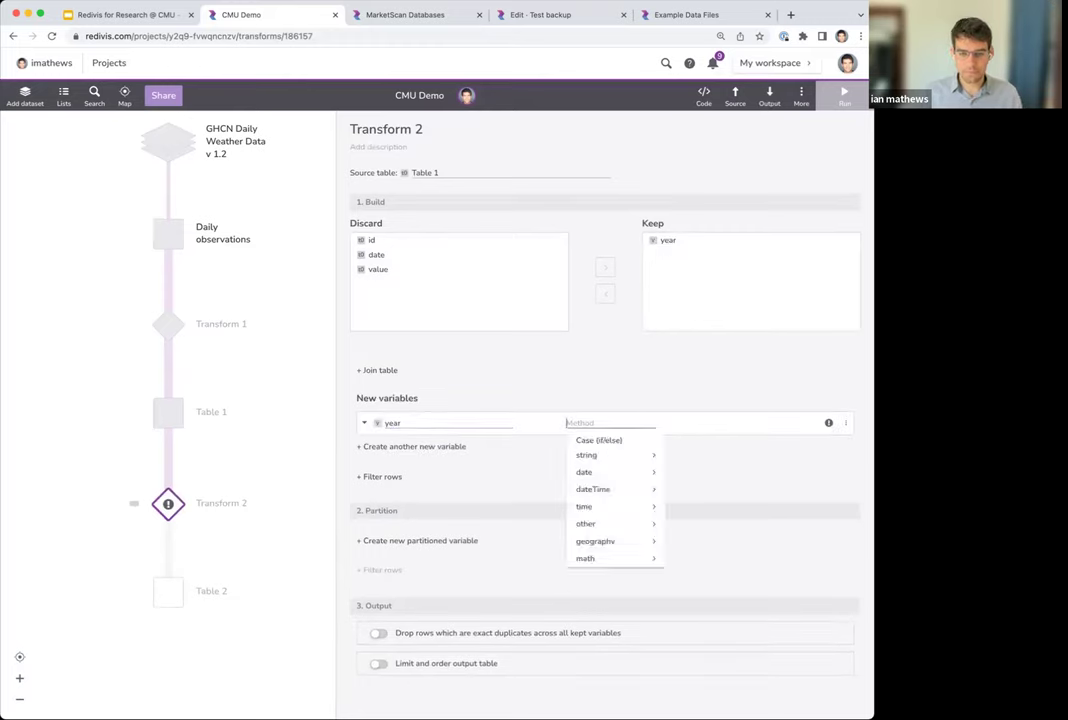
type("extra")
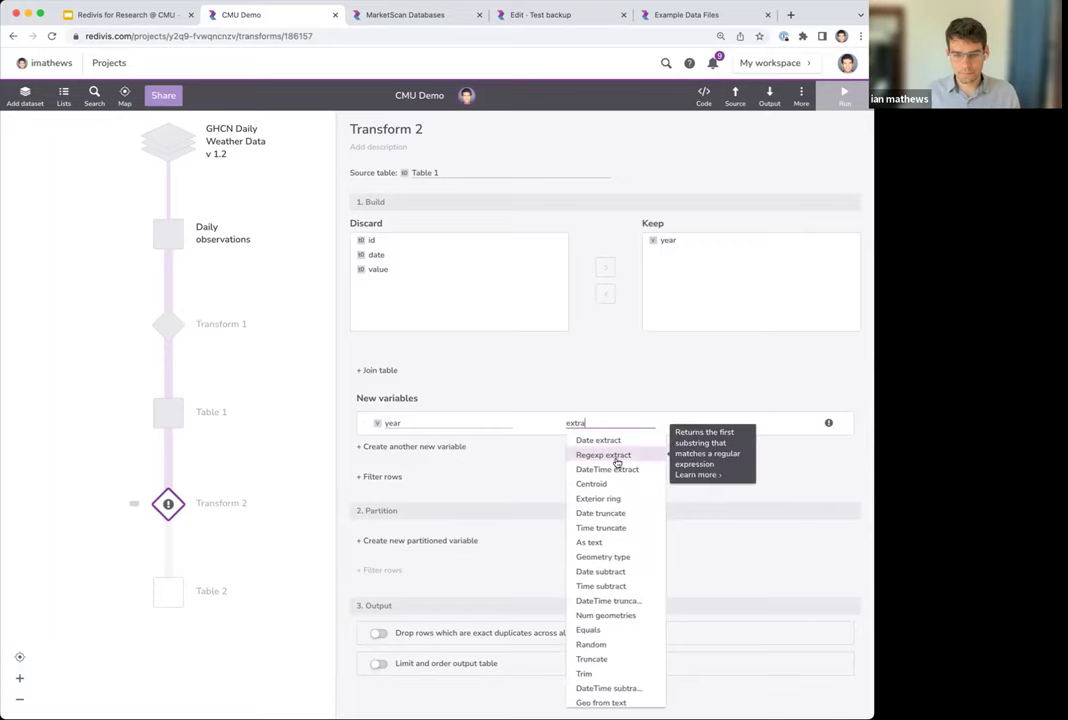
key("BackSpace")
key("BackSpace")
key("BackSpace")
key("BackSpace")
key("BackSpace")
type("date ext")
left_click(615, 439)
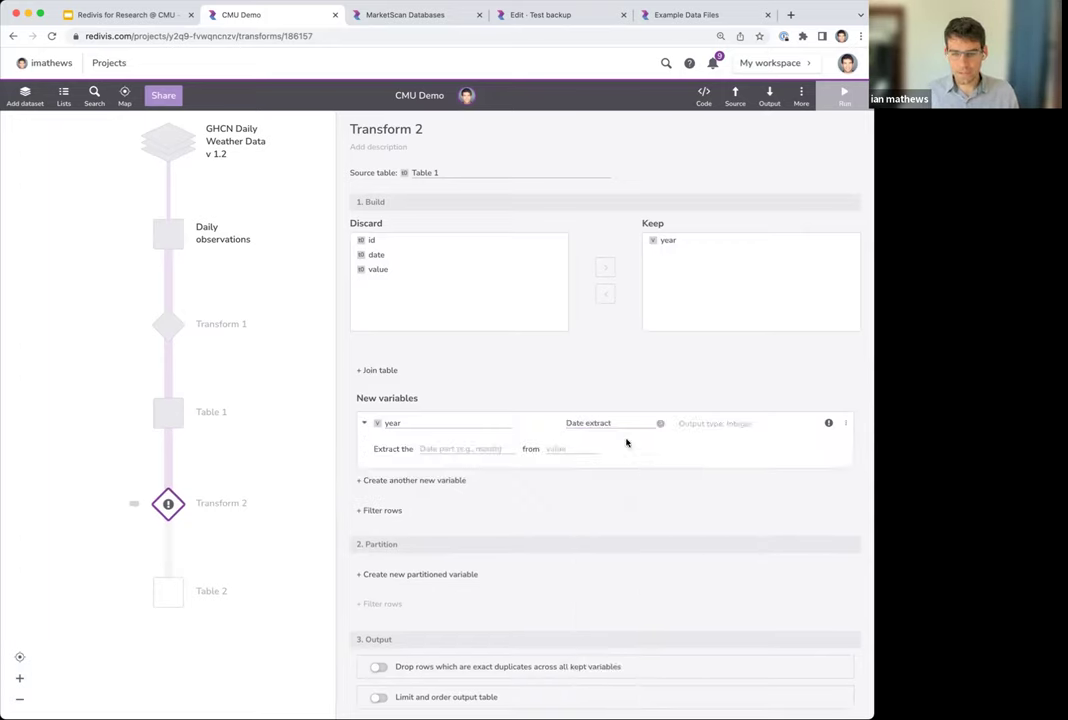
Step: Define the year variable to extract the Year from the date variable
left_click(477, 447)
scroll(484, 517, "down", 1)
left_click(441, 546)
left_click(528, 449)
left_click(557, 544)
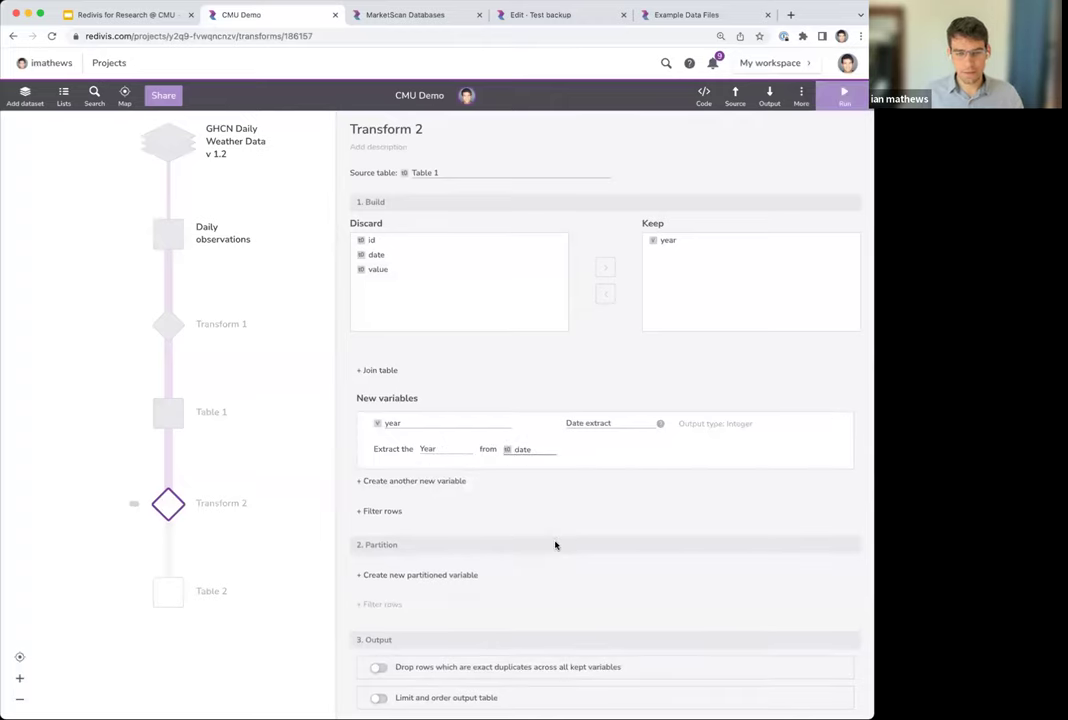
Step: Add a new partitioned variable named annual_precip that uses the Sum aggregate method
scroll(553, 546, "down", 1)
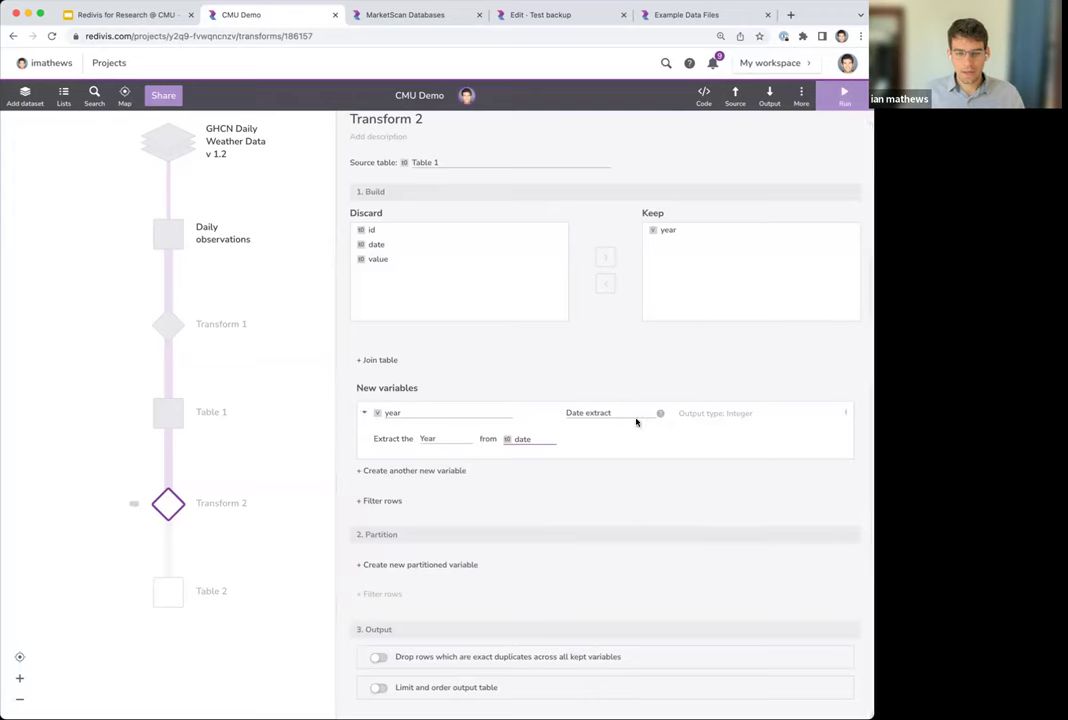
left_click(384, 565)
scroll(537, 520, "down", 1)
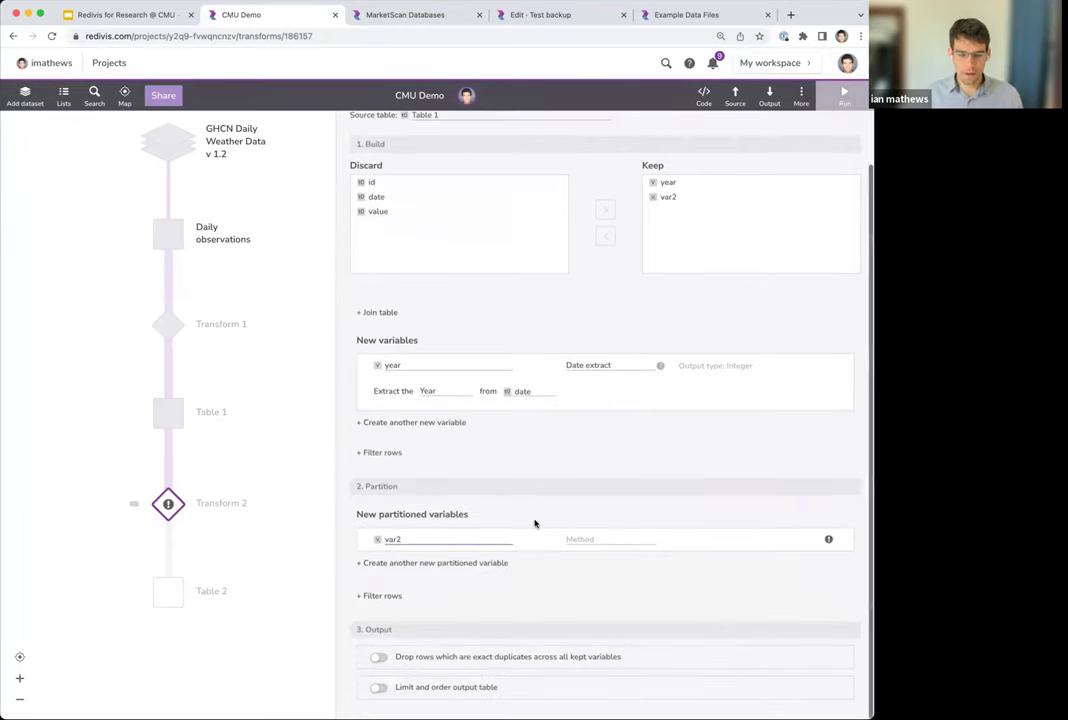
type("annual_precip")
left_click(618, 540)
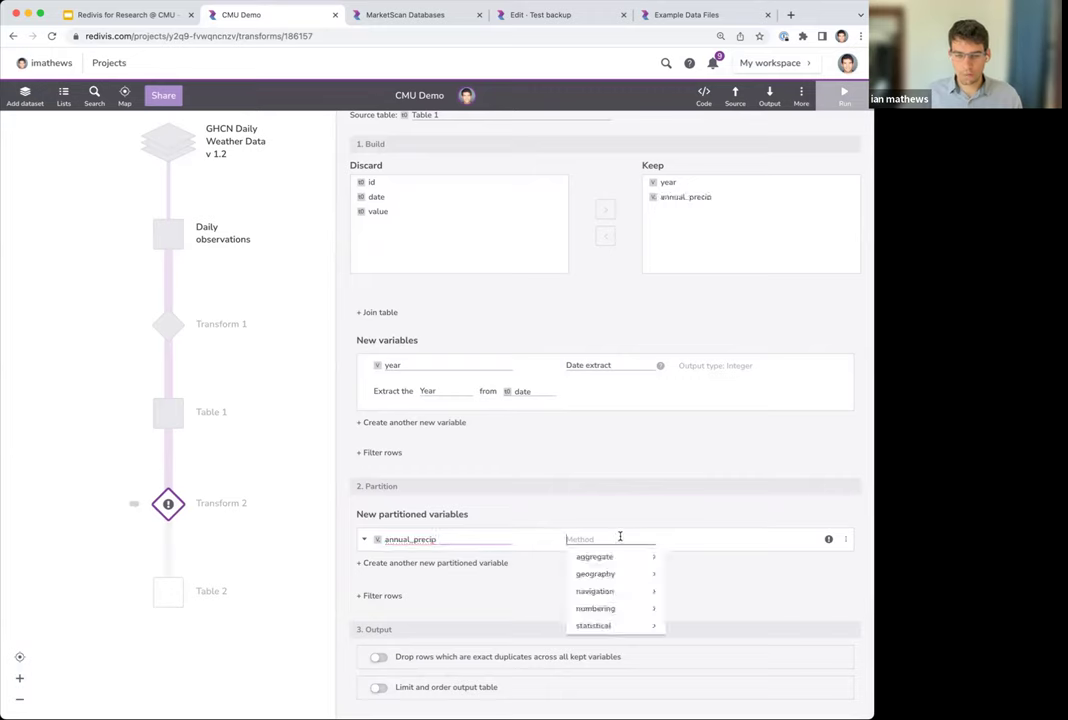
mouse_move(613, 558)
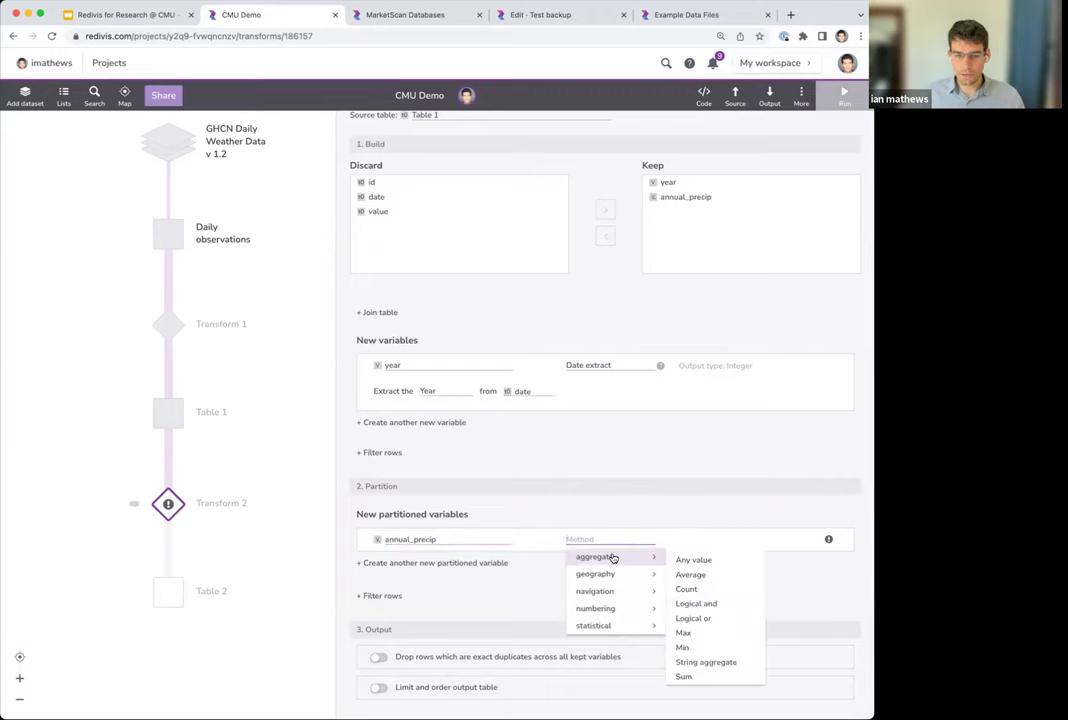
left_click(705, 677)
Step: Partition annual_precip on id and year, and sum the records of value within each partition
scroll(467, 530, "down", 1)
left_click(467, 530)
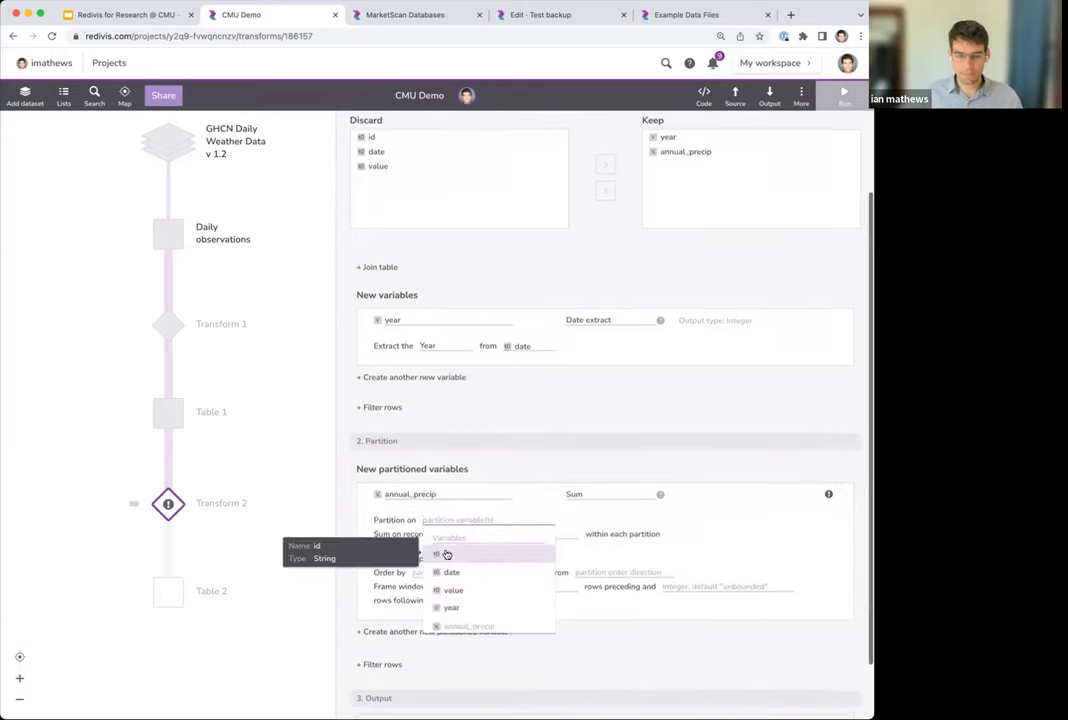
left_click(446, 553)
left_click(452, 598)
left_click(632, 529)
left_click(505, 523)
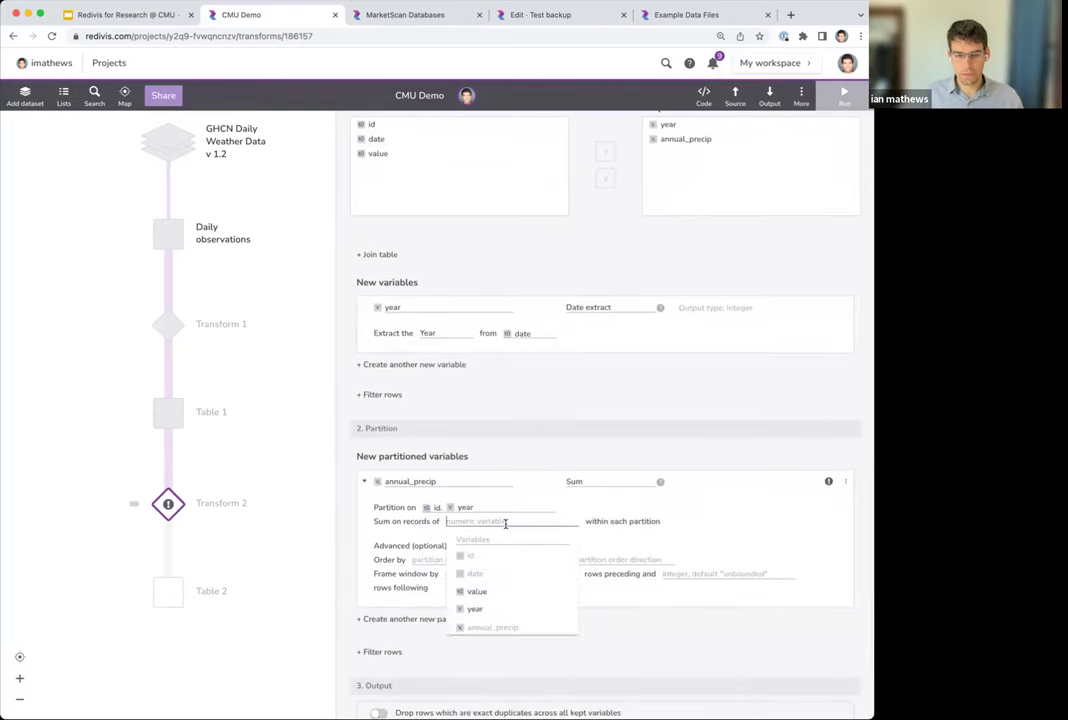
left_click(480, 587)
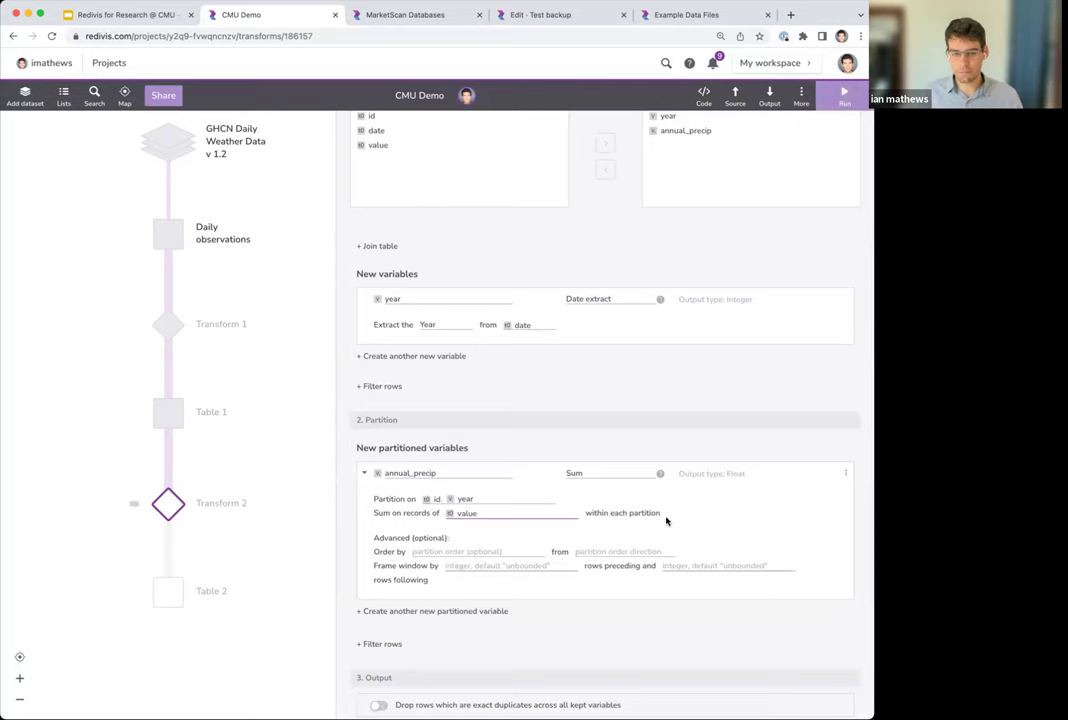
scroll(667, 519, "down", 1)
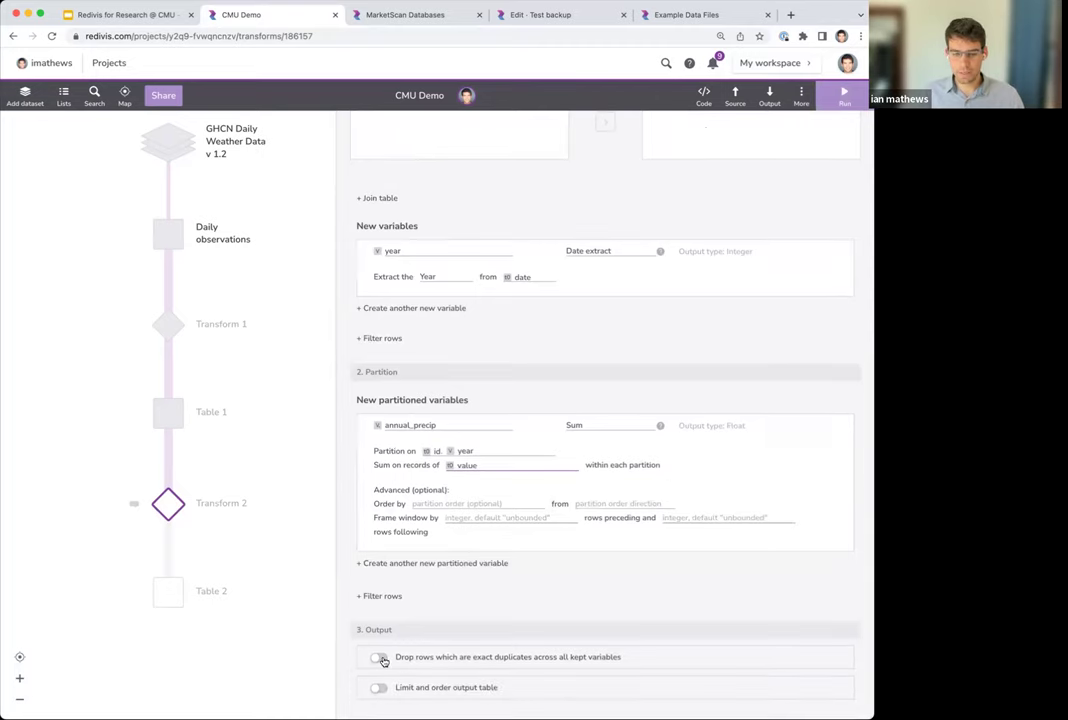
Step: Drop exact duplicate rows from the transform's output and keep the id variable alongside year and annual_precip
left_click(380, 659)
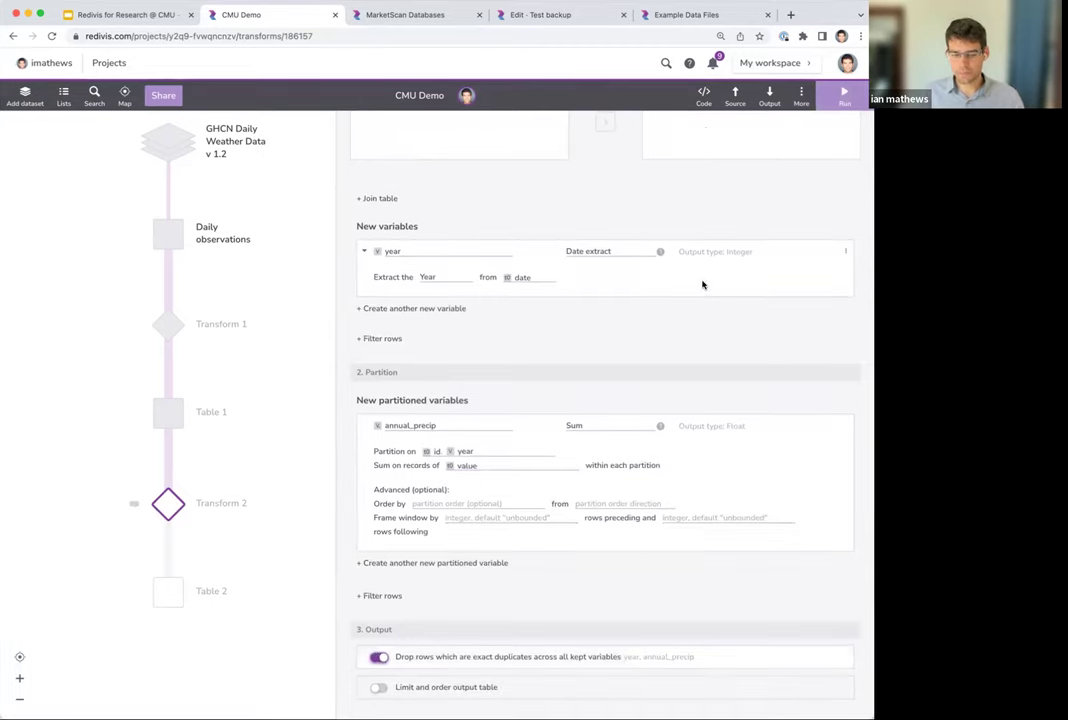
scroll(703, 289, "up", 2)
scroll(703, 289, "up", 1)
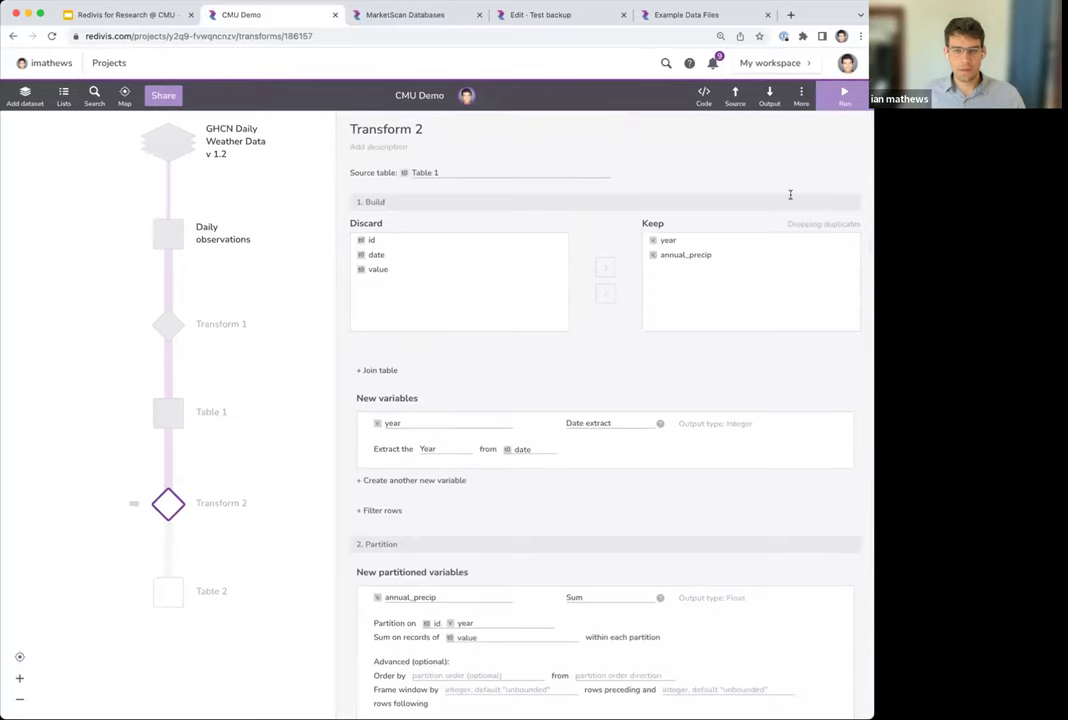
double_click(371, 240)
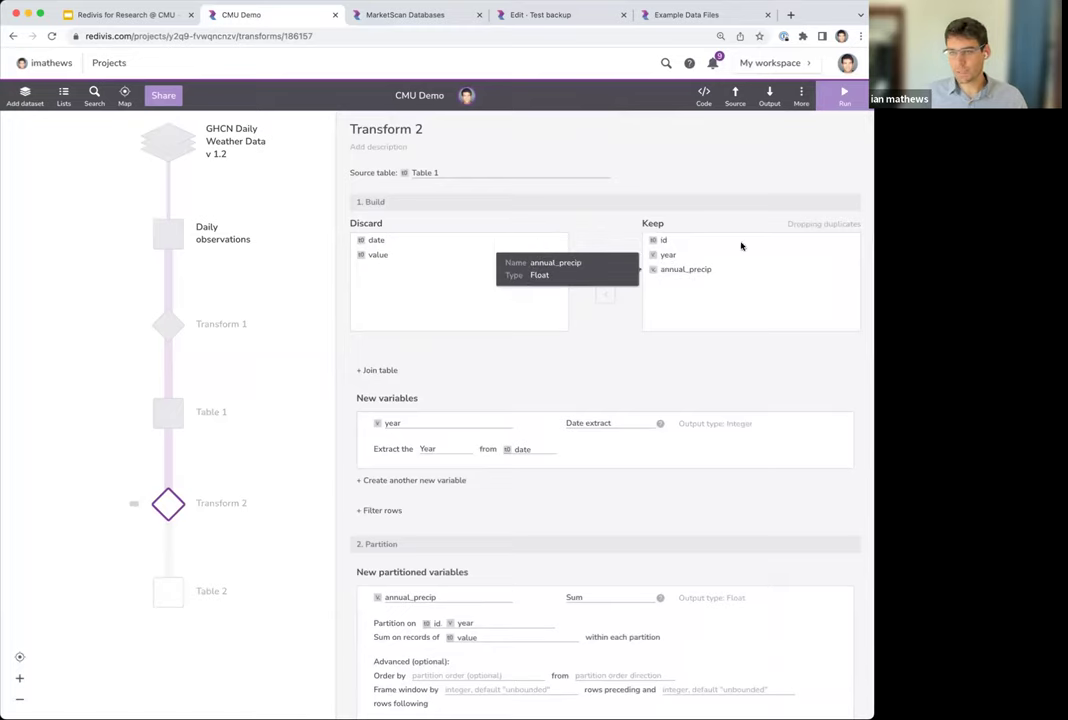
Step: Run the transform and rename it Annualize precipitation
left_click(845, 97)
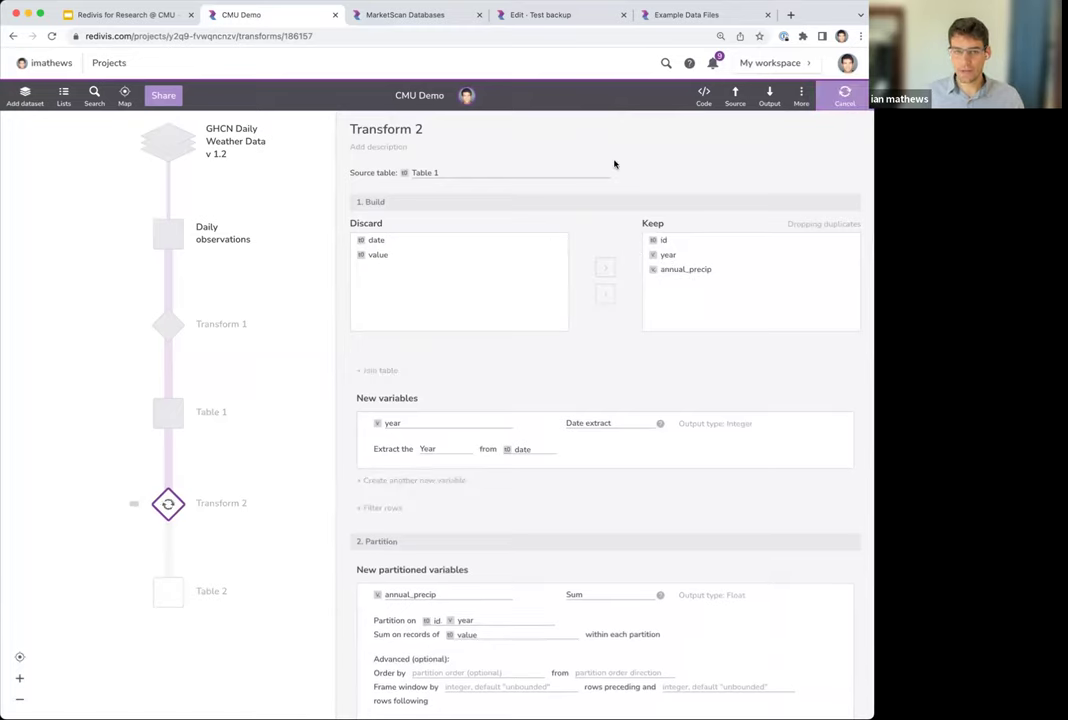
left_click(412, 130)
type("Annual")
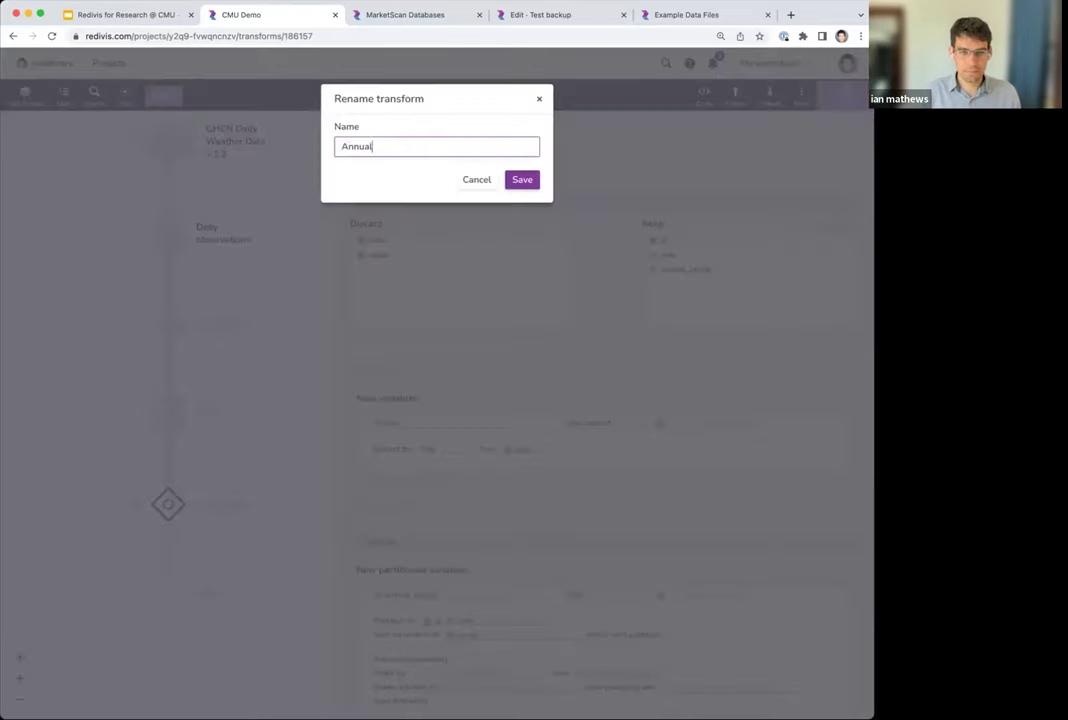
type("ize precipitation")
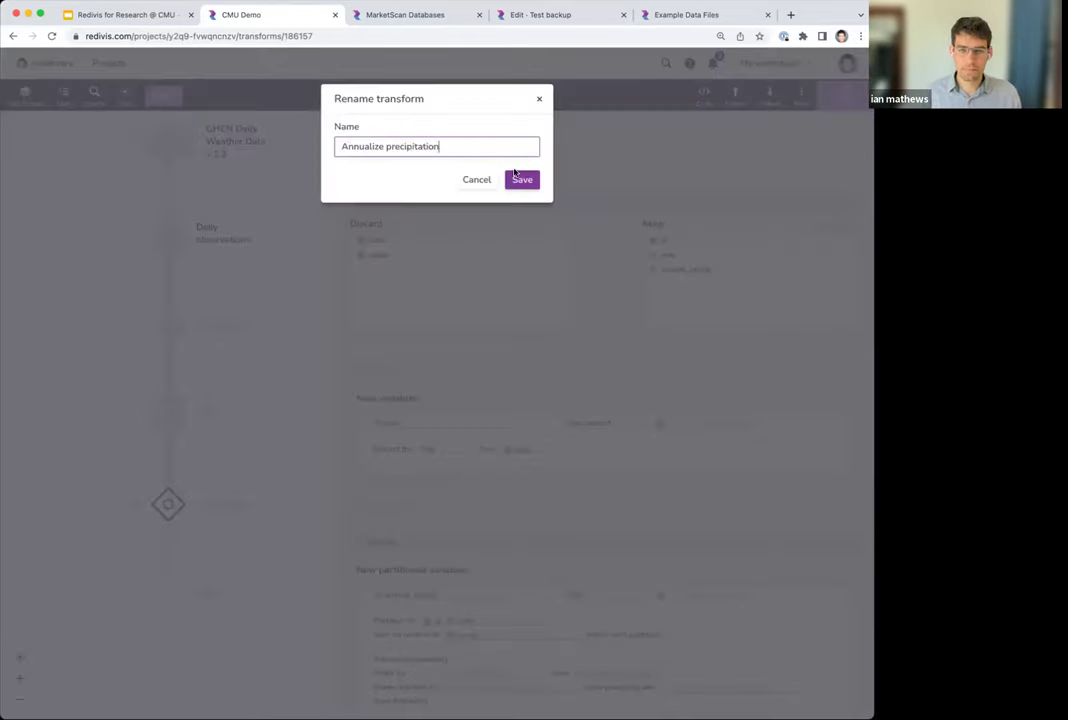
left_click(530, 180)
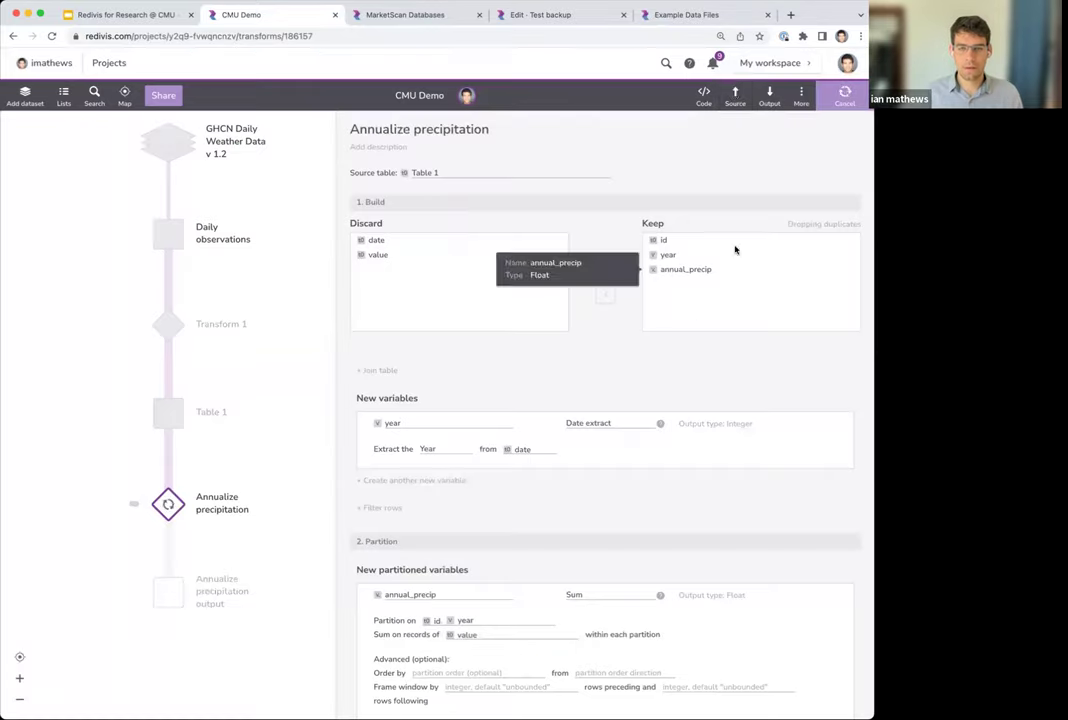
Step: Review the SQL code behind the Annualize precipitation transform
left_click(704, 95)
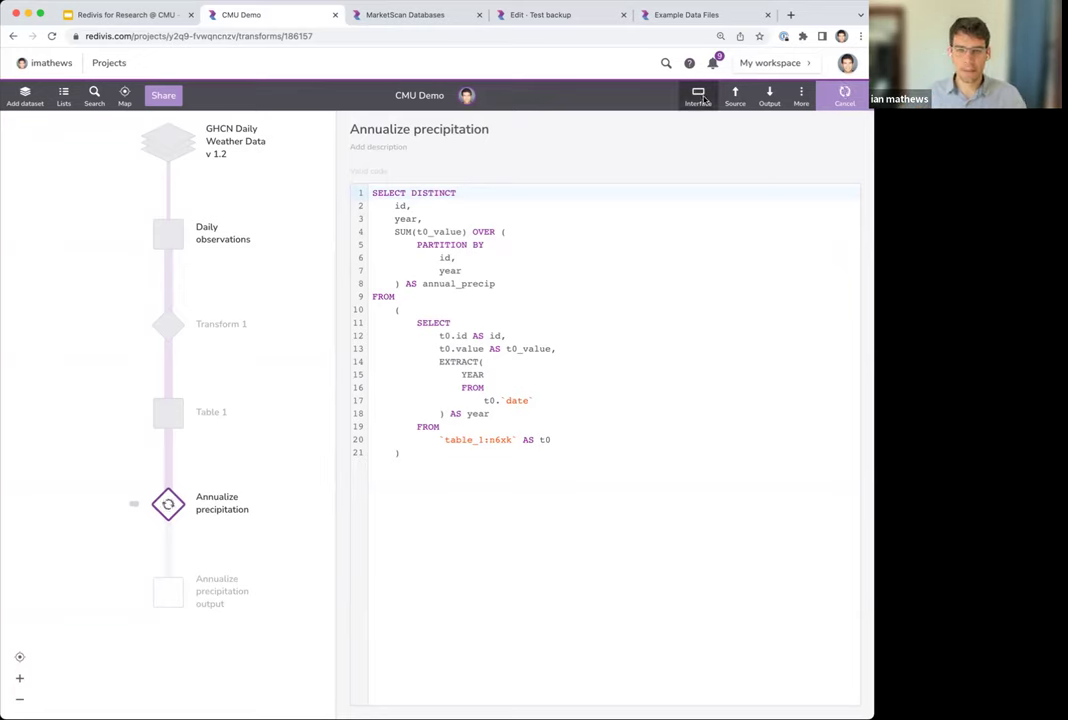
left_click(248, 511)
scroll(286, 441, "down", 2)
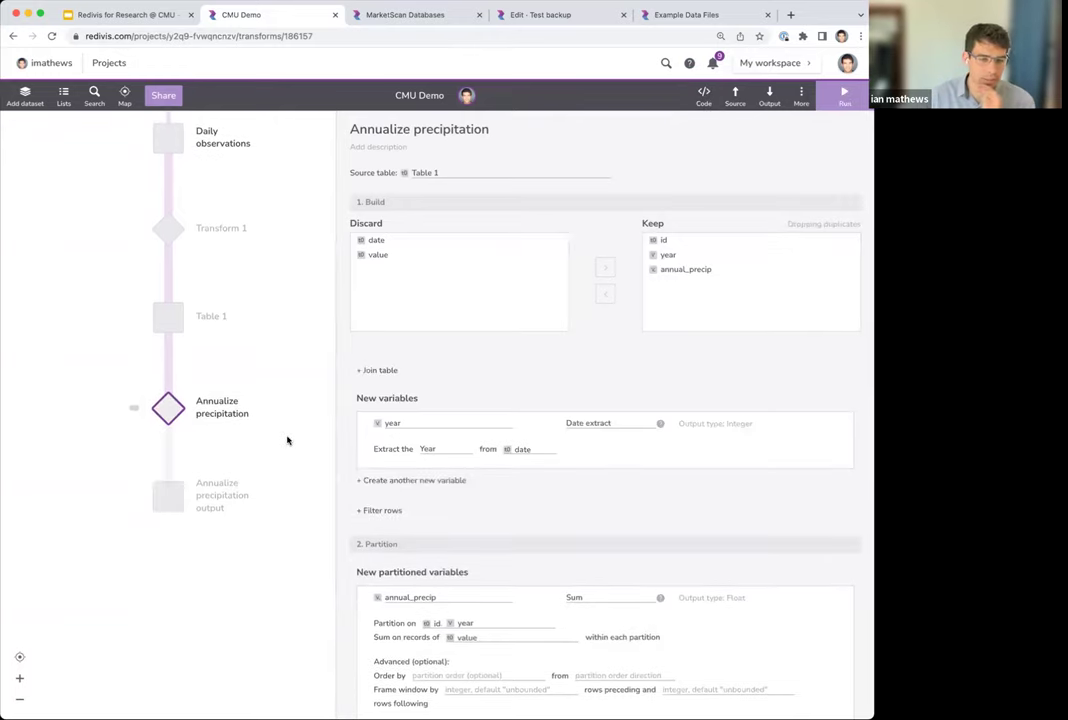
Step: Inspect the cells of the Annualize precipitation output table and the summary statistics of its annual_precip variable
left_click(225, 496)
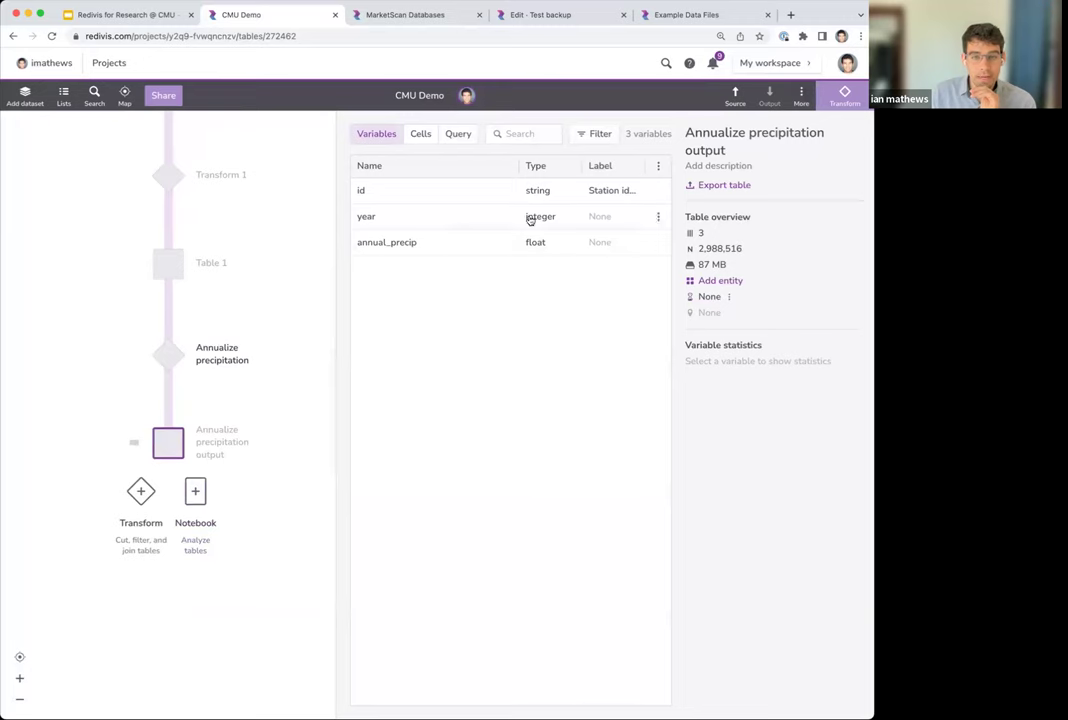
left_click(418, 134)
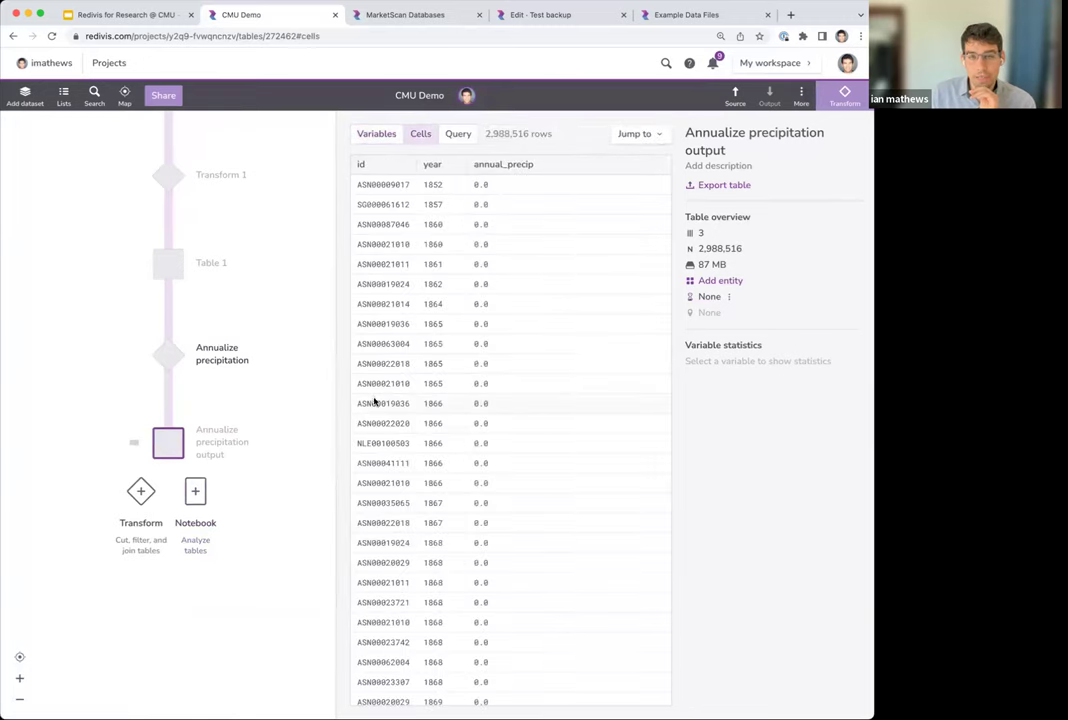
left_click(509, 165)
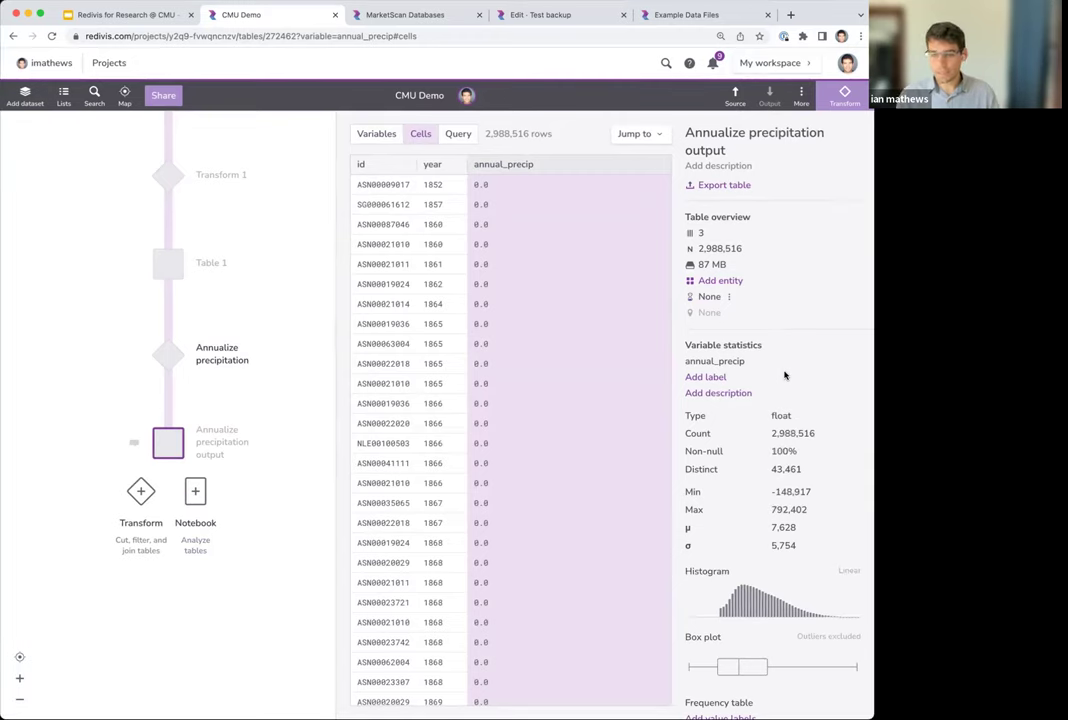
scroll(770, 465, "down", 2)
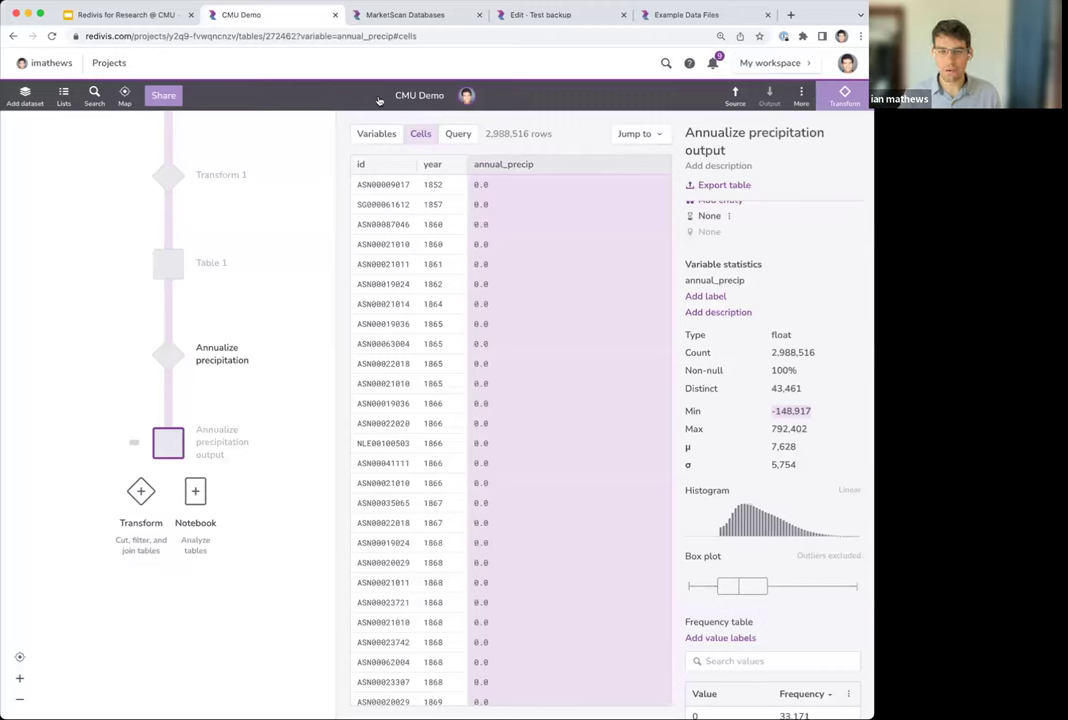
Step: Create a transform on the Annualize precipitation output table and join the Stations table from GHCN Daily Weather Data
left_click(140, 491)
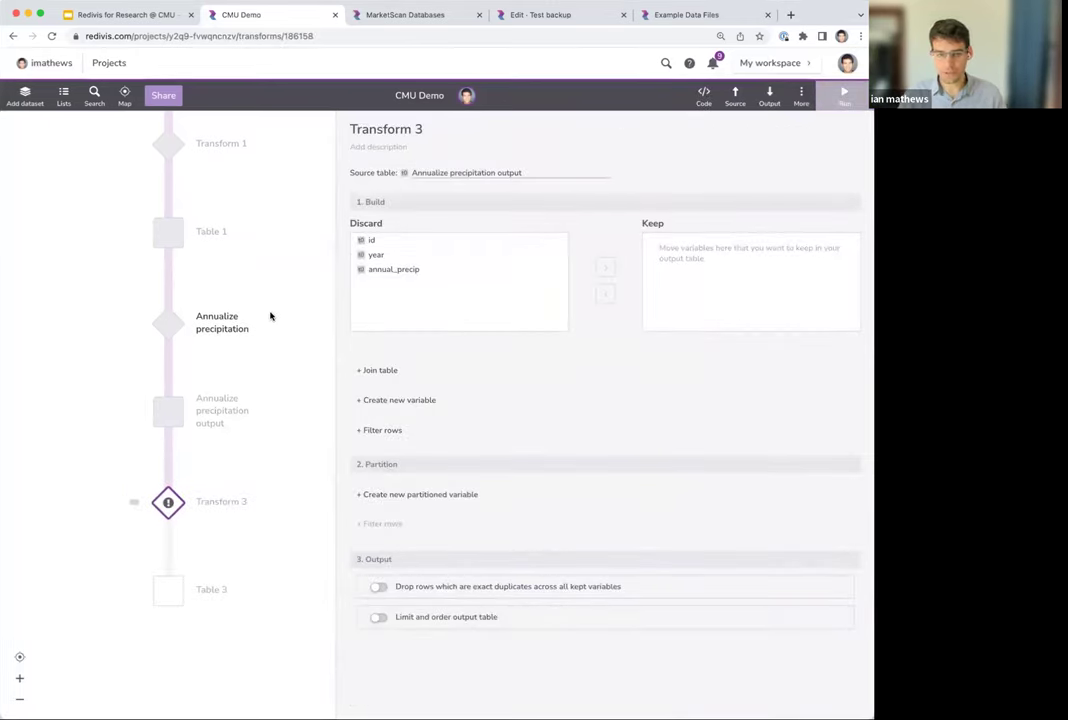
left_click(385, 370)
left_click(418, 396)
mouse_move(425, 433)
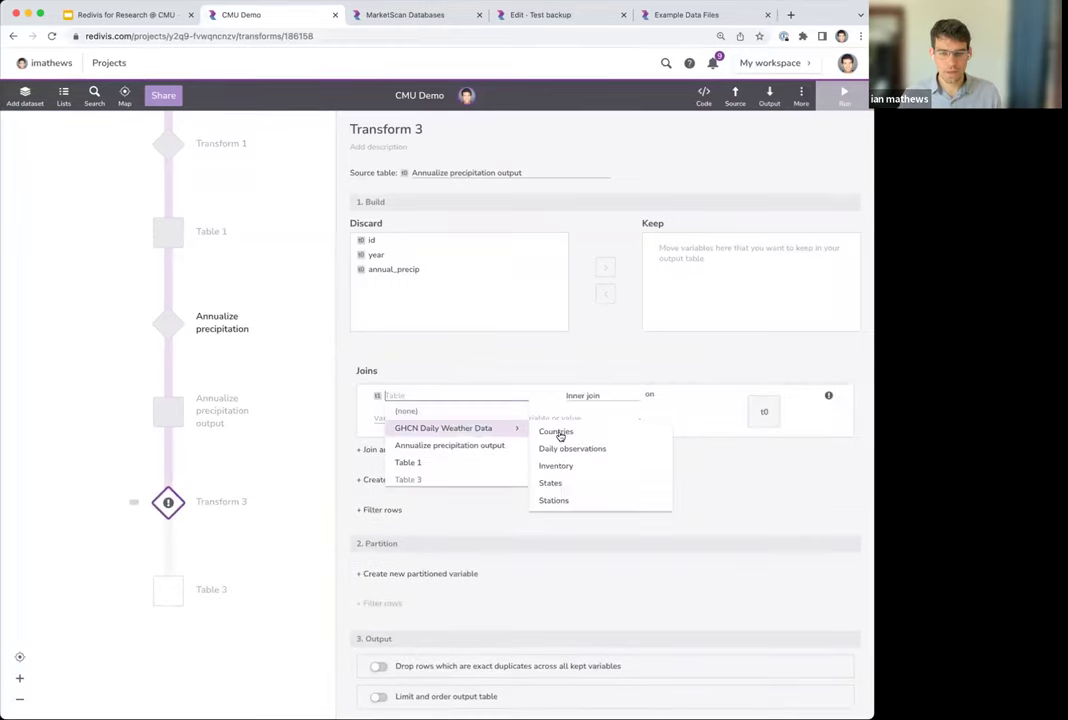
left_click(603, 500)
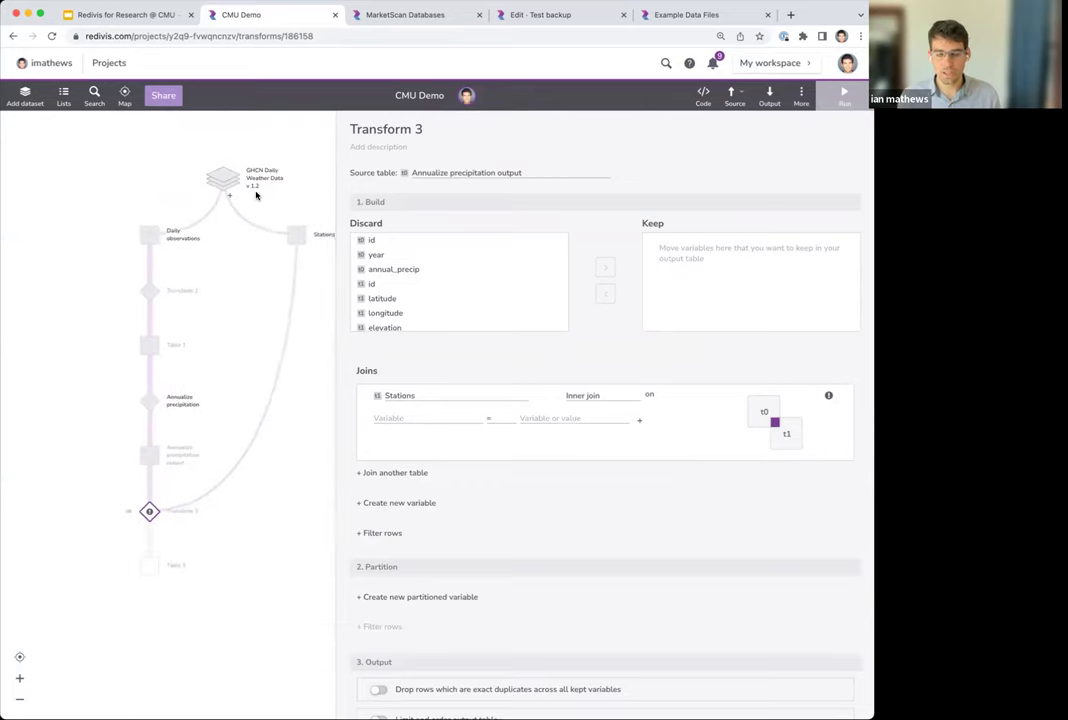
Step: Set the Stations join condition to match id in the source table with id in Stations
left_click(392, 416)
left_click(395, 441)
left_click(543, 418)
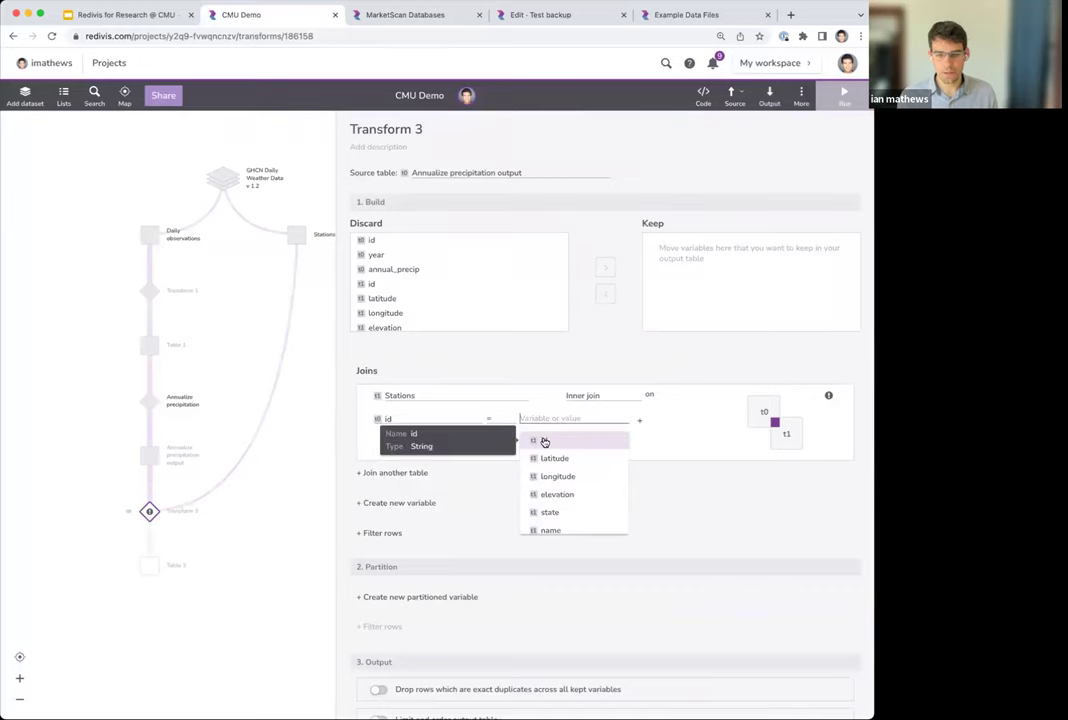
left_click(544, 440)
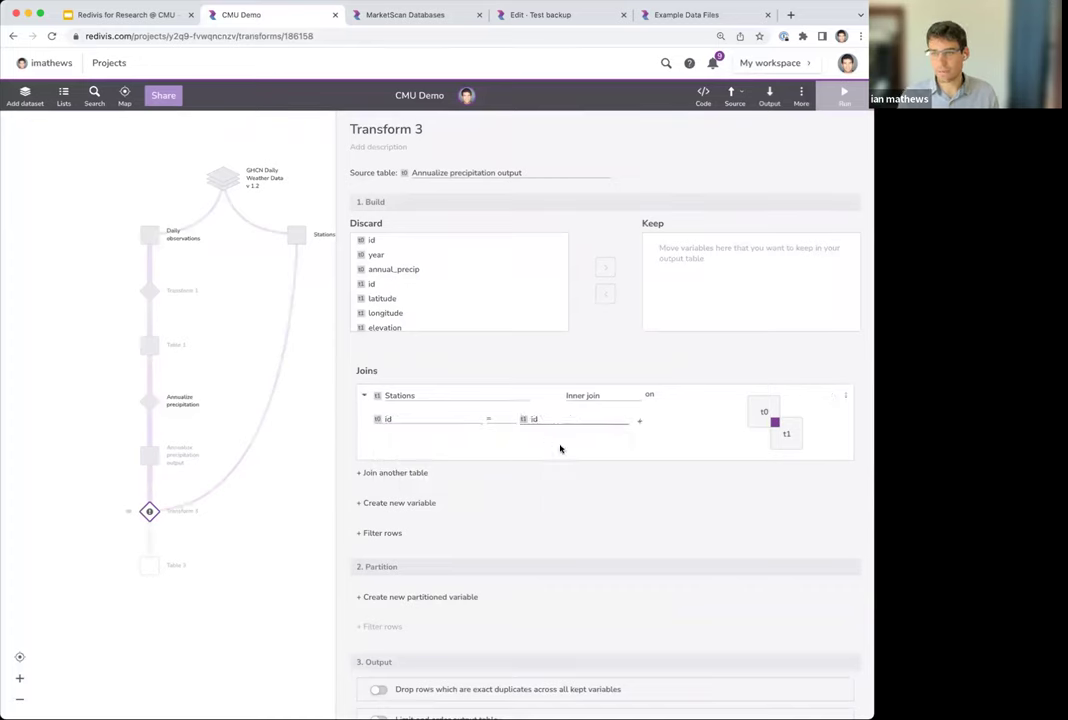
Step: Keep id, year and annual_precip from the source table plus latitude and longitude from Stations, and run the transform
left_click(378, 242)
left_click(397, 272, "shift")
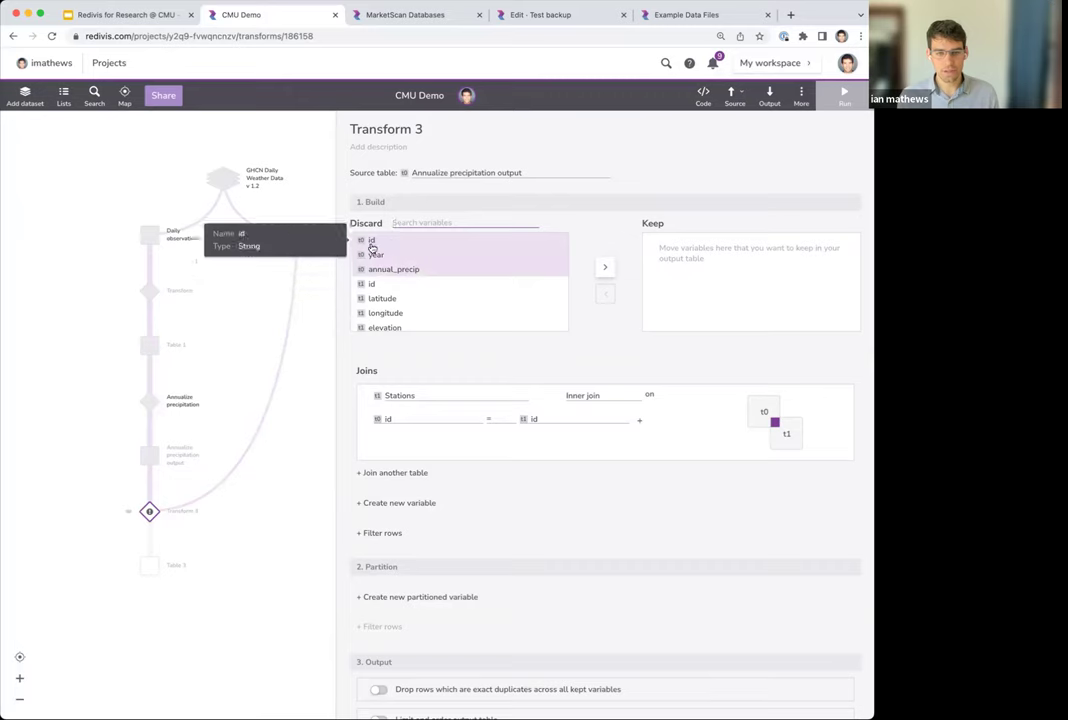
left_click(606, 268)
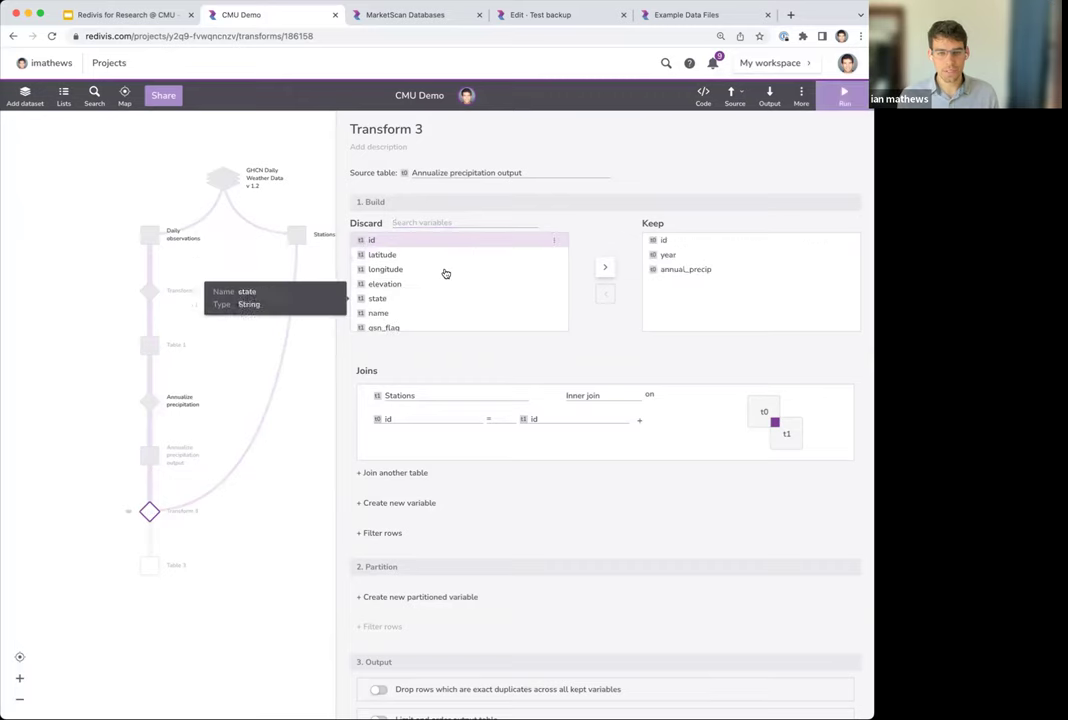
left_click(397, 257)
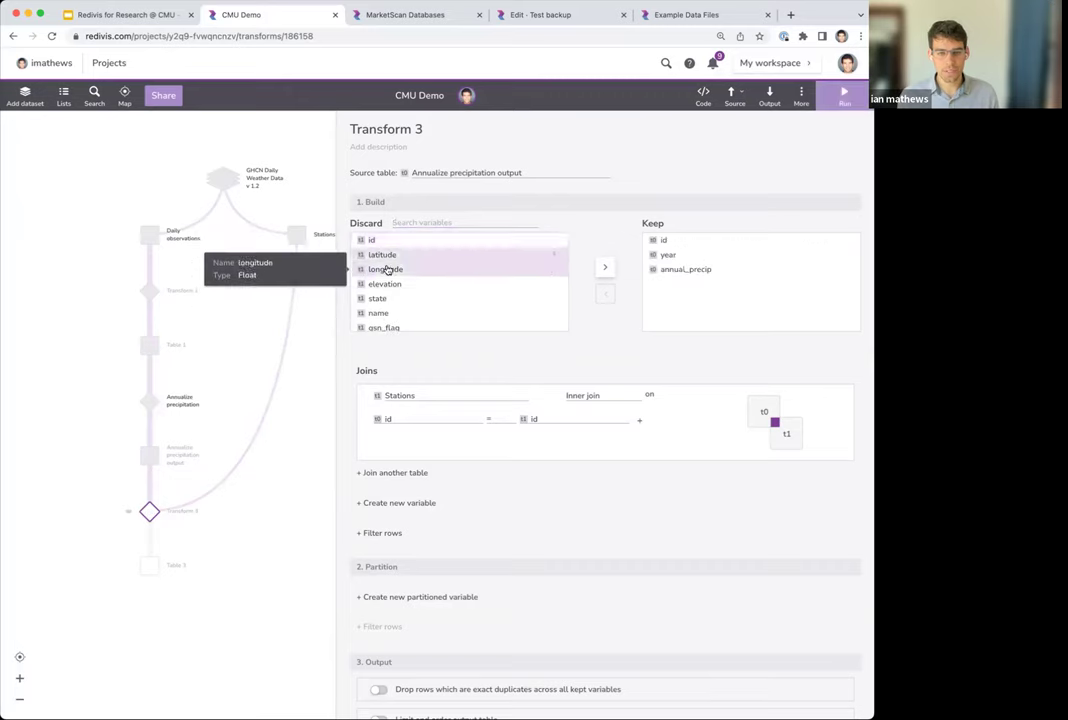
left_click(606, 268)
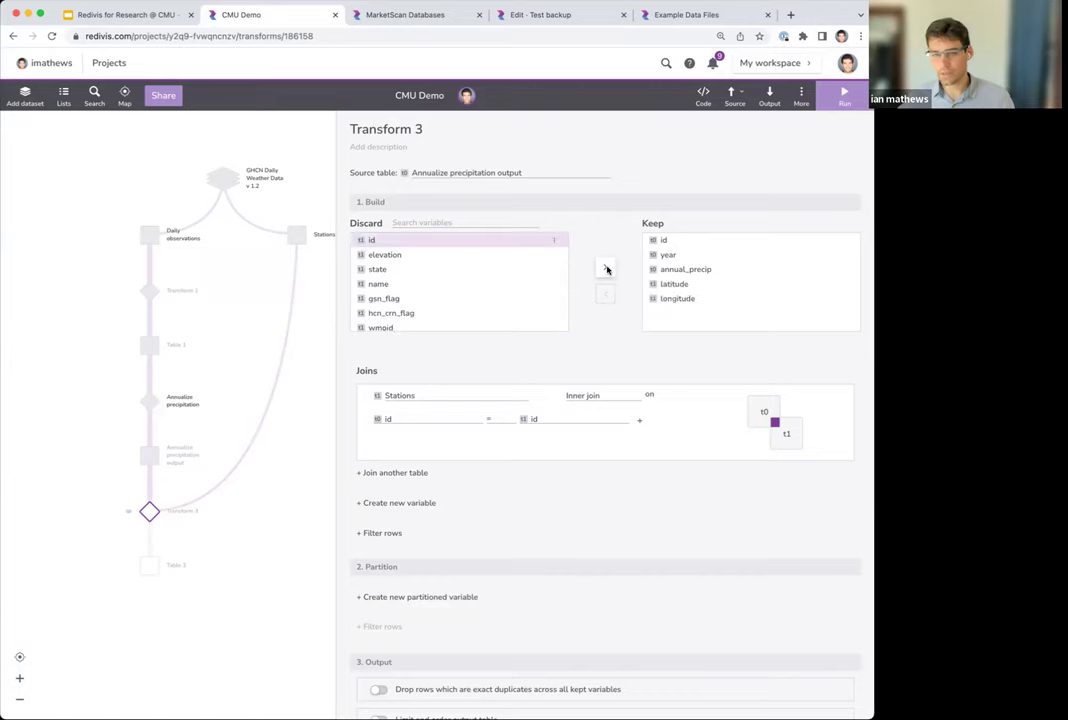
left_click(846, 95)
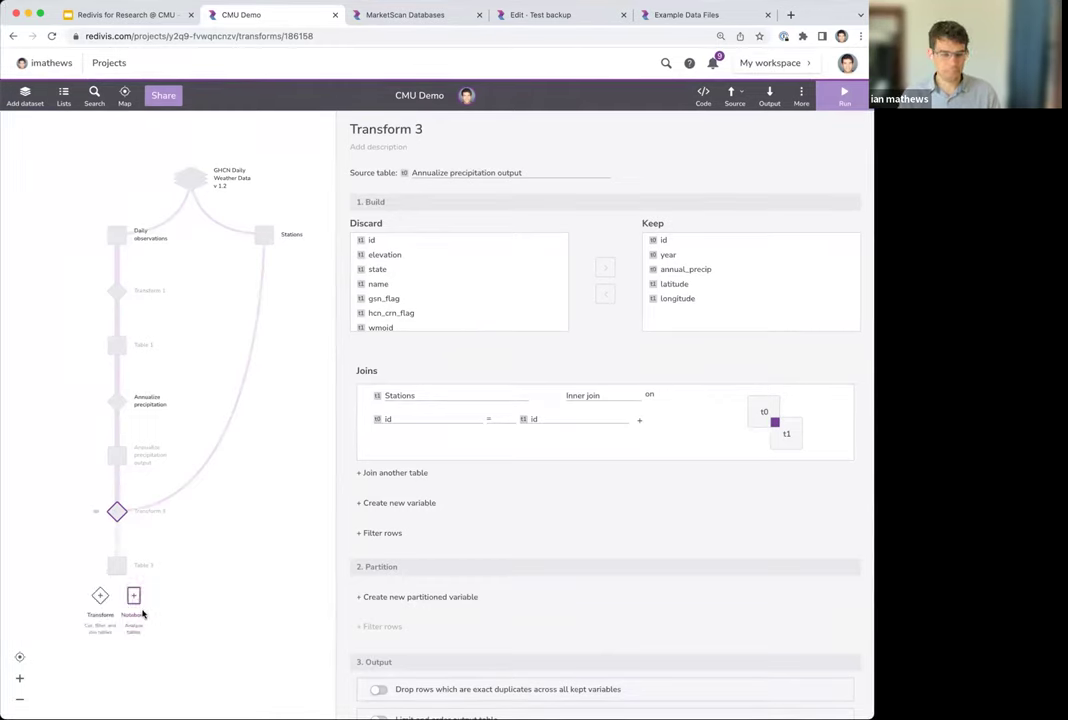
Step: Inspect the cells of the joined output, Table 3, across to the longitude column
left_click(116, 565)
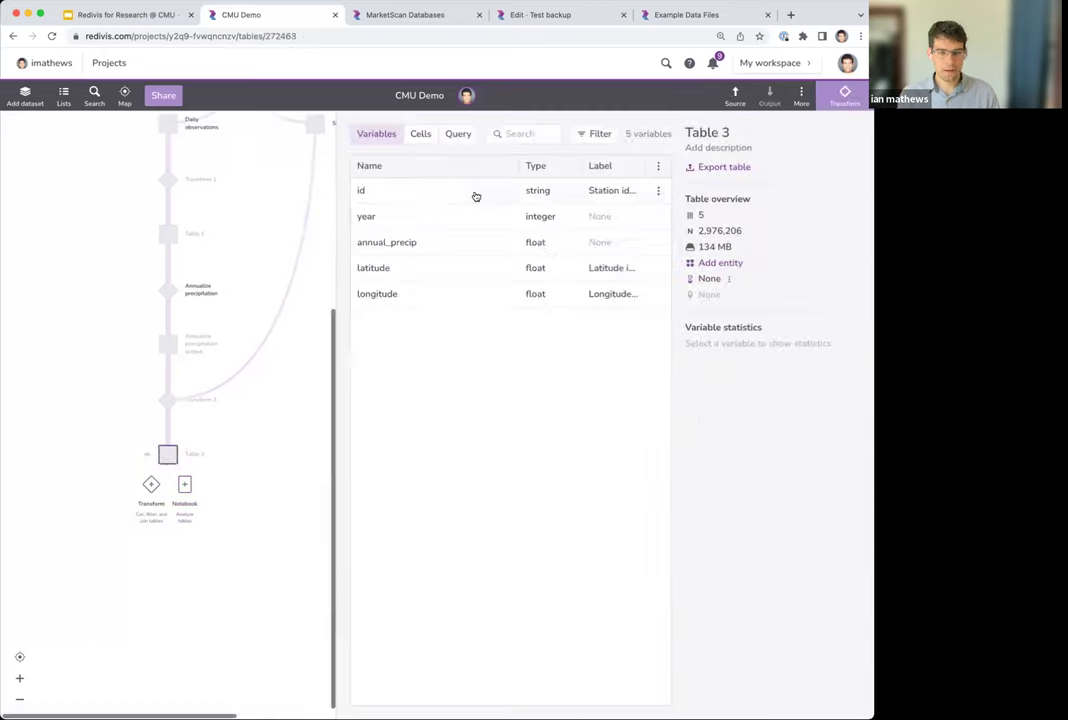
left_click(427, 136)
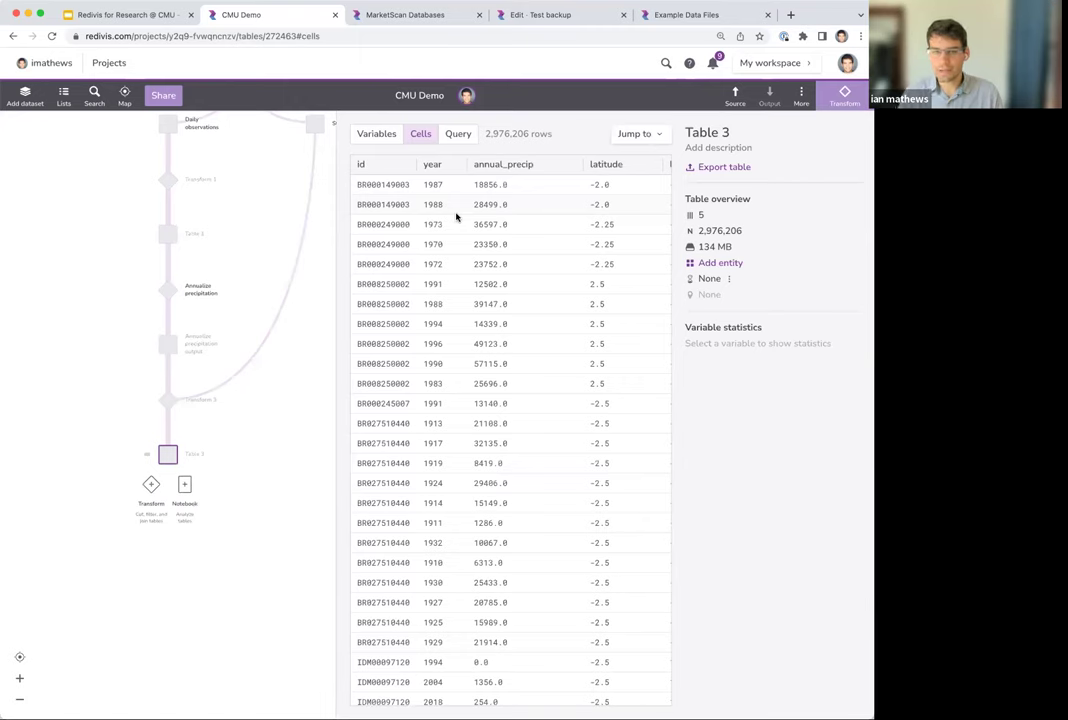
scroll(456, 216, "right", 3)
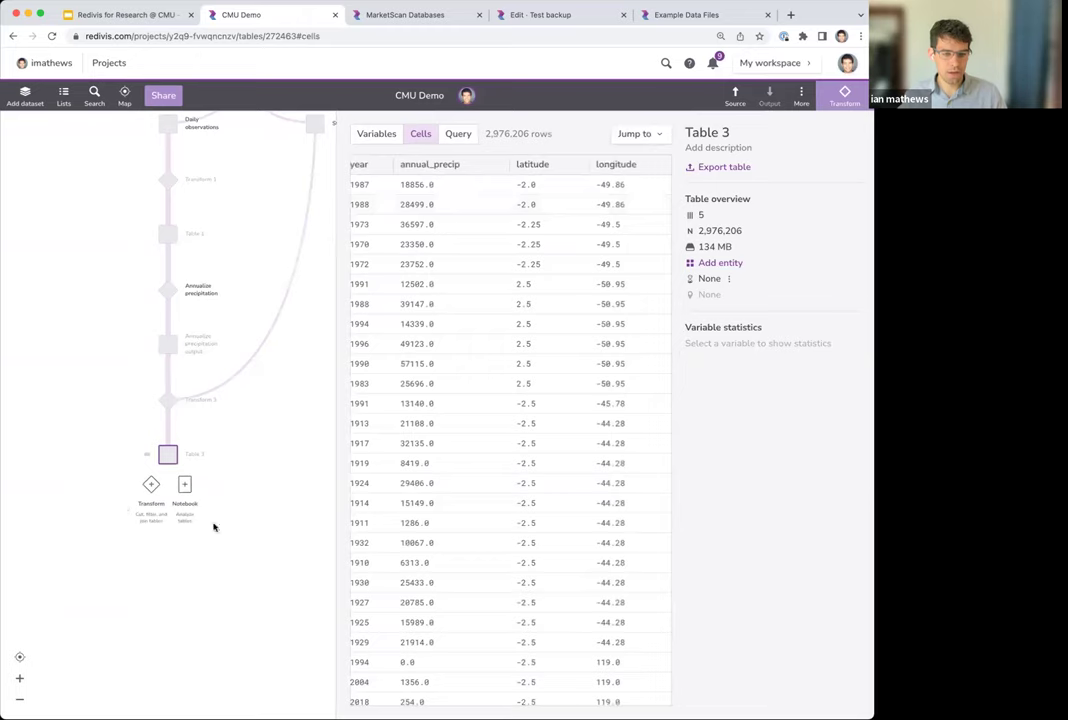
Step: Create a Python notebook named Notebook 1 on Table 3
left_click(185, 484)
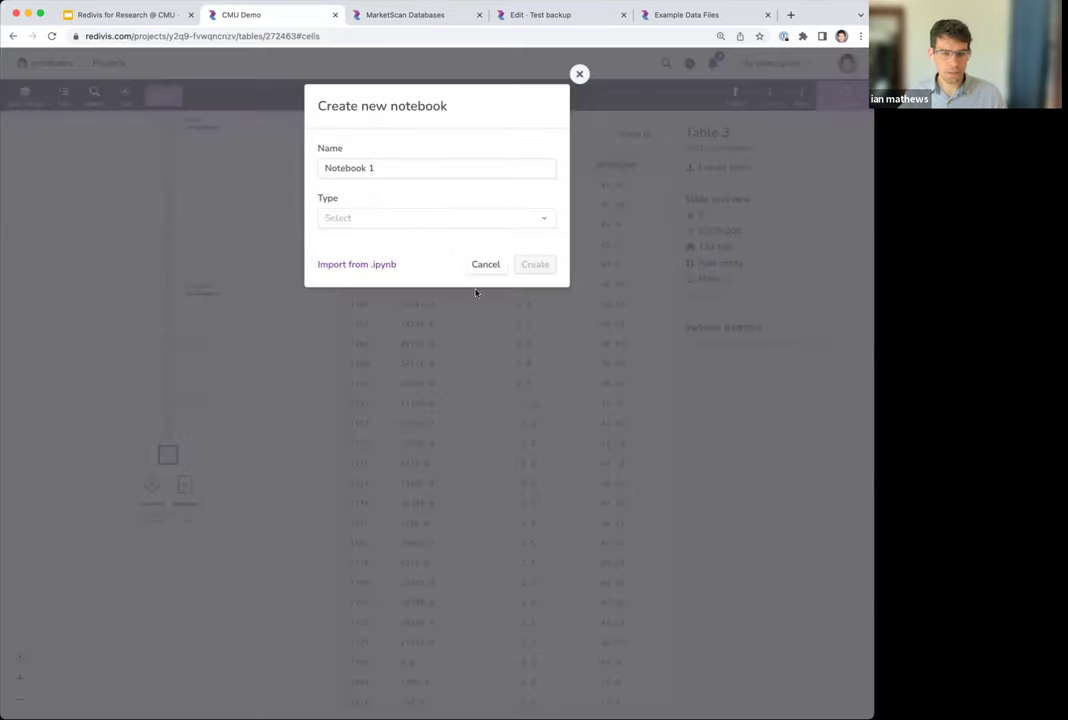
left_click(415, 219)
left_click(400, 242)
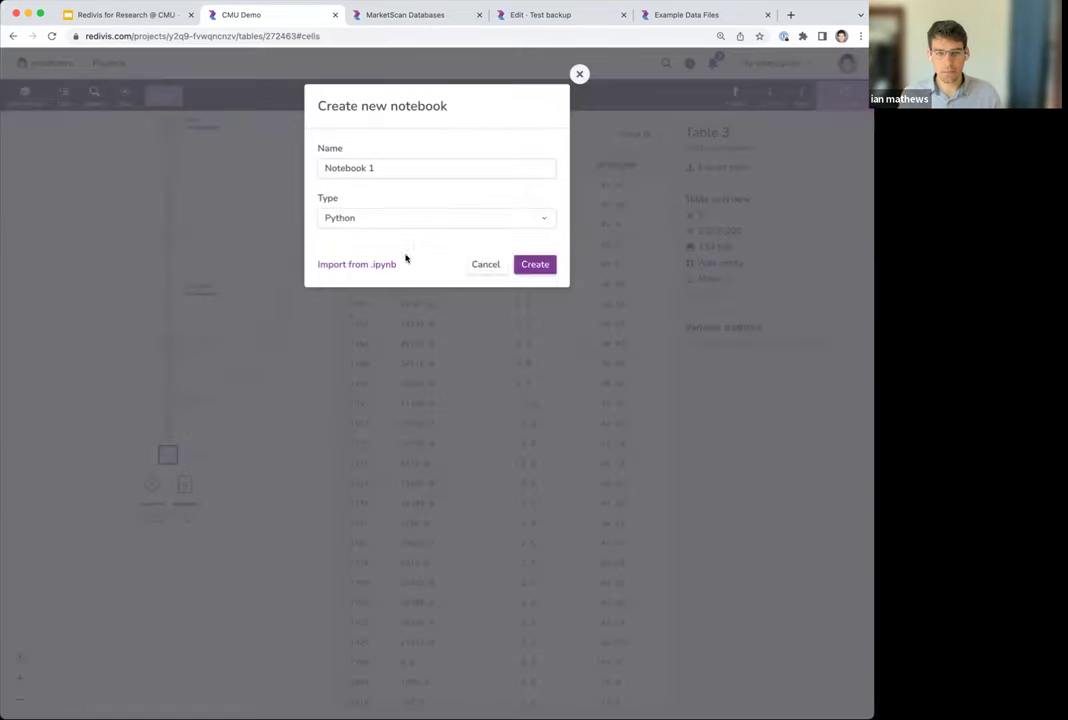
left_click(535, 265)
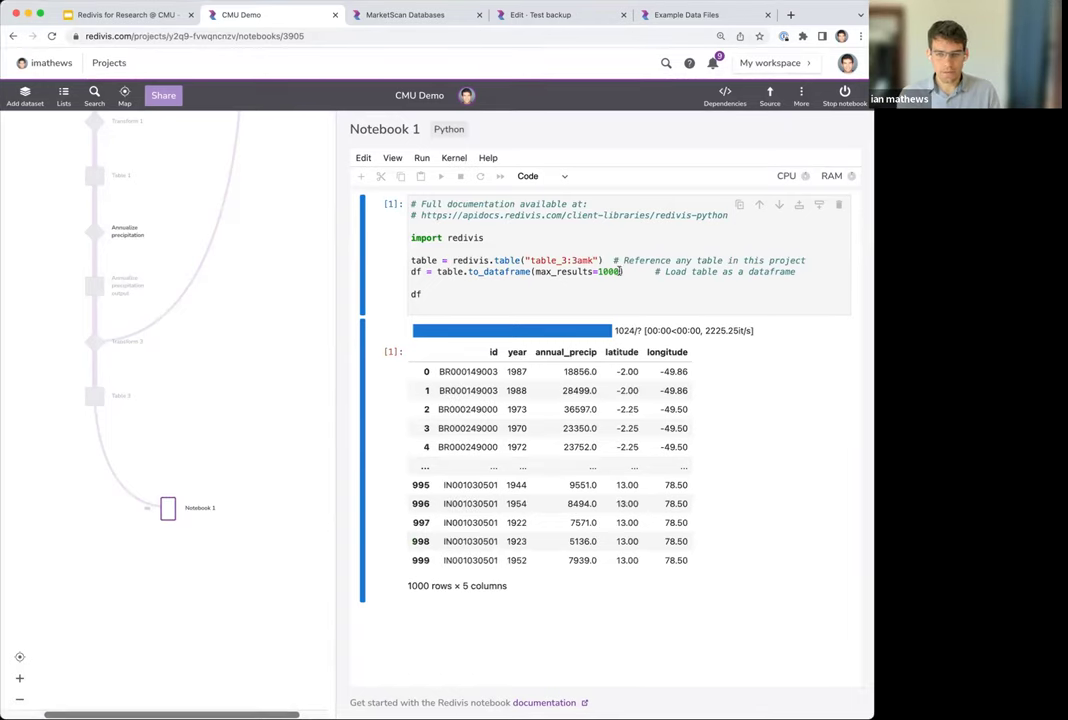
Step: Remove the max_results=1000 limit from the to_dataframe call and rerun the cell to load the full table
left_click_drag(621, 271, 536, 272)
key("BackSpace")
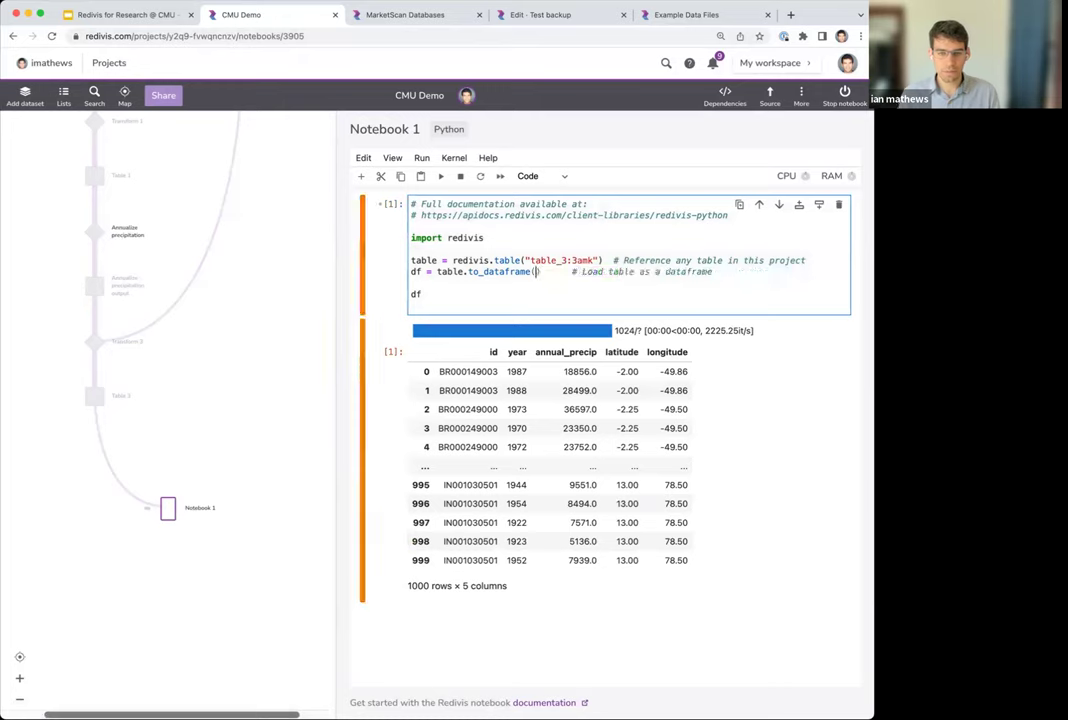
key("shift+Return")
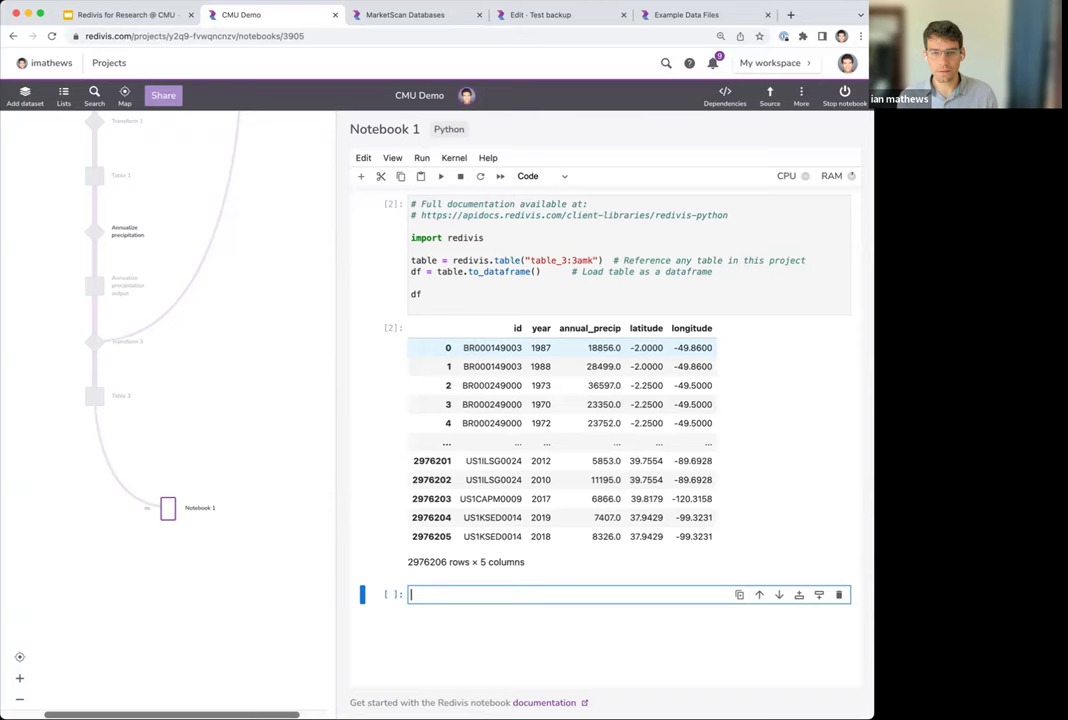
Step: Paste the pandas code computing continental US stations' precipitation deviation between 1980-2010 and 1990-2020 into the empty cell and run it
scroll(630, 374, "down", 3)
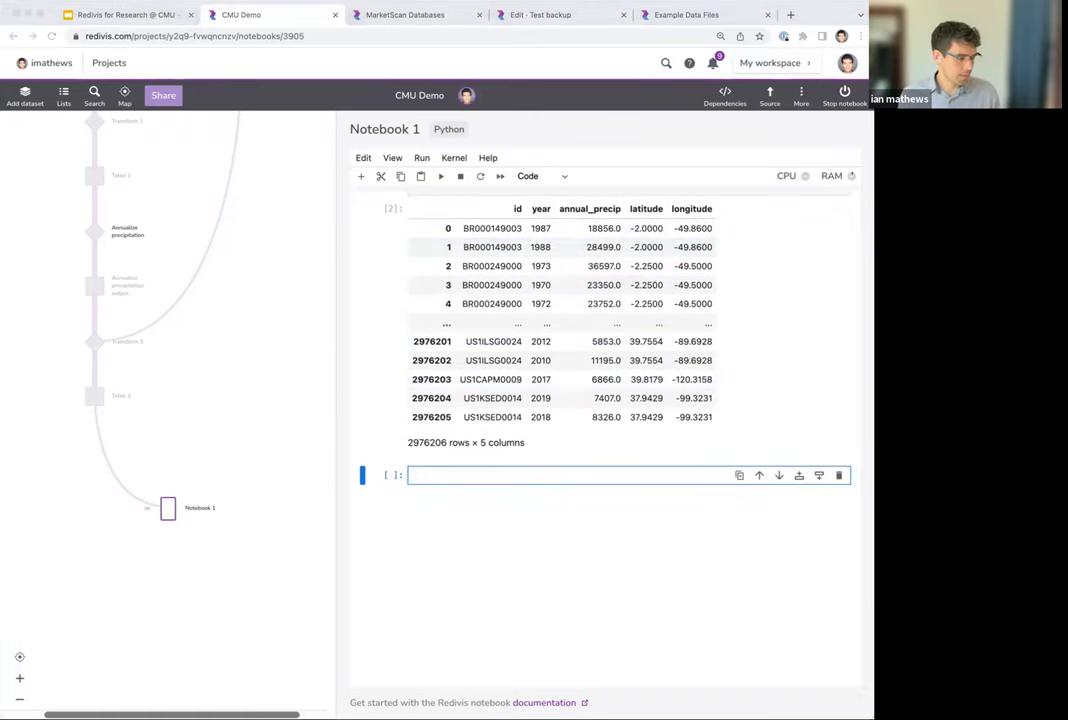
left_click(453, 465)
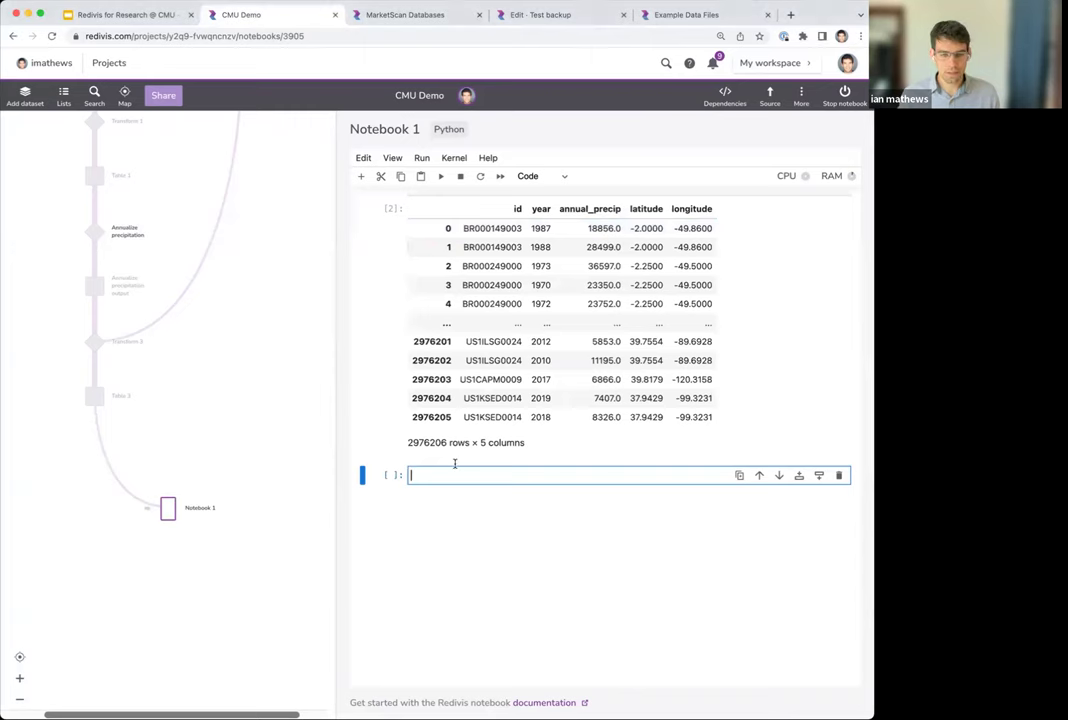
key("ctrl+v")
scroll(560, 470, "down", 2)
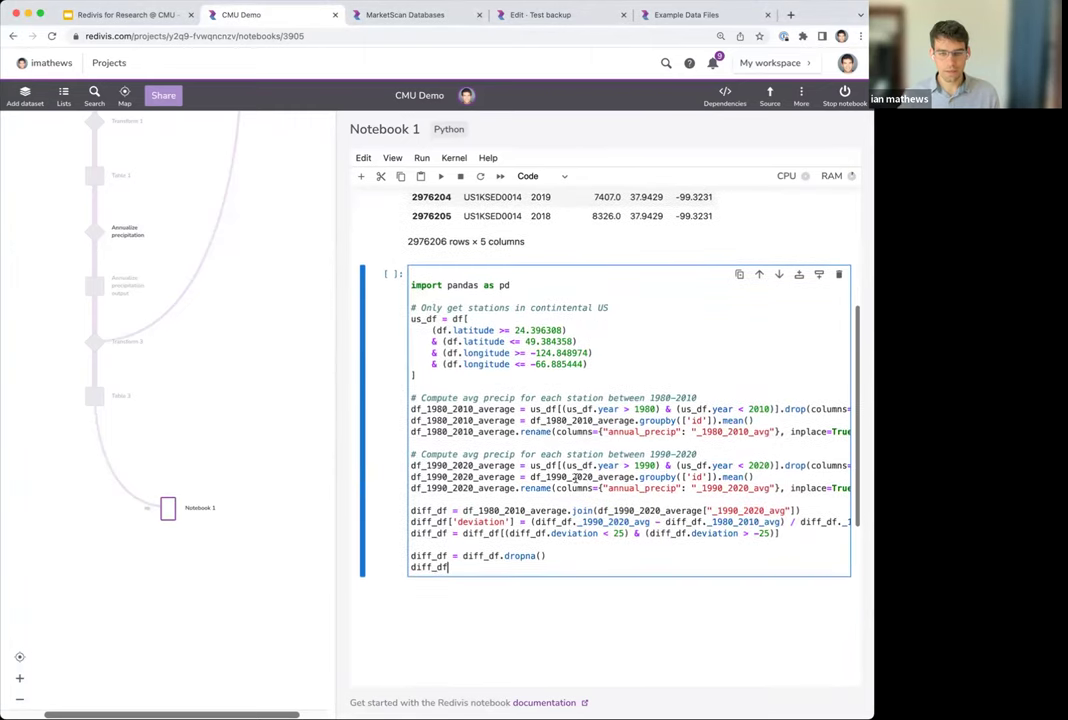
key("shift+Return")
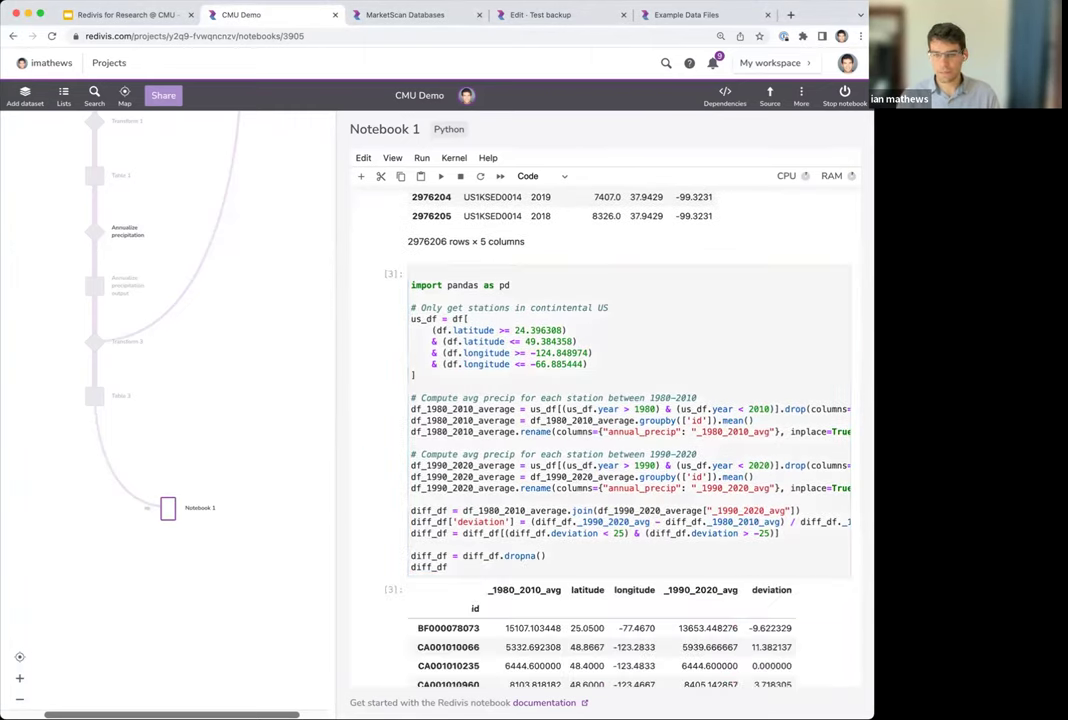
Step: Paste the plotly hexbin map code with its Mapbox access token, plotting precipitation deviation from diff_df, into the empty cell and run it
scroll(603, 448, "down", 5)
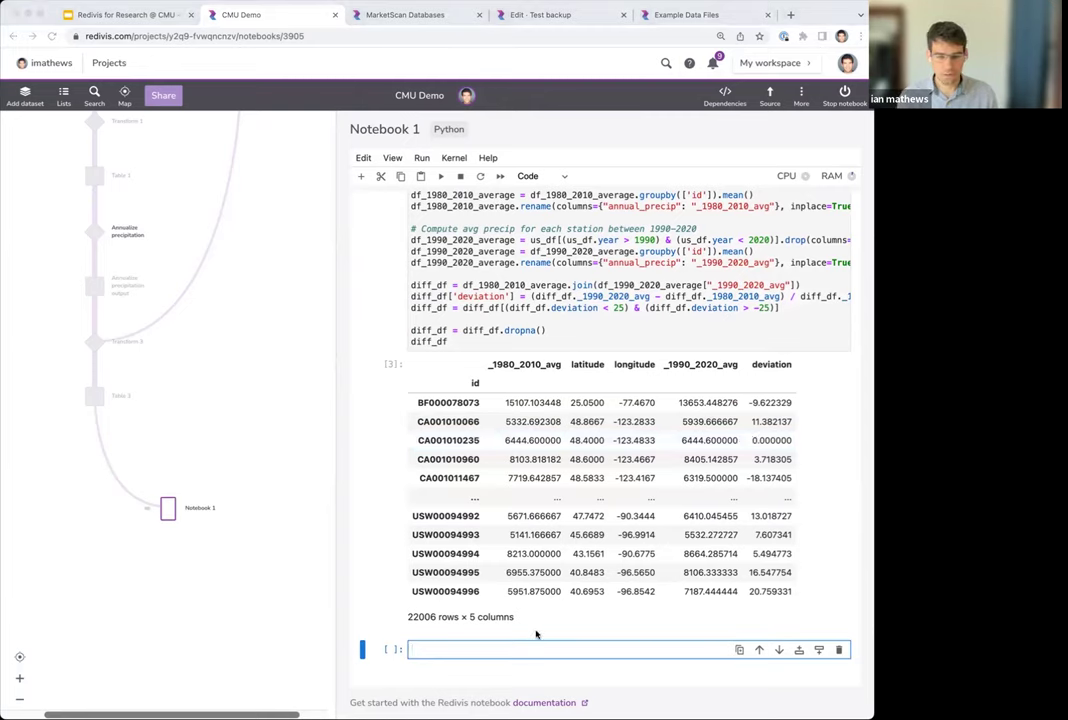
scroll(603, 534, "down", 2)
key("super+v")
key("shift+Return")
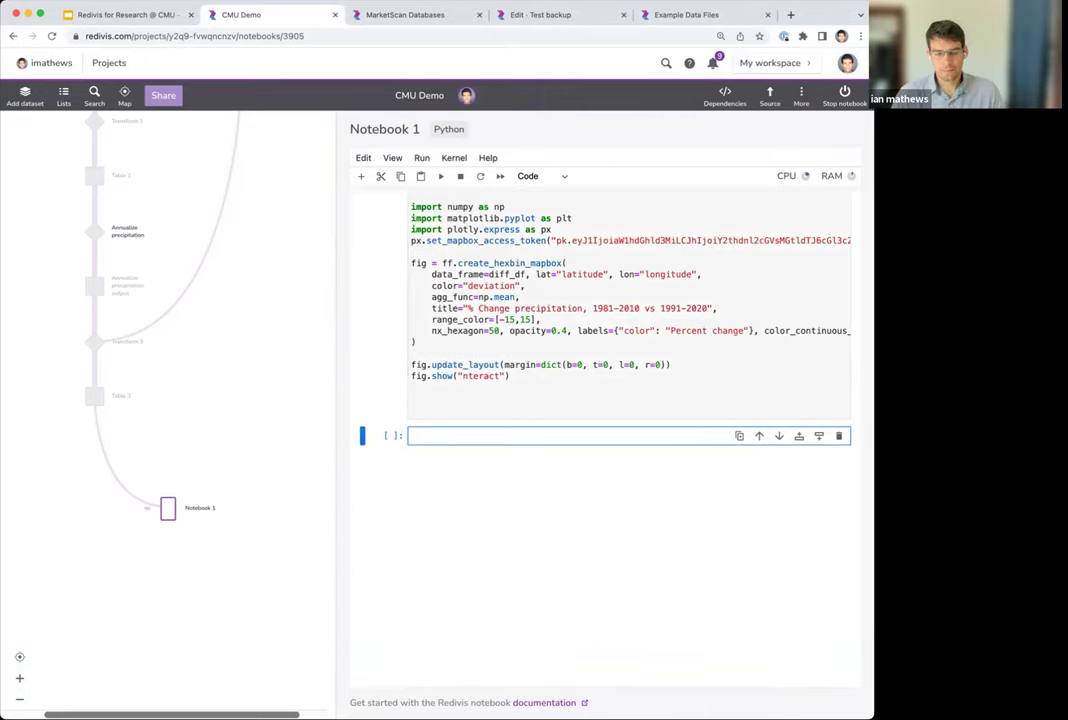
scroll(577, 577, "up", 2)
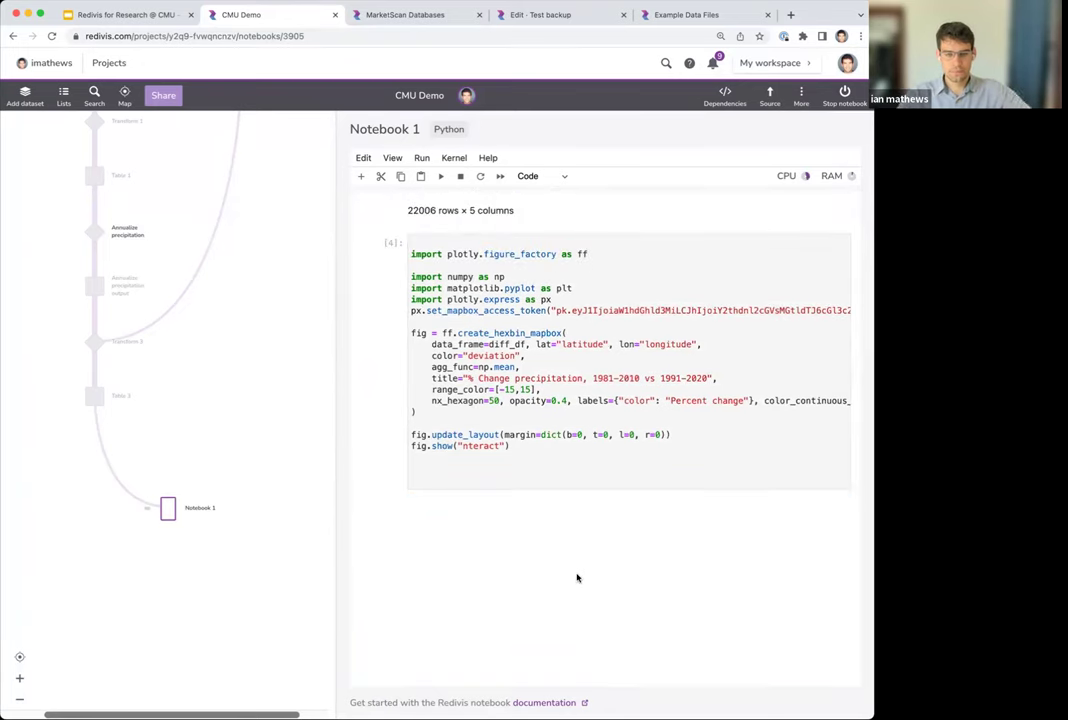
scroll(351, 360, "down", 1)
scroll(351, 360, "down", 2)
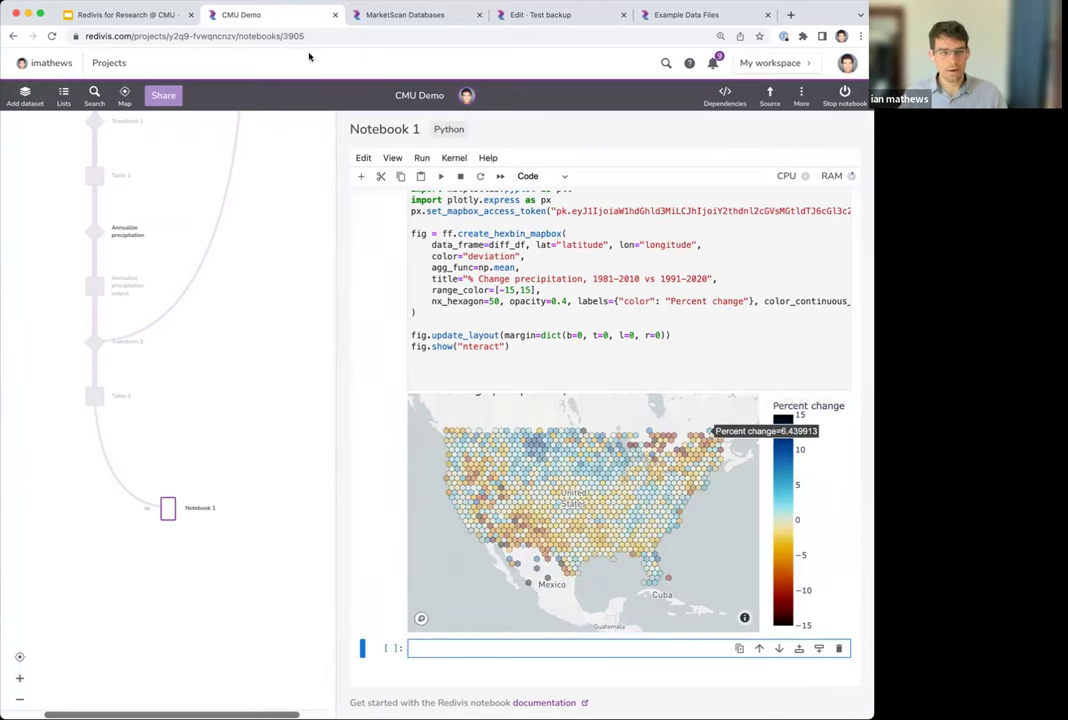
Step: Open the unstructured data example linked on the Analysis slide and read the Chest X-ray8 dataset's overview down to its imaging data source
left_click(164, 18)
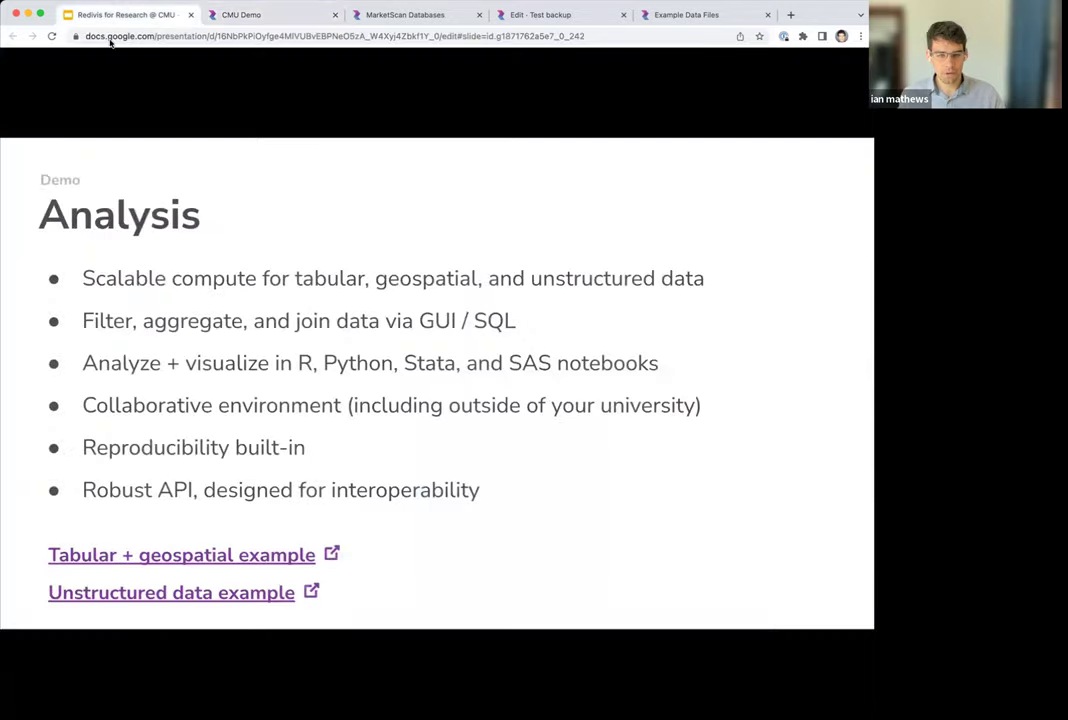
left_click(195, 593)
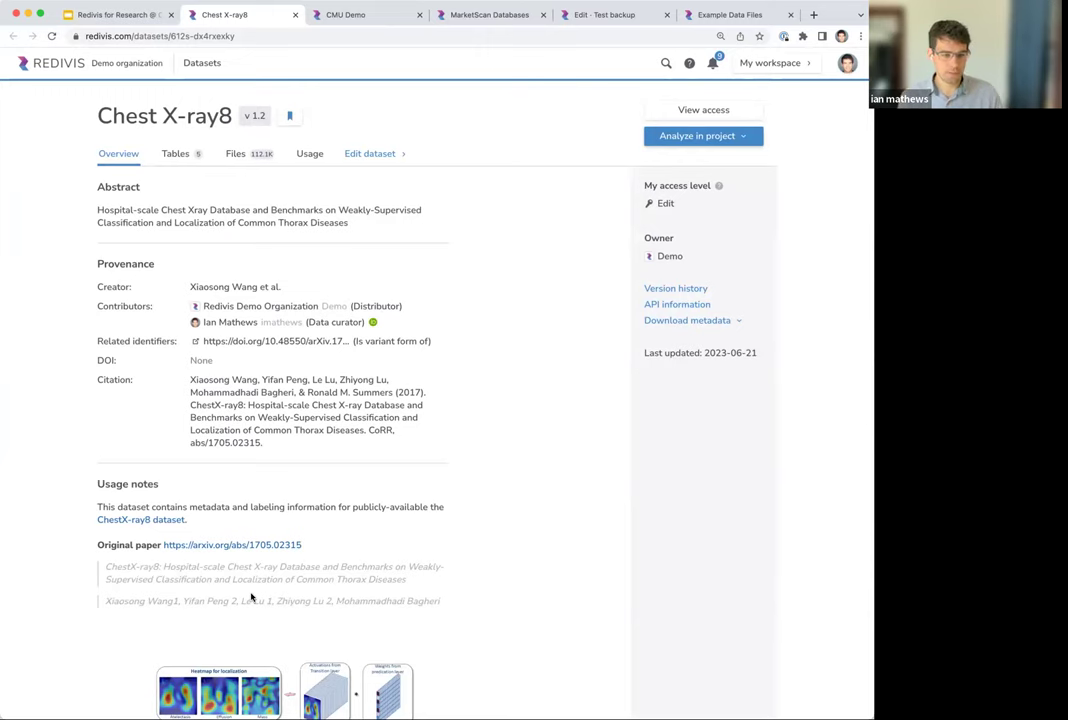
scroll(290, 500, "down", 2)
scroll(420, 484, "down", 2)
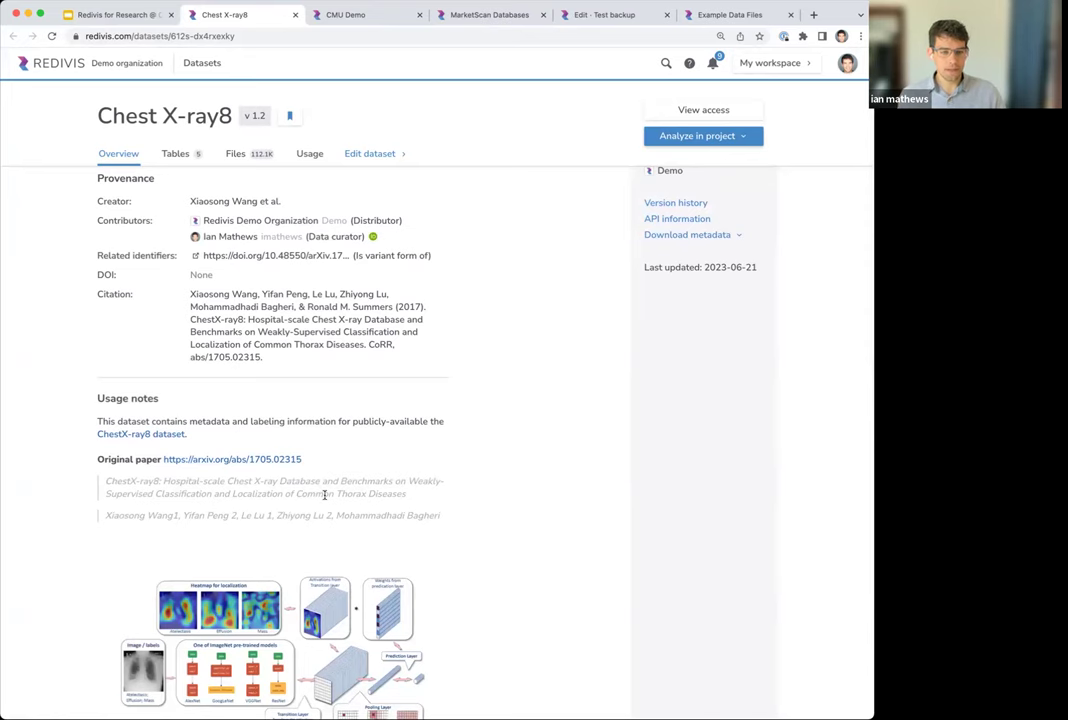
scroll(300, 490, "down", 5)
scroll(325, 500, "down", 5)
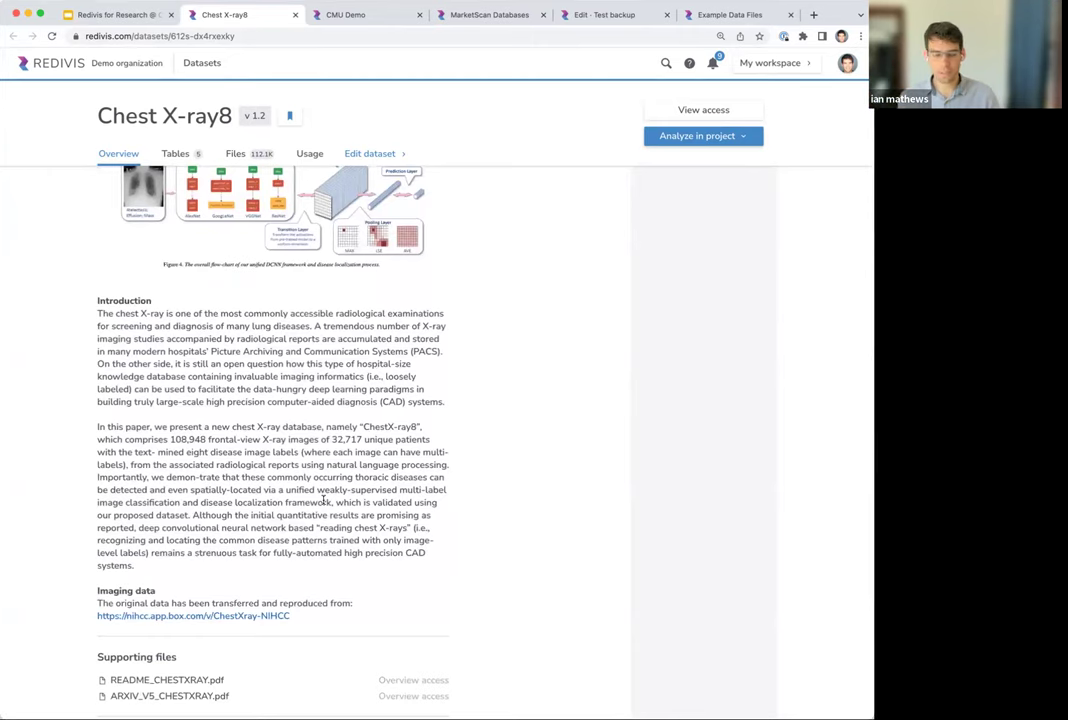
Step: Open the original imaging data source at NIH and browse its images folder
scroll(326, 508, "down", 1)
left_click(191, 576)
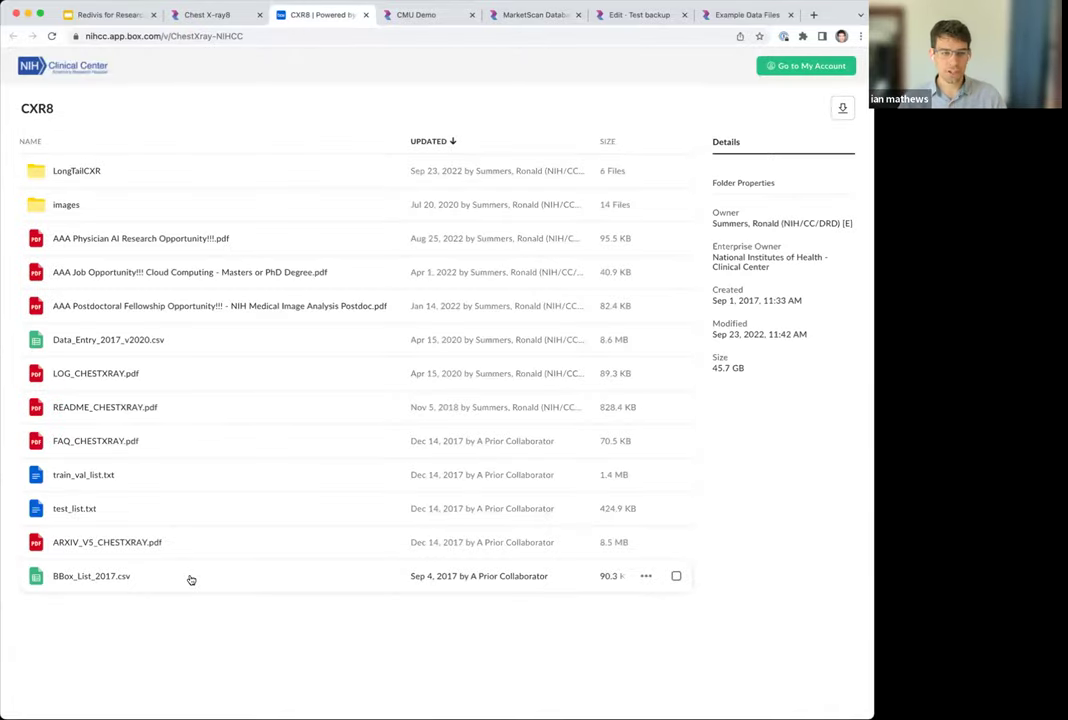
left_click(52, 177)
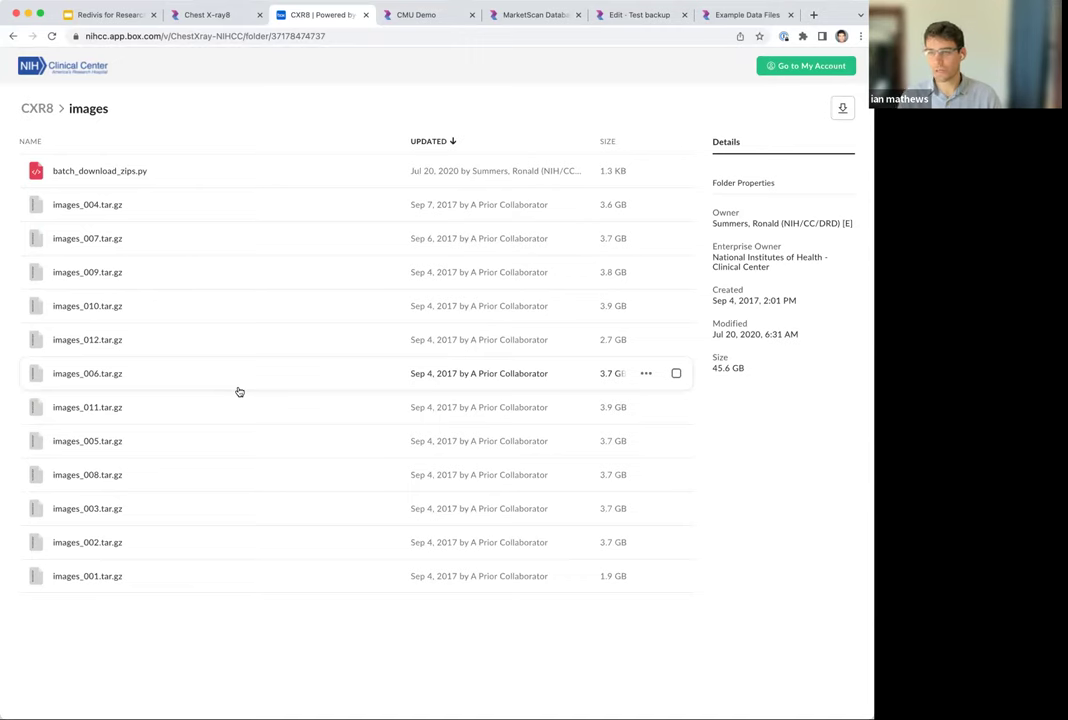
Step: Return to the Chest X-ray8 dataset, list its files and preview the image 00000001_001.png
left_click(200, 14)
scroll(198, 240, "up", 8)
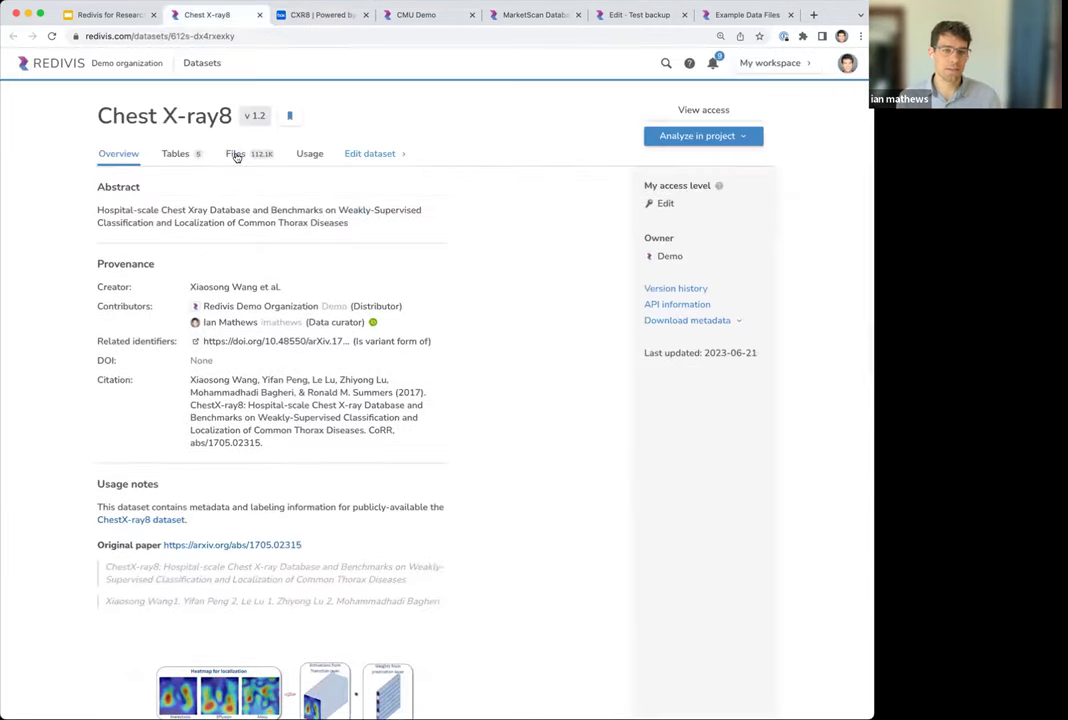
left_click(235, 154)
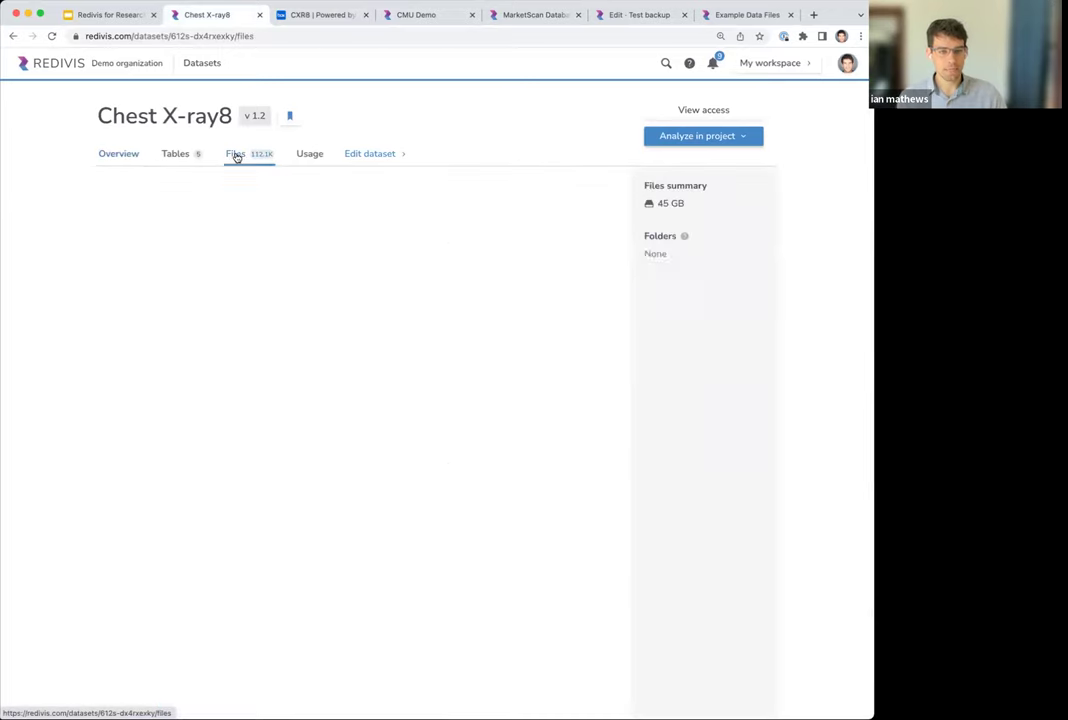
left_click(204, 274)
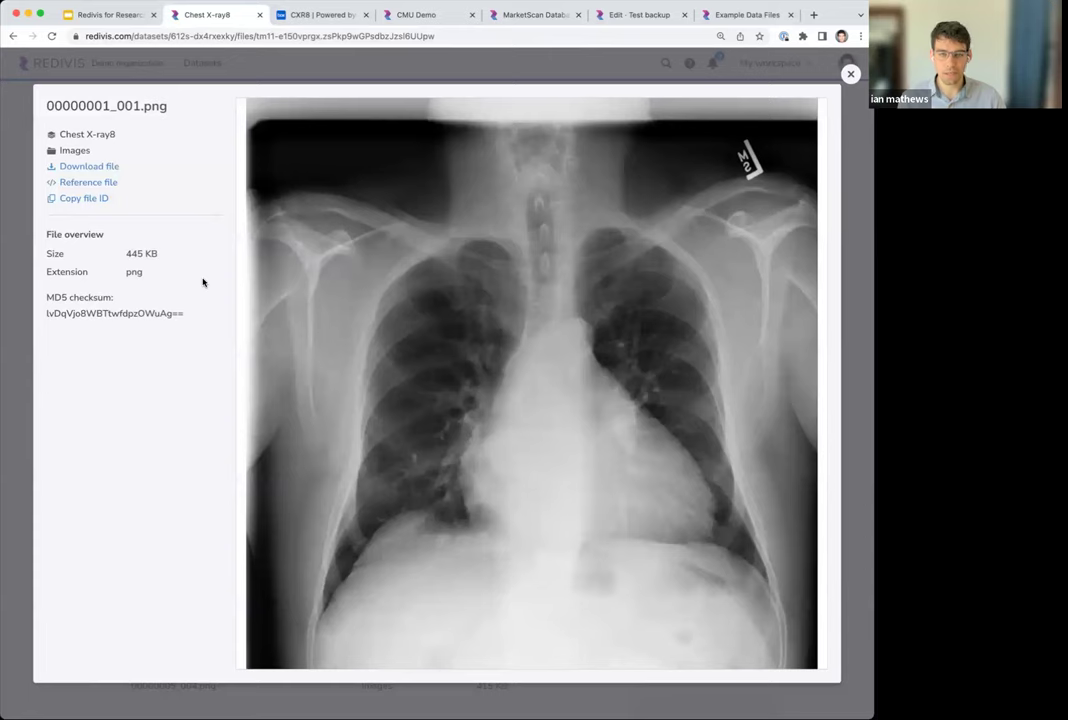
left_click(243, 66)
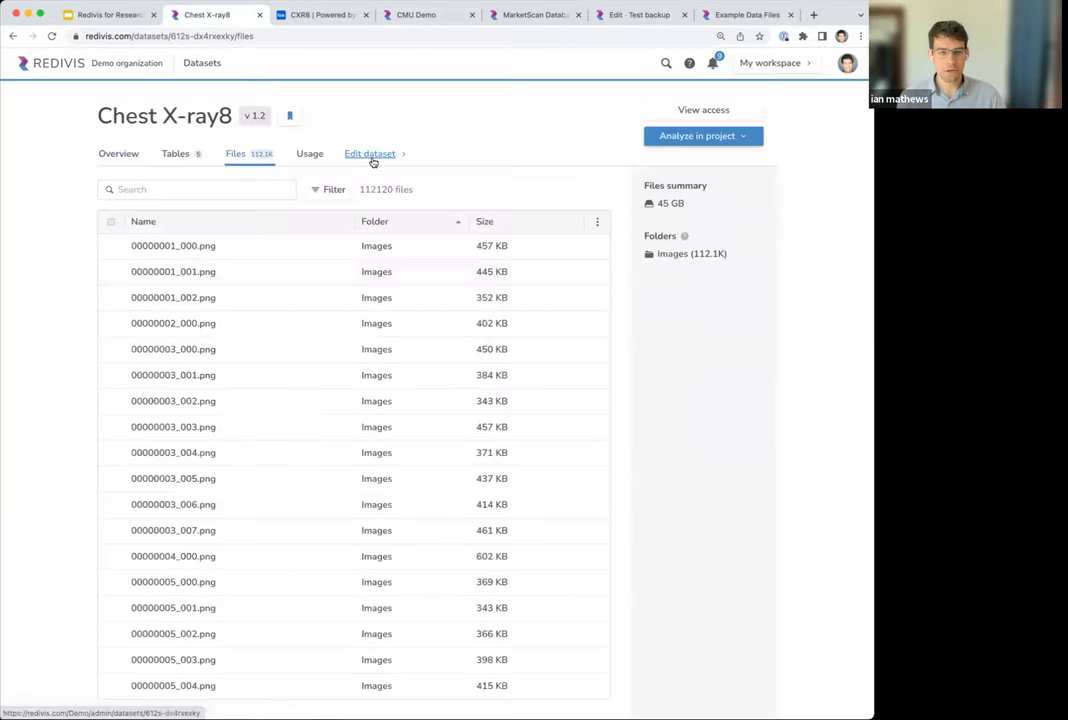
Step: Inspect the cells of the dataset's Image metadata and classifications table across to the patient columns
left_click(170, 155)
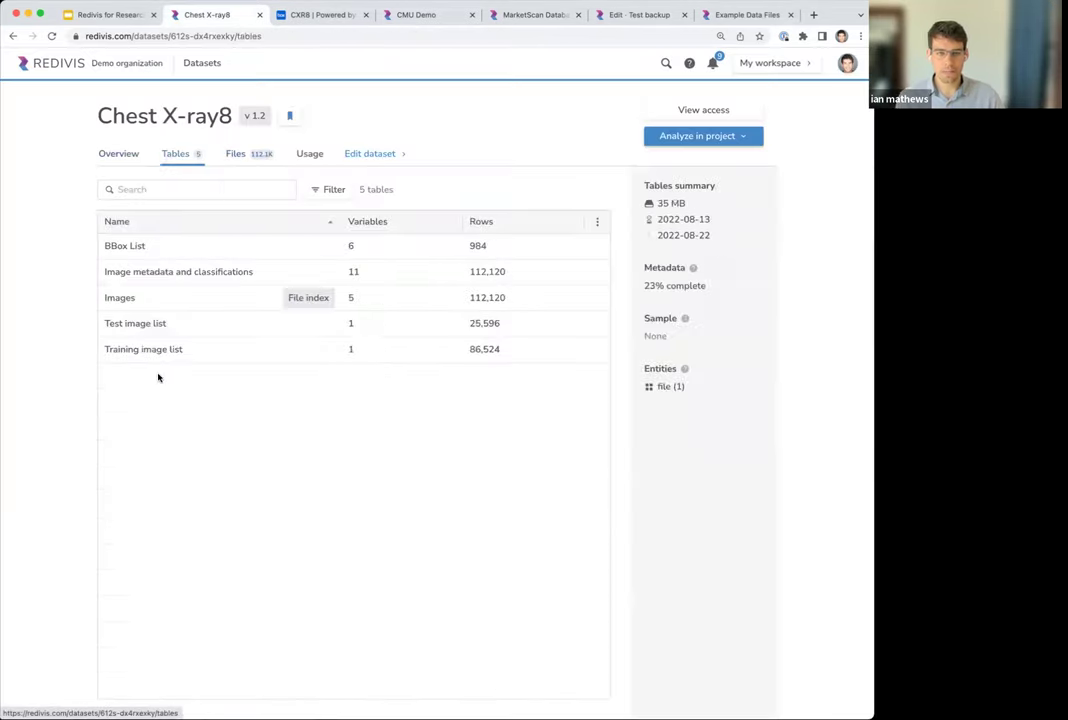
left_click(122, 272)
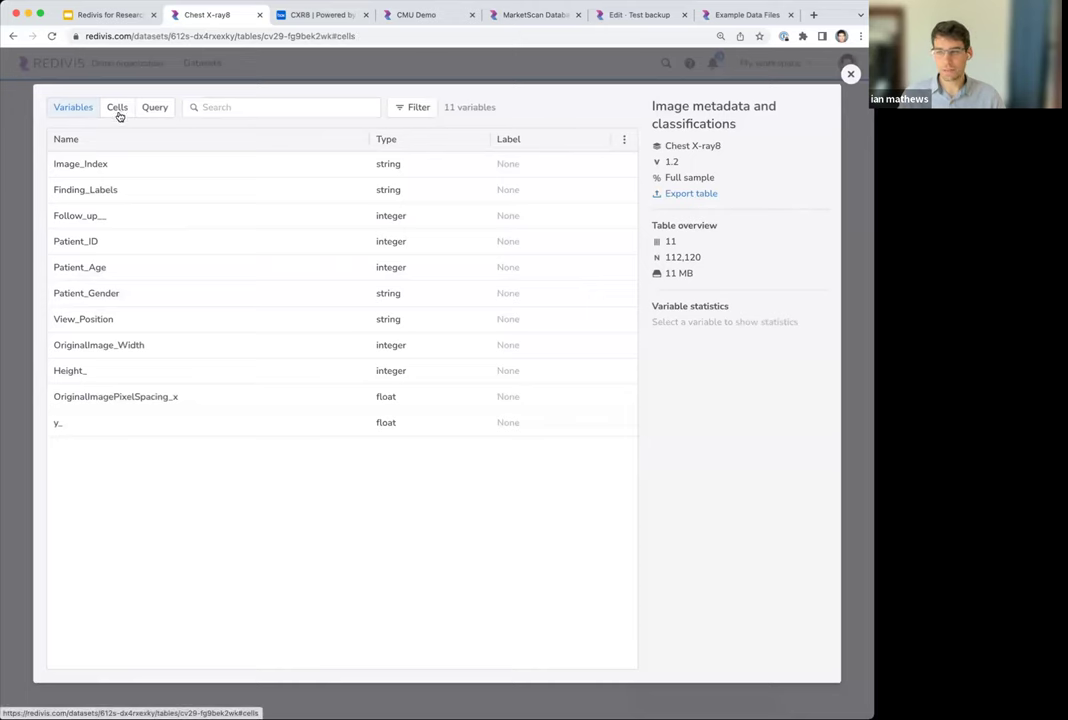
left_click(117, 107)
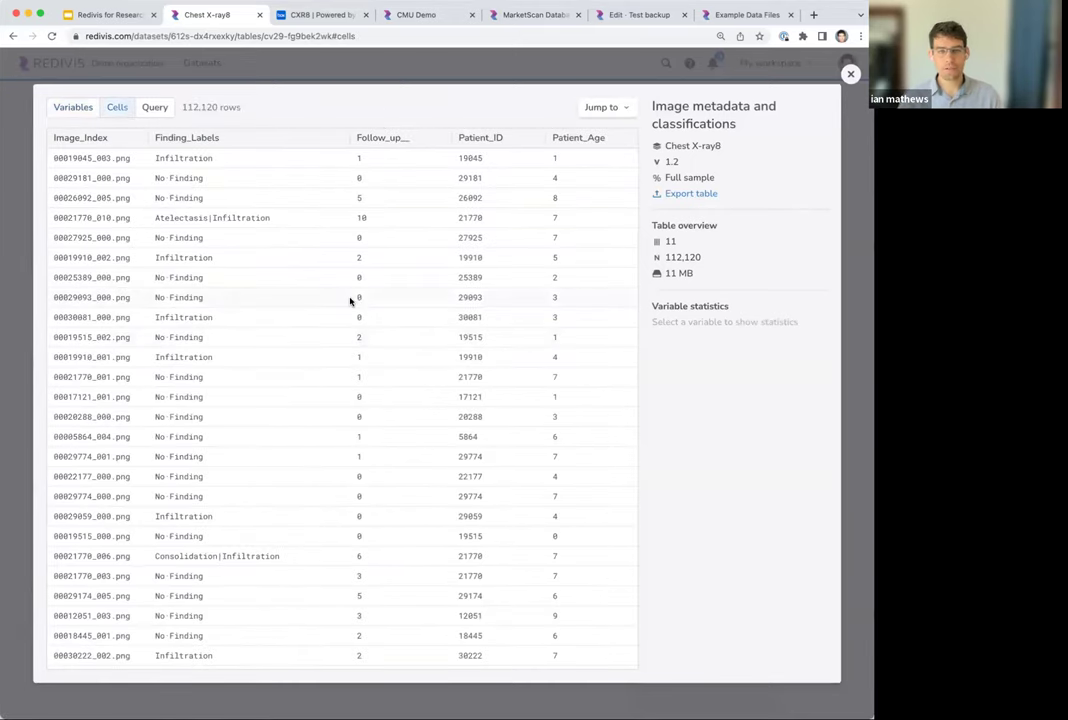
scroll(540, 216, "right", 3)
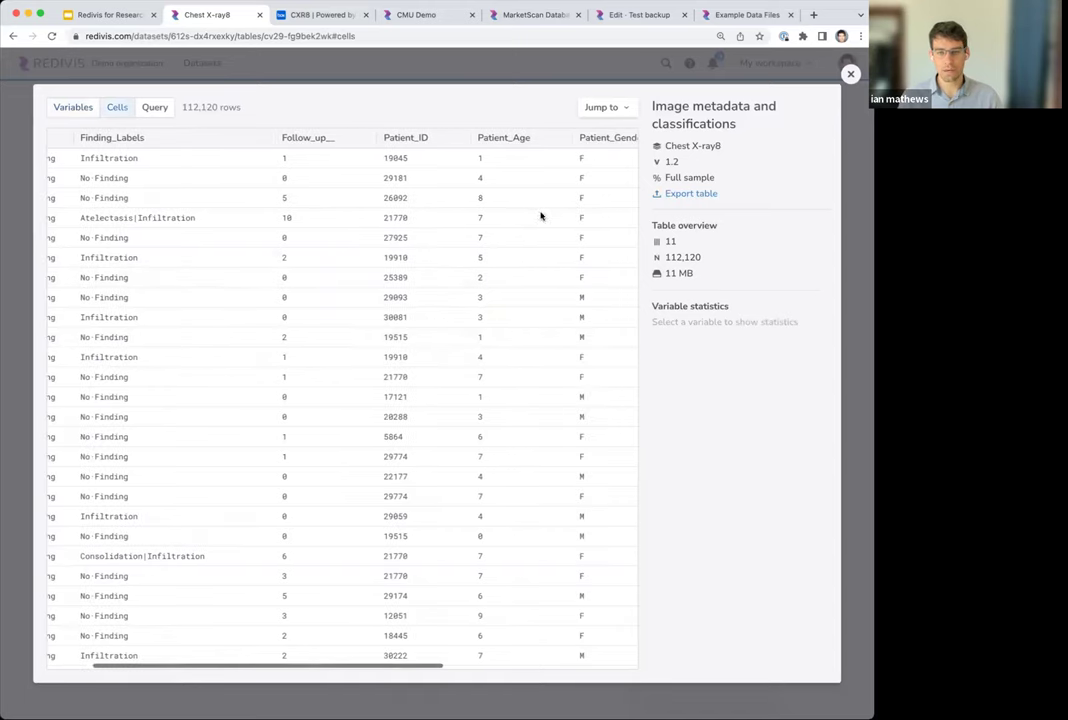
scroll(429, 237, "left", 2)
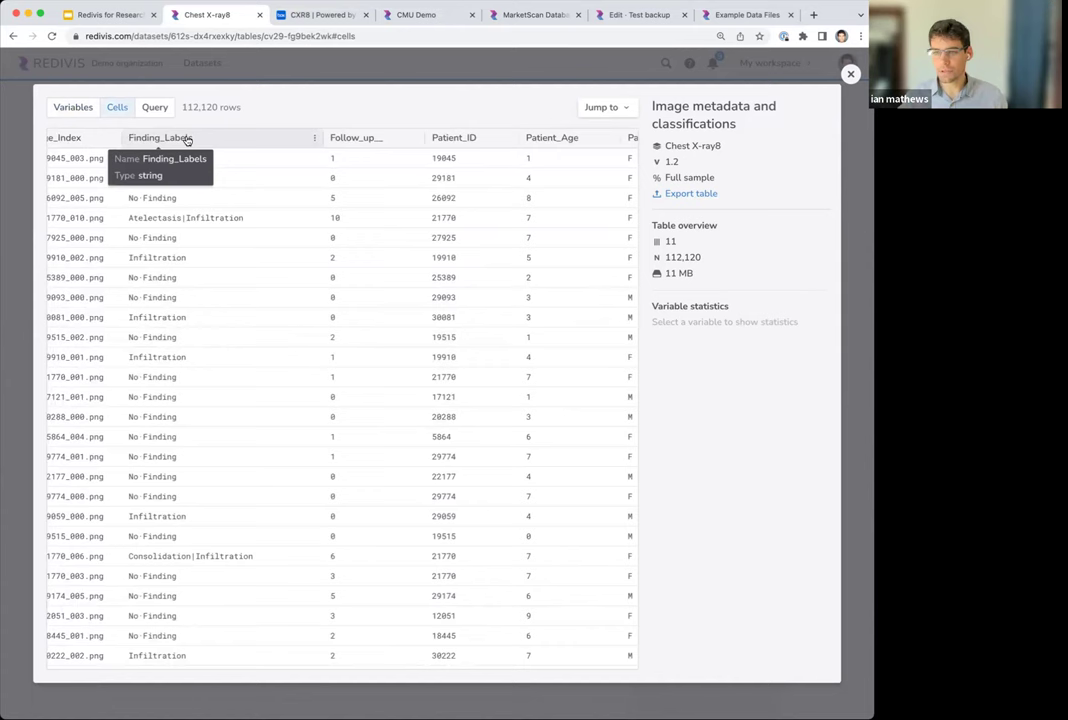
Step: Examine the variable statistics and frequency table of Finding_Labels, and close the table
left_click(186, 140)
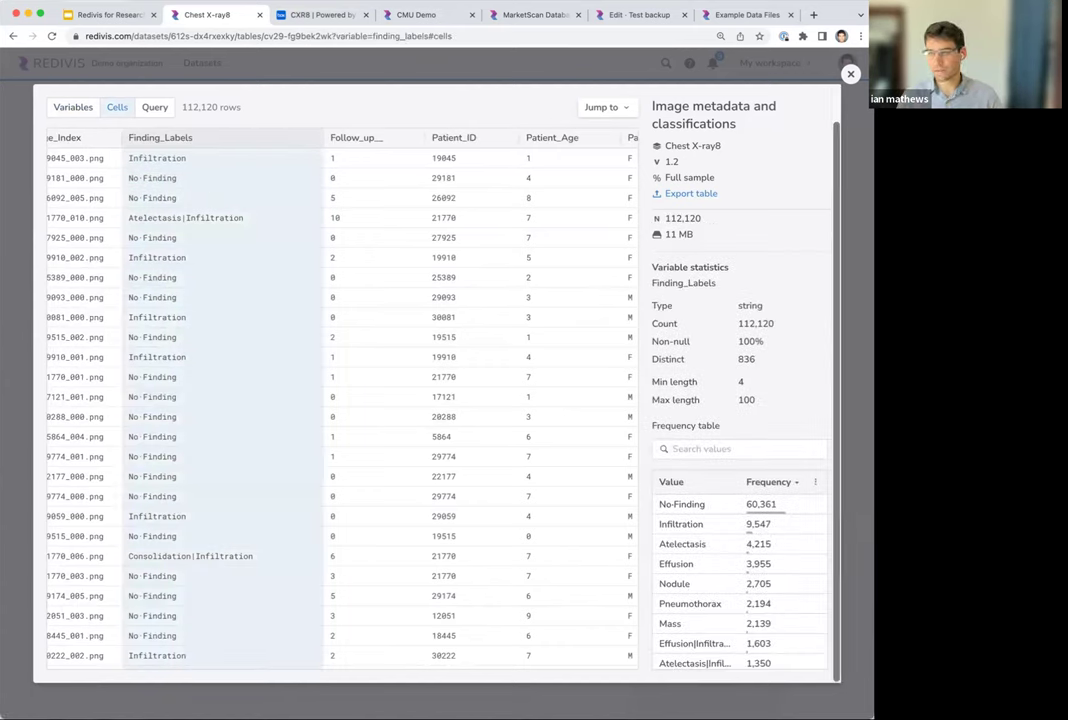
scroll(680, 550, "down", 3)
scroll(685, 587, "down", 2)
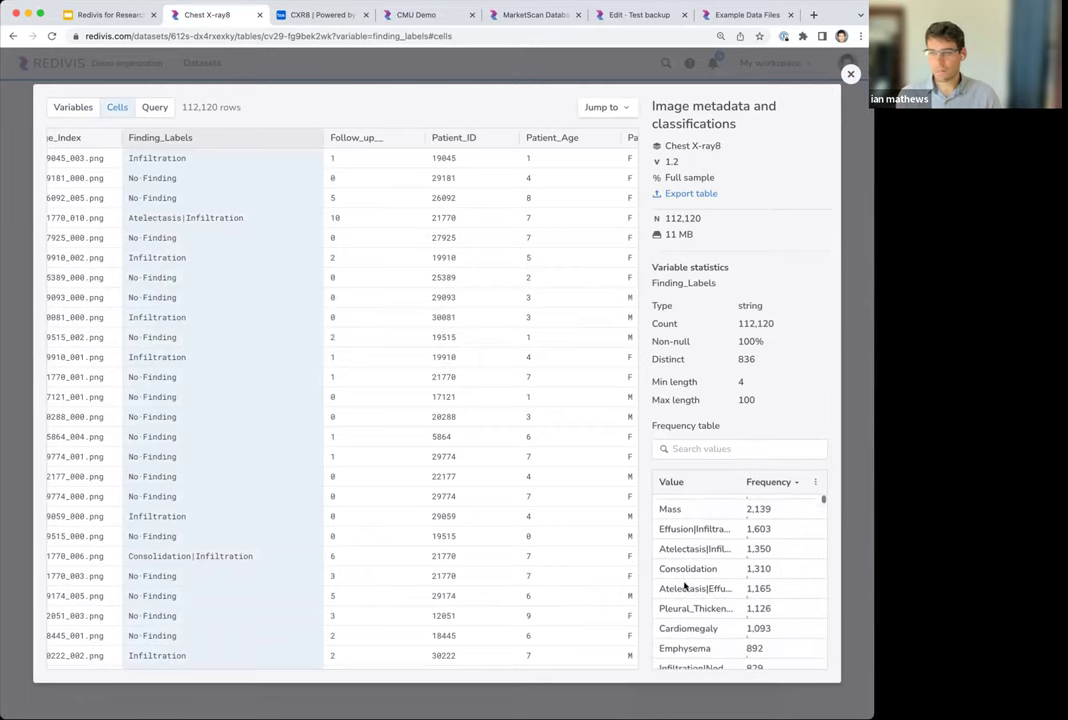
scroll(684, 584, "up", 5)
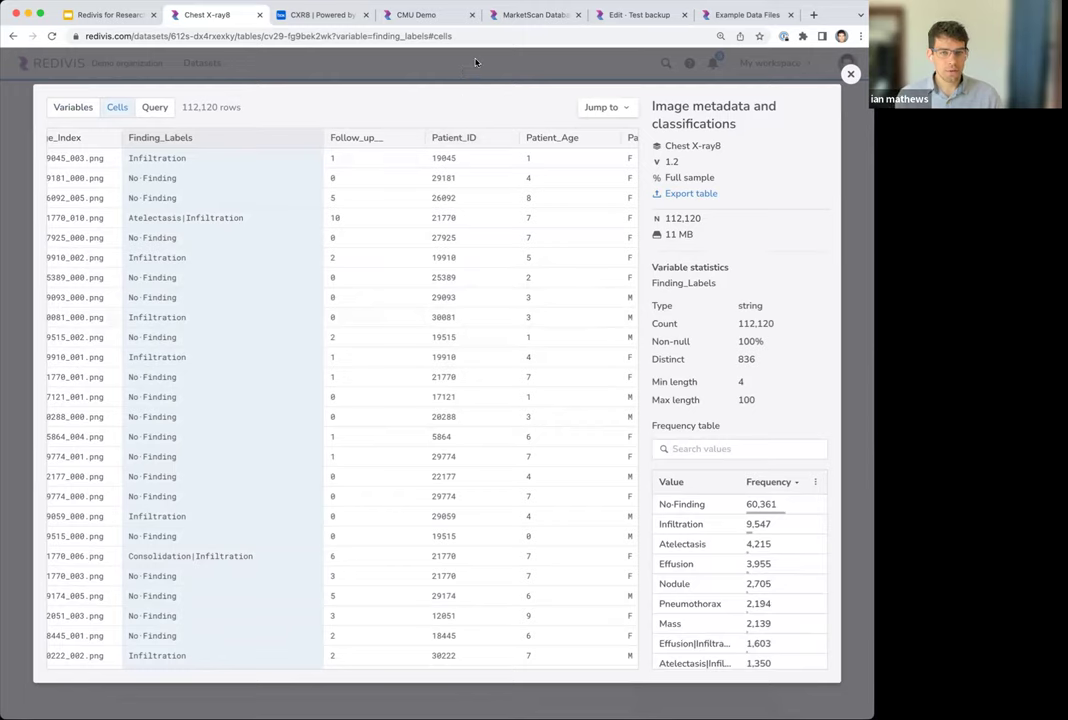
left_click(500, 68)
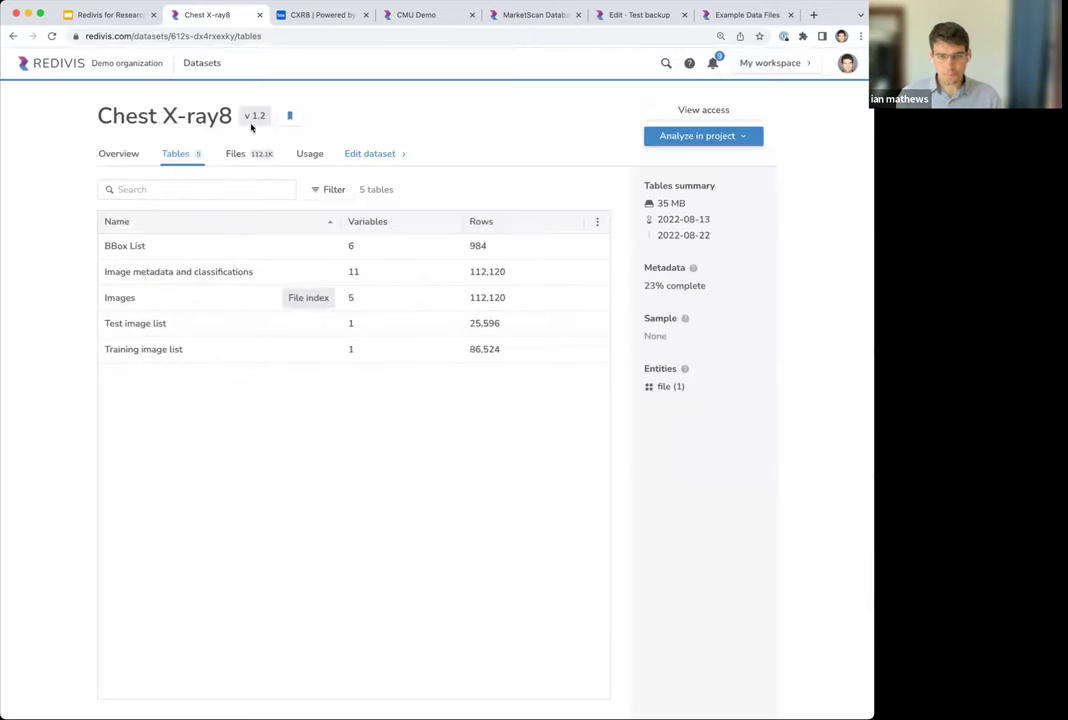
Step: View the dataset's usage and open its featured project, Radiology cardiomegaly classifier
left_click(301, 155)
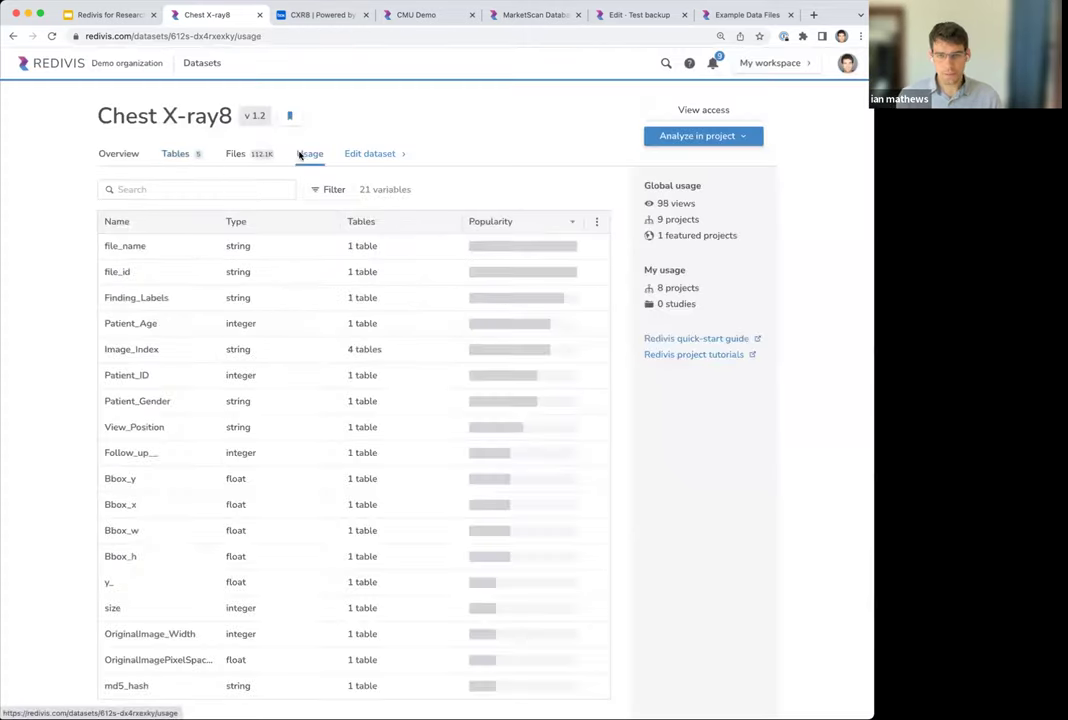
left_click(706, 235)
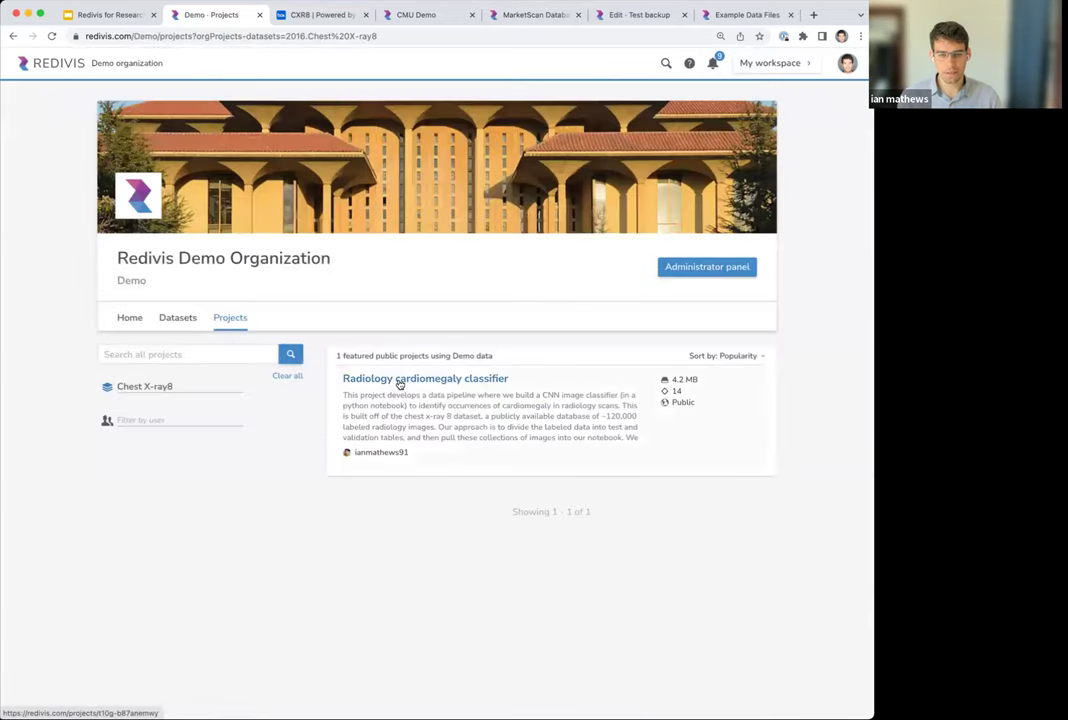
left_click(399, 381)
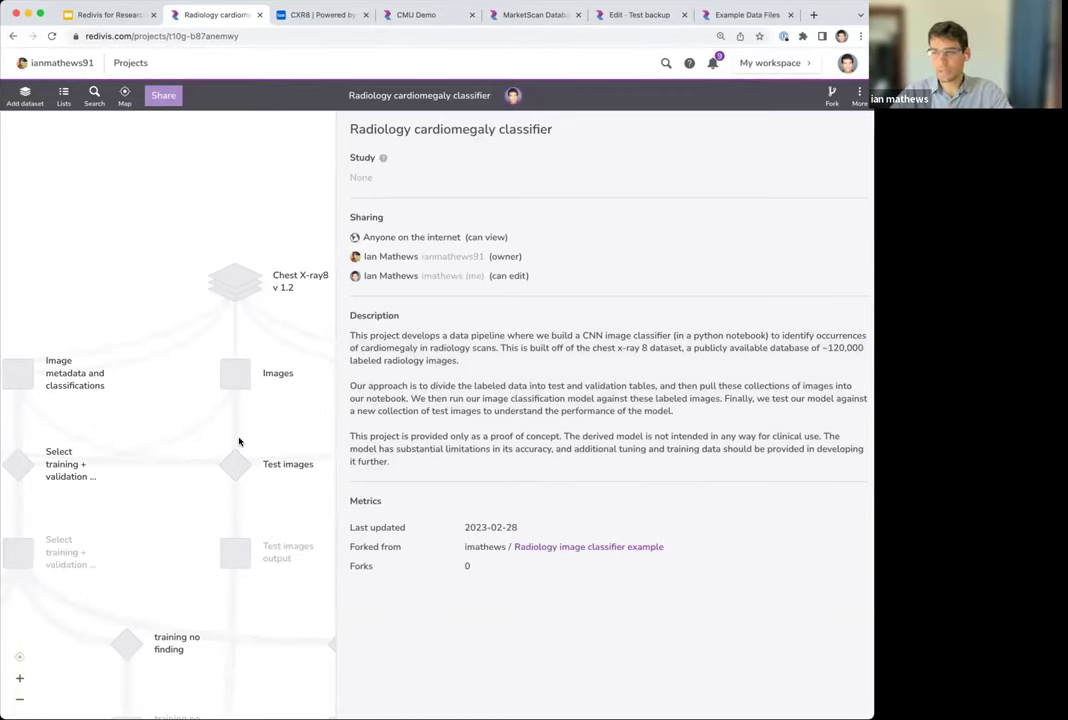
Step: Look over the project's workflow map and view the variables of the Select training + validation files output table
scroll(239, 441, "down", 5)
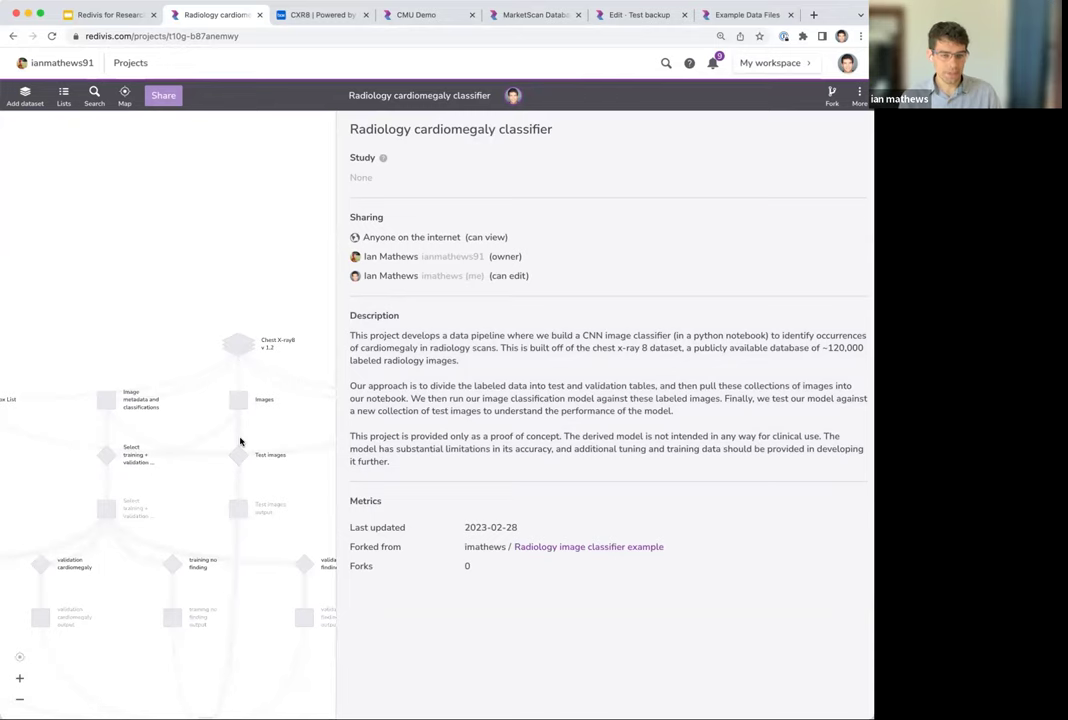
scroll(240, 441, "down", 5)
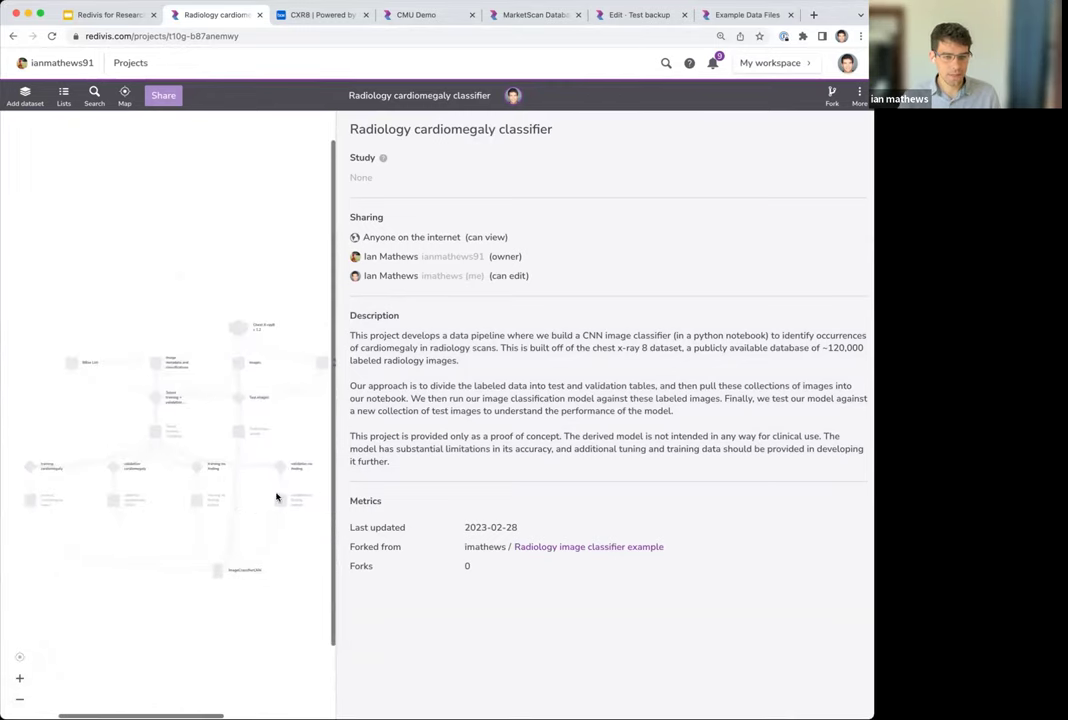
left_click(188, 439)
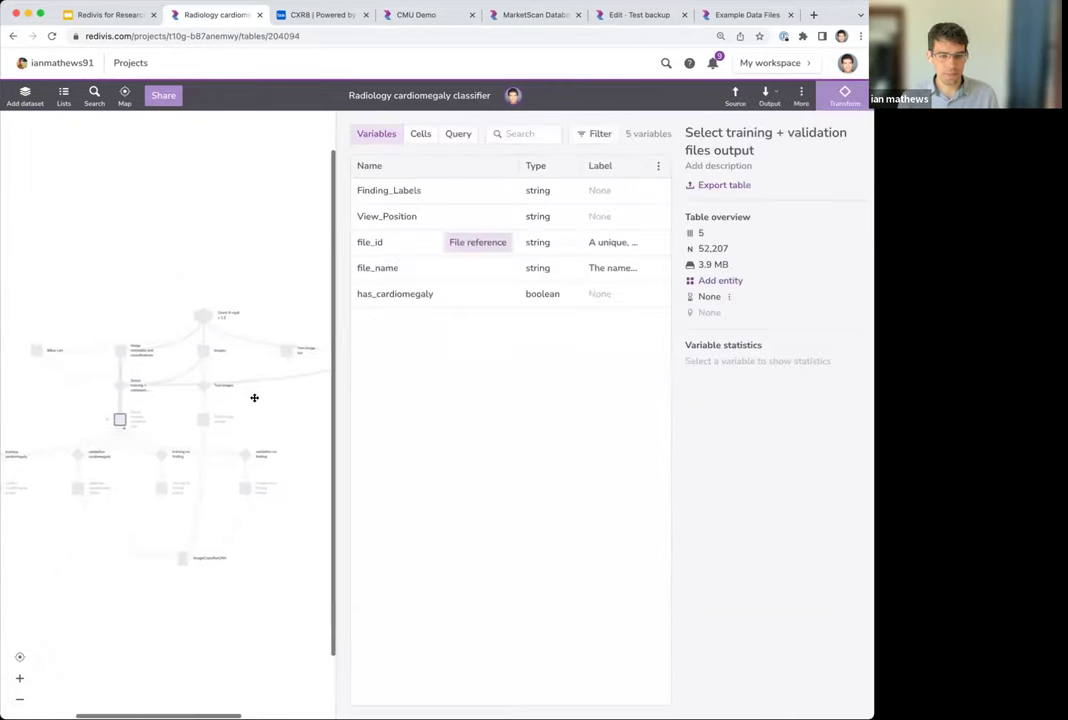
scroll(181, 396, "up", 6)
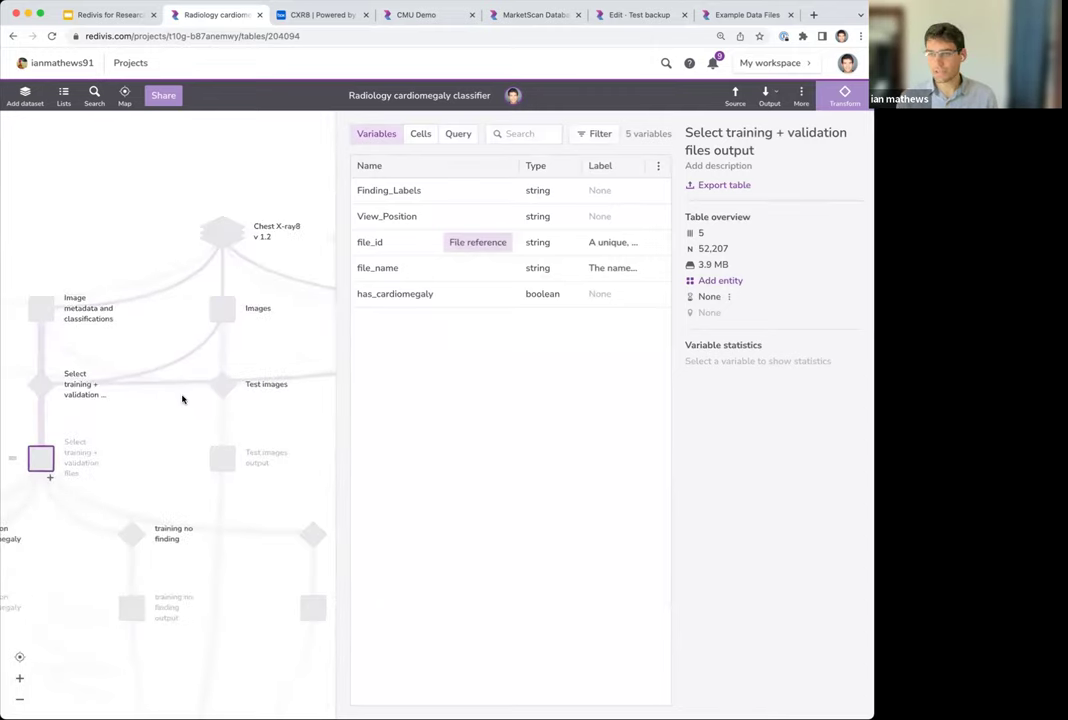
scroll(185, 404, "down", 4)
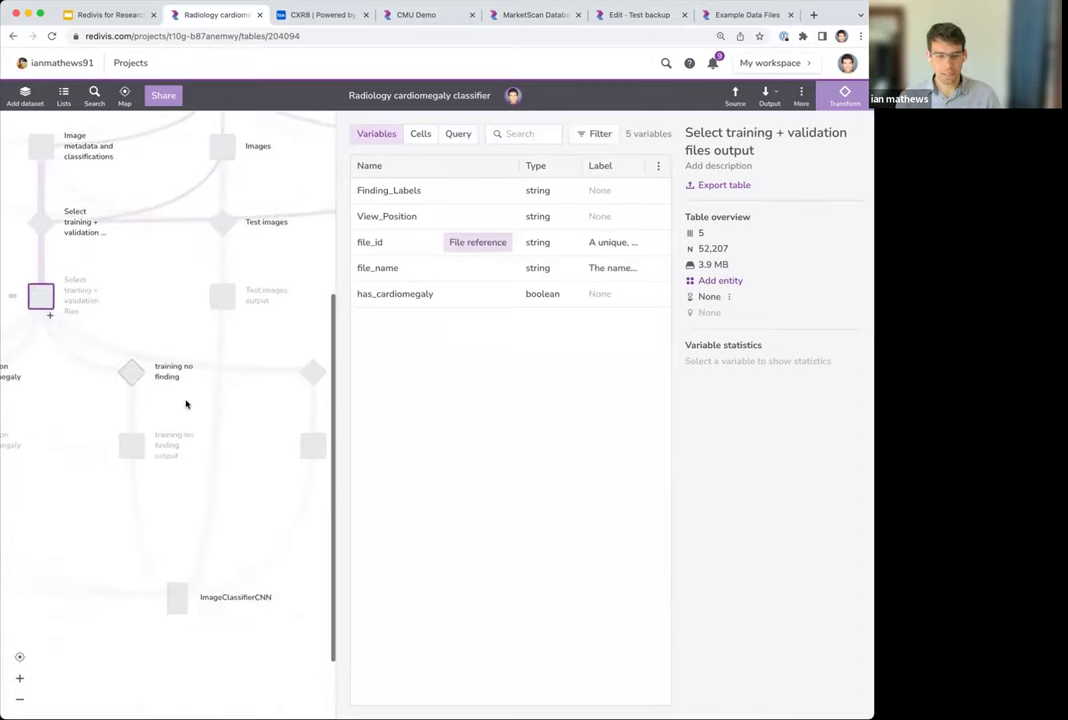
Step: Open the ImageClassifierCNN notebook and review its data loading, CNN model parameters and model training sections
left_click(175, 594)
scroll(213, 700, "down", 1)
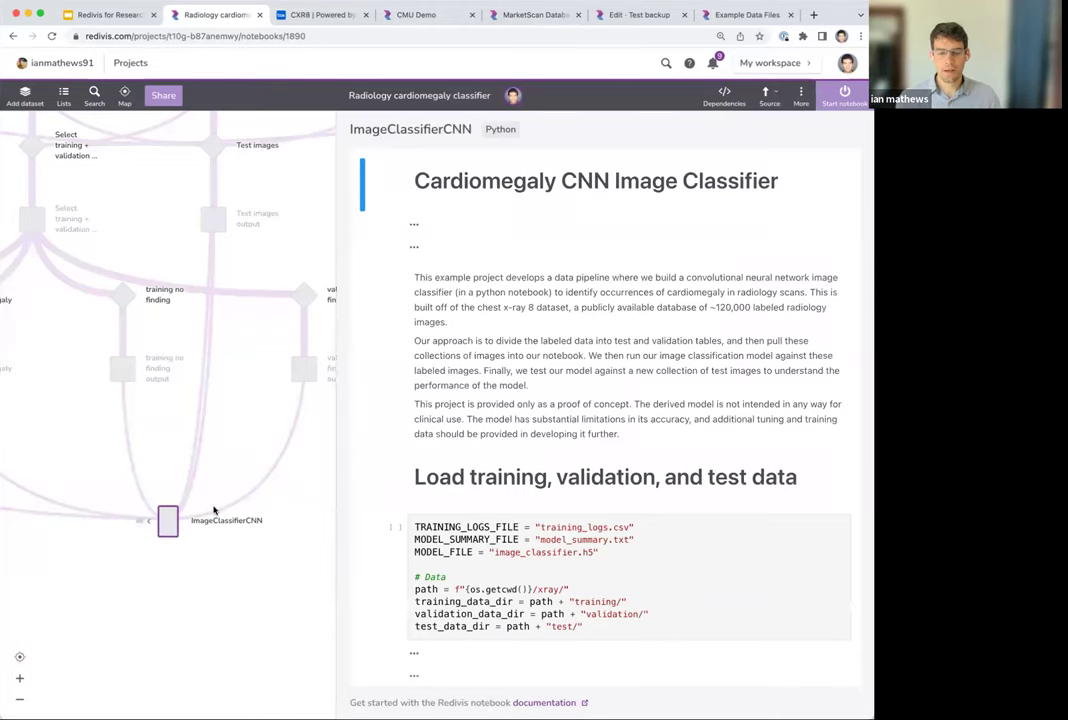
scroll(657, 397, "down", 2)
scroll(657, 397, "down", 3)
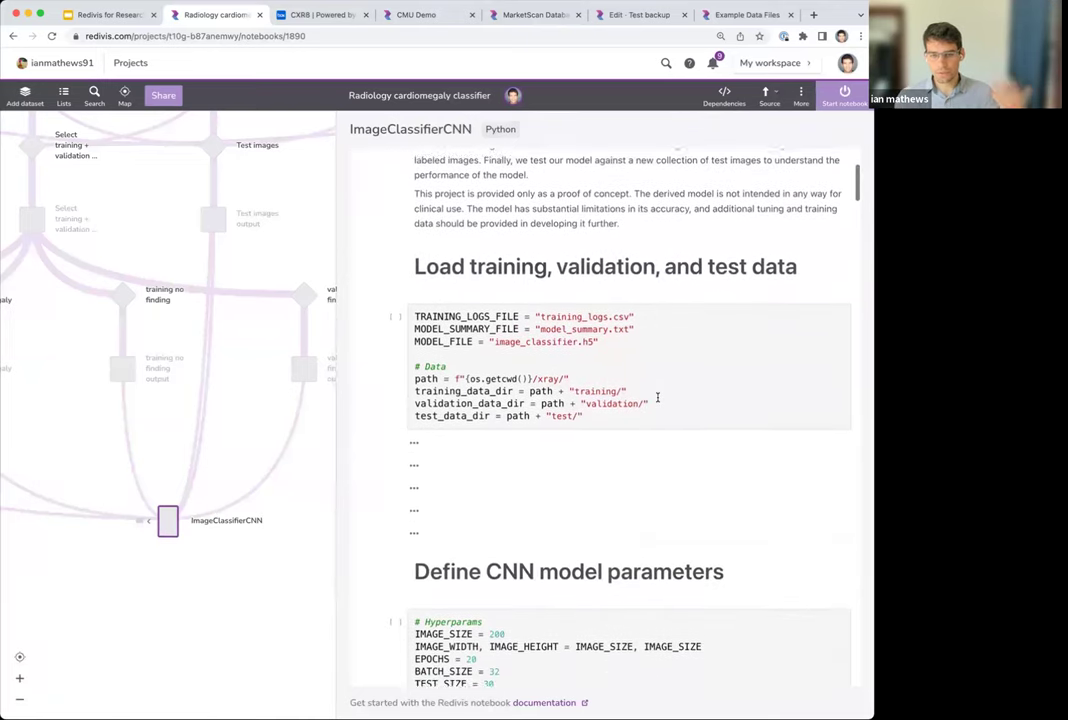
scroll(657, 400, "down", 5)
scroll(651, 415, "down", 5)
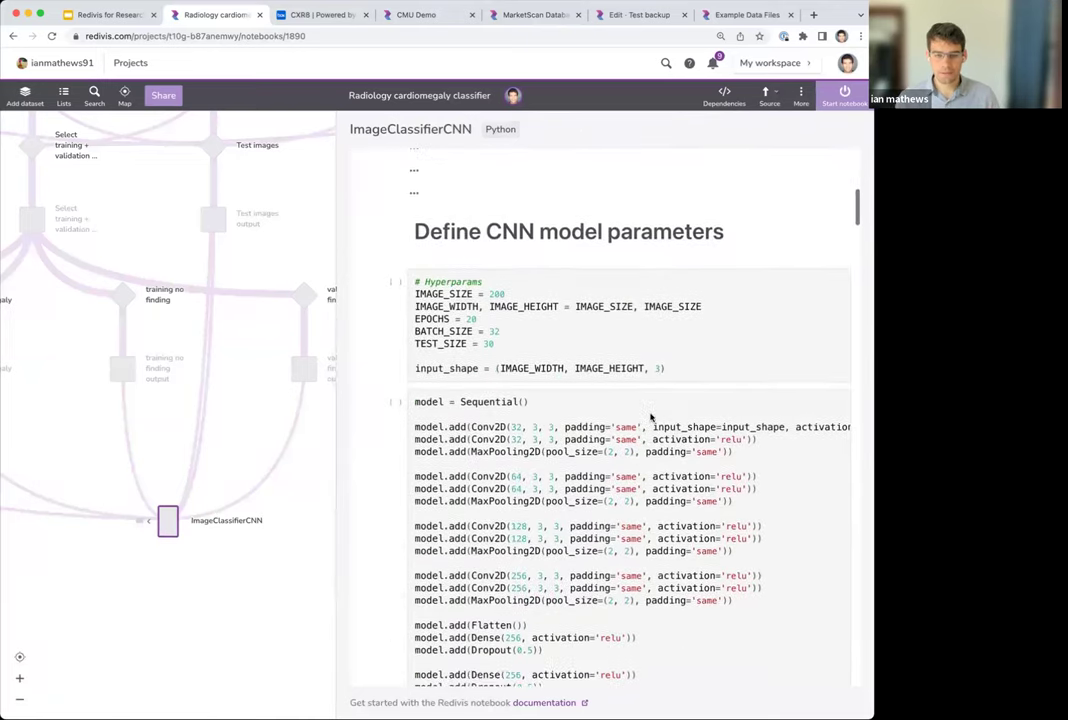
scroll(646, 421, "down", 14)
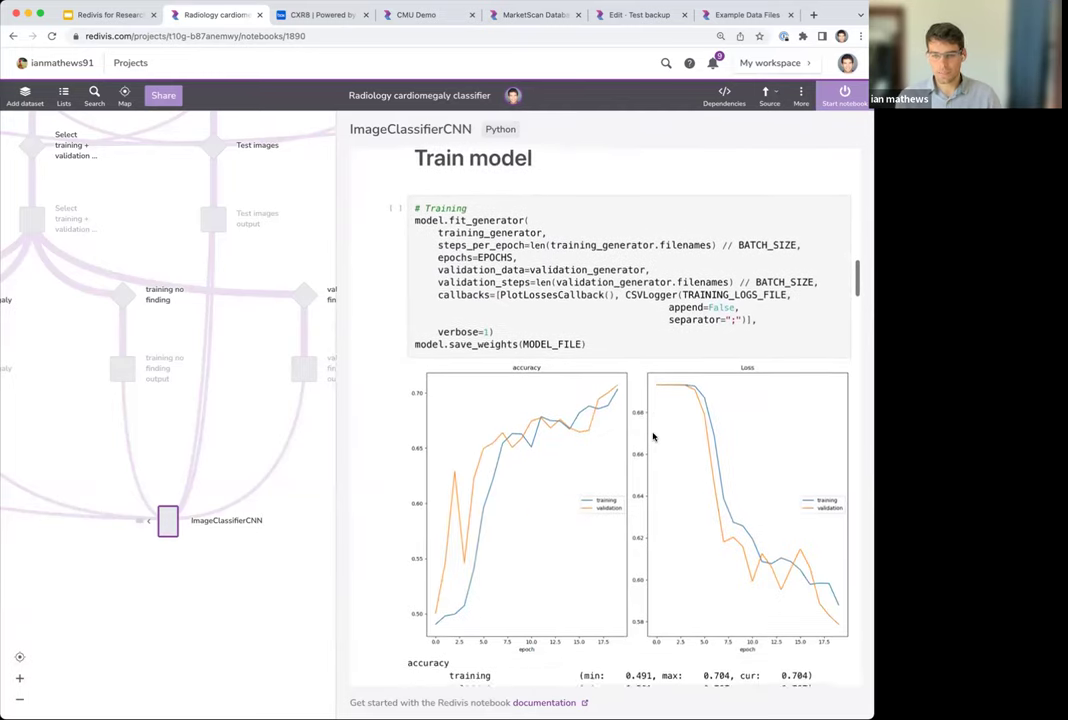
Step: Review the notebook's accuracy and loss plots and its labelled X-ray predictions, and return to the presentation to advance one slide
scroll(653, 437, "down", 1)
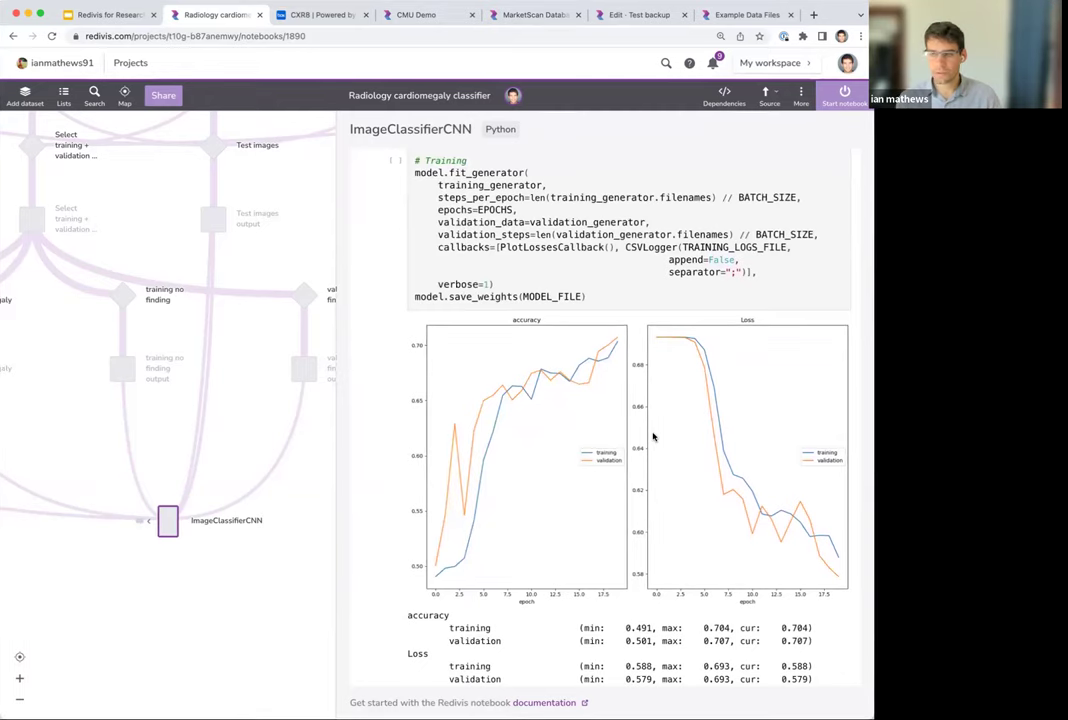
scroll(653, 437, "down", 5)
scroll(652, 453, "down", 6)
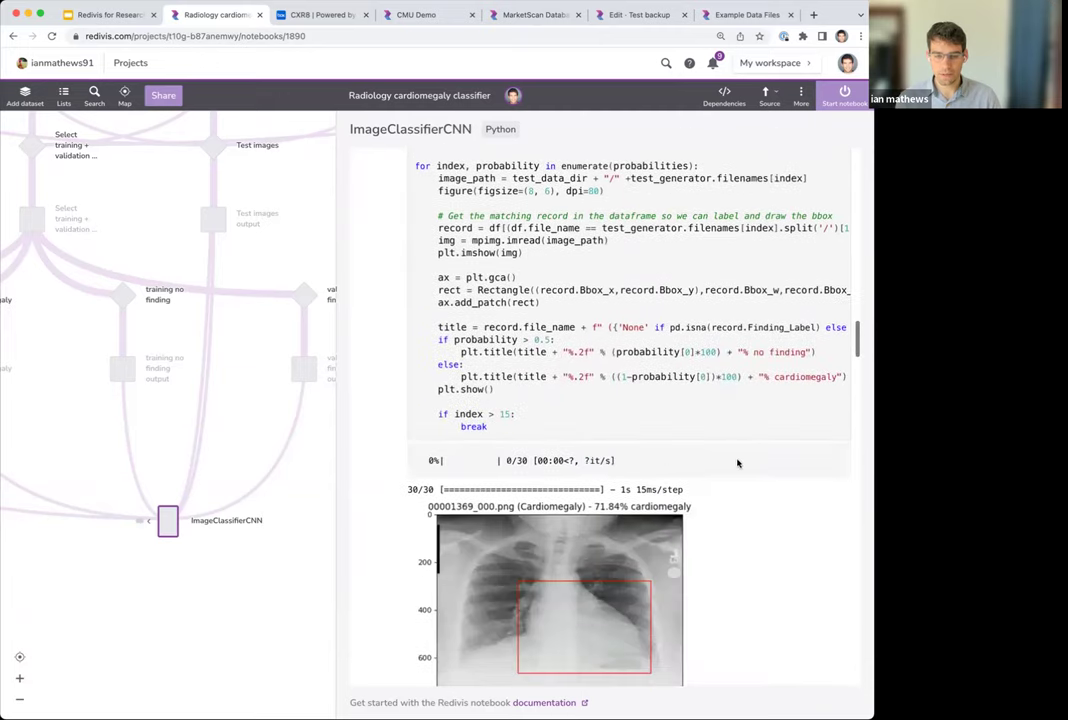
scroll(738, 463, "down", 5)
scroll(738, 463, "down", 1)
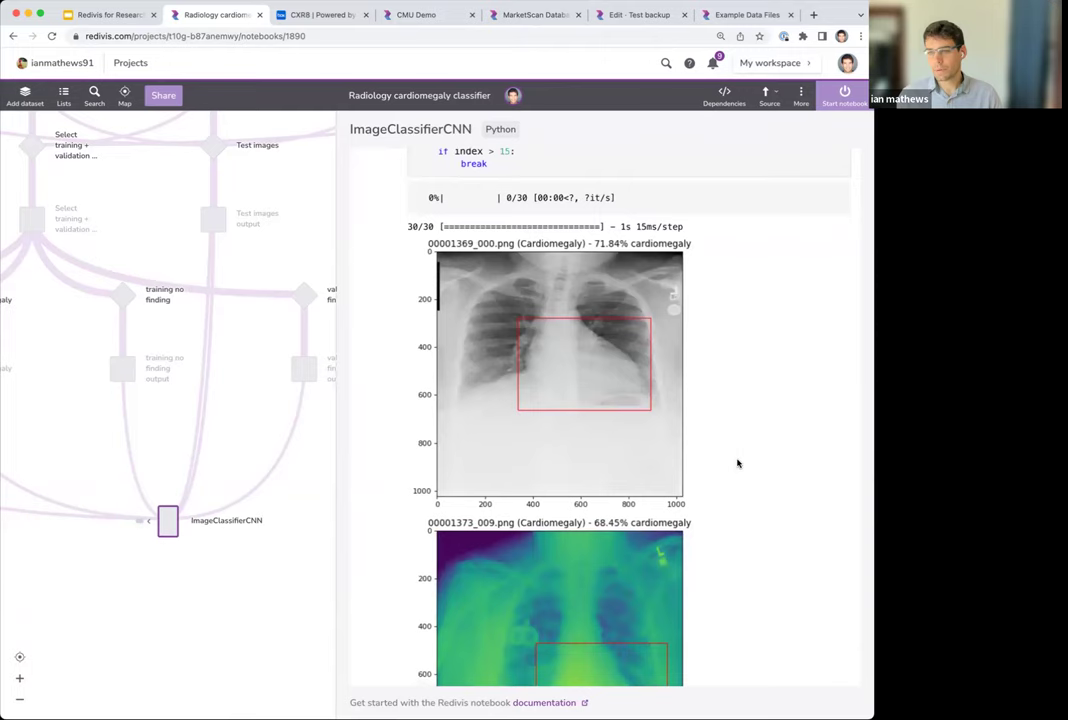
scroll(750, 477, "down", 3)
scroll(746, 483, "down", 7)
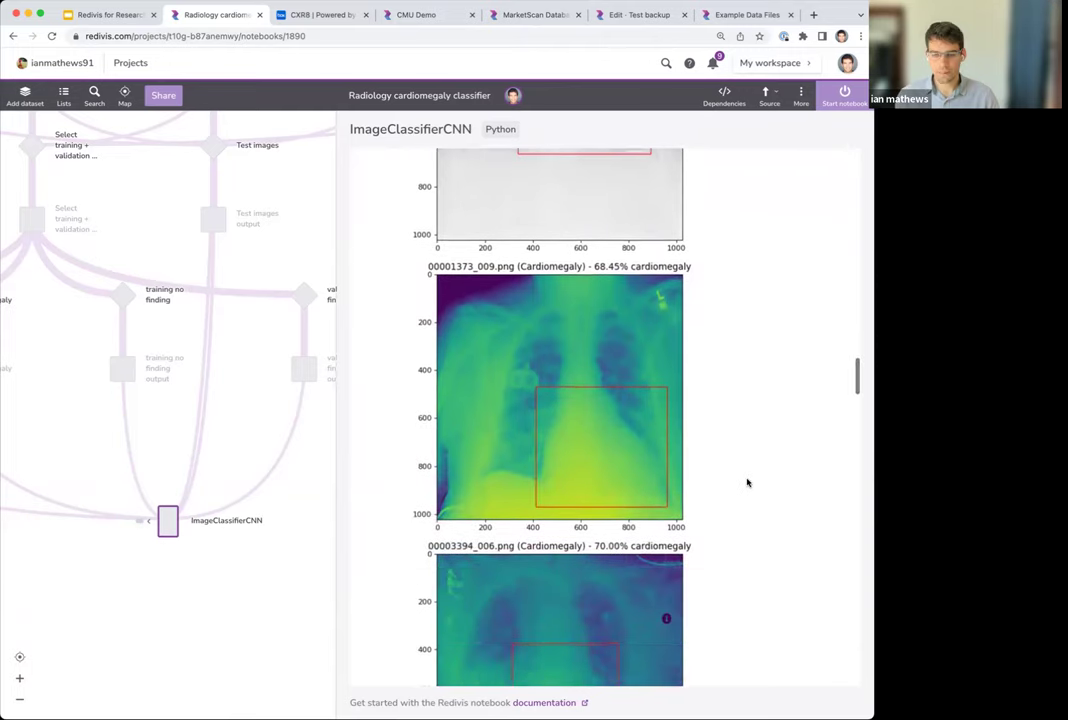
scroll(746, 491, "down", 1)
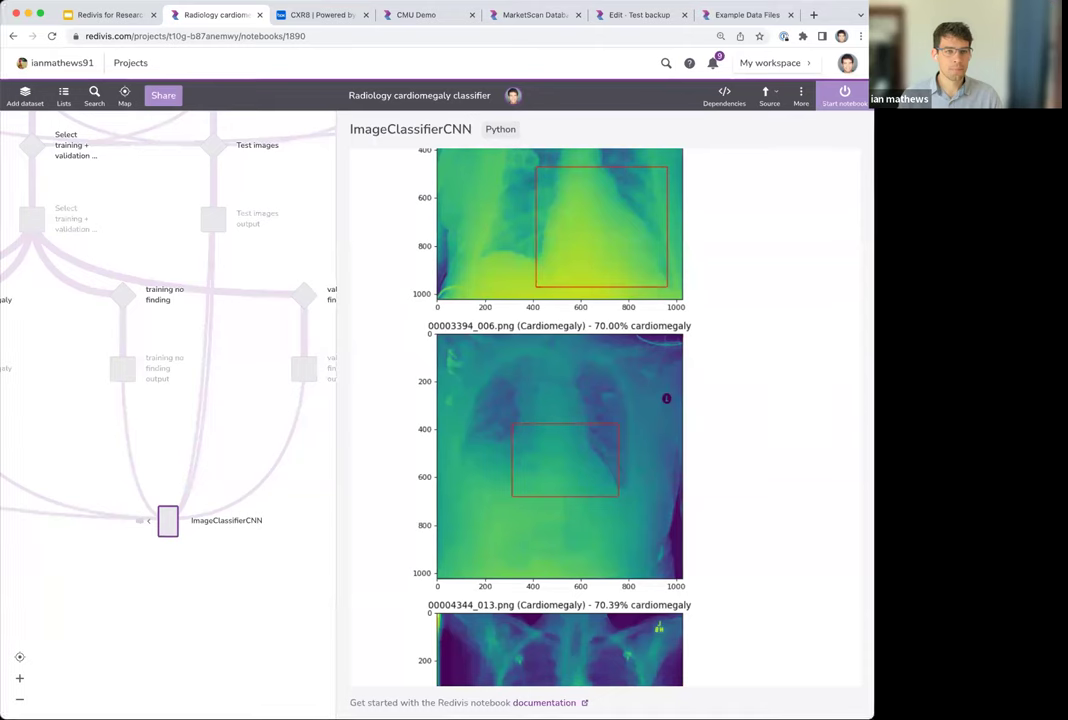
left_click(105, 15)
key("Right")
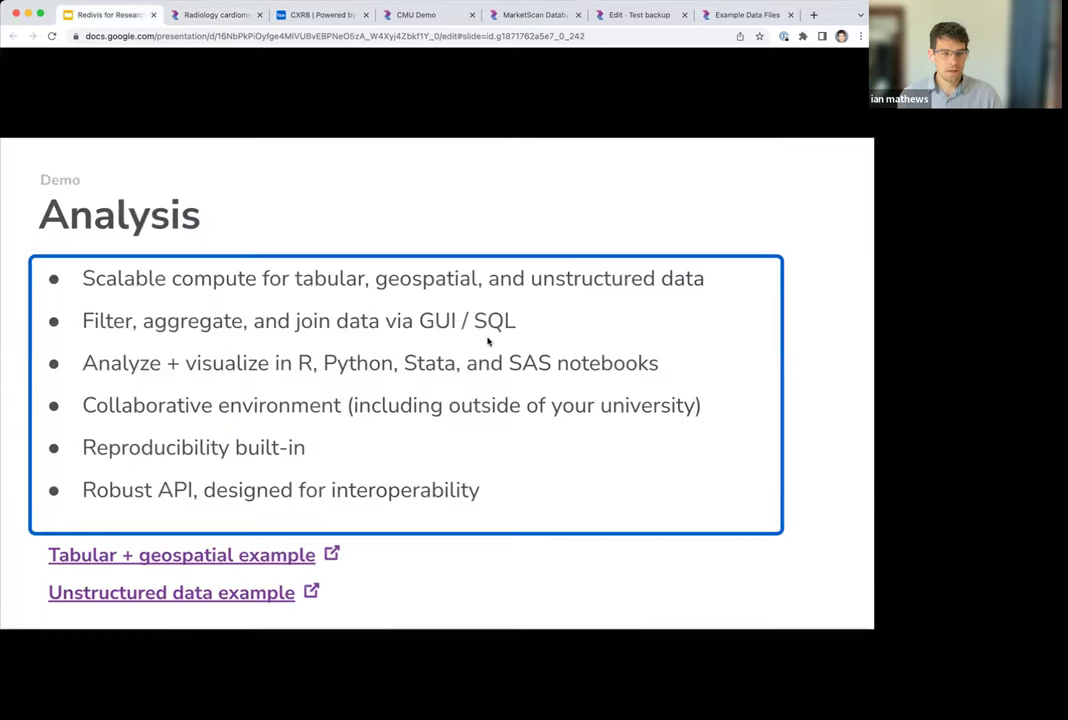
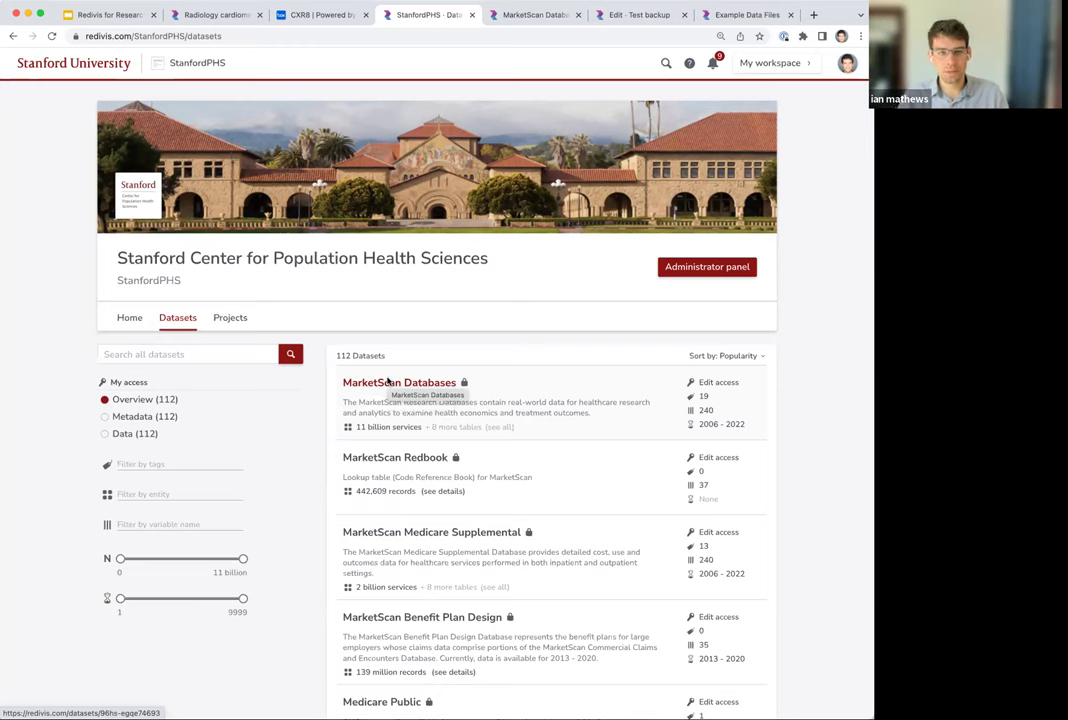
Step: Open the MarketScan Databases dataset from the StanfordPHS datasets and review its metadata and data access requirements
left_click_drag(176, 36, 86, 36)
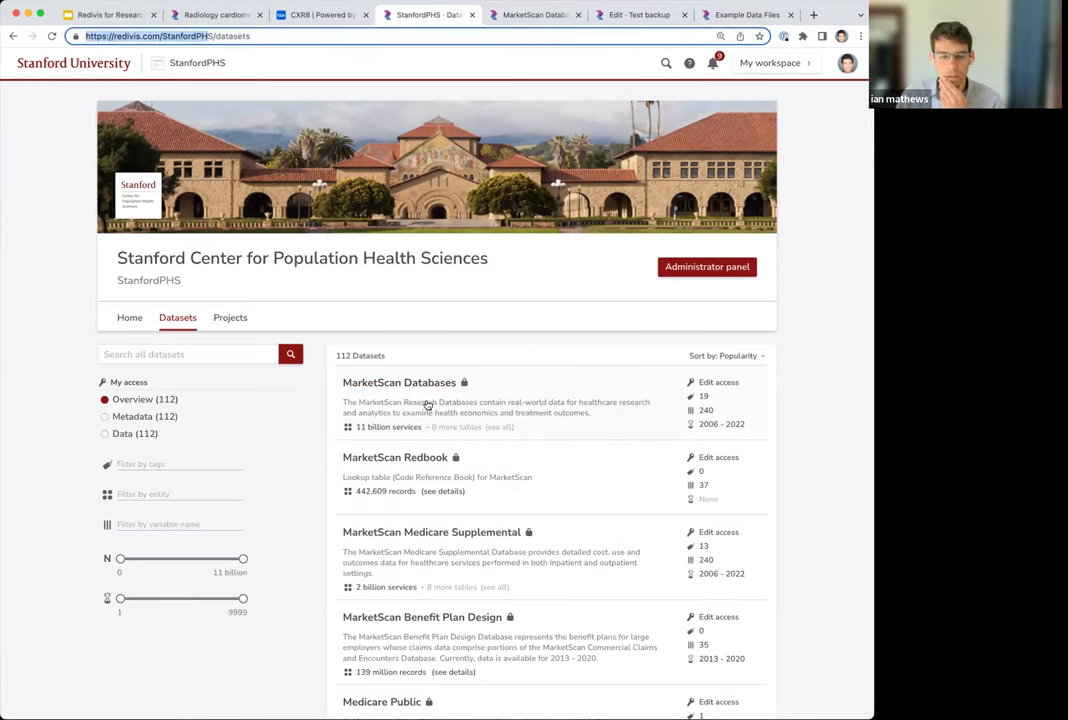
left_click(441, 382)
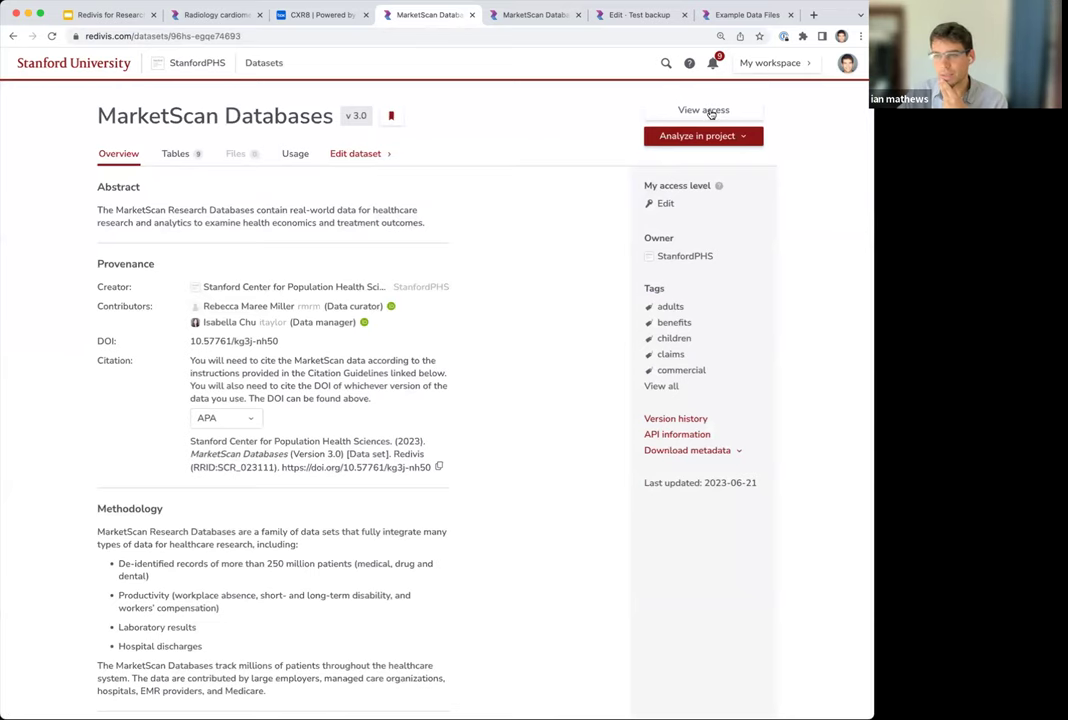
left_click(706, 111)
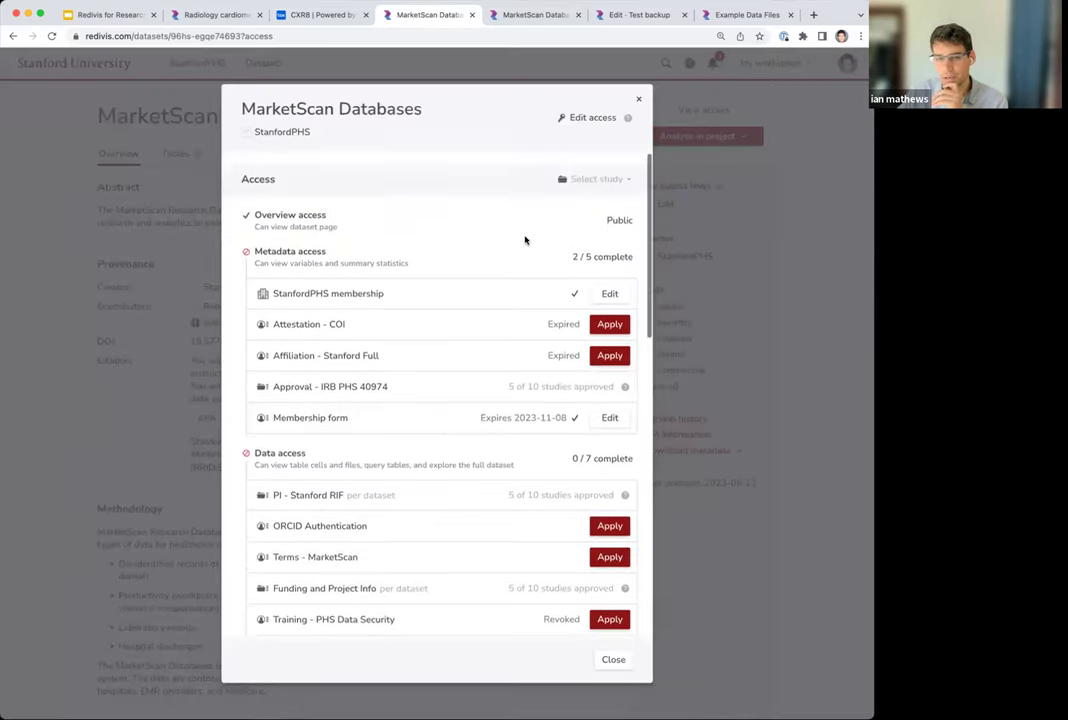
scroll(524, 238, "down", 1)
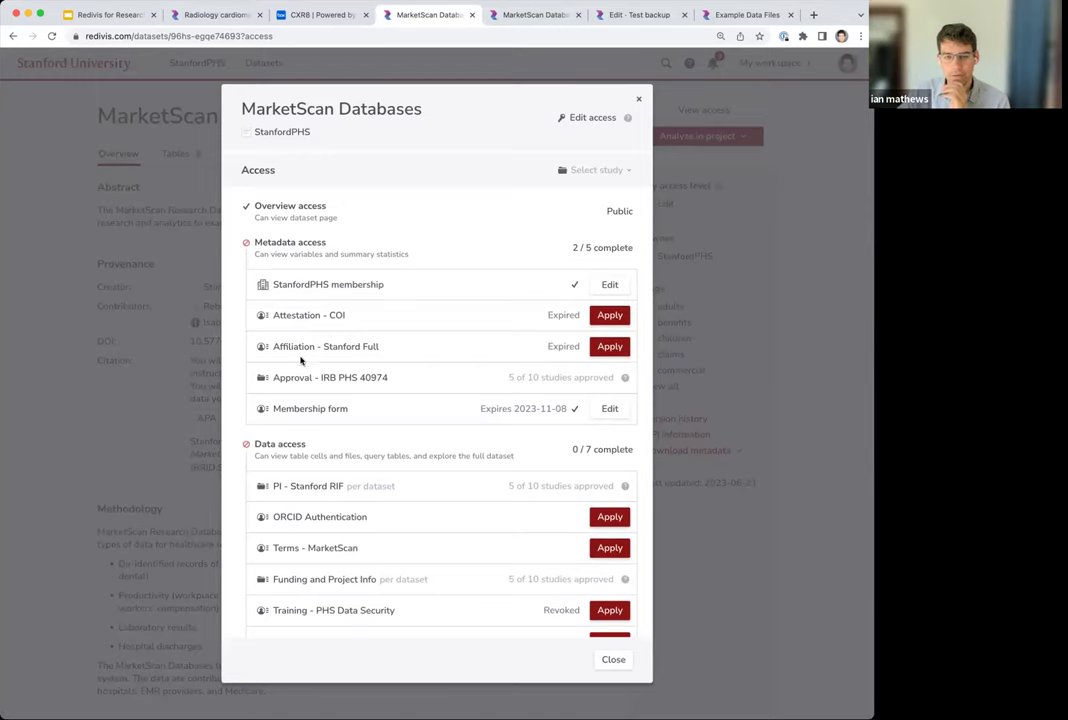
left_click_drag(274, 377, 368, 376)
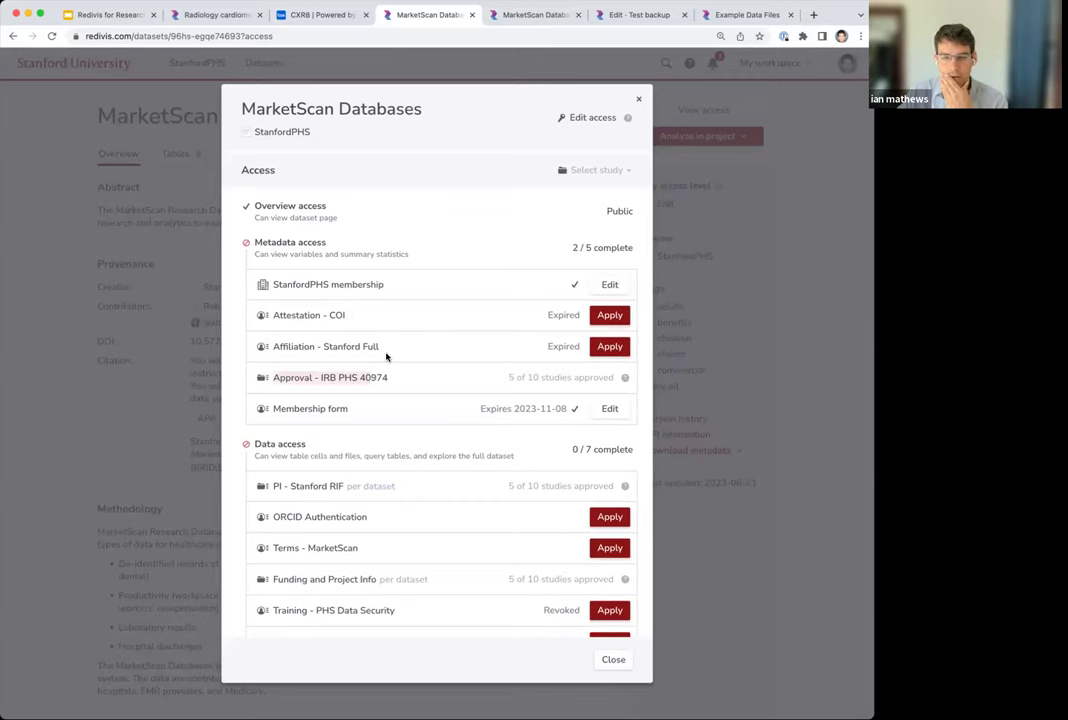
scroll(386, 356, "up", 1)
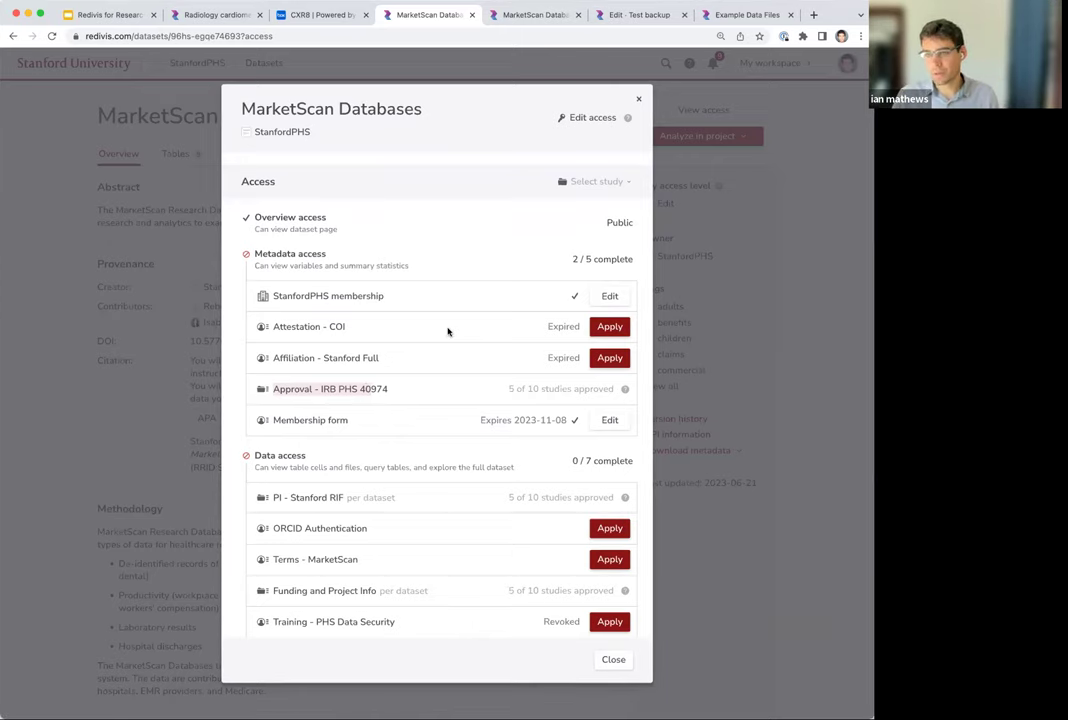
scroll(460, 328, "down", 1)
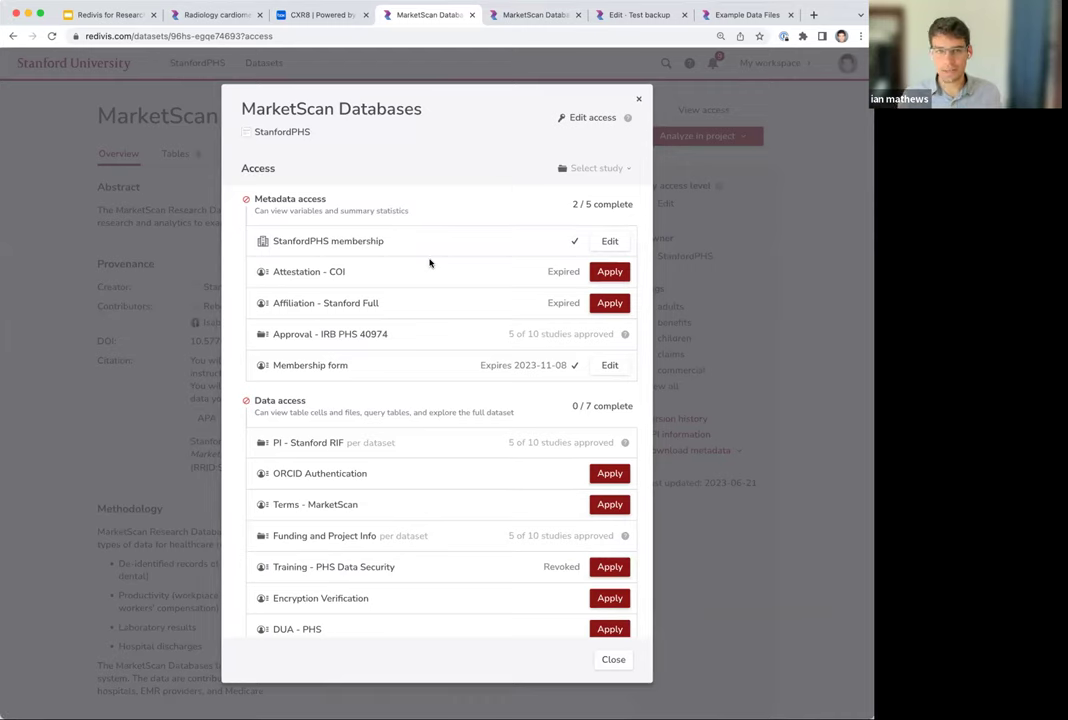
left_click(126, 257)
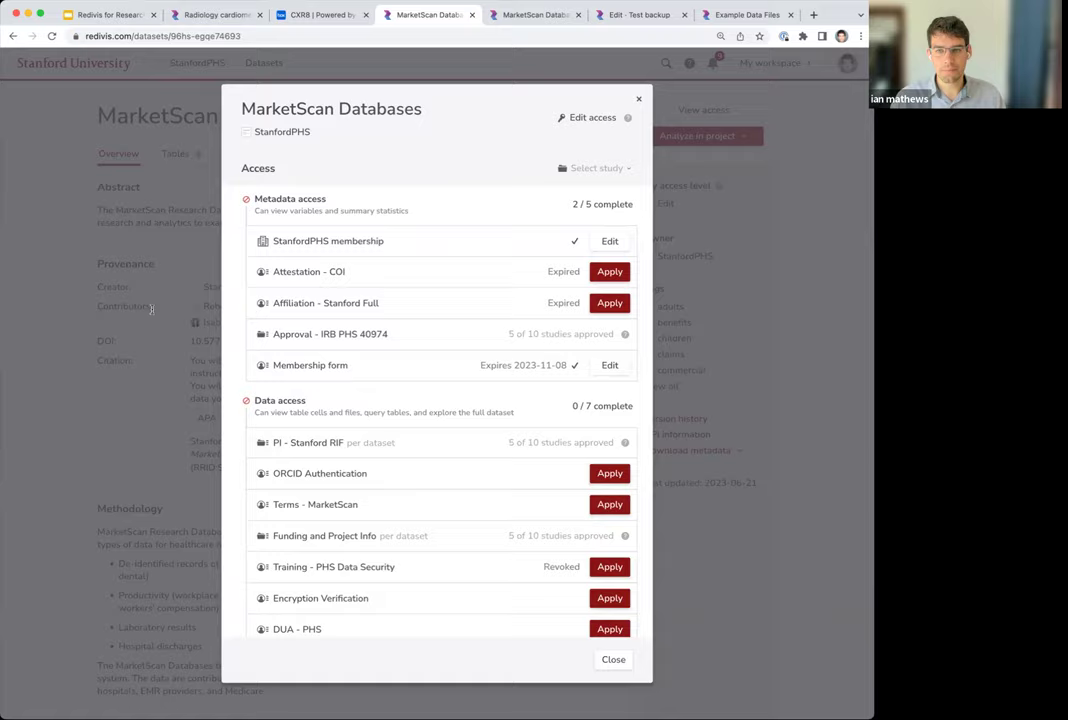
Step: Return to the Radiology cardiomegaly classifier project and deselect the notebook to view the project overview
left_click(218, 15)
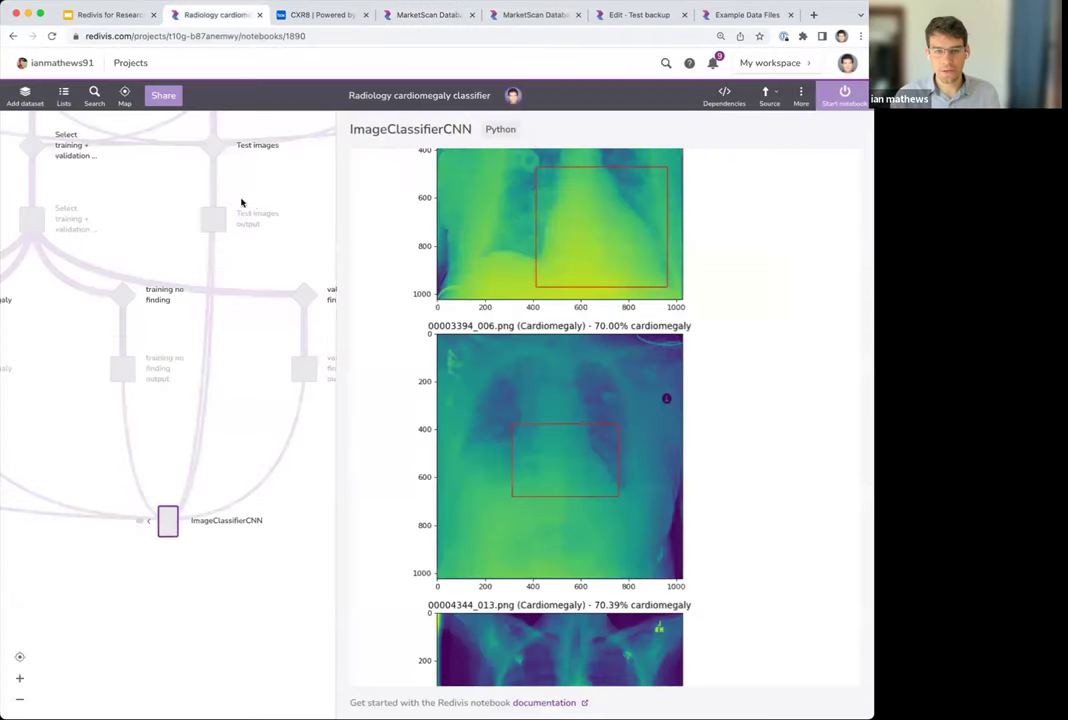
left_click(298, 187)
scroll(284, 267, "up", 1)
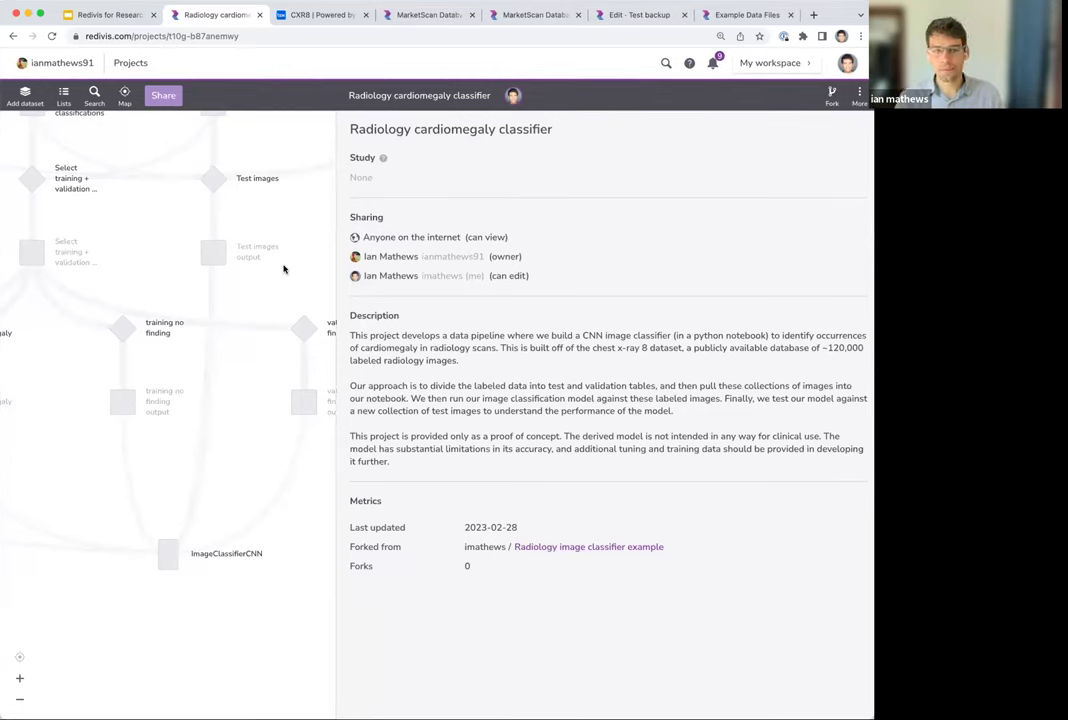
Step: Go from the MarketScan Databases page to the personal workspace and open the recent project CMU Demo
left_click(441, 17)
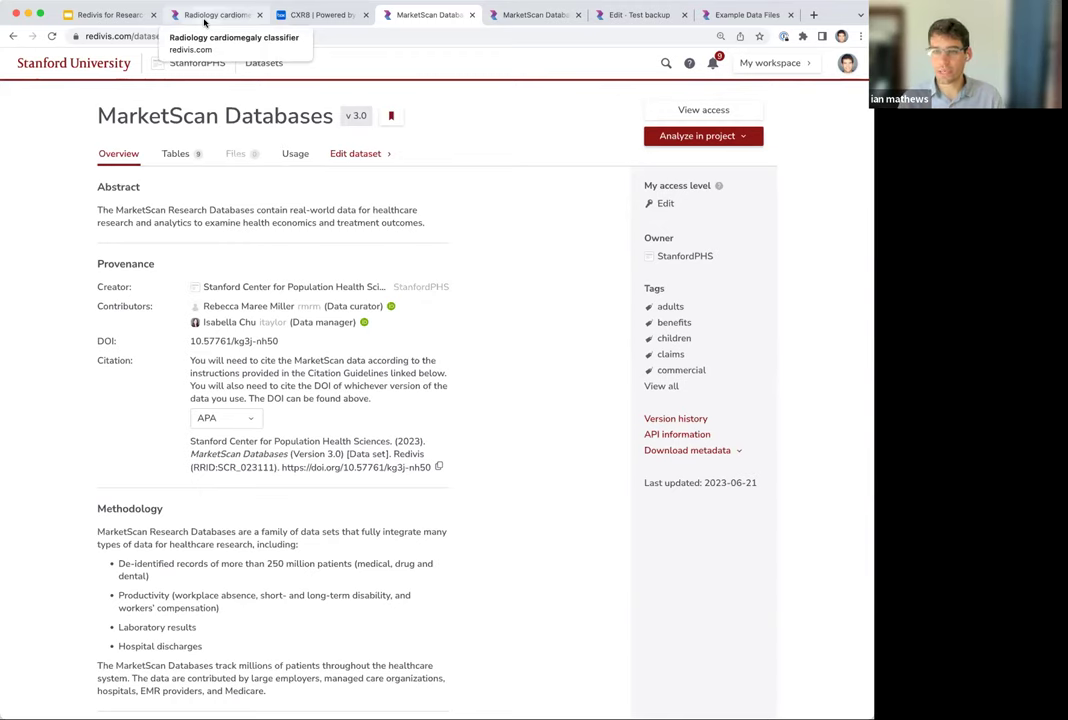
left_click(775, 63)
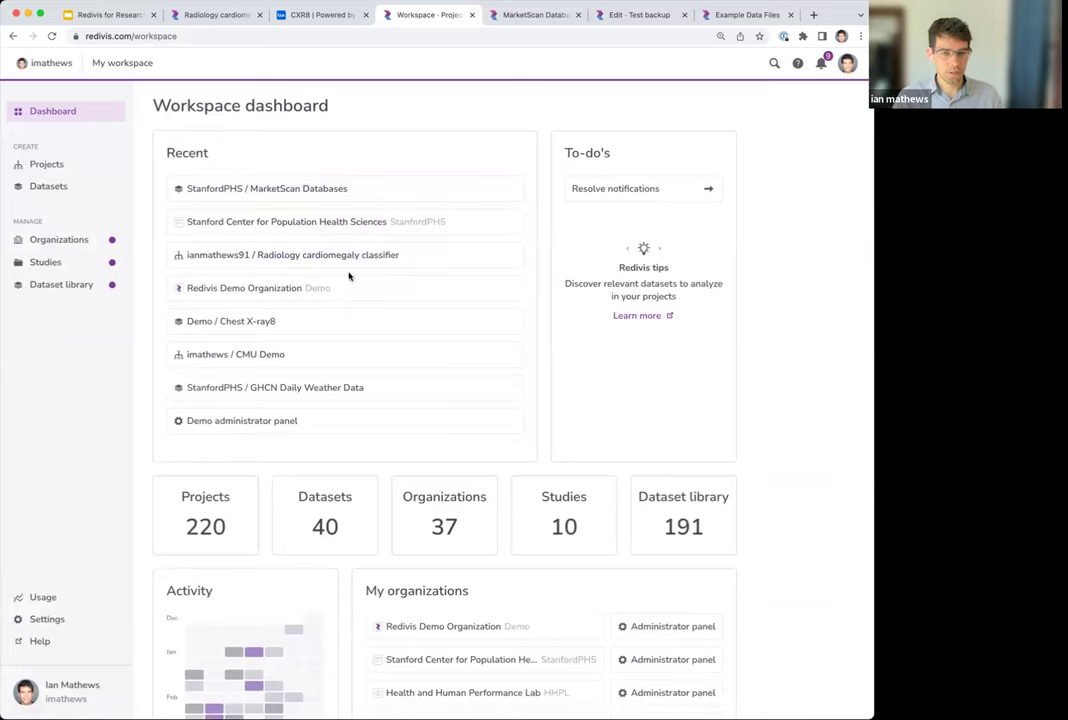
left_click(281, 360)
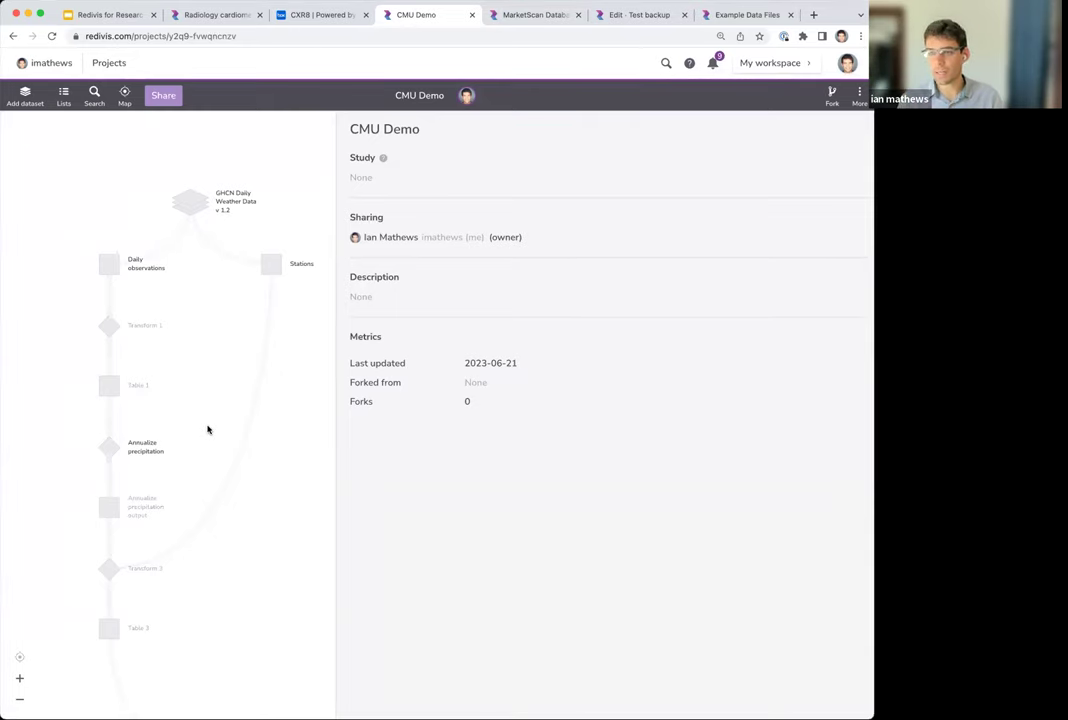
Step: View the sharing settings of the CMU Demo project and close them without adding anyone
scroll(198, 508, "down", 2)
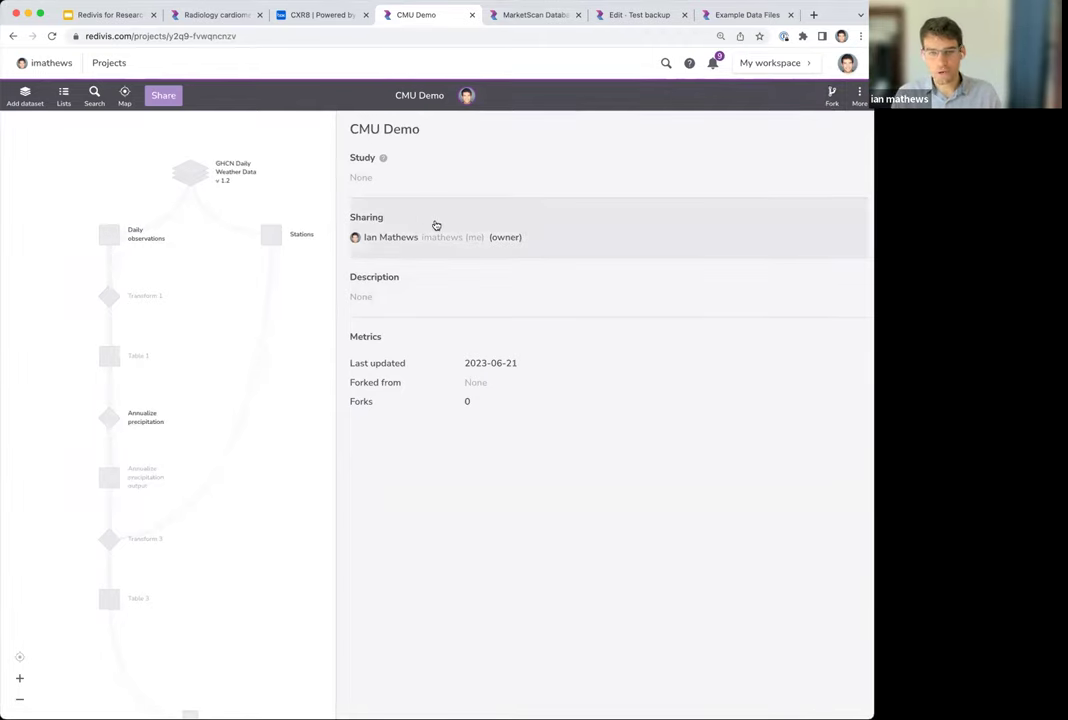
left_click(434, 226)
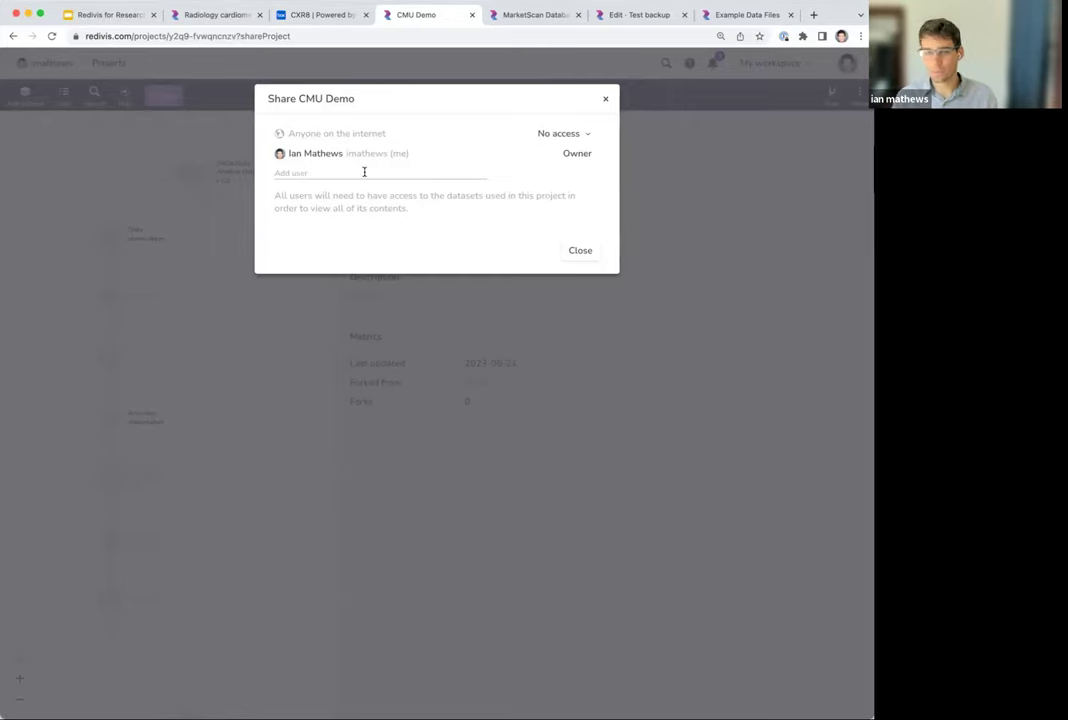
left_click(241, 361)
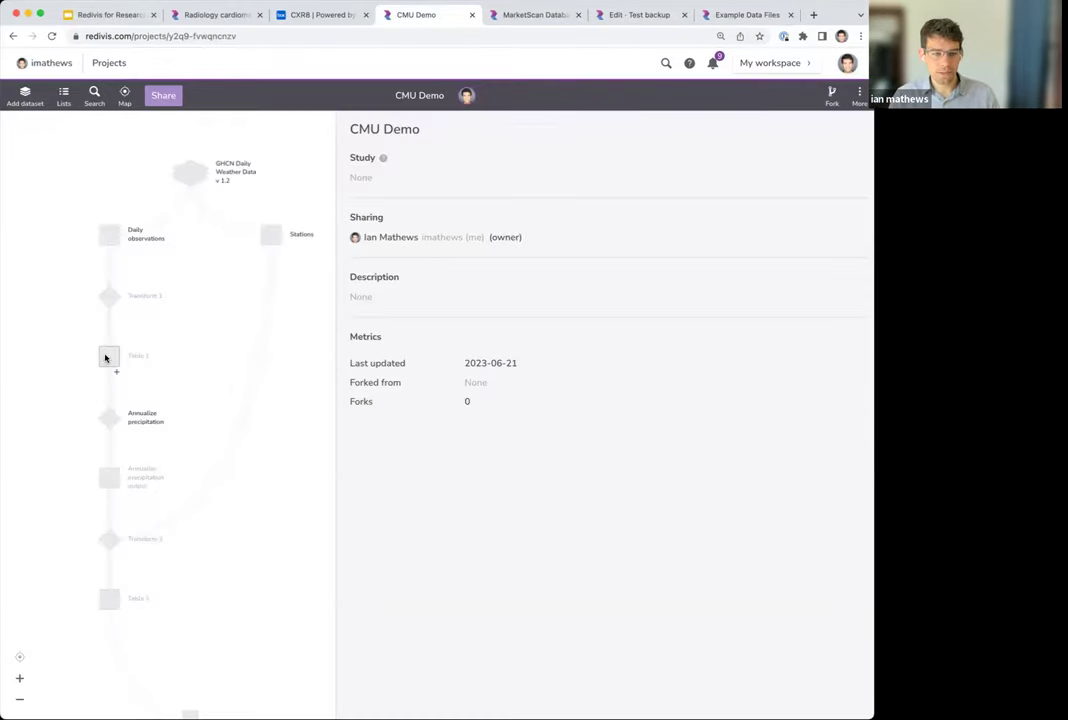
Step: Open Table 1 in the workflow map, bring up its comment box, and leave it without commenting
left_click(108, 357)
left_click(139, 416)
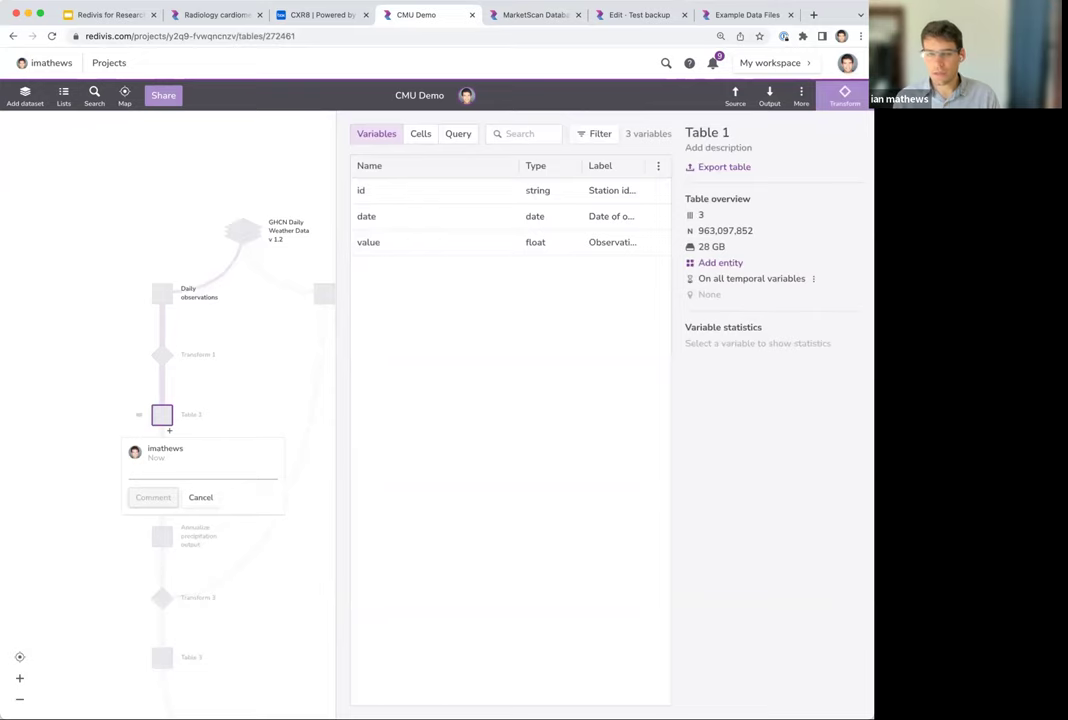
left_click(100, 663)
Step: Open Notebook 1 in the project and view the startup script in its dependencies
scroll(145, 605, "down", 5)
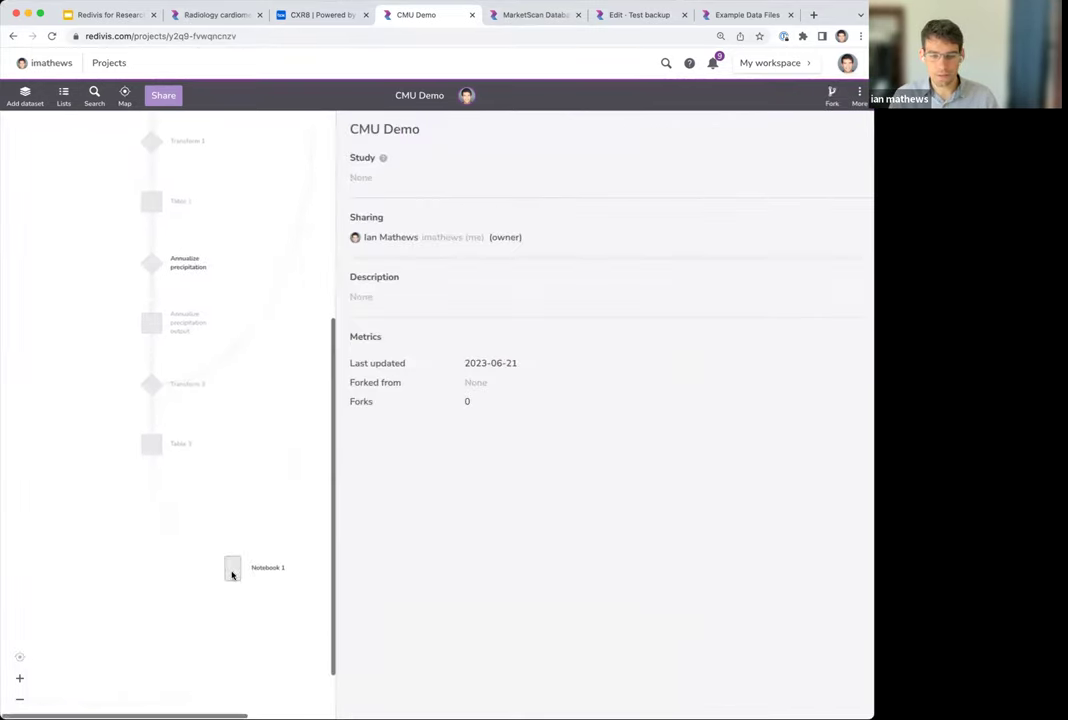
left_click(232, 575)
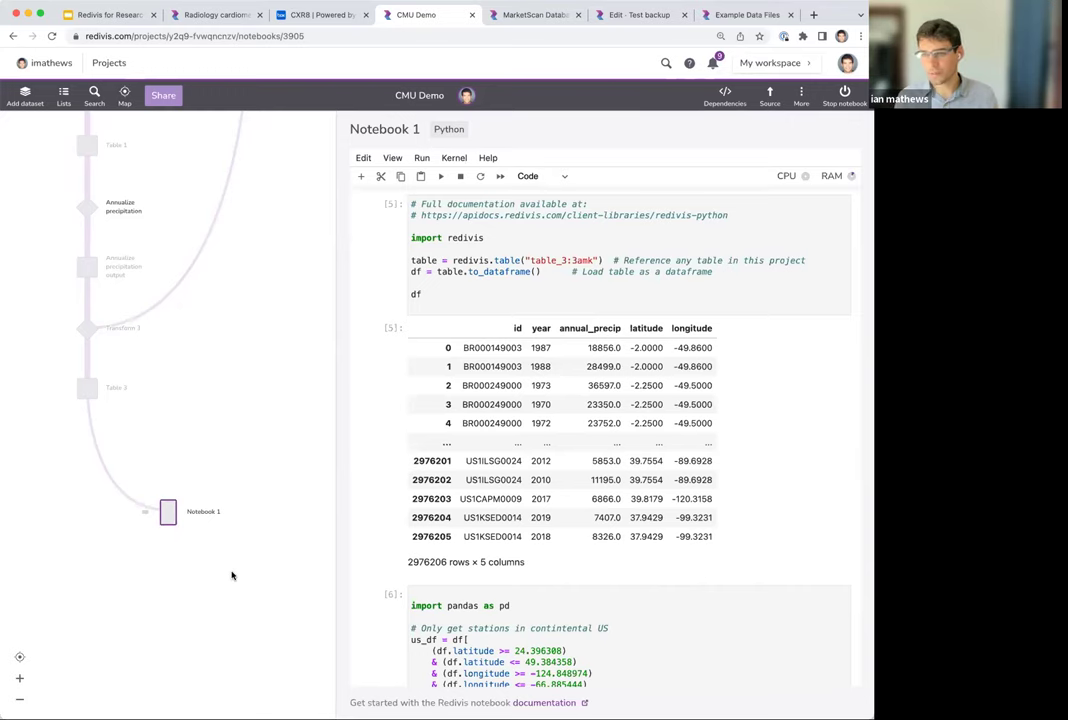
left_click(725, 94)
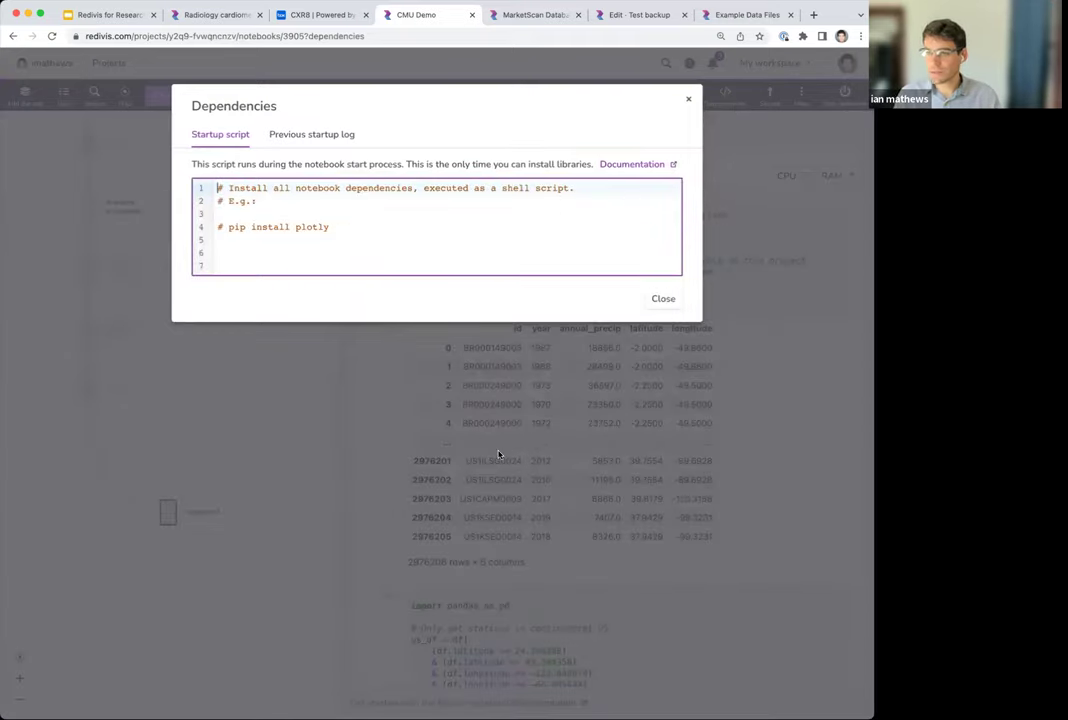
left_click(489, 484)
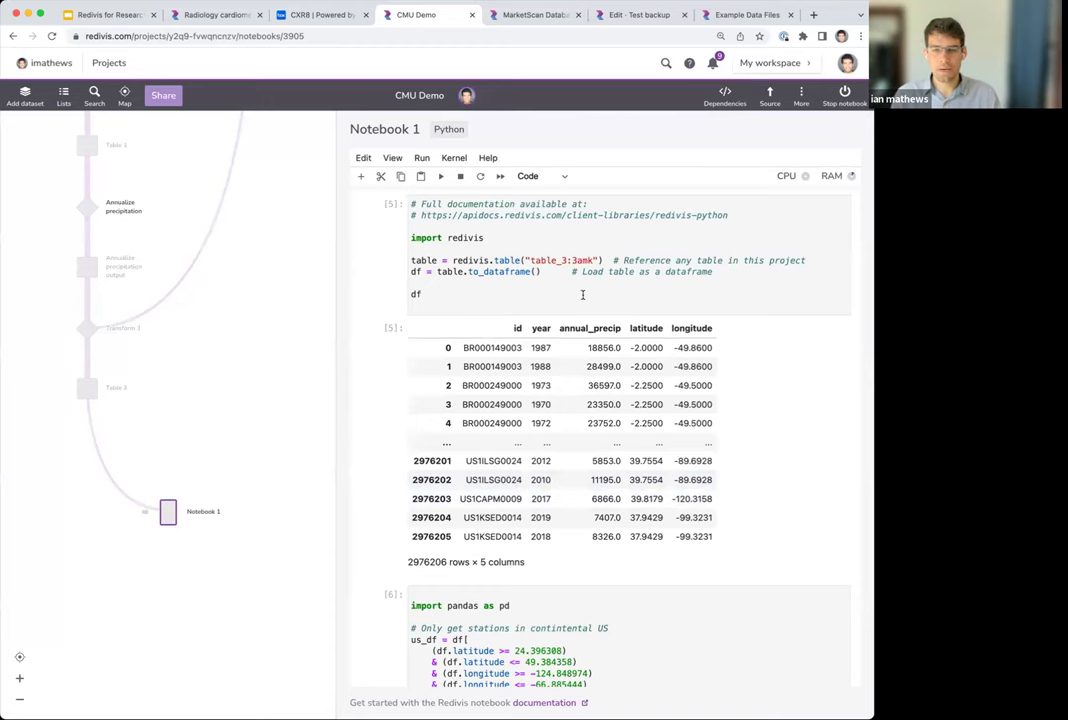
scroll(553, 296, "down", 3)
scroll(763, 362, "up", 3)
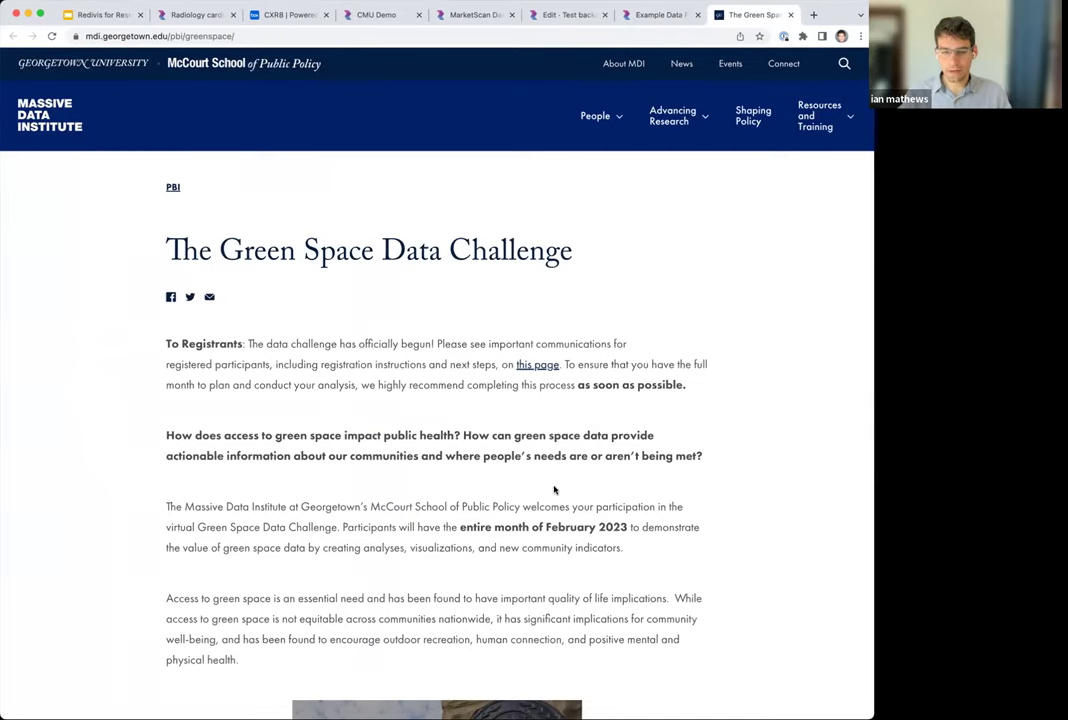
Step: Look over the Green Space Data Challenge web page and open redivis.com/georgetown in a new browser tab
scroll(556, 474, "down", 3)
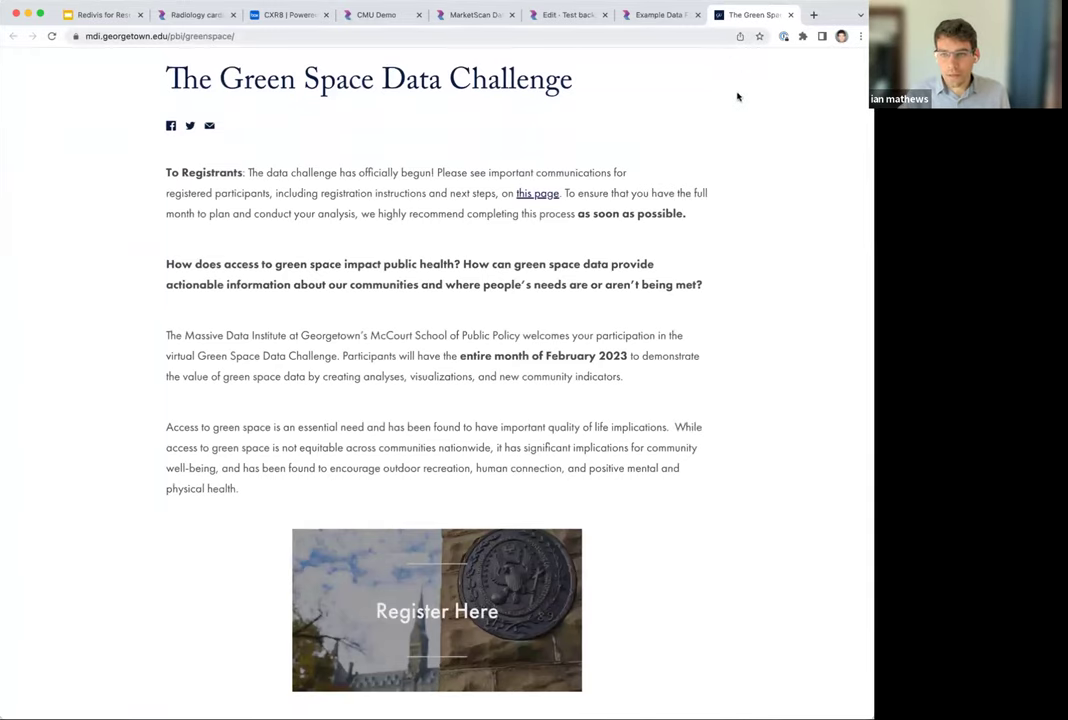
left_click(812, 17)
type("redivis.com/geor")
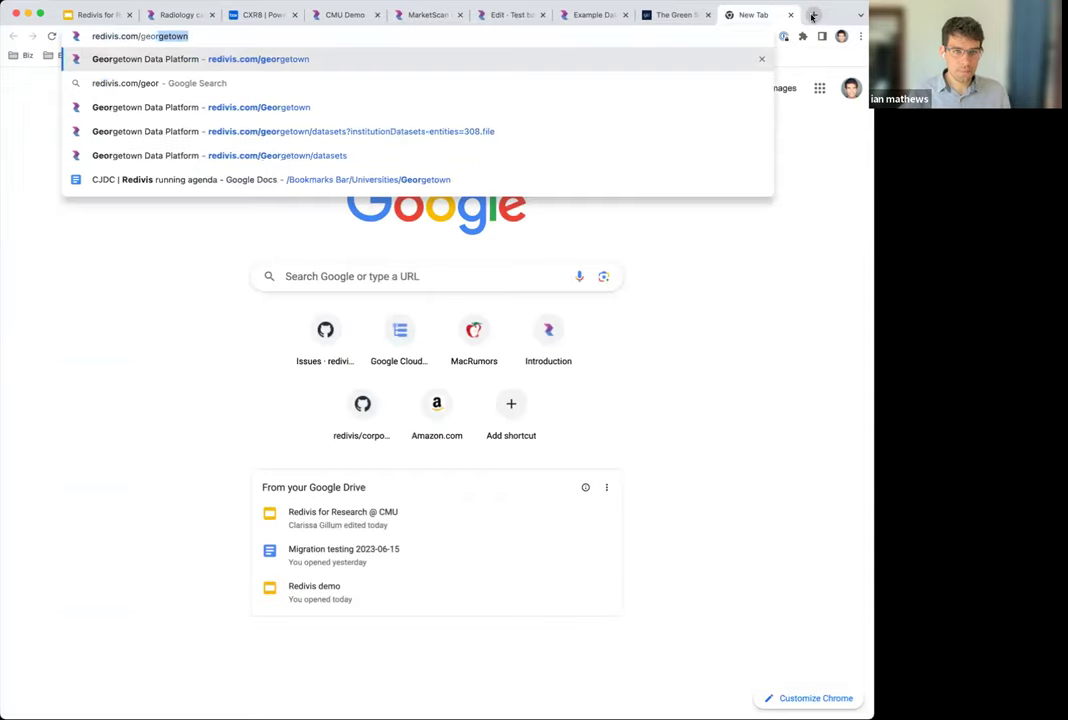
key("Return")
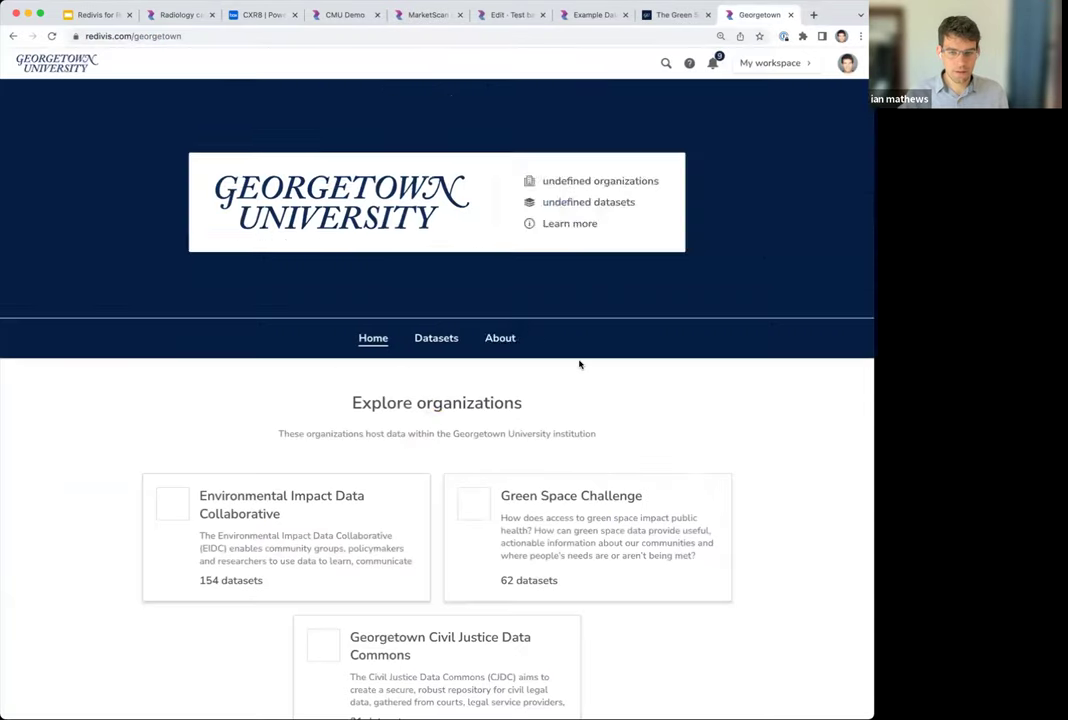
Step: Open the Green Space Challenge organization and browse its list of datasets
left_click(651, 476)
scroll(200, 310, "down", 1)
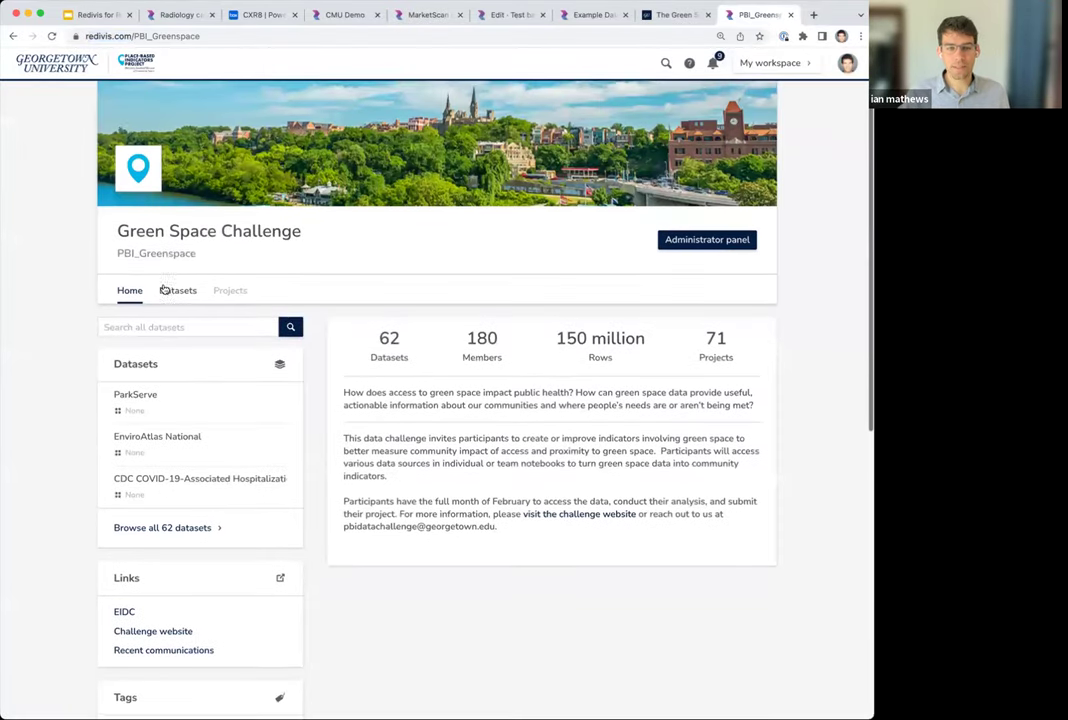
left_click(177, 291)
scroll(460, 463, "down", 2)
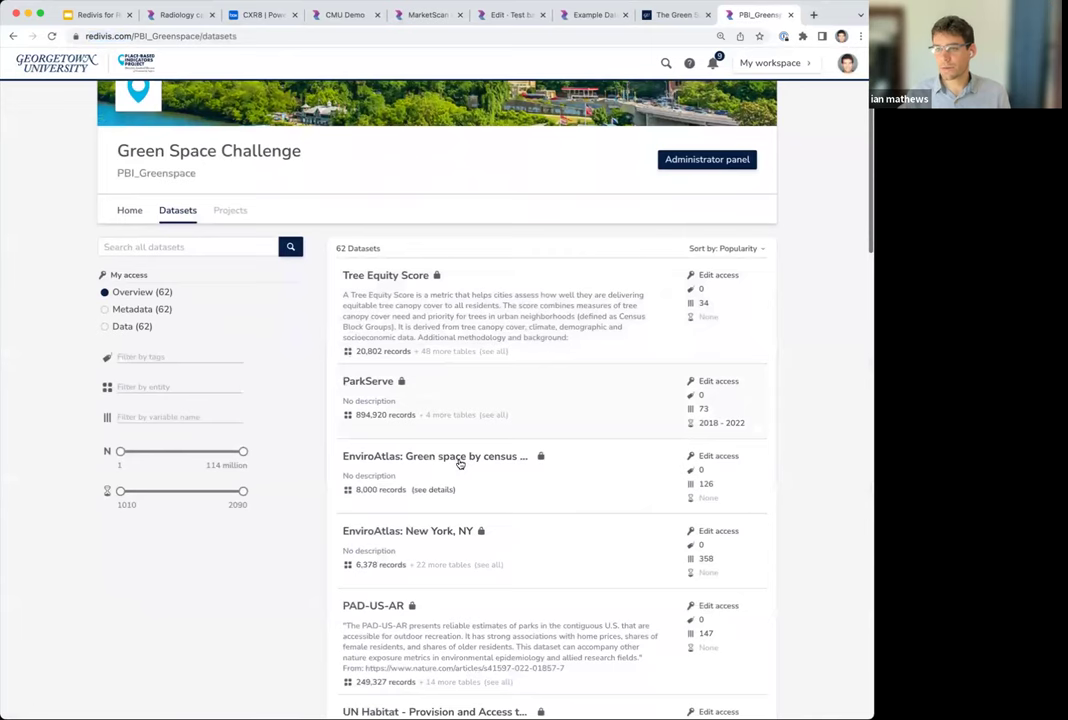